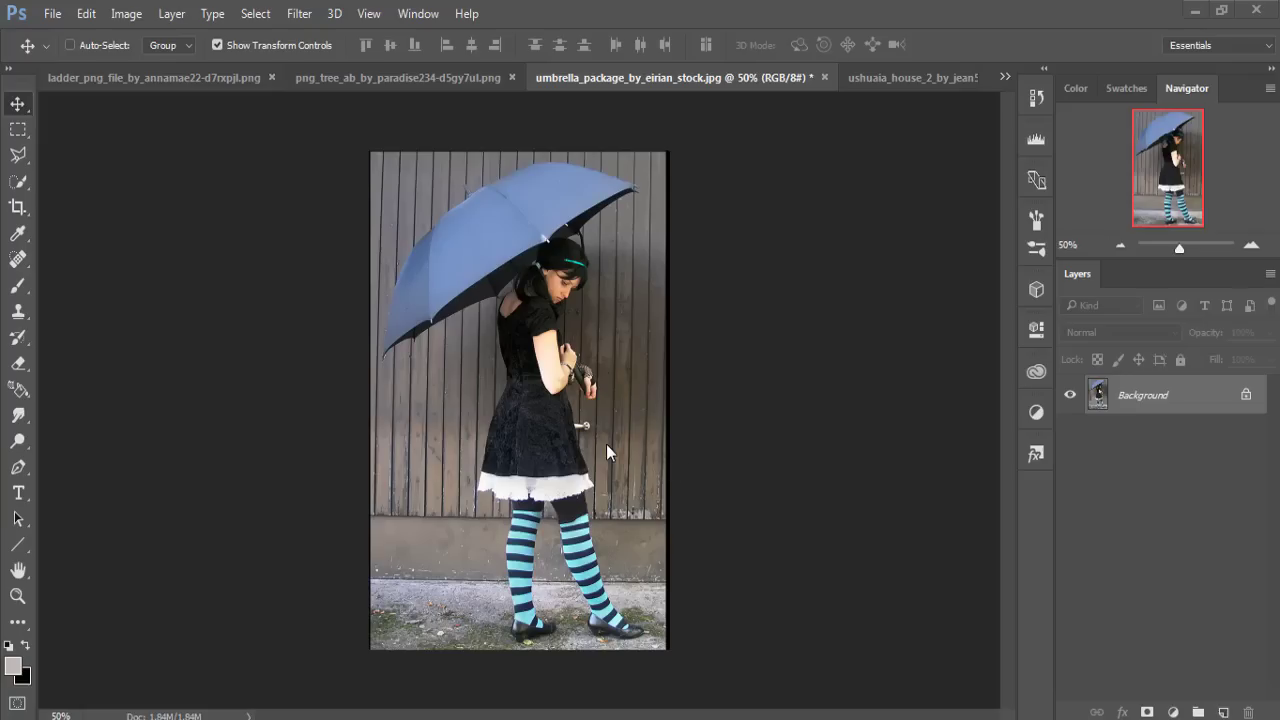
Step: Create a new white-background portrait document, 720 × 1280 pixels
{"action": "left_click", "coordinate": [45, 14]}
{"action": "left_click", "coordinate": [62, 38]}
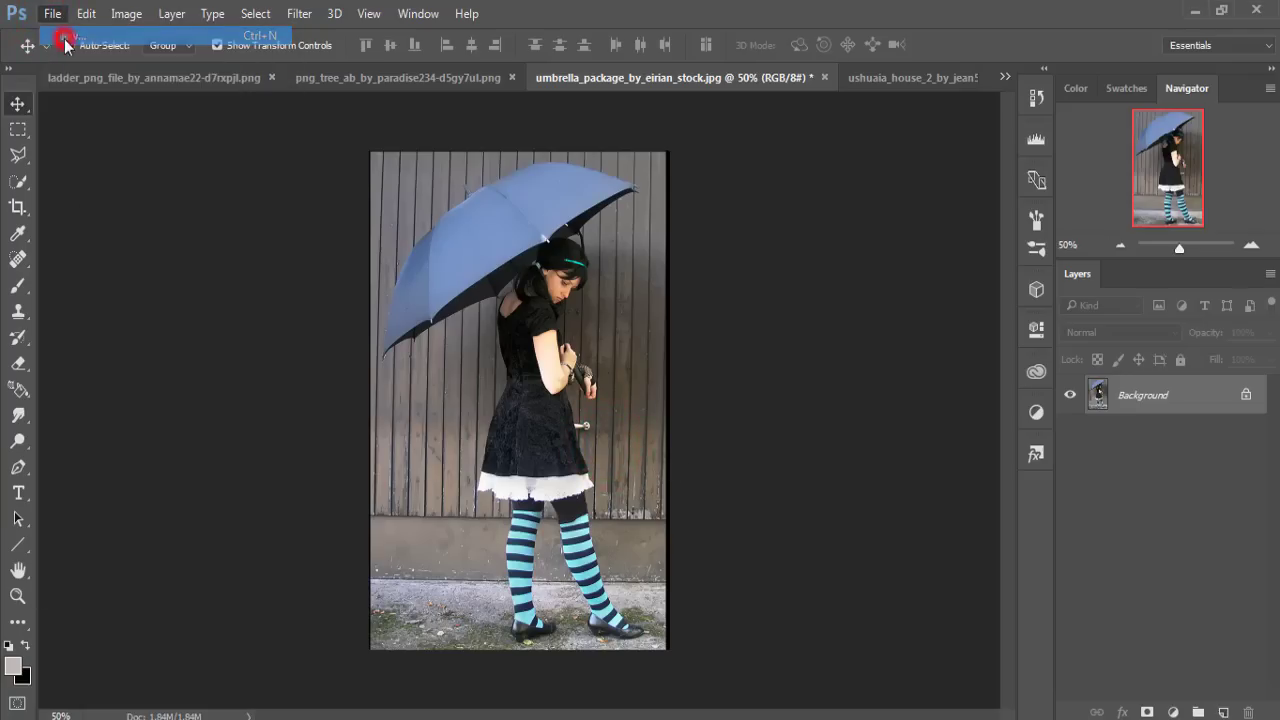
{"action": "left_click", "coordinate": [567, 236]}
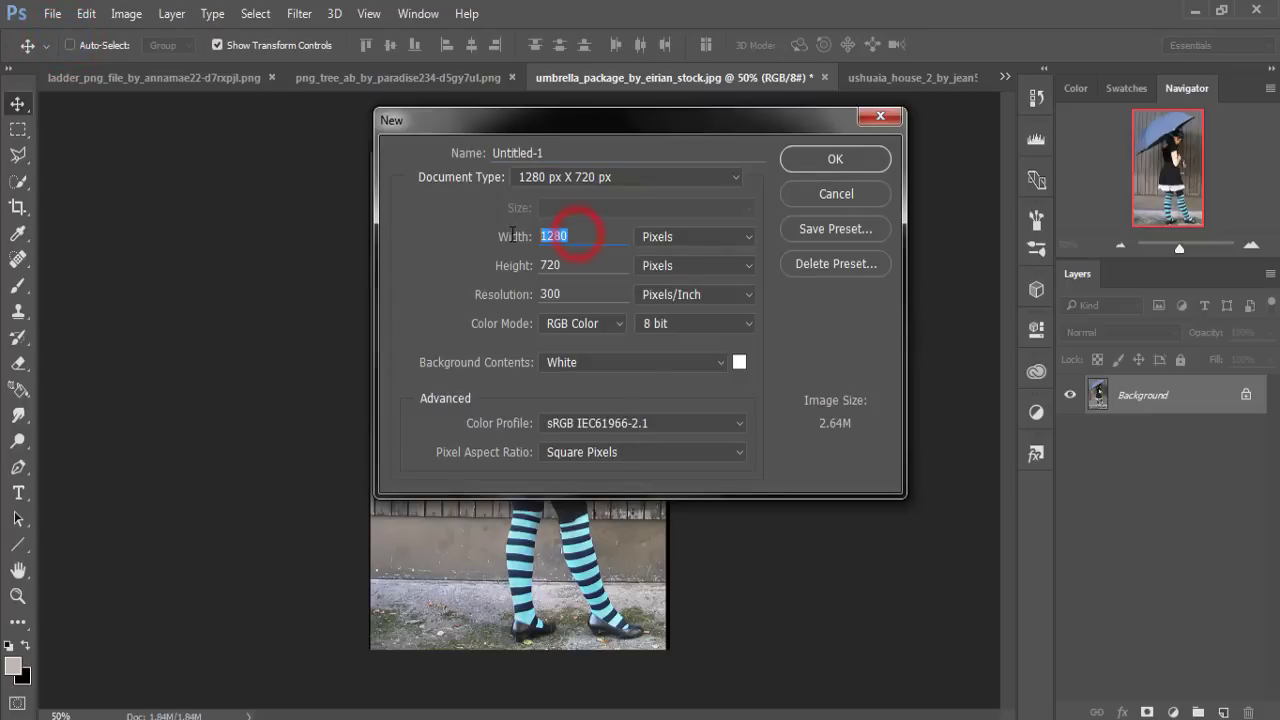
{"action": "type", "text": "7"}
{"action": "key", "text": "Tab"}
{"action": "type", "text": "1280"}
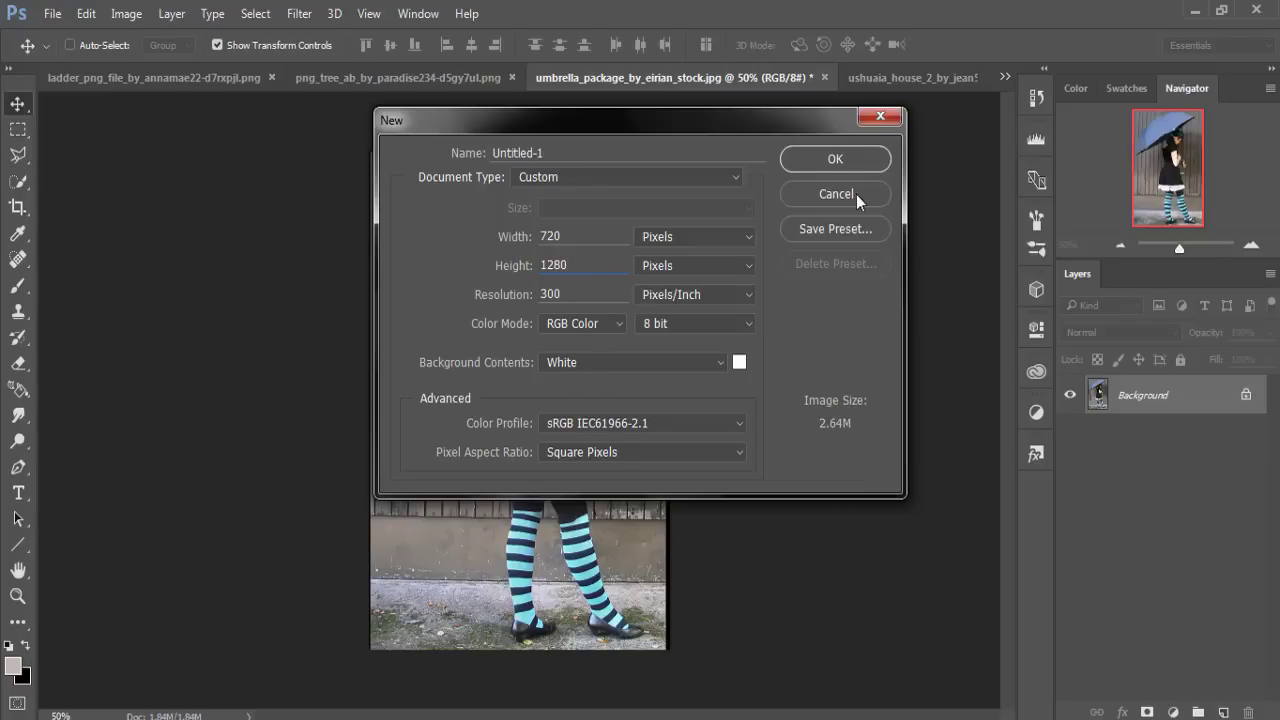
{"action": "left_click", "coordinate": [846, 163]}
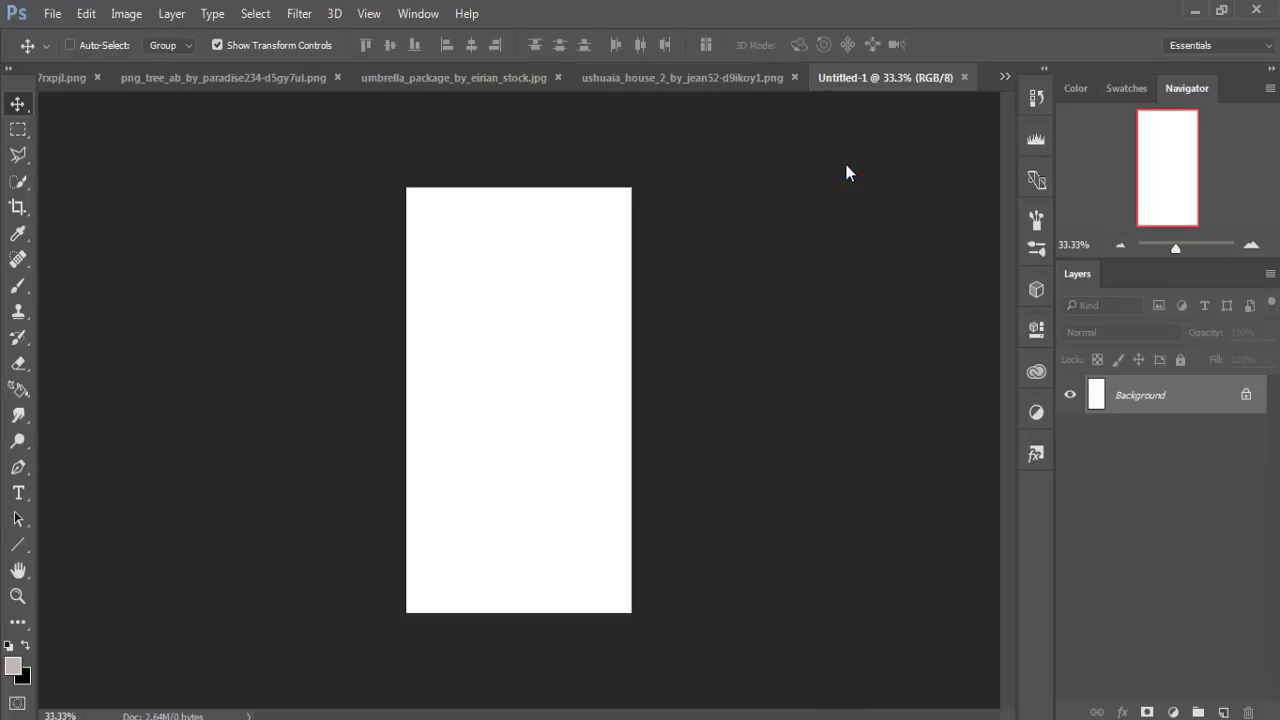
Step: Crop outward to widen the canvas on the left, adding a black strip, then zoom in
{"action": "left_click", "coordinate": [16, 209]}
{"action": "left_click_drag", "start_coordinate": [405, 400], "coordinate": [390, 400]}
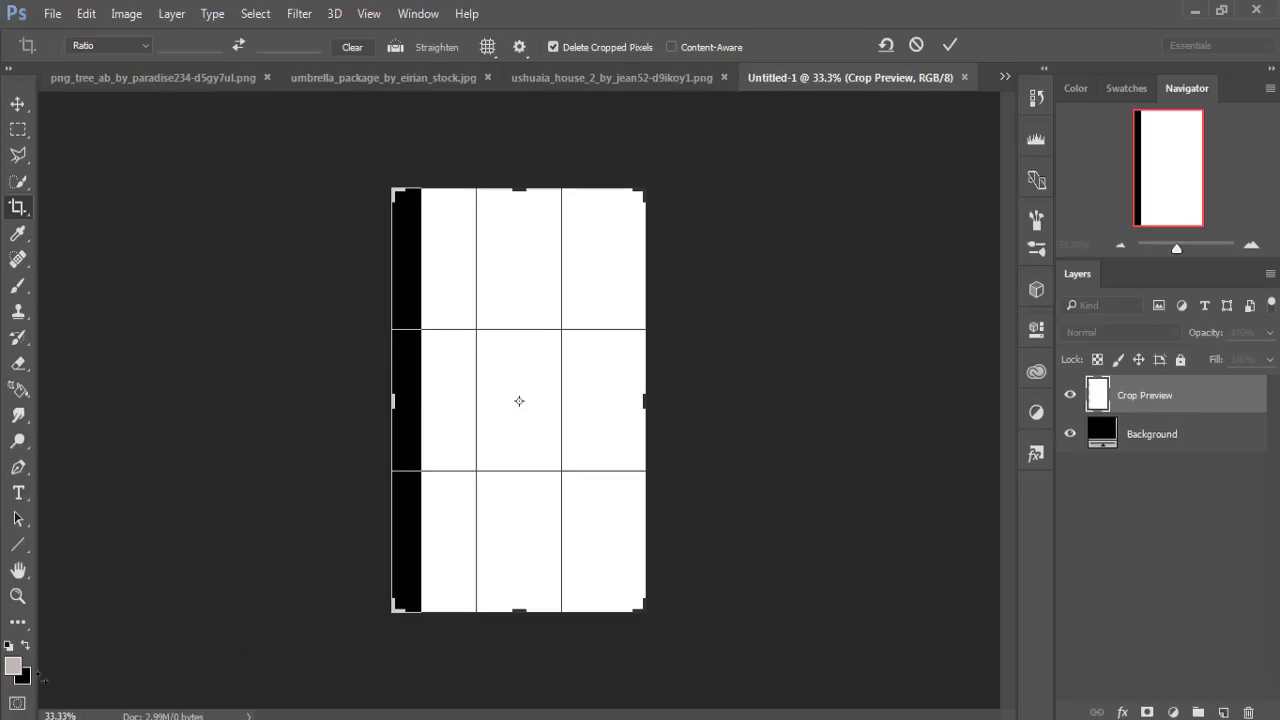
{"action": "left_click", "coordinate": [958, 46]}
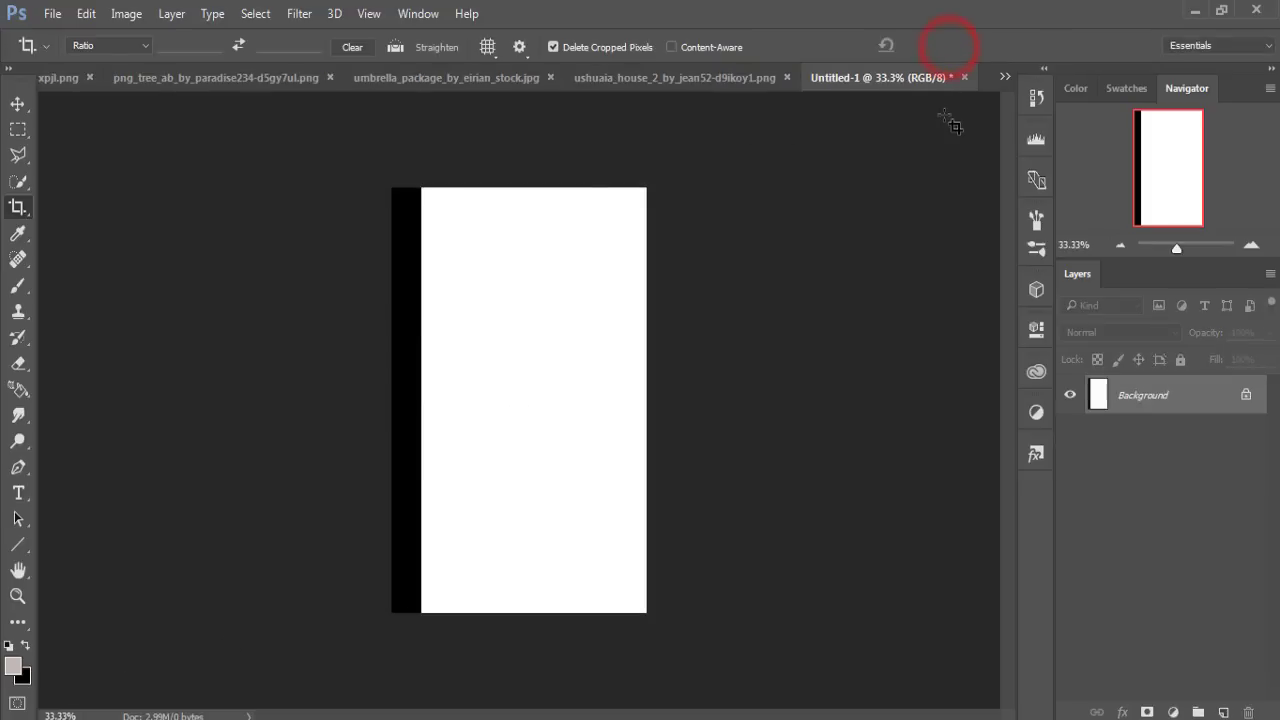
{"action": "left_click", "coordinate": [18, 100]}
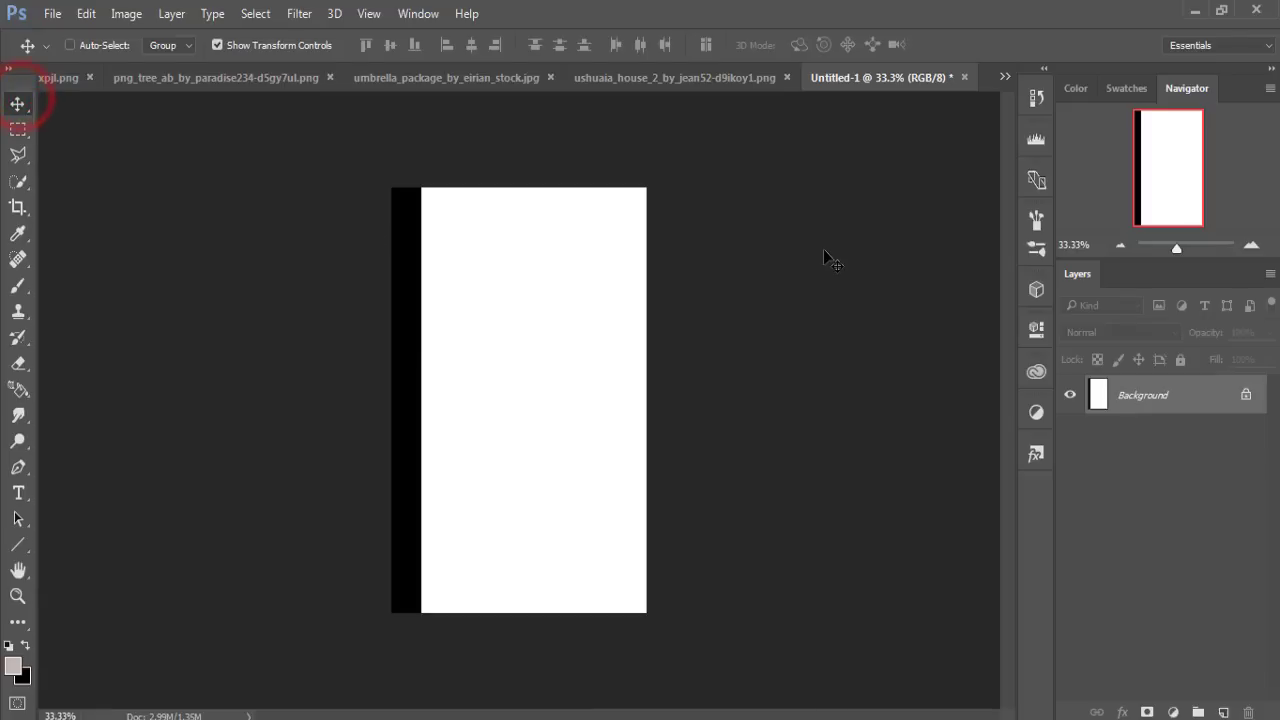
{"action": "key", "text": "ctrl+plus"}
{"action": "key", "text": "ctrl+minus"}
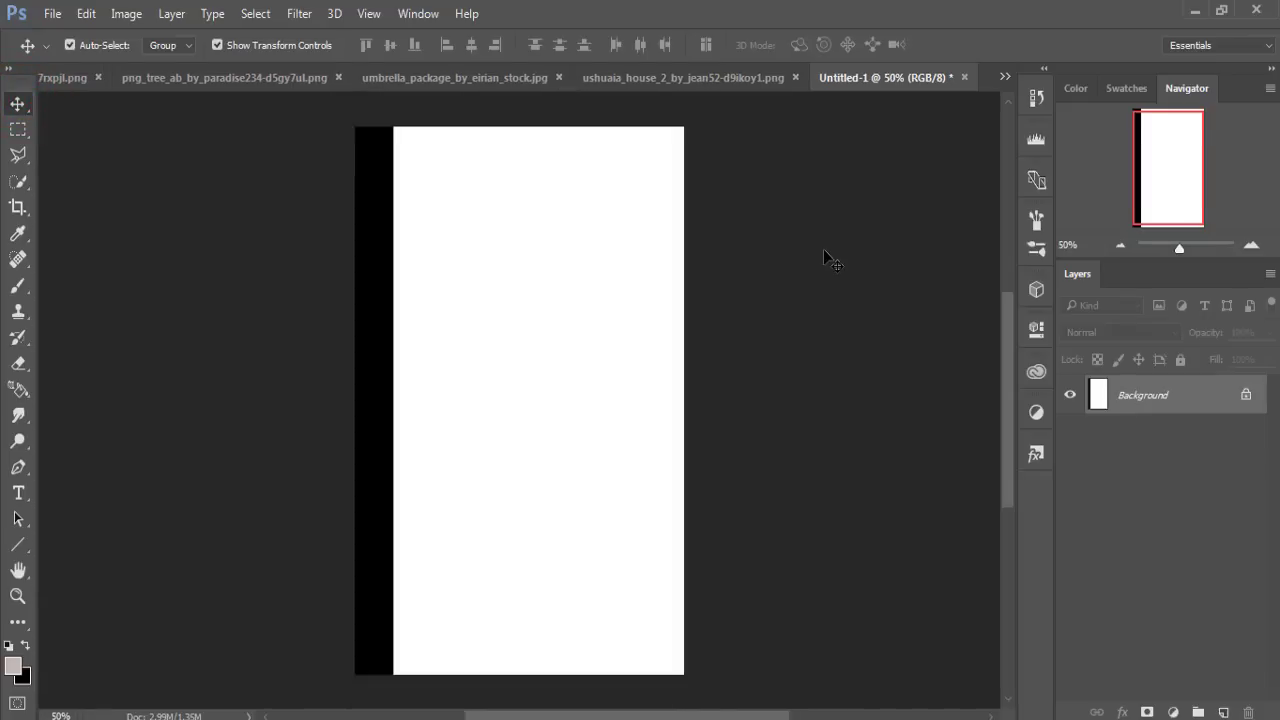
{"action": "key", "text": "ctrl+plus"}
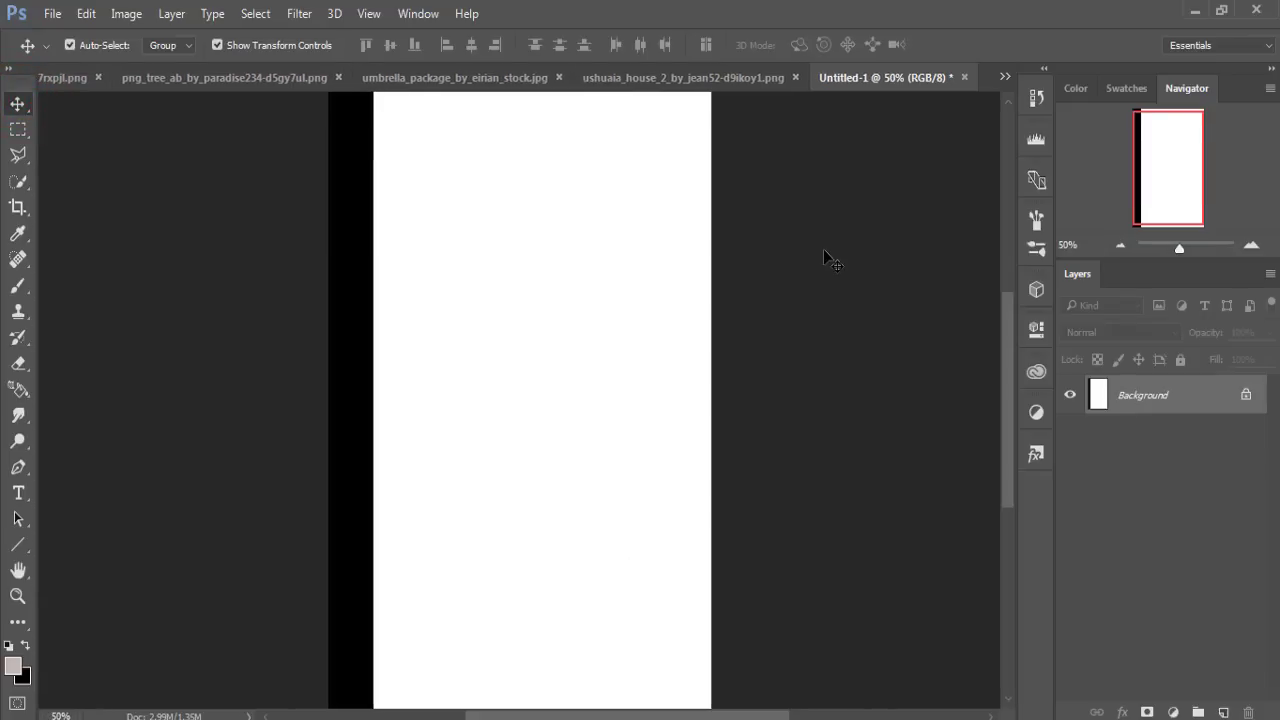
{"action": "scroll", "coordinate": [823, 249], "scroll_direction": "down", "scroll_amount": 1}
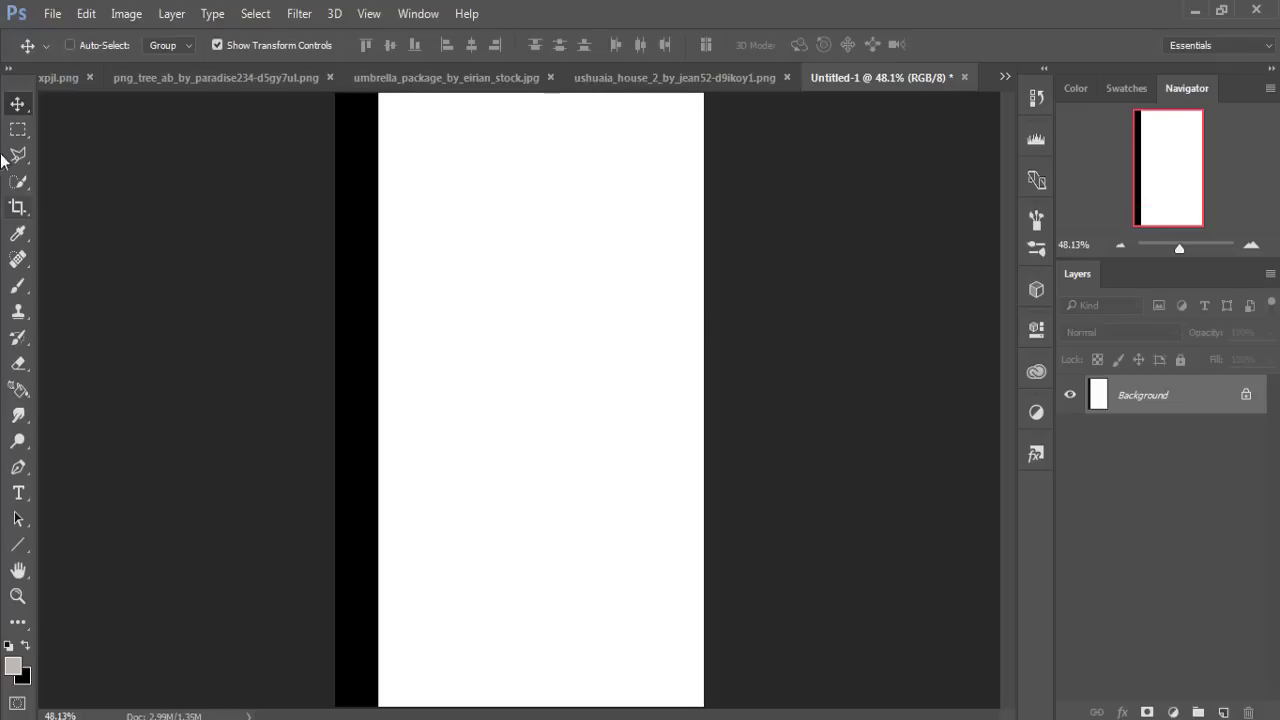
Step: In the cracked_earth photo, Quick Select all the cracked ground up to the horizon
{"action": "left_click", "coordinate": [1003, 77]}
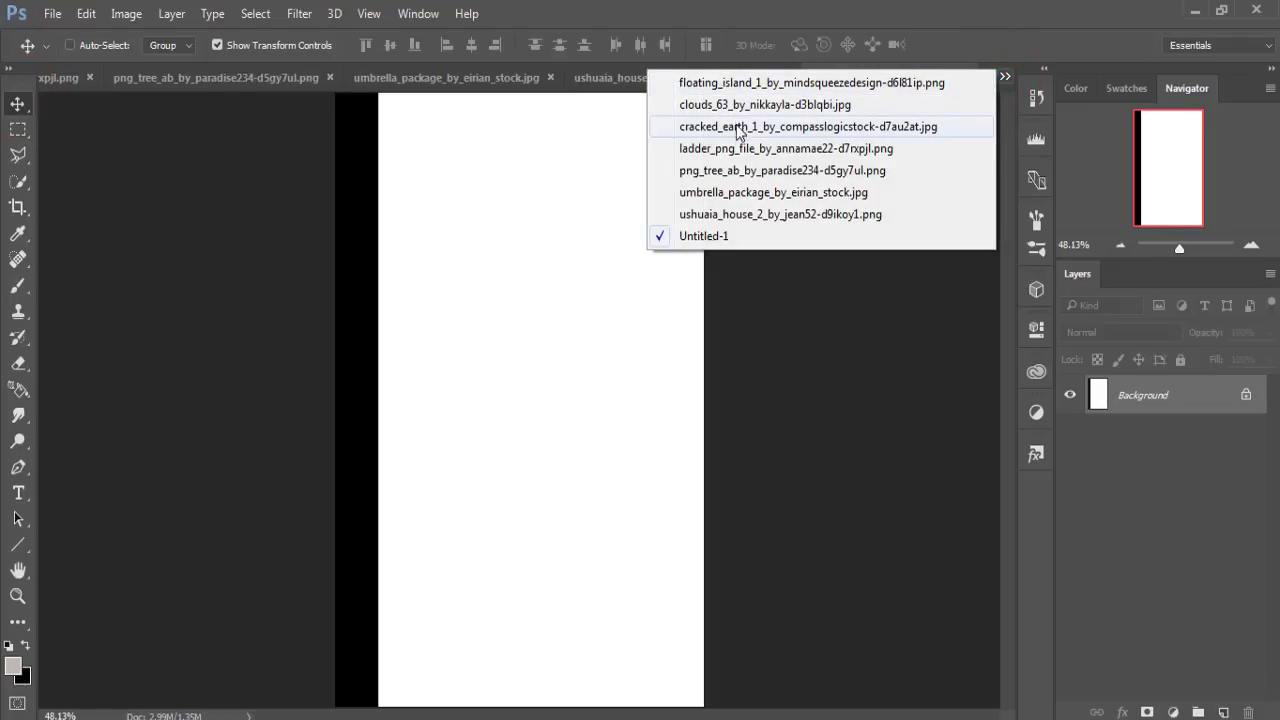
{"action": "left_click", "coordinate": [745, 125]}
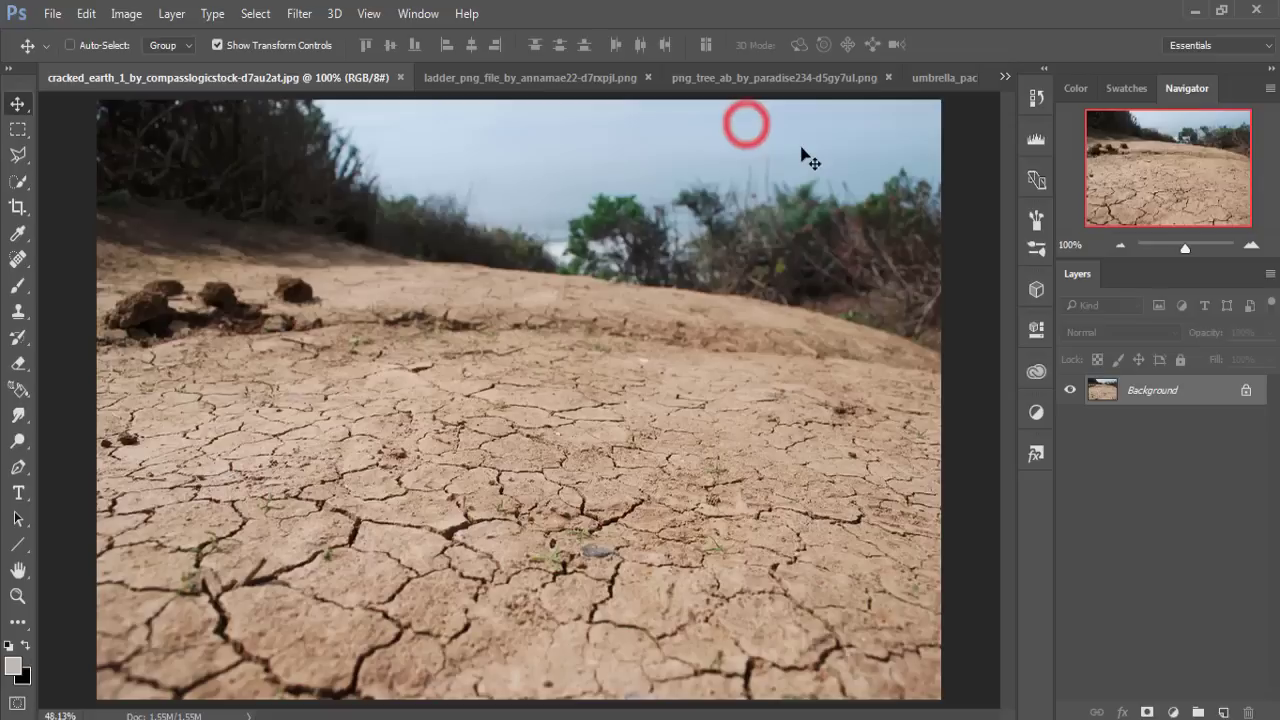
{"action": "left_click", "coordinate": [18, 181]}
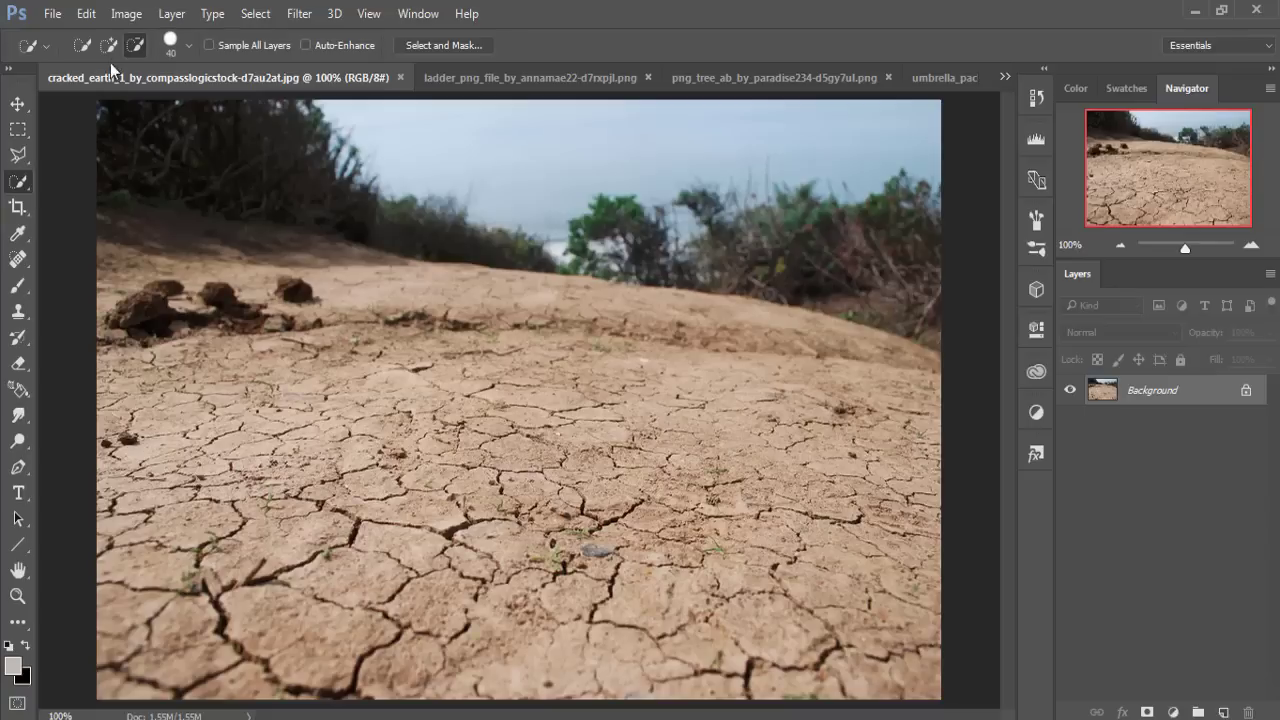
{"action": "mouse_move", "coordinate": [329, 377]}
{"action": "left_mouse_down"}
{"action": "mouse_move", "coordinate": [801, 471]}
{"action": "mouse_move", "coordinate": [920, 423]}
{"action": "mouse_move", "coordinate": [669, 389]}
{"action": "mouse_move", "coordinate": [294, 446]}
{"action": "mouse_move", "coordinate": [169, 537]}
{"action": "mouse_move", "coordinate": [110, 470]}
{"action": "mouse_move", "coordinate": [149, 386]}
{"action": "left_mouse_up"}
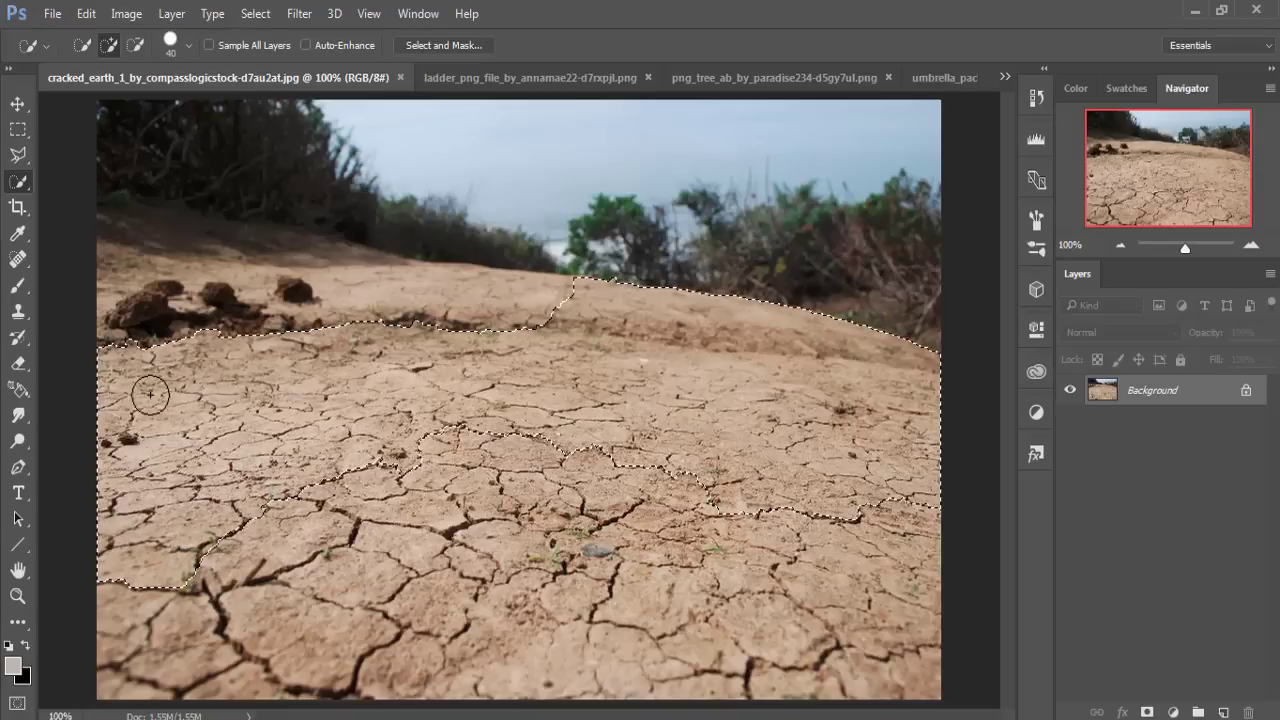
{"action": "mouse_move", "coordinate": [391, 591]}
{"action": "left_mouse_down"}
{"action": "mouse_move", "coordinate": [857, 623]}
{"action": "mouse_move", "coordinate": [930, 570]}
{"action": "left_mouse_up"}
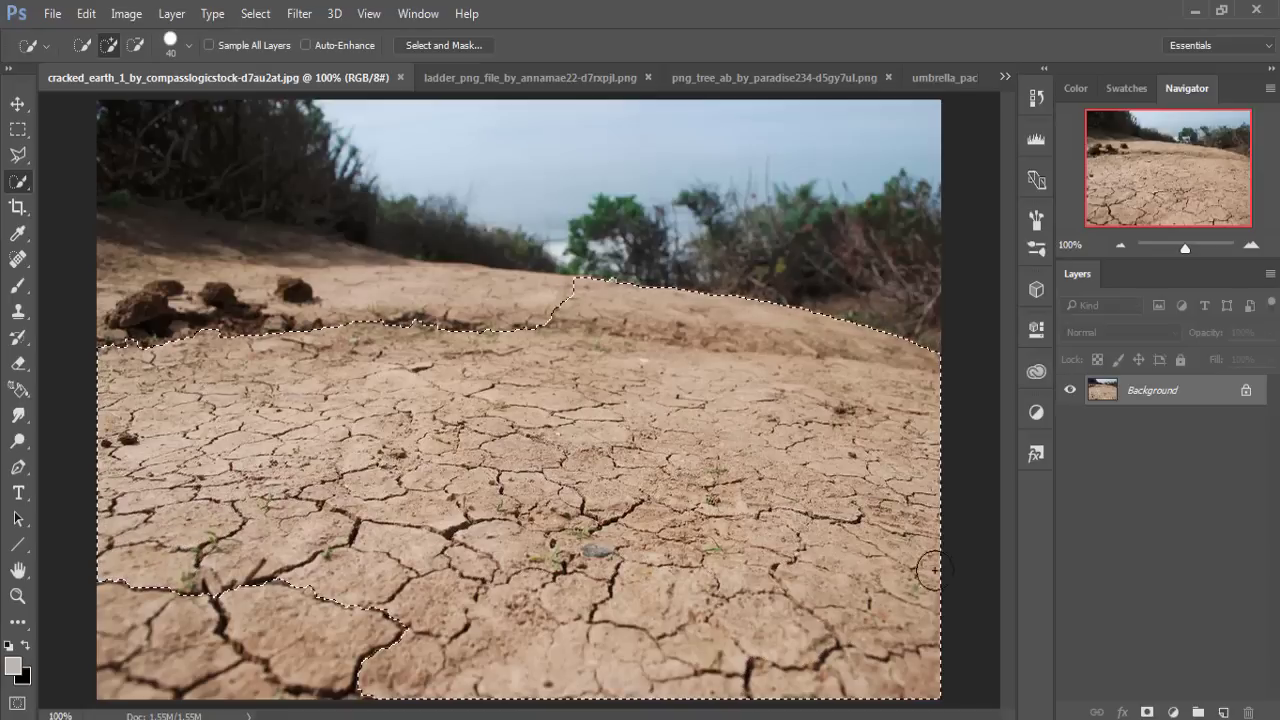
{"action": "mouse_move", "coordinate": [269, 625]}
{"action": "left_mouse_down"}
{"action": "mouse_move", "coordinate": [130, 617]}
{"action": "mouse_move", "coordinate": [403, 466]}
{"action": "mouse_move", "coordinate": [524, 337]}
{"action": "mouse_move", "coordinate": [115, 300]}
{"action": "left_mouse_up"}
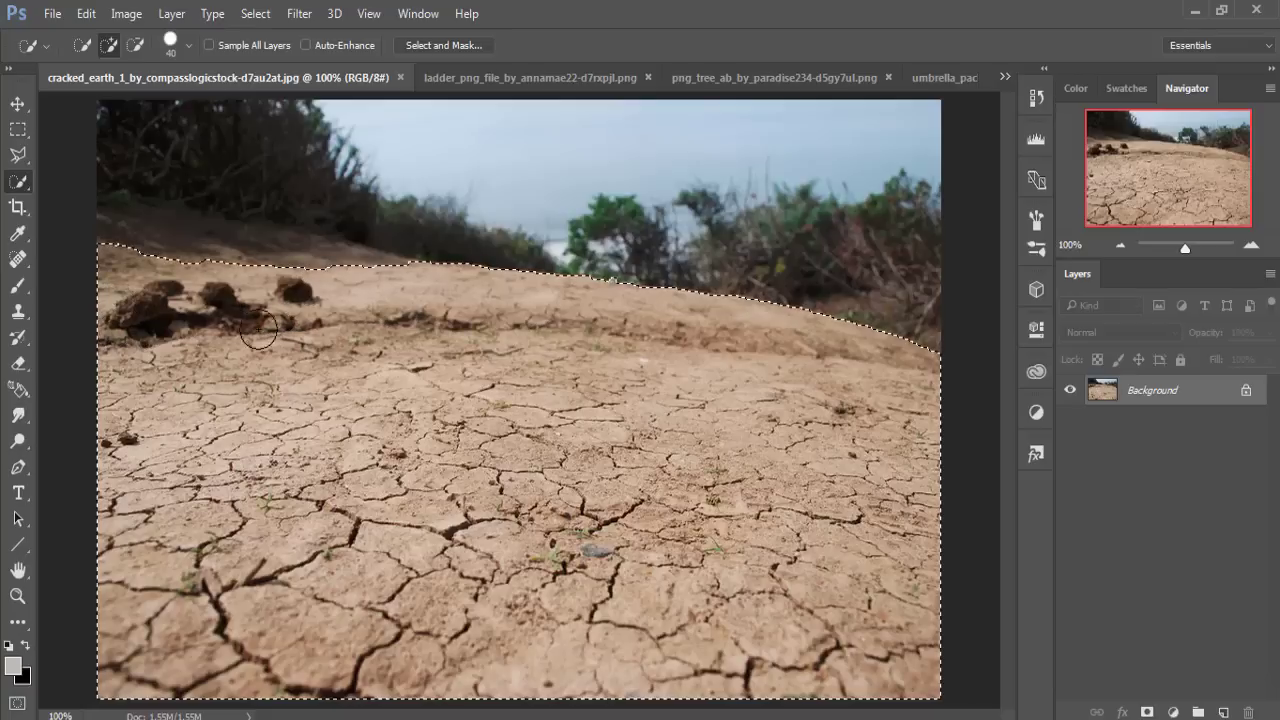
Step: Drag the selected cracked ground into Untitled-1 as a new layer
{"action": "left_click", "coordinate": [17, 103]}
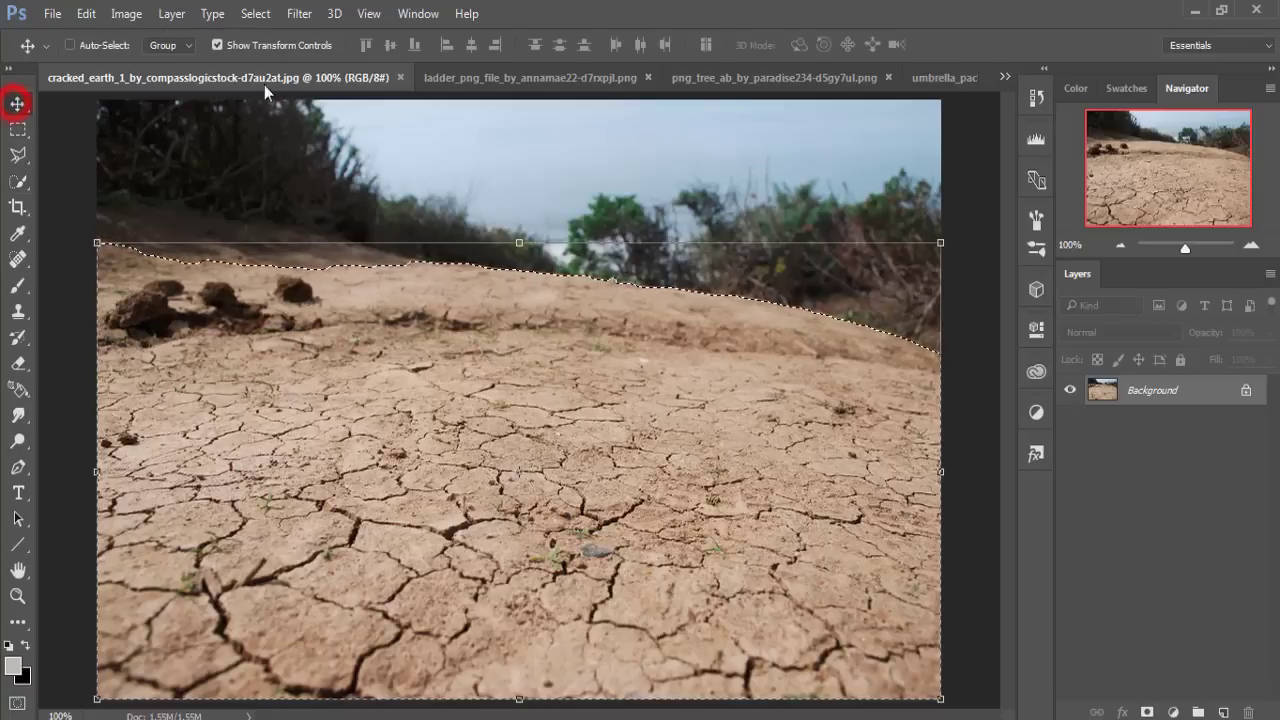
{"action": "left_click_drag", "start_coordinate": [269, 89], "coordinate": [250, 128]}
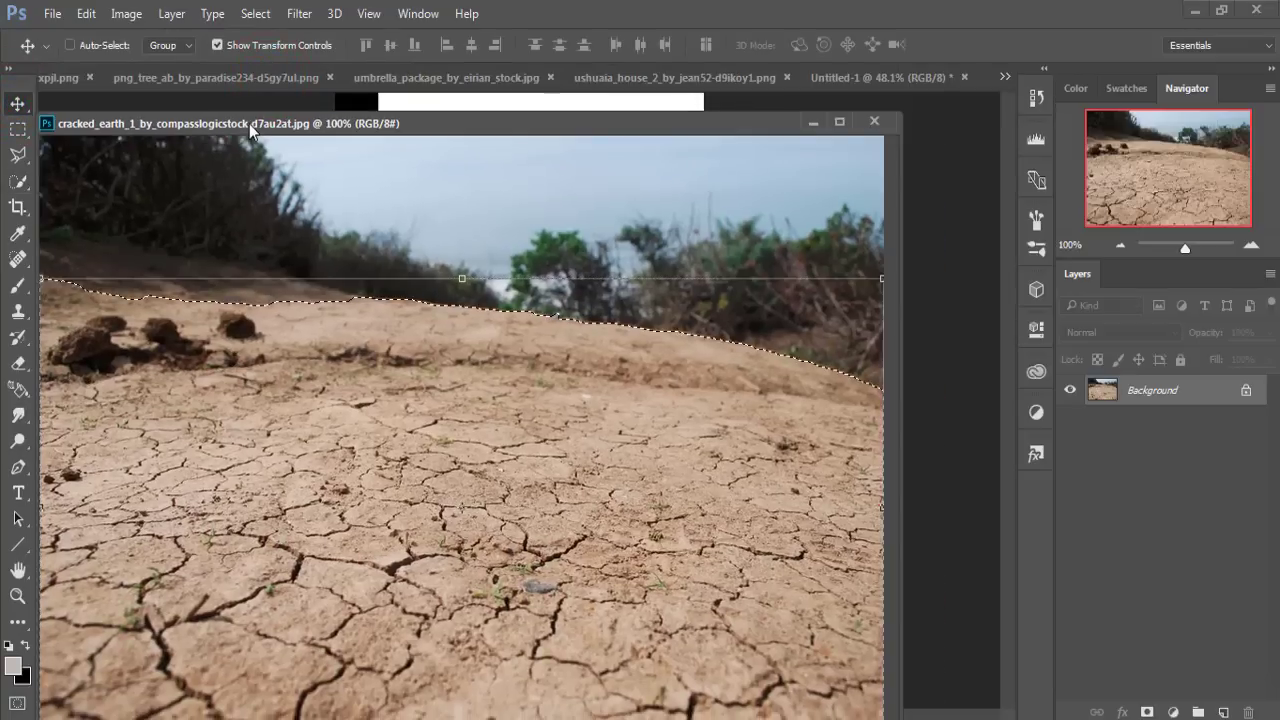
{"action": "left_click_drag", "start_coordinate": [719, 99], "coordinate": [720, 90]}
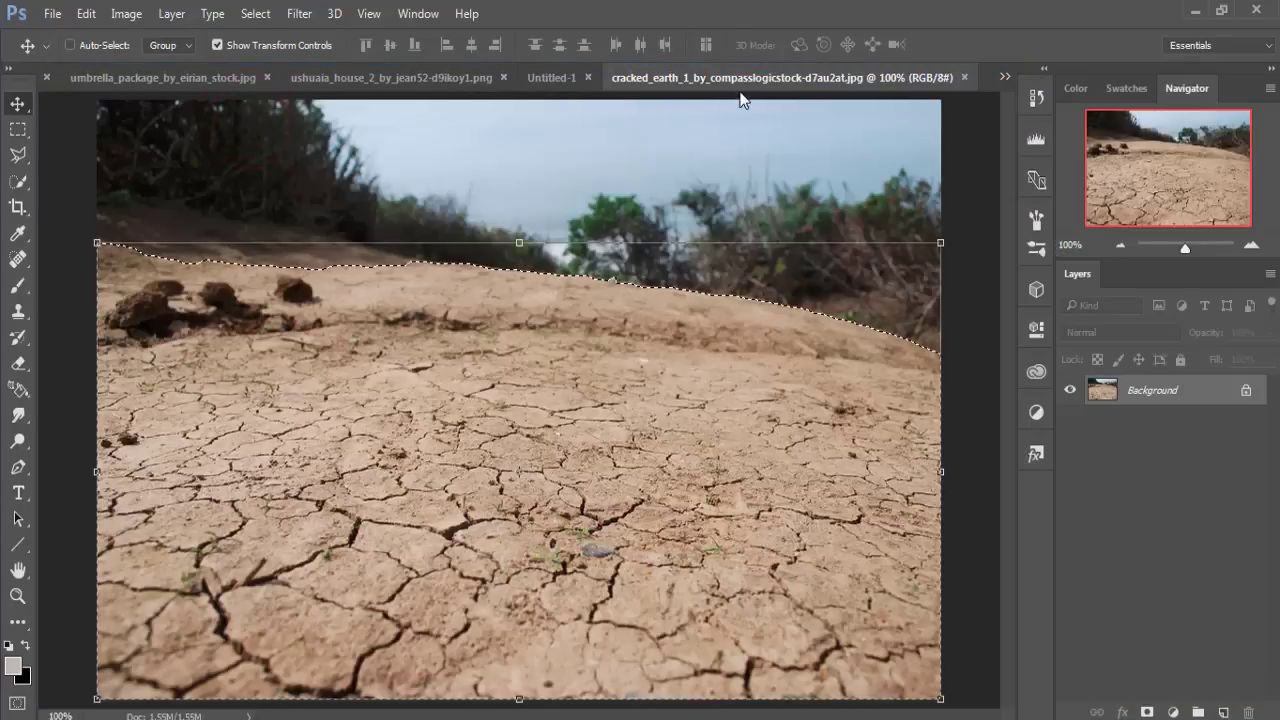
{"action": "left_click", "coordinate": [750, 77]}
{"action": "left_click_drag", "start_coordinate": [755, 132], "coordinate": [829, 208]}
{"action": "mouse_move", "coordinate": [829, 423]}
{"action": "left_mouse_down"}
{"action": "mouse_move", "coordinate": [451, 434]}
{"action": "mouse_move", "coordinate": [428, 423]}
{"action": "left_mouse_up"}
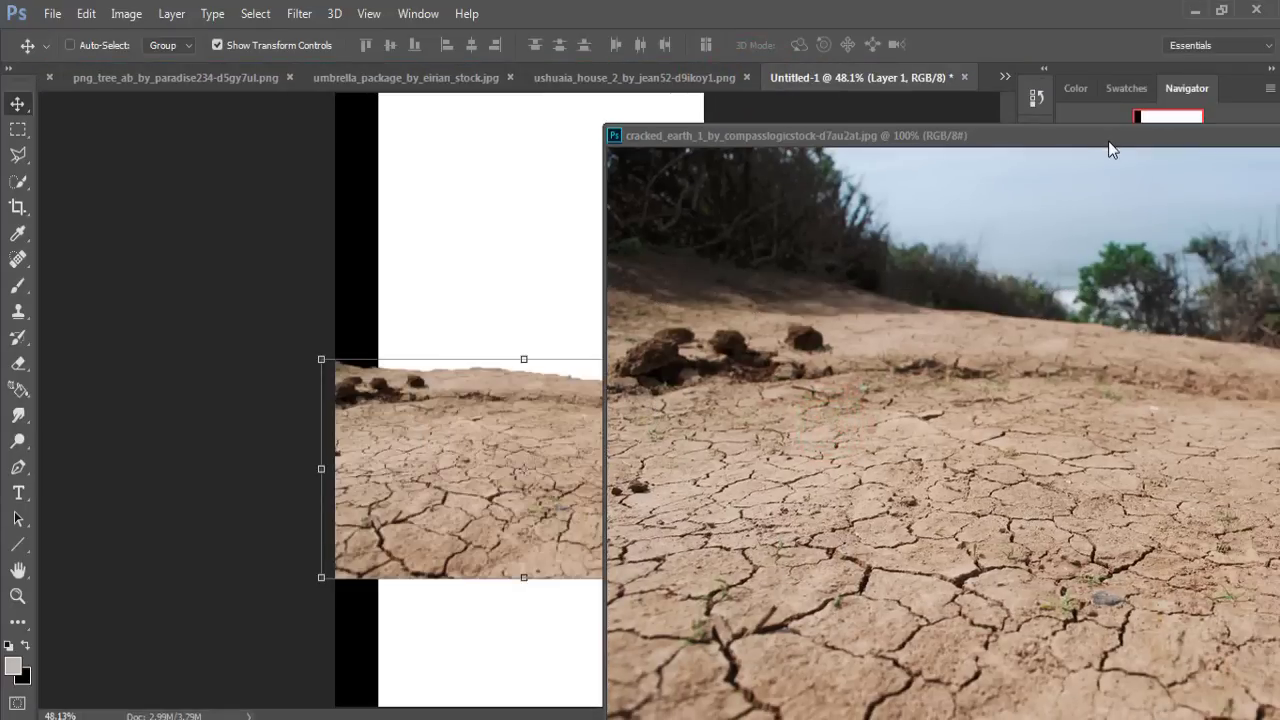
{"action": "left_click_drag", "start_coordinate": [1110, 148], "coordinate": [913, 153]}
{"action": "left_click", "coordinate": [1178, 146]}
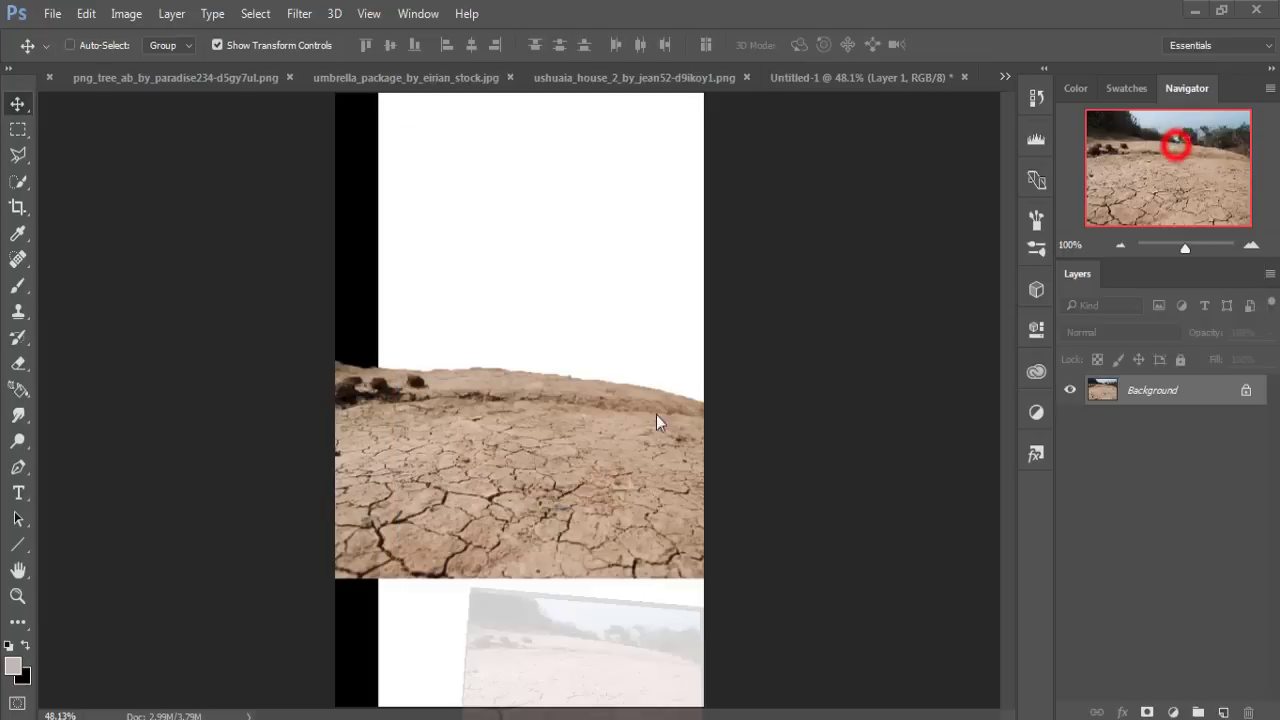
Step: Free Transform the ground into a flat strip spanning the canvas bottom
{"action": "left_click_drag", "start_coordinate": [623, 430], "coordinate": [623, 553]}
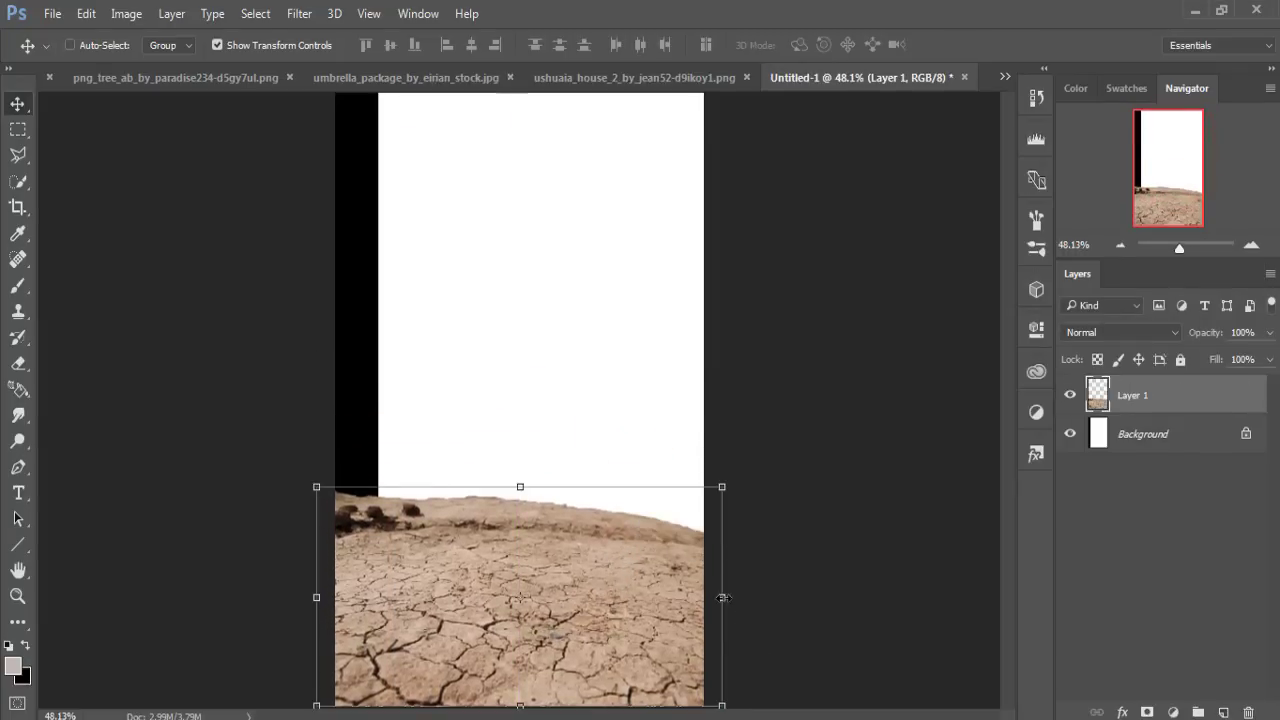
{"action": "left_click_drag", "start_coordinate": [723, 597], "coordinate": [703, 597]}
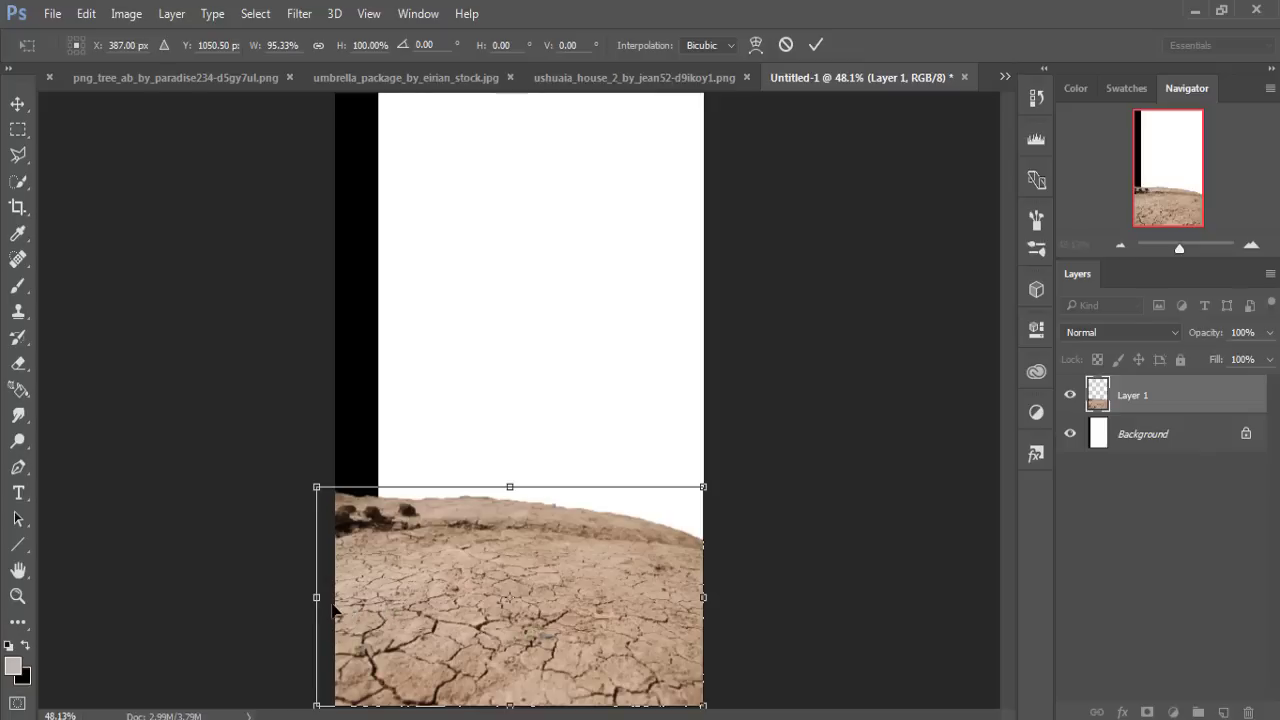
{"action": "left_click_drag", "start_coordinate": [315, 598], "coordinate": [335, 598]}
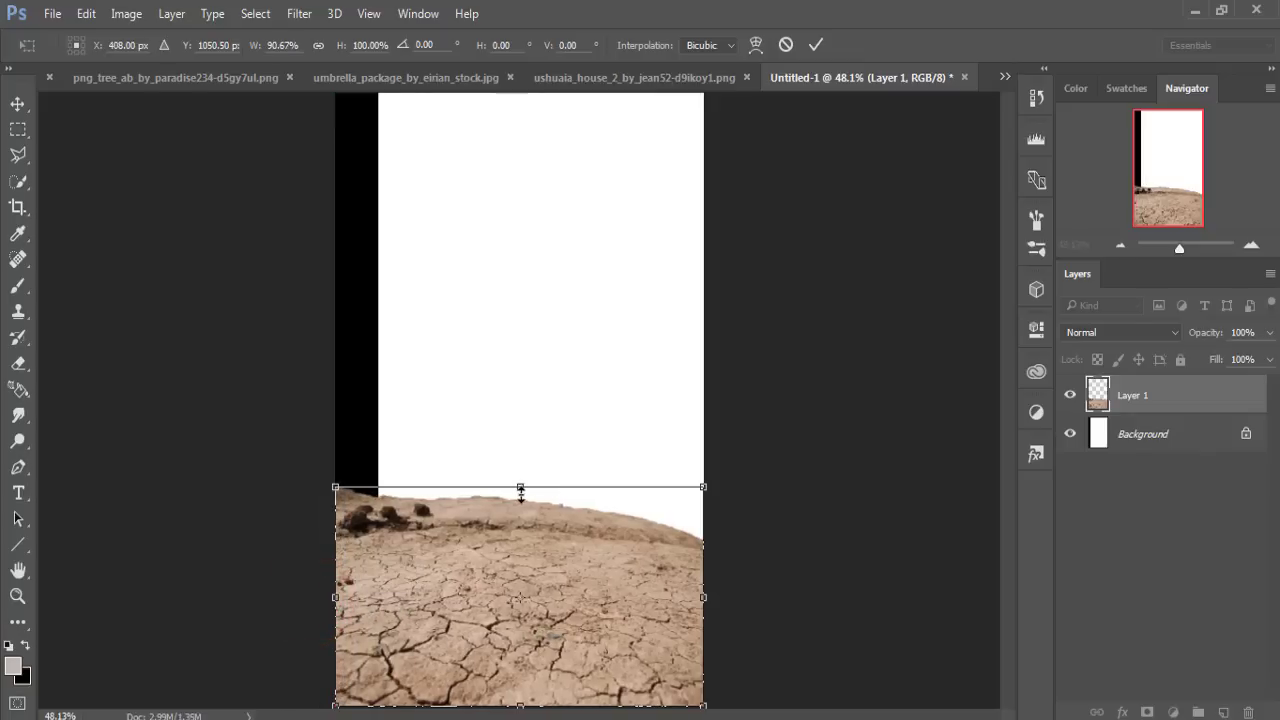
{"action": "left_click_drag", "start_coordinate": [519, 487], "coordinate": [520, 475]}
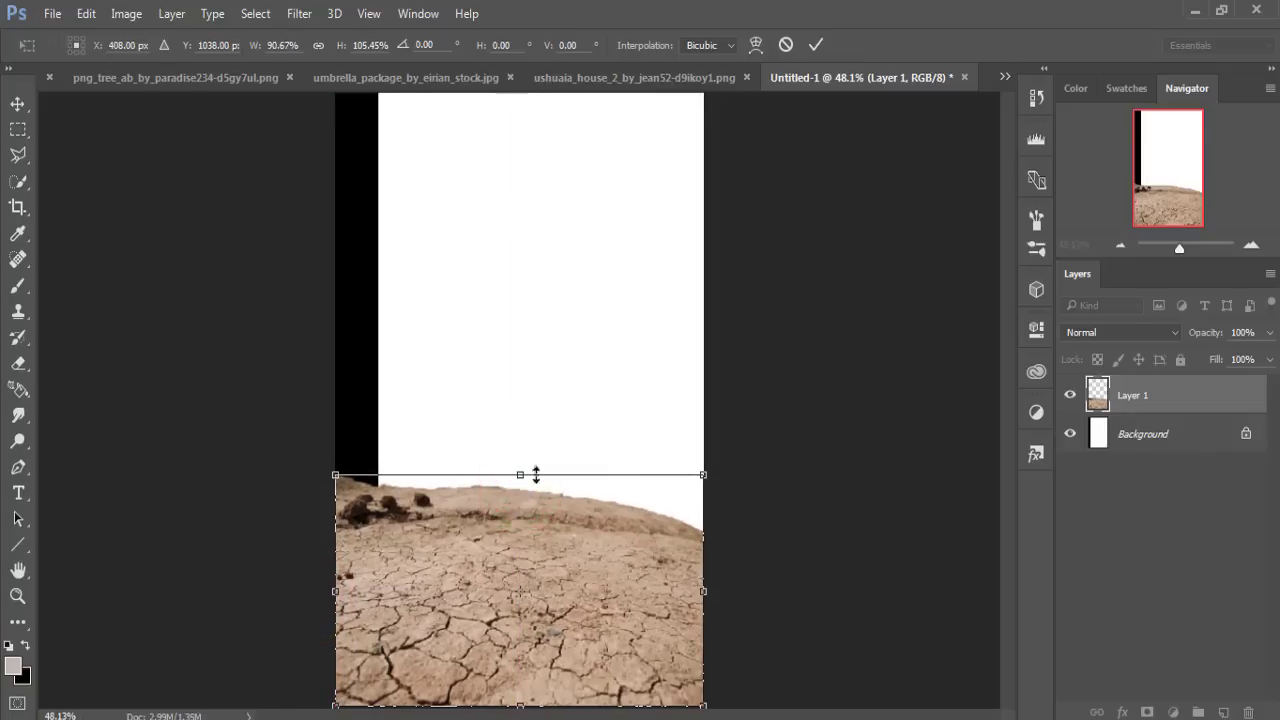
{"action": "left_click", "coordinate": [520, 470]}
{"action": "left_click_drag", "start_coordinate": [520, 700], "coordinate": [520, 719]}
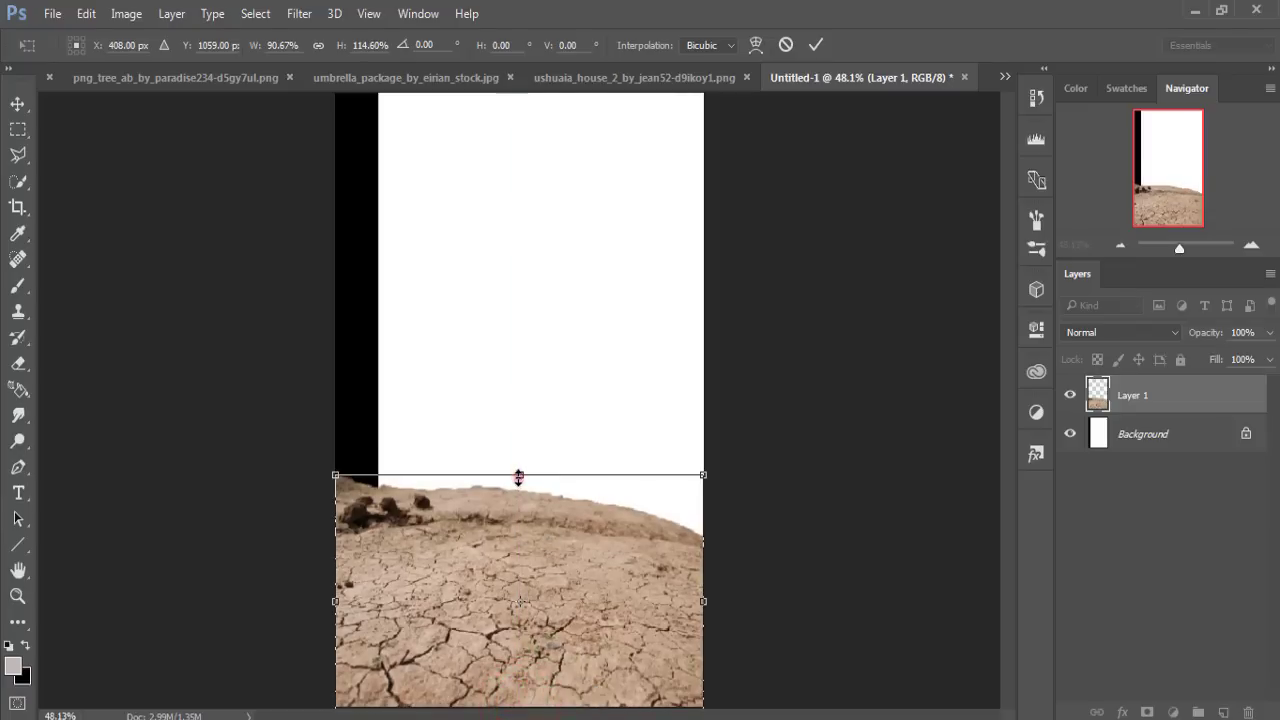
{"action": "left_click_drag", "start_coordinate": [518, 477], "coordinate": [518, 561]}
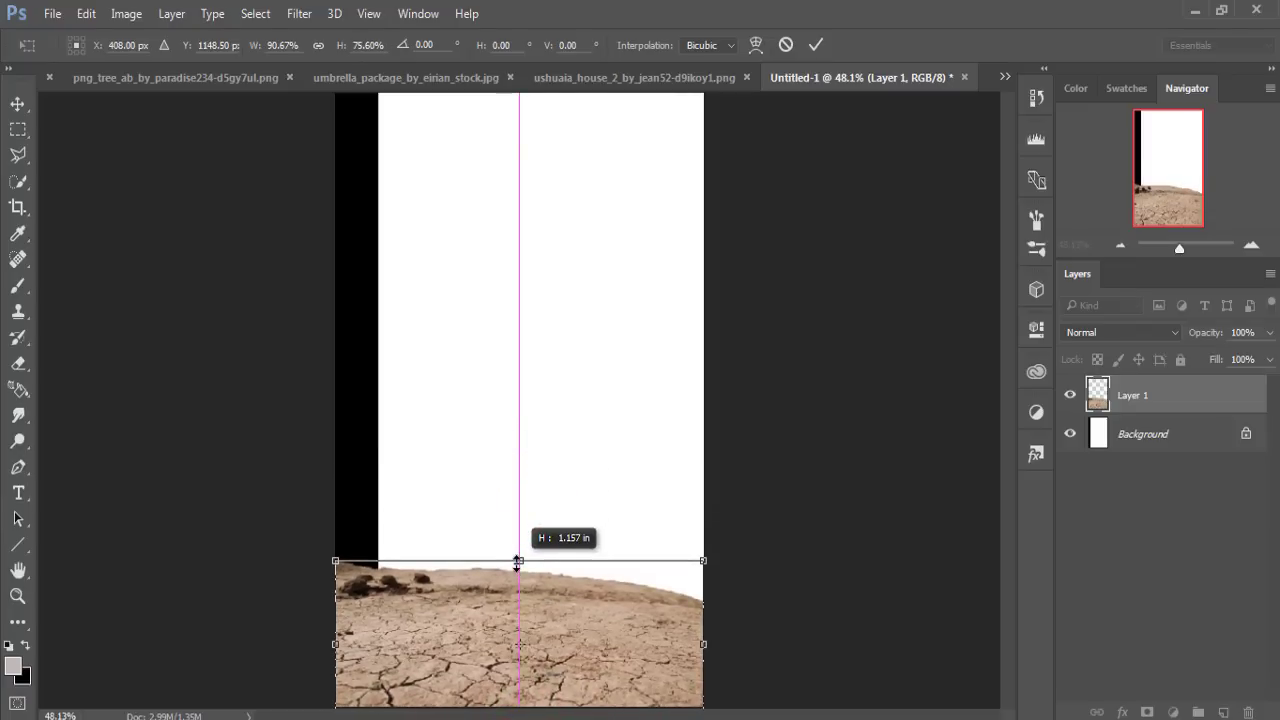
{"action": "left_click", "coordinate": [820, 45]}
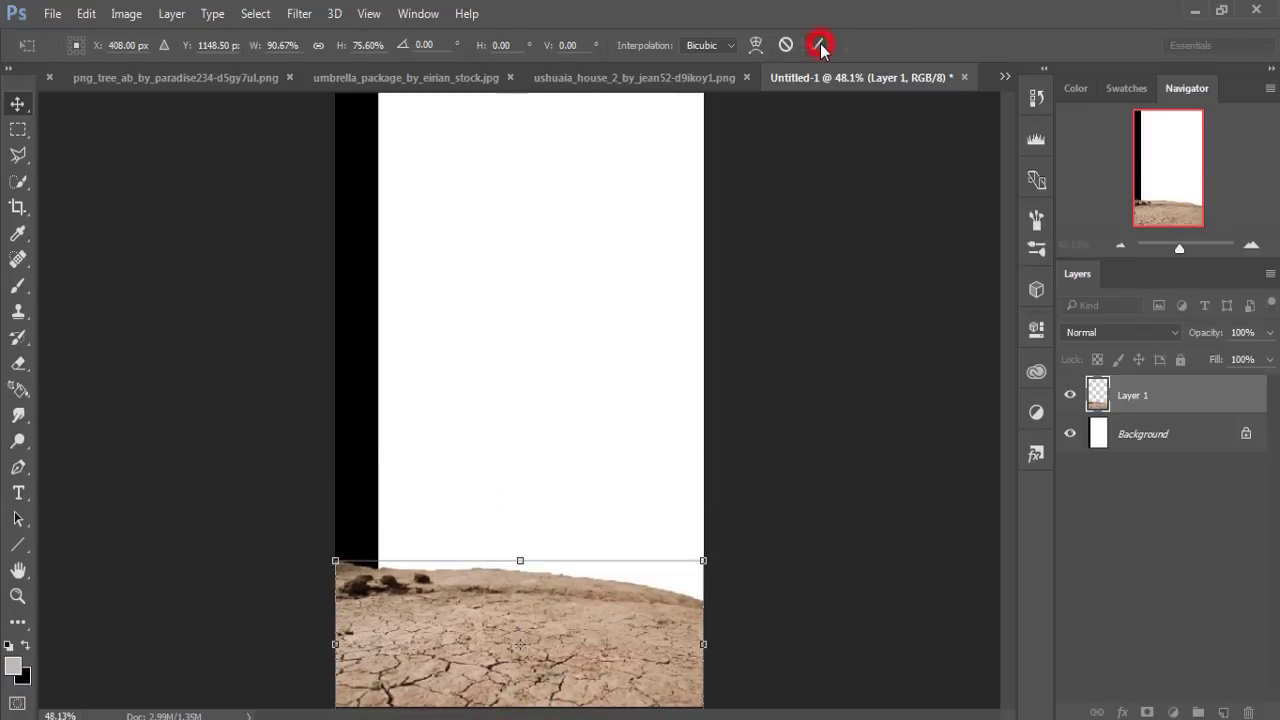
{"action": "left_click", "coordinate": [1143, 433]}
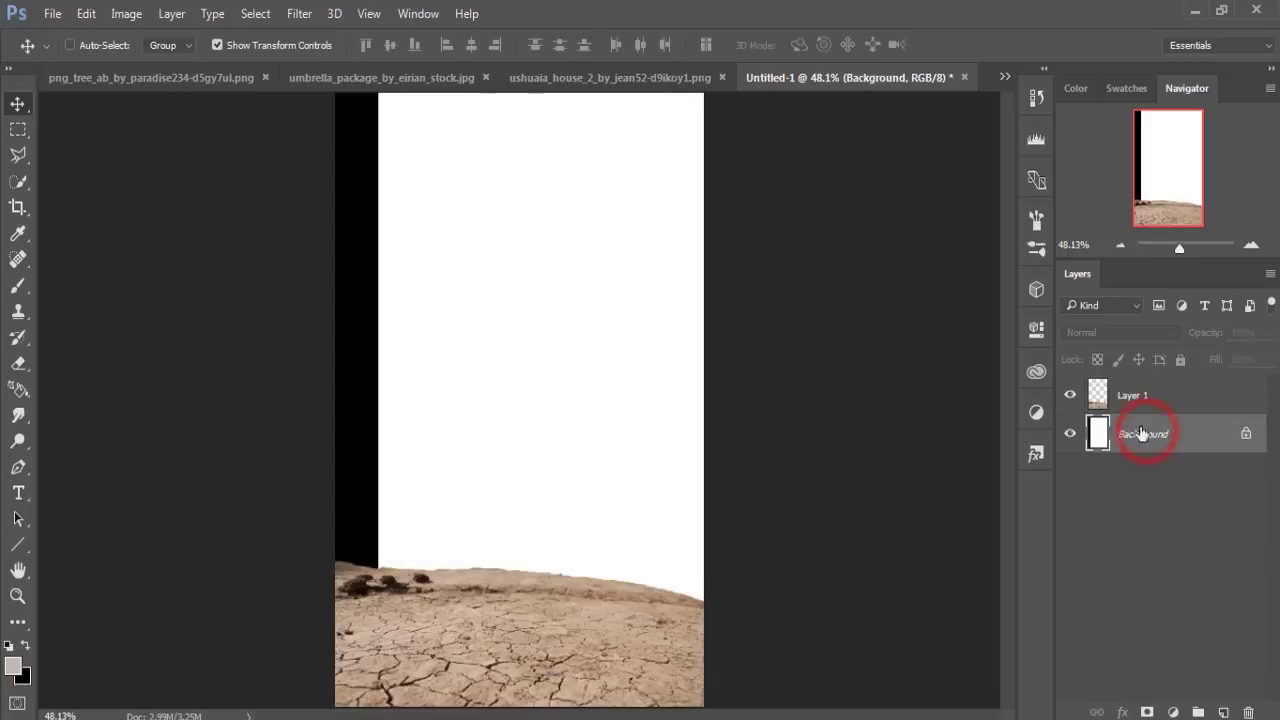
{"action": "left_click", "coordinate": [1135, 396]}
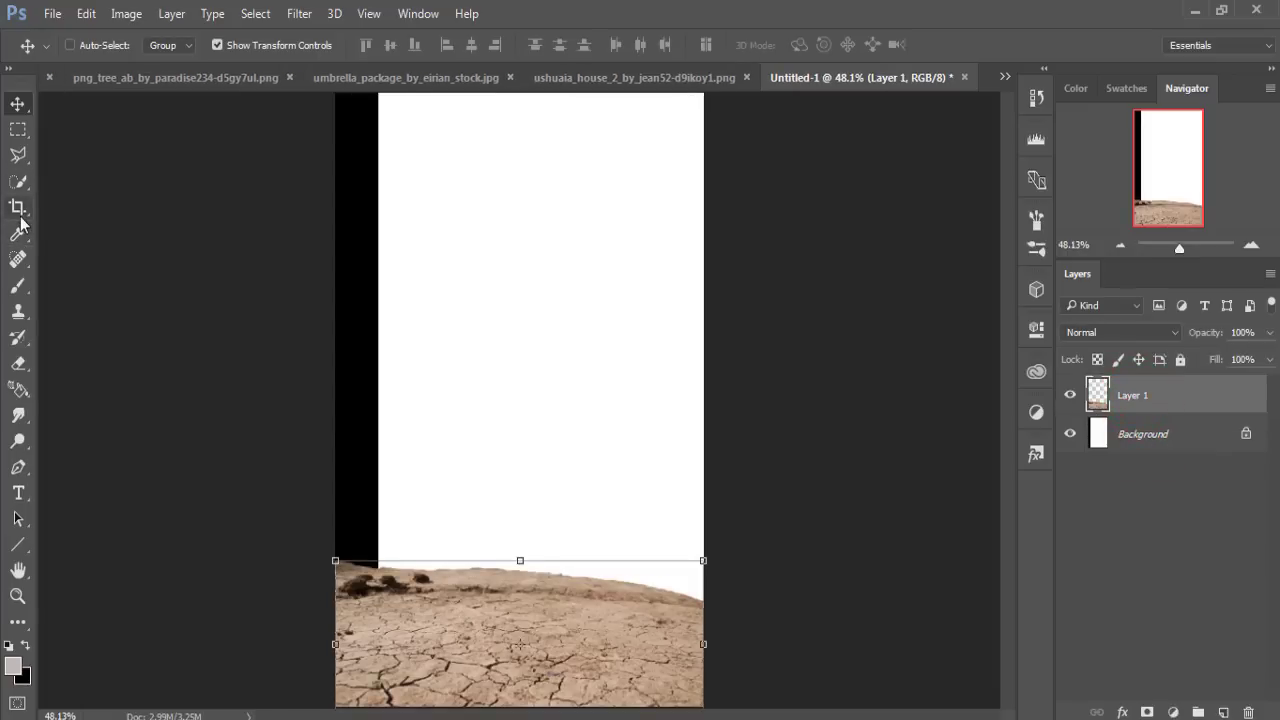
Step: Crop a thin strip off the top of the Untitled-1 canvas
{"action": "left_click", "coordinate": [19, 212]}
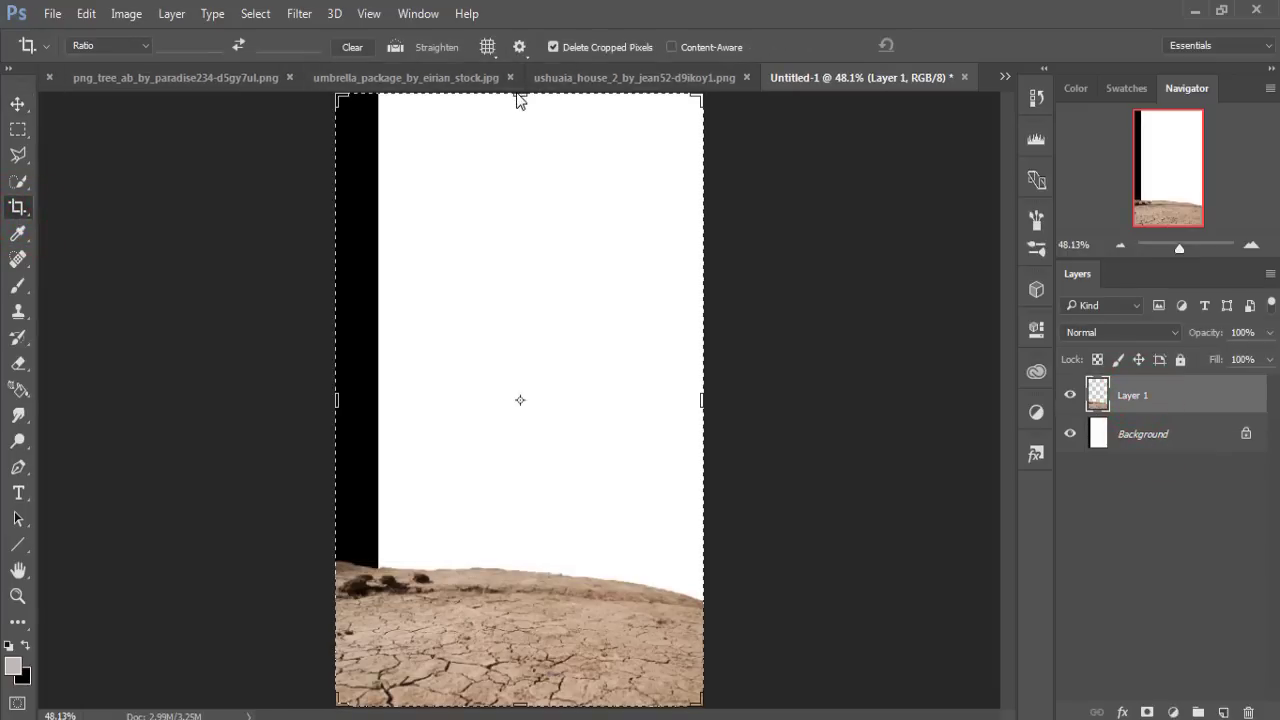
{"action": "left_click_drag", "start_coordinate": [519, 100], "coordinate": [517, 105]}
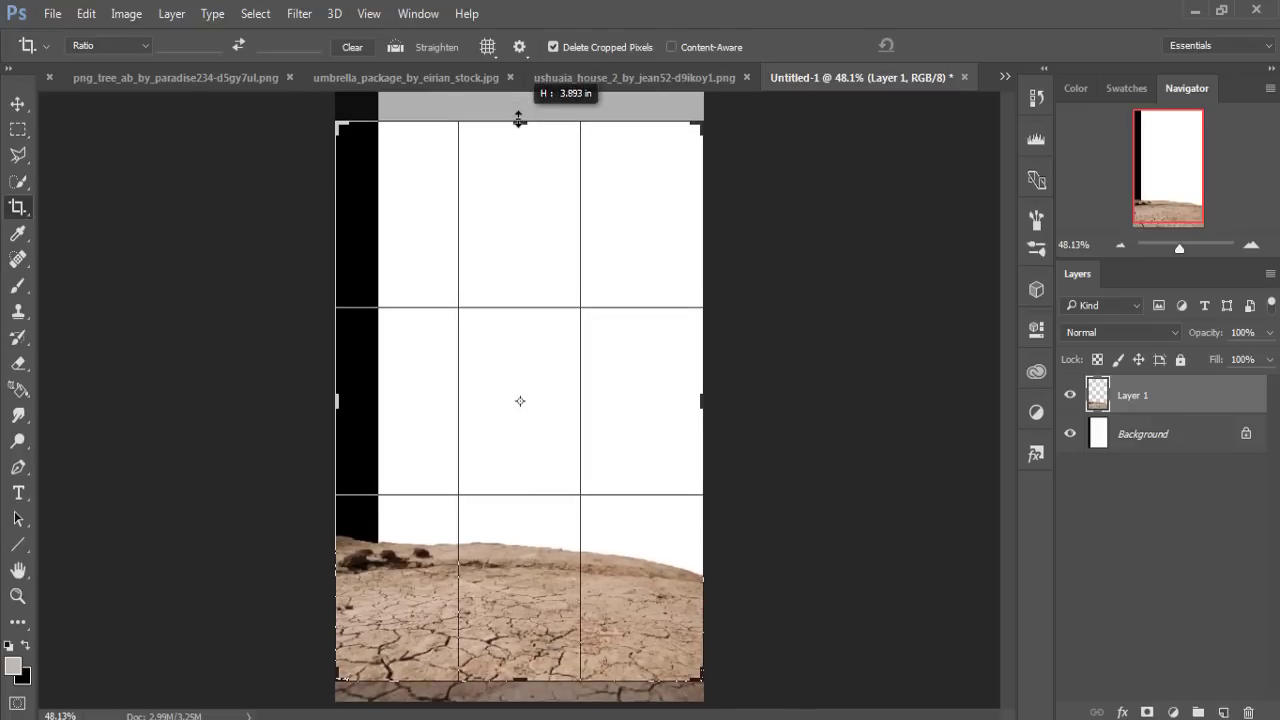
{"action": "left_click_drag", "start_coordinate": [516, 105], "coordinate": [518, 122]}
{"action": "left_click", "coordinate": [950, 45]}
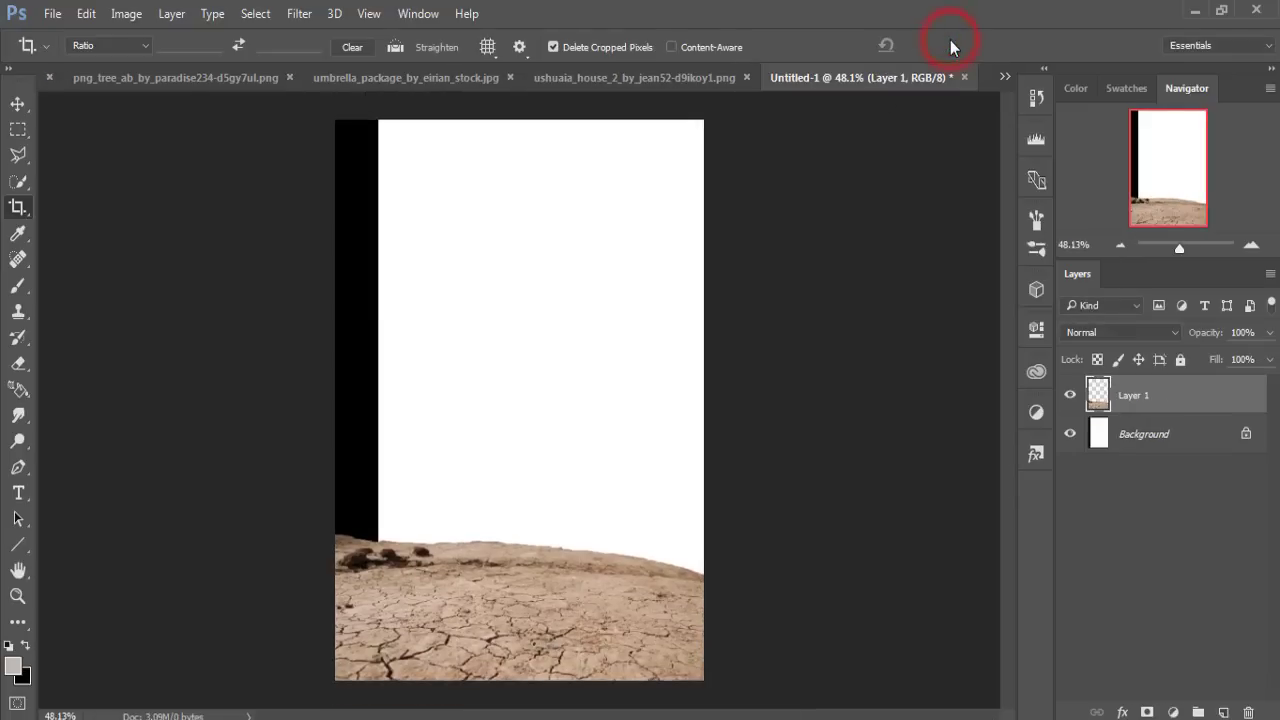
{"action": "left_click", "coordinate": [17, 104]}
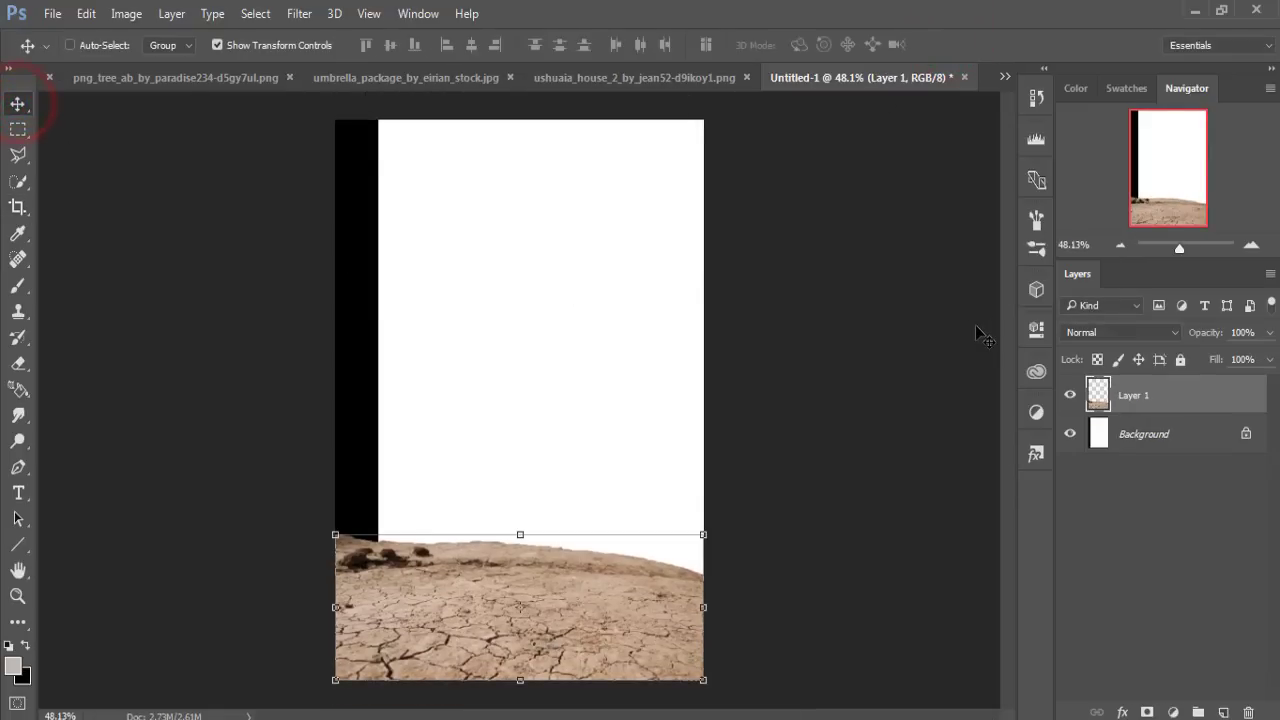
{"action": "left_click", "coordinate": [1005, 77]}
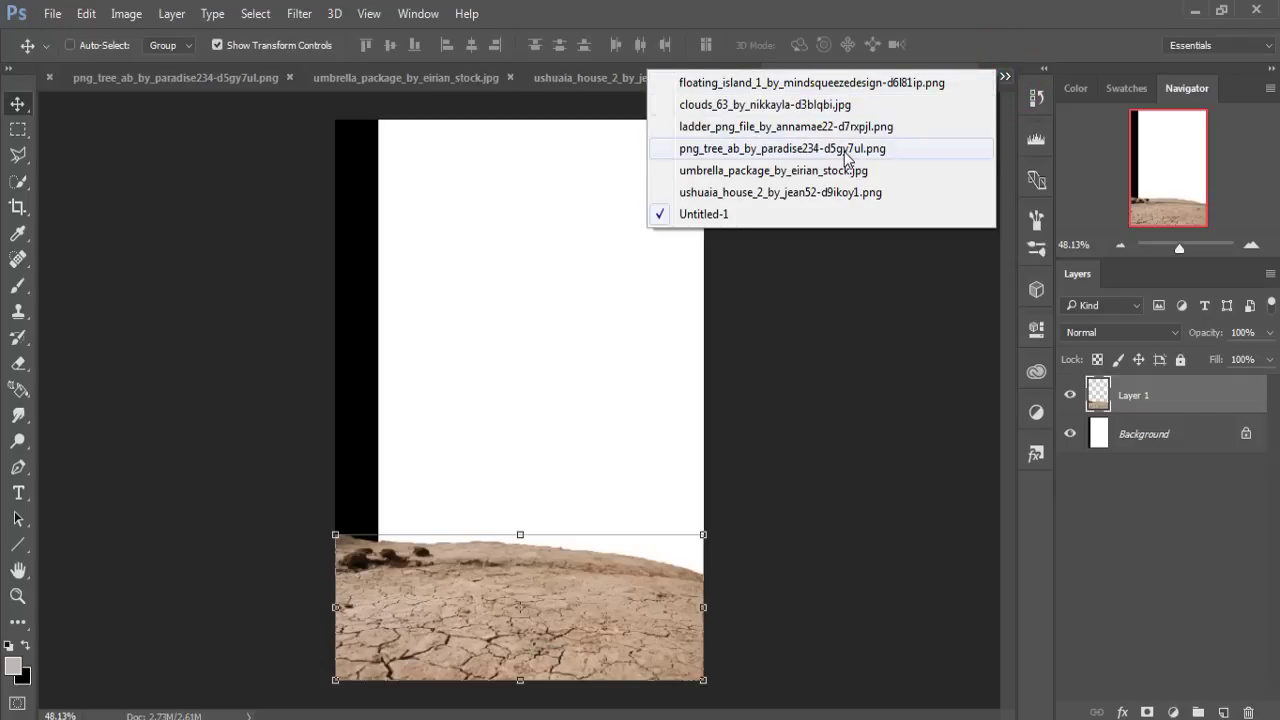
Step: Copy the floating island image into Untitled-1 as Layer 2
{"action": "left_click", "coordinate": [826, 84]}
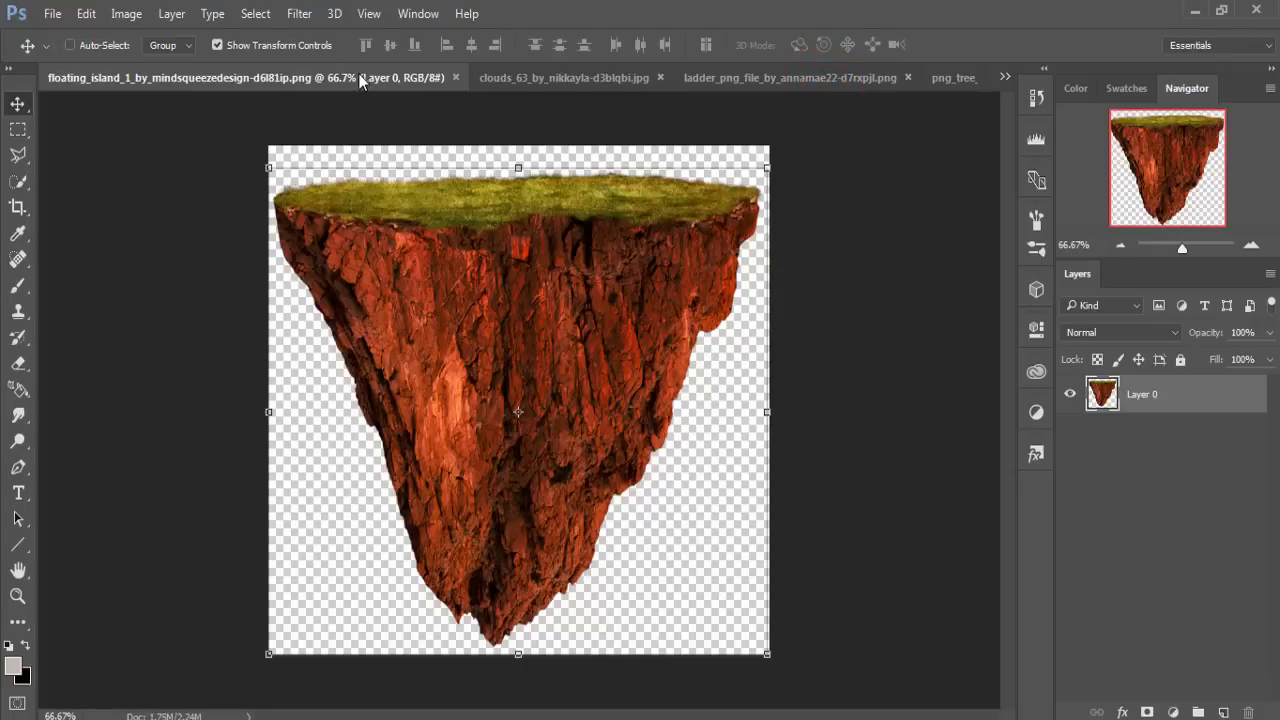
{"action": "mouse_move", "coordinate": [358, 73]}
{"action": "left_mouse_down"}
{"action": "mouse_move", "coordinate": [693, 146]}
{"action": "mouse_move", "coordinate": [1122, 140]}
{"action": "left_mouse_up"}
{"action": "left_click_drag", "start_coordinate": [990, 400], "coordinate": [529, 293]}
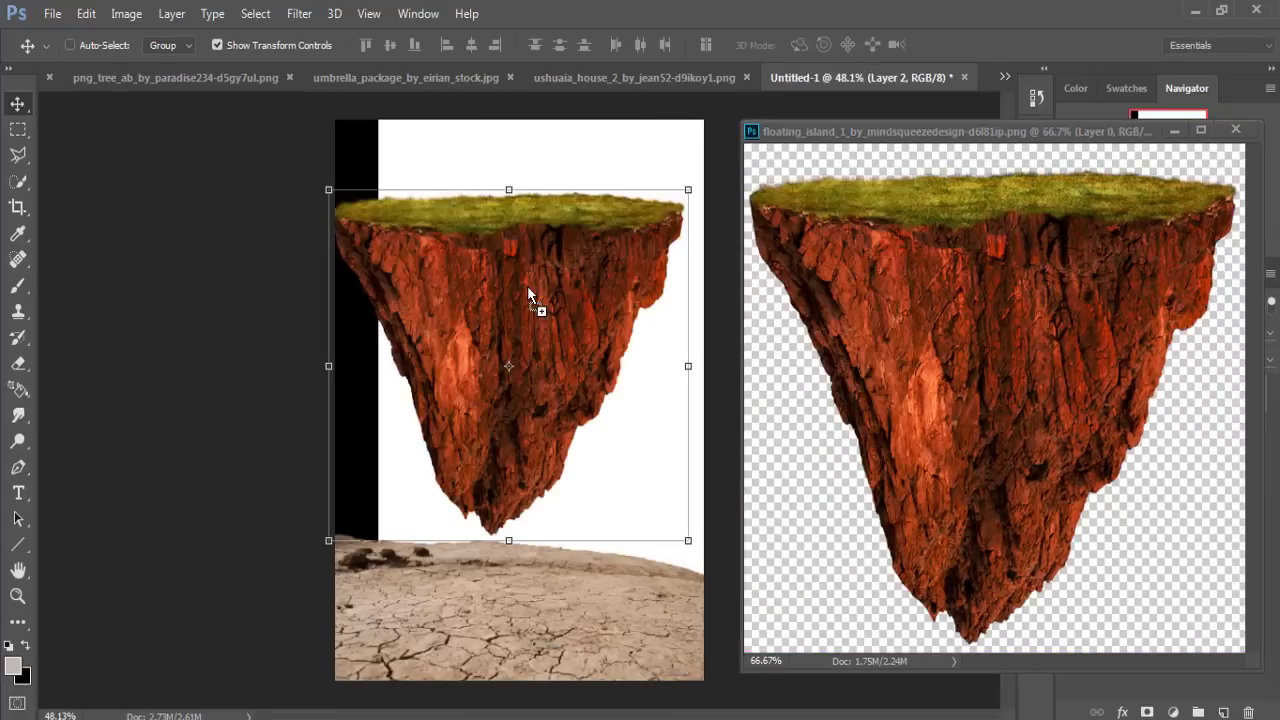
{"action": "left_click", "coordinate": [1171, 131]}
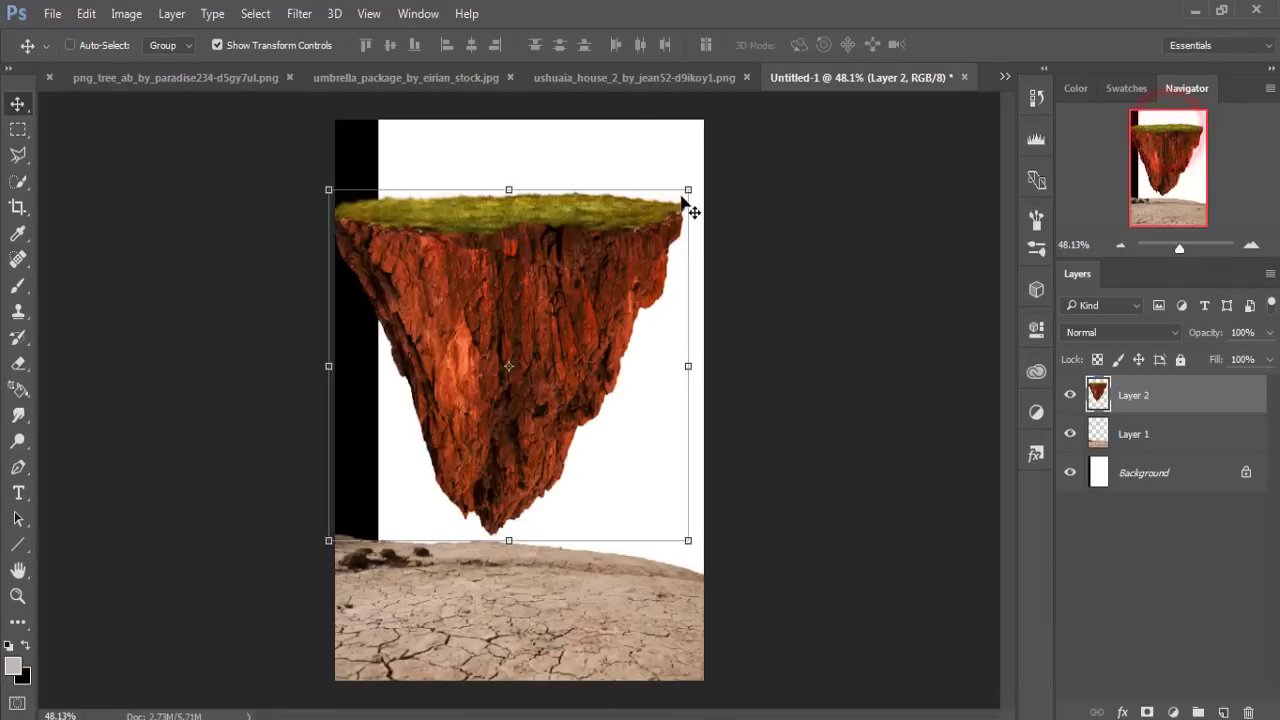
Step: Scale, squash and centre the island in the upper middle above the ground
{"action": "left_click_drag", "start_coordinate": [688, 189], "coordinate": [595, 322]}
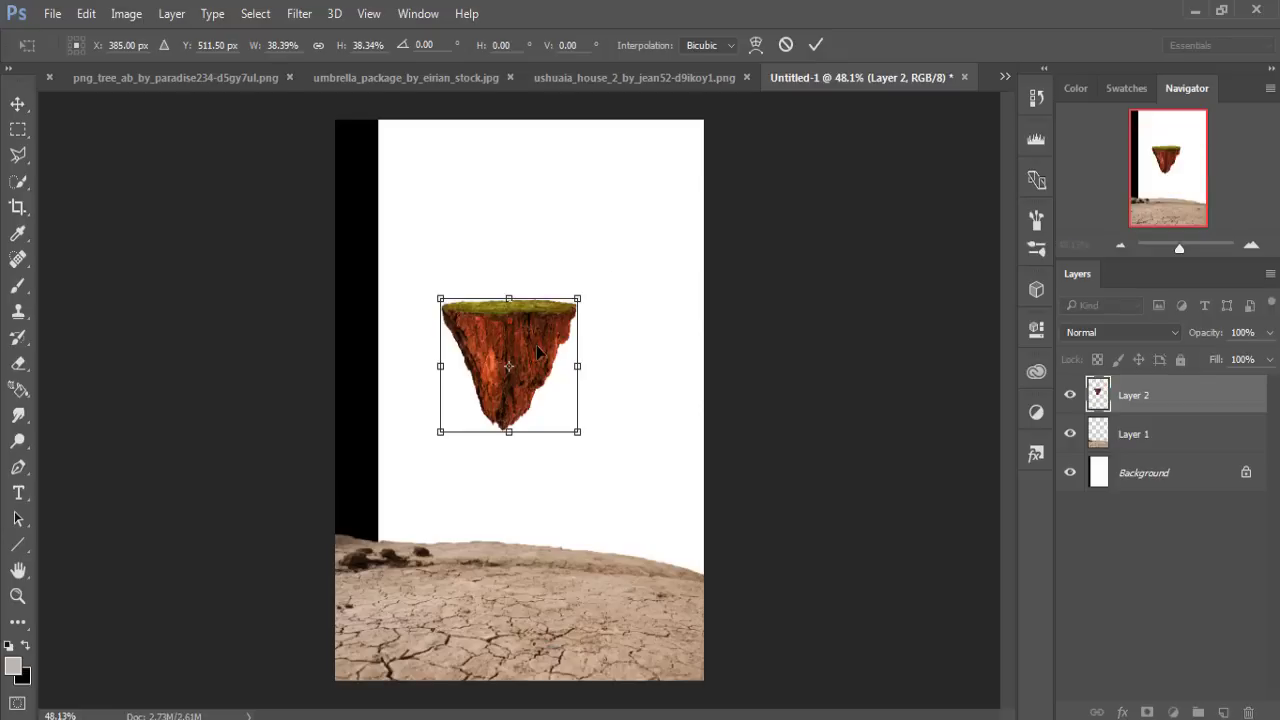
{"action": "mouse_move", "coordinate": [545, 344]}
{"action": "left_mouse_down"}
{"action": "mouse_move", "coordinate": [556, 322]}
{"action": "mouse_move", "coordinate": [548, 334]}
{"action": "left_mouse_up"}
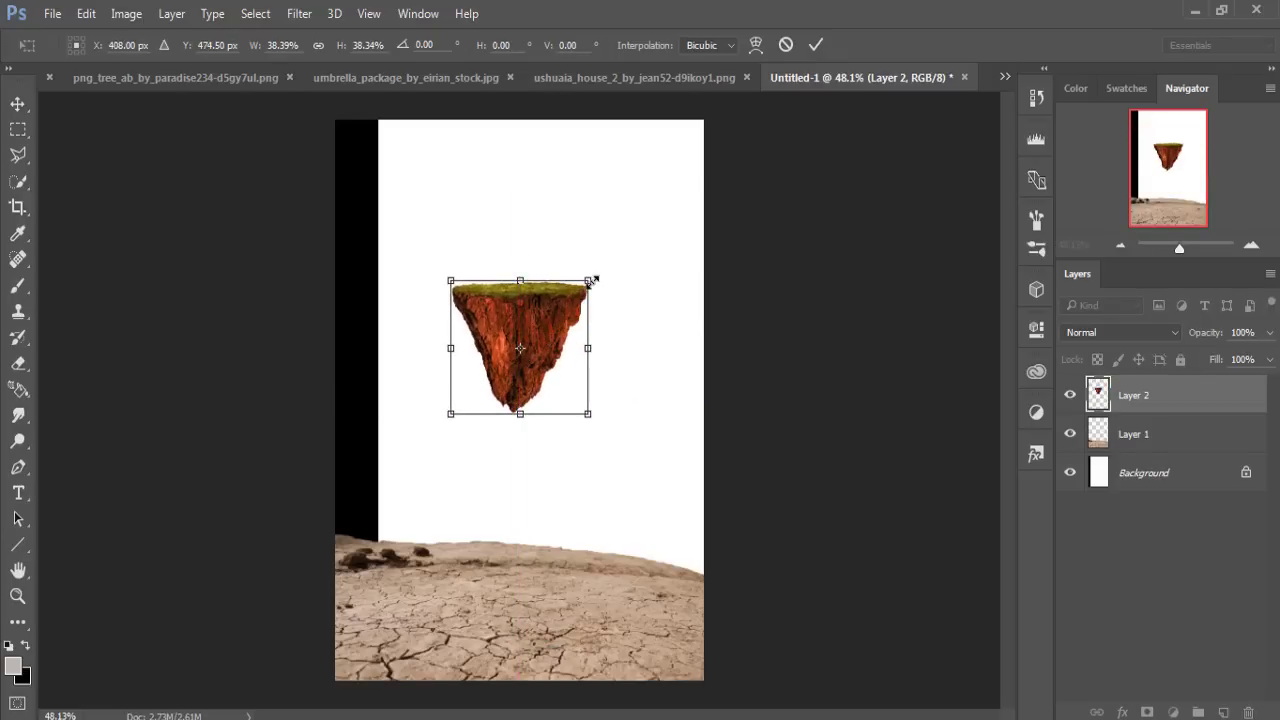
{"action": "left_click_drag", "start_coordinate": [593, 281], "coordinate": [625, 245]}
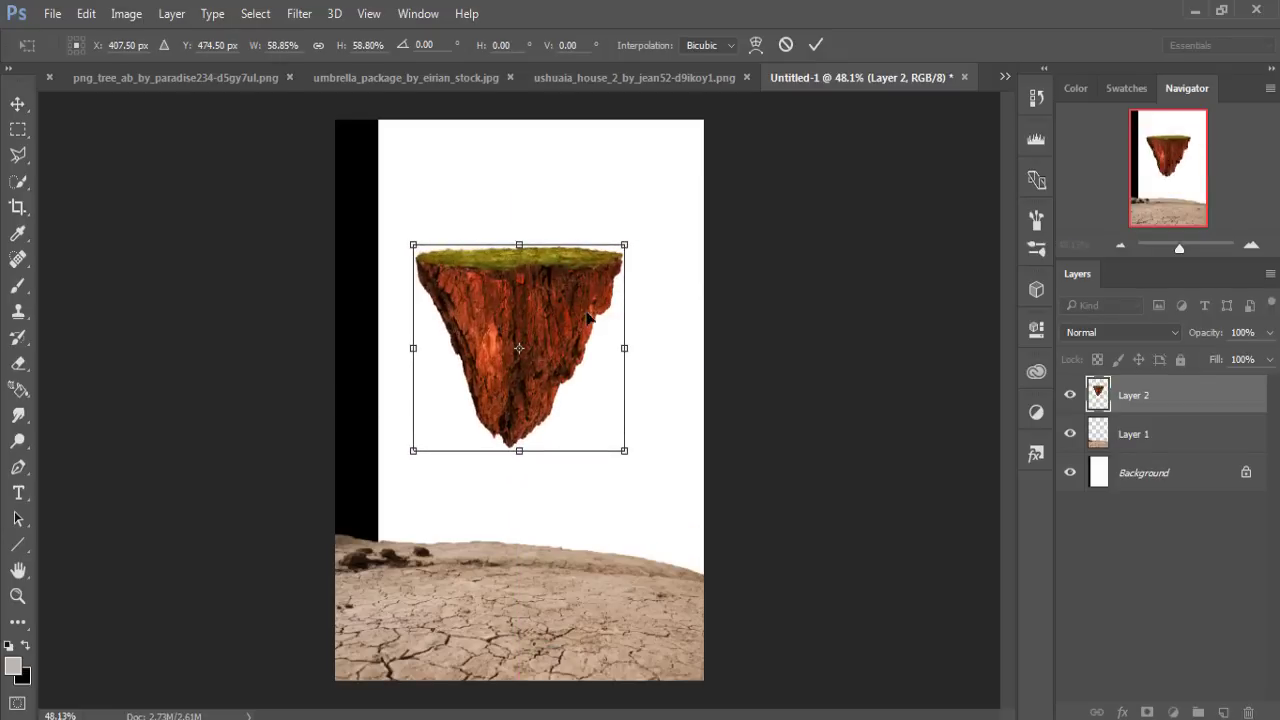
{"action": "mouse_move", "coordinate": [569, 311]}
{"action": "left_mouse_down"}
{"action": "mouse_move", "coordinate": [573, 293]}
{"action": "mouse_move", "coordinate": [658, 325]}
{"action": "left_mouse_up"}
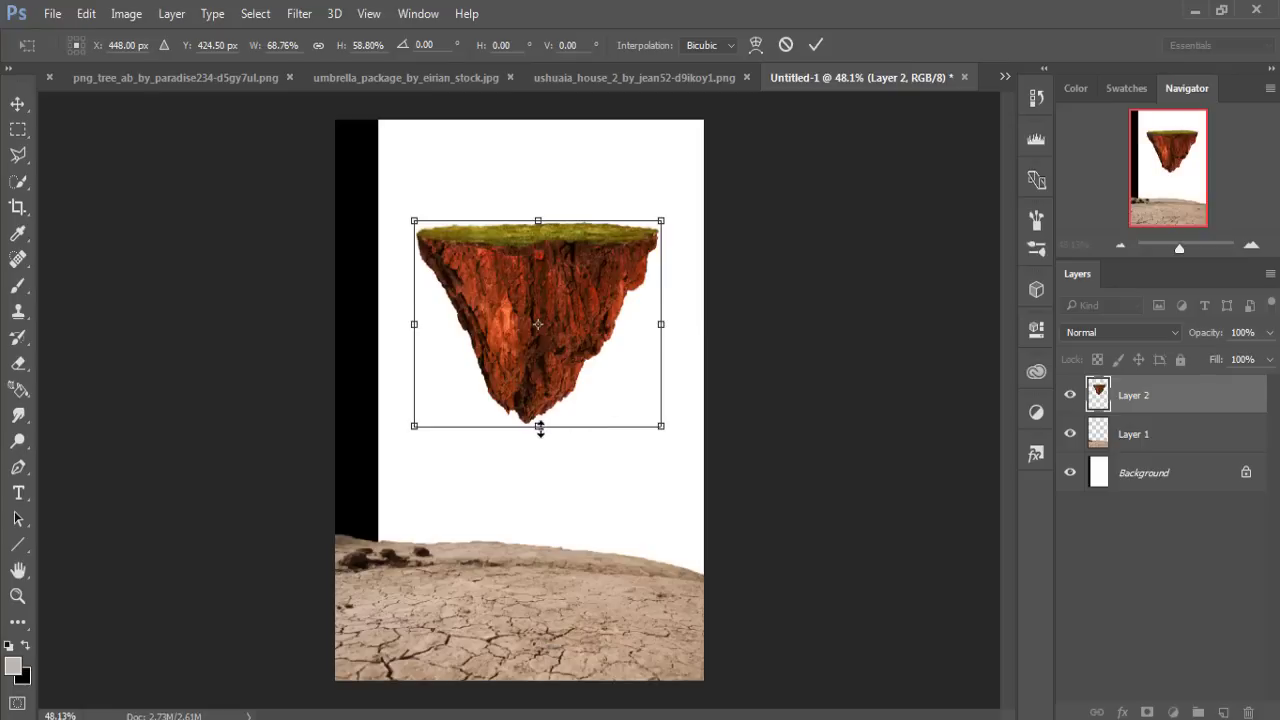
{"action": "left_click_drag", "start_coordinate": [540, 426], "coordinate": [538, 398]}
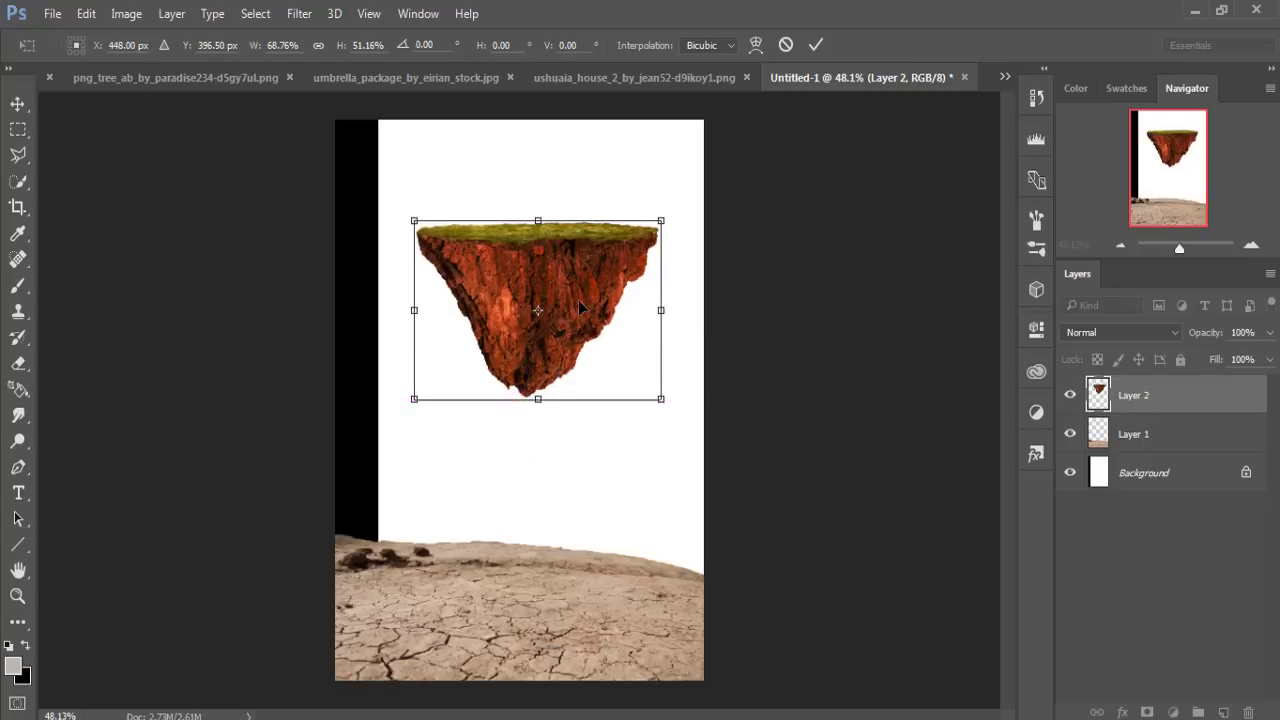
{"action": "left_click_drag", "start_coordinate": [579, 303], "coordinate": [561, 303]}
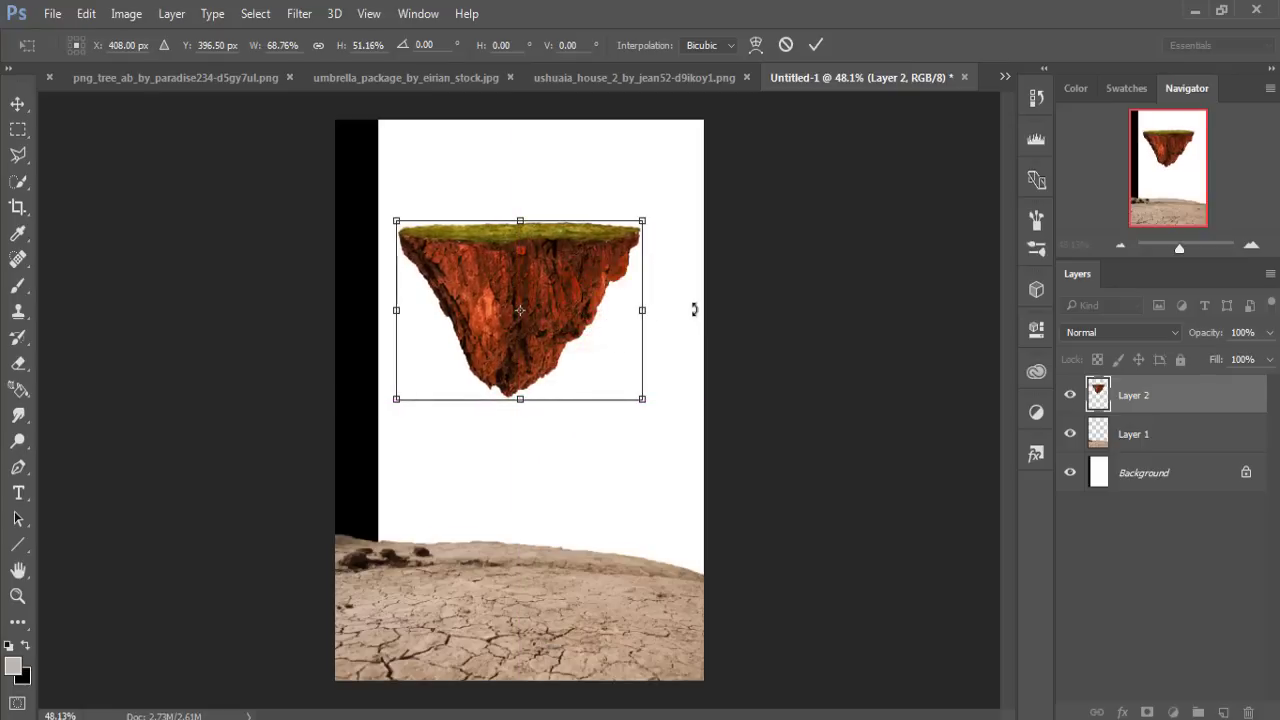
{"action": "left_click", "coordinate": [817, 46]}
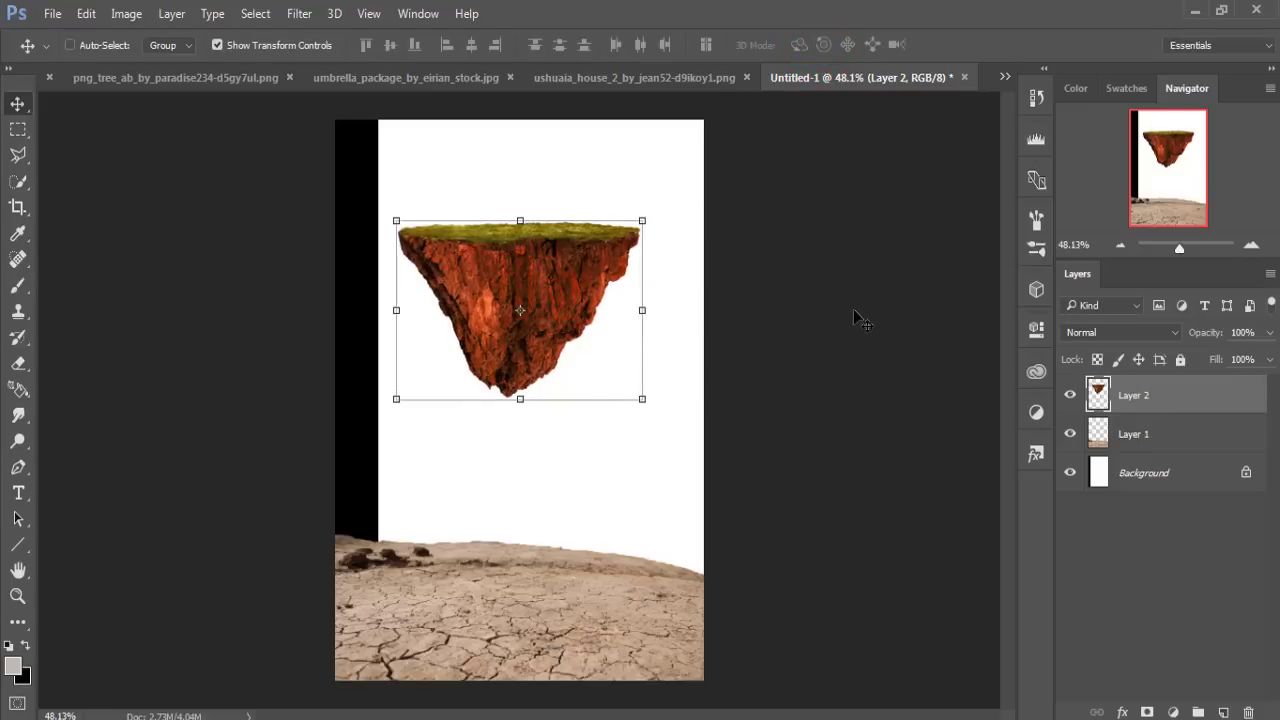
{"action": "left_click", "coordinate": [1005, 78]}
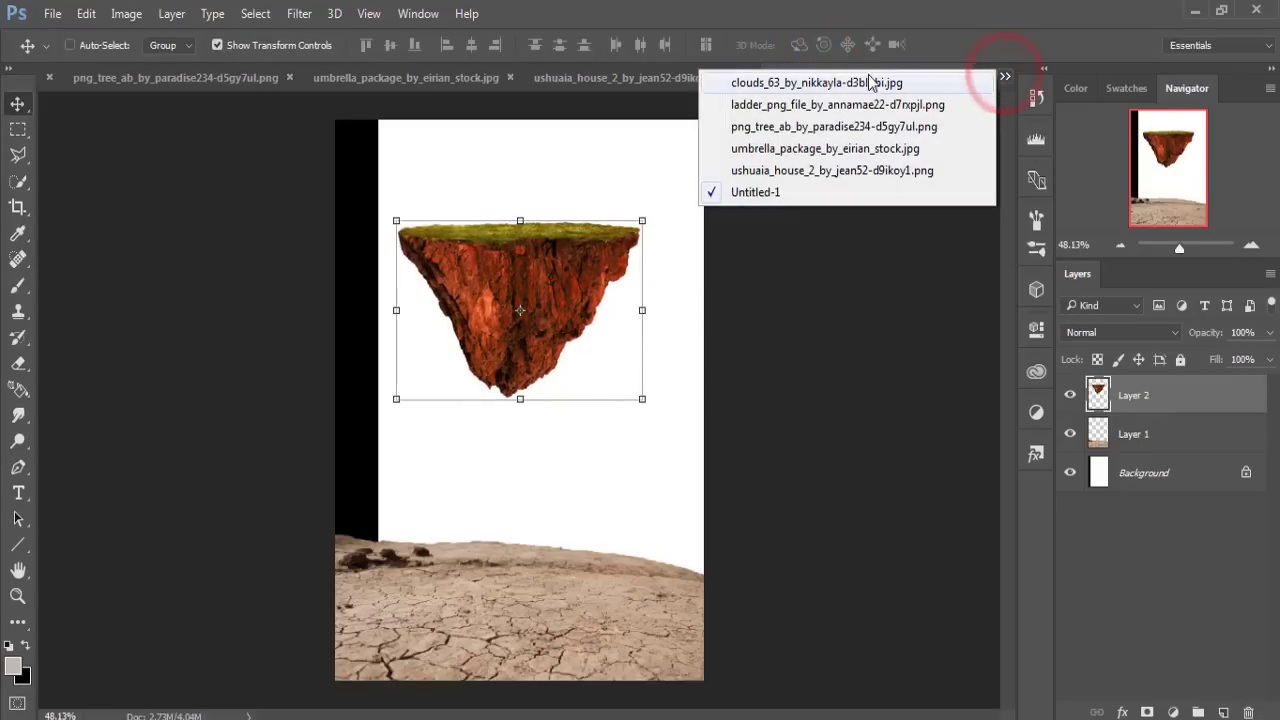
Step: Copy the ladder image into Untitled-1 as Layer 3
{"action": "left_click", "coordinate": [812, 104]}
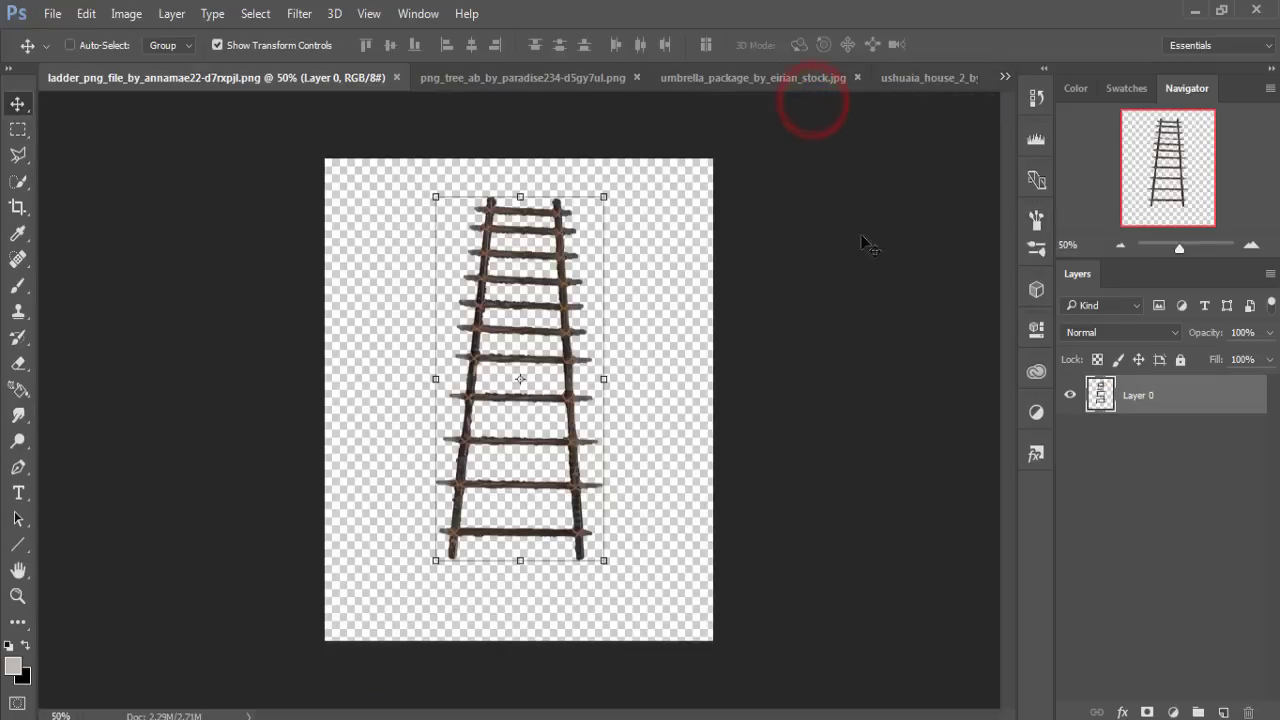
{"action": "left_click_drag", "start_coordinate": [276, 75], "coordinate": [210, 160]}
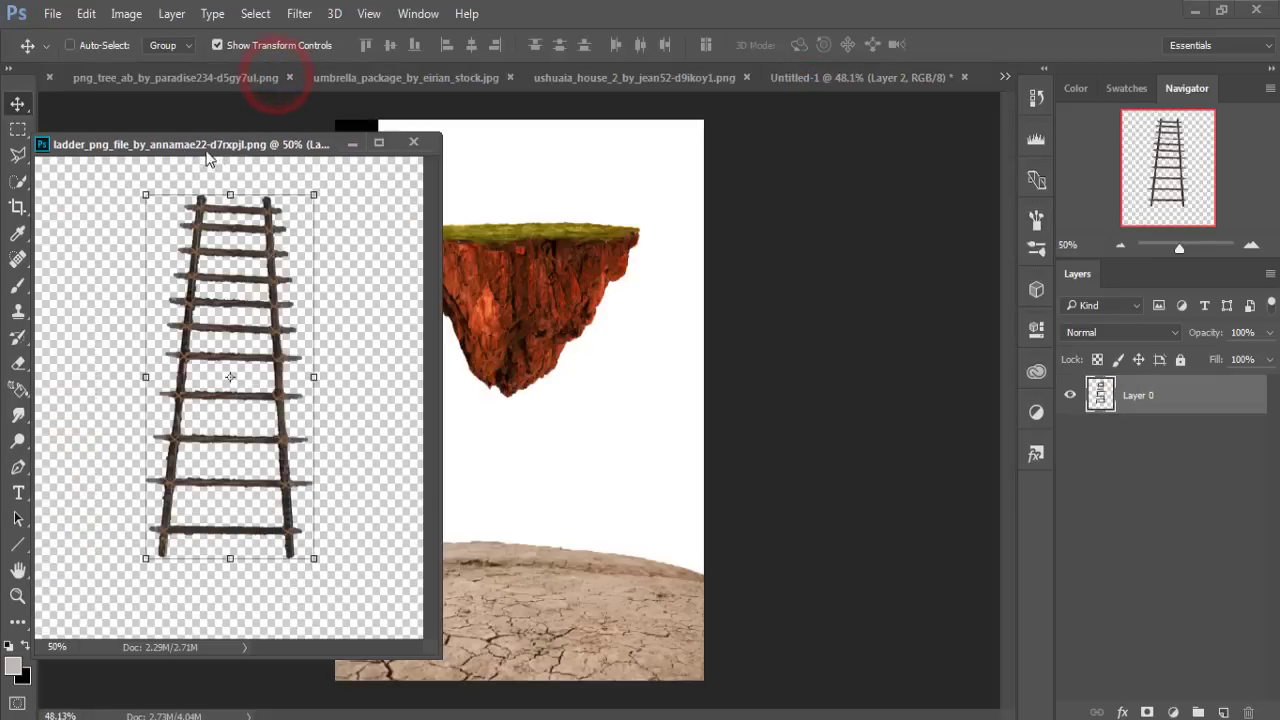
{"action": "left_click_drag", "start_coordinate": [597, 154], "coordinate": [872, 144]}
{"action": "left_click_drag", "start_coordinate": [931, 311], "coordinate": [540, 372]}
Step: Narrow, stretch and slightly tilt the ladder from the ground into the island's underside
{"action": "left_click_drag", "start_coordinate": [424, 437], "coordinate": [534, 437]}
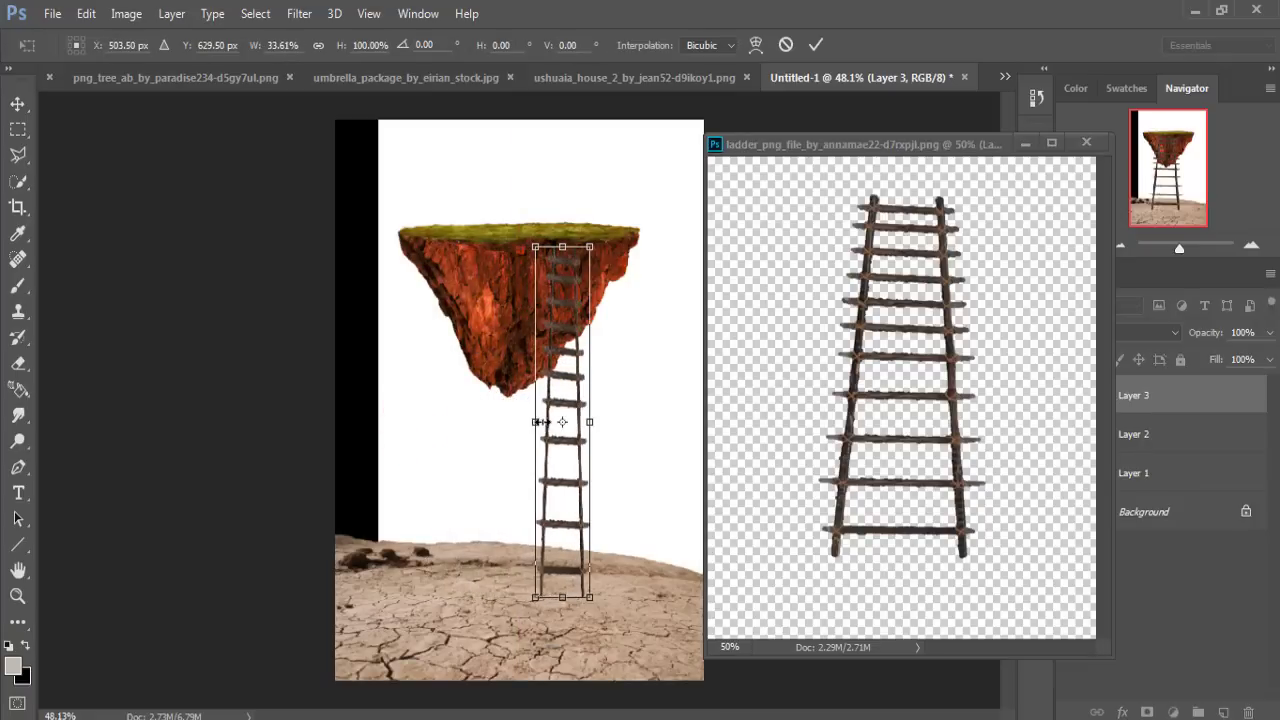
{"action": "left_click_drag", "start_coordinate": [563, 394], "coordinate": [519, 390]}
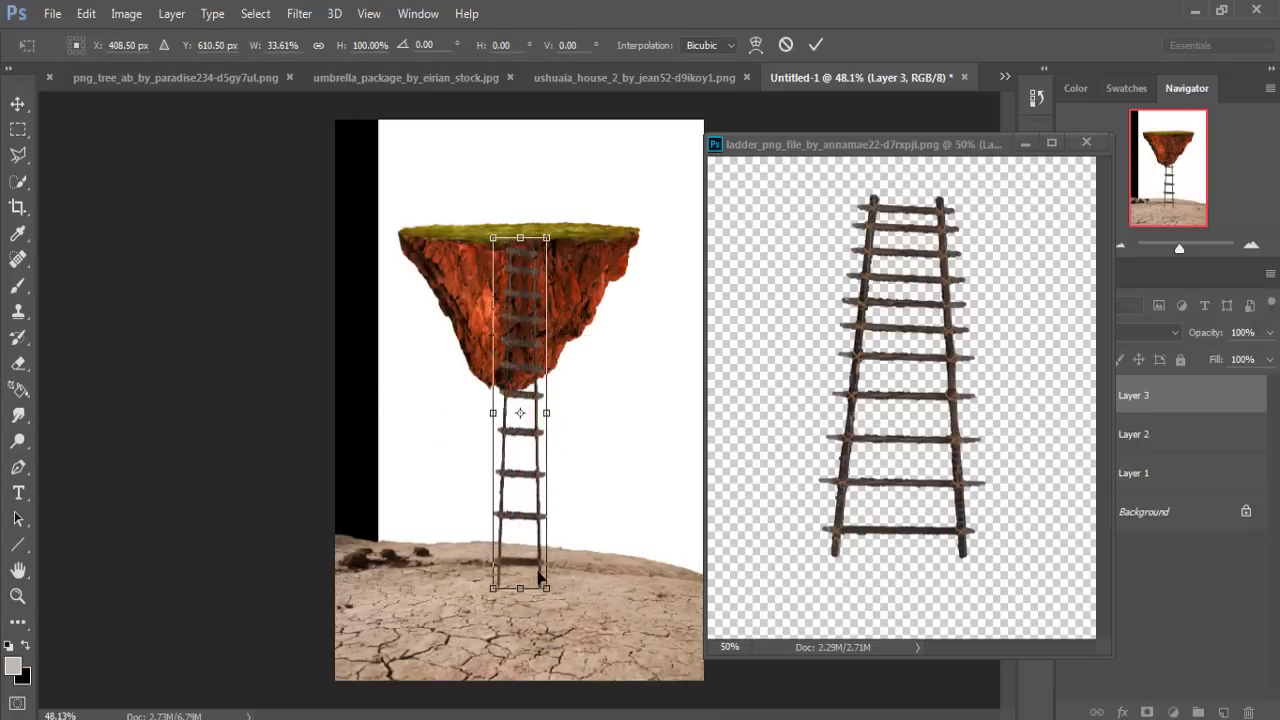
{"action": "left_click_drag", "start_coordinate": [546, 588], "coordinate": [543, 637]}
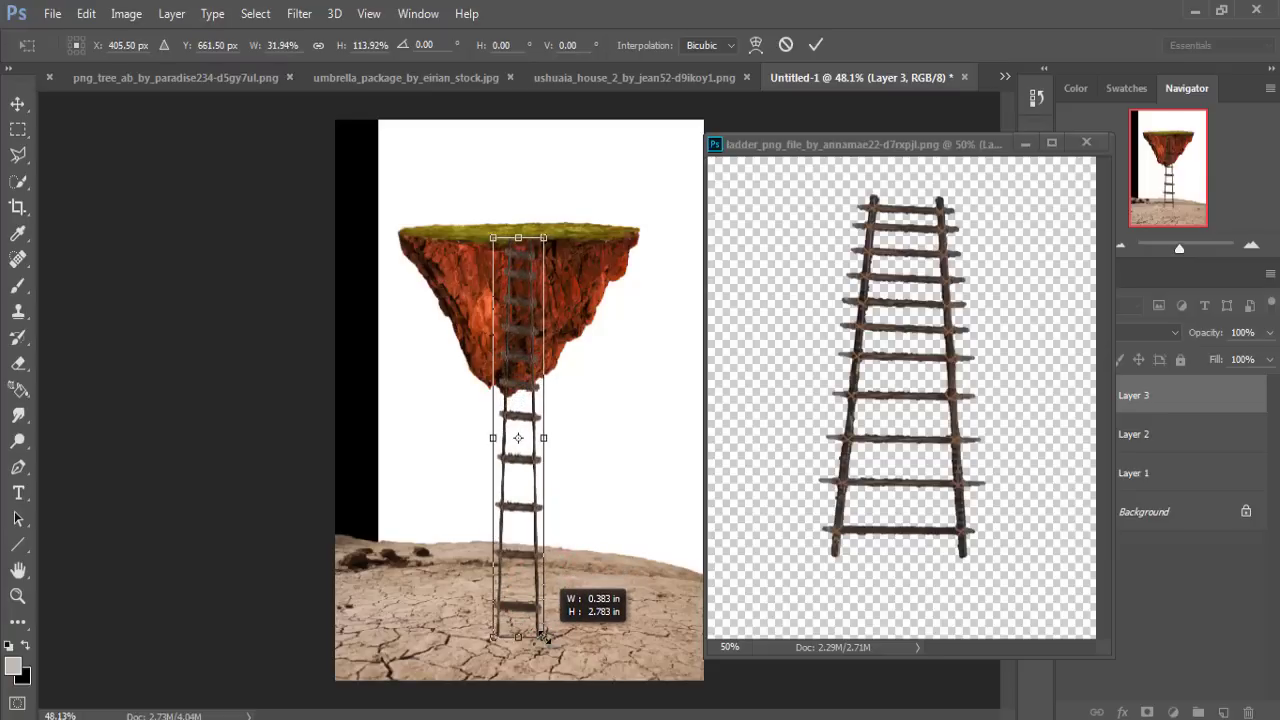
{"action": "left_click_drag", "start_coordinate": [518, 238], "coordinate": [518, 230]}
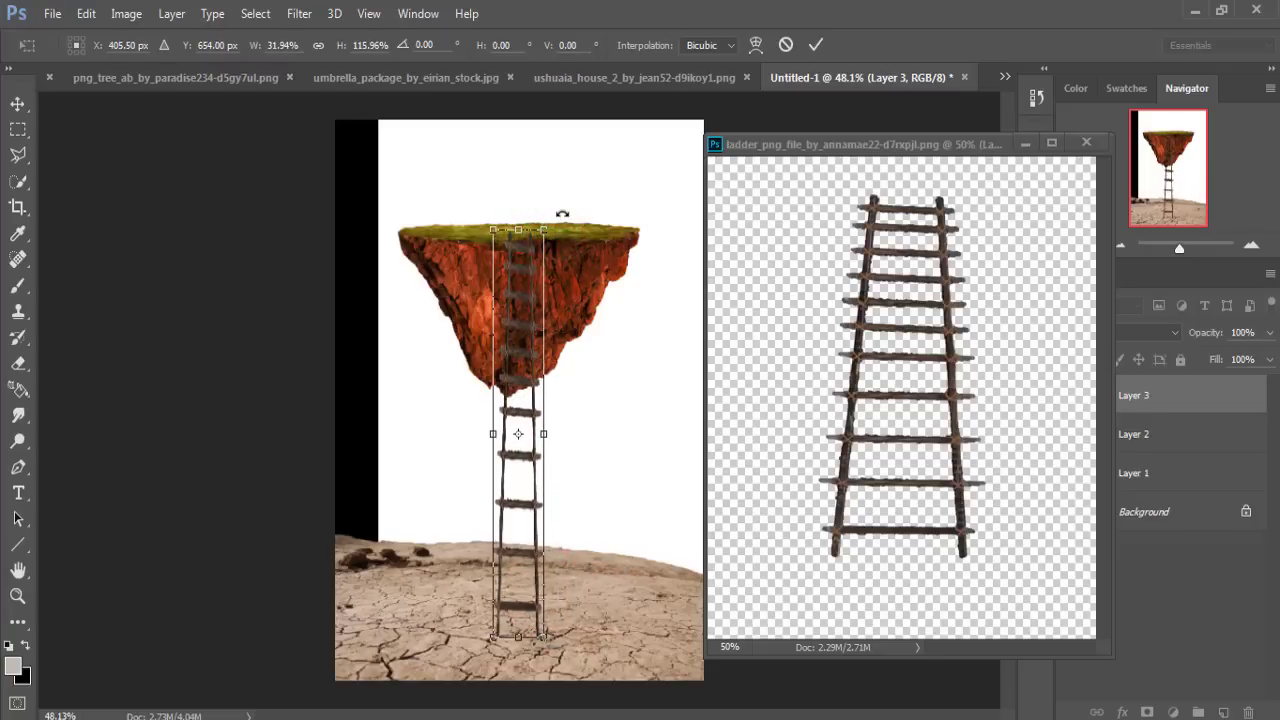
{"action": "left_click_drag", "start_coordinate": [562, 213], "coordinate": [557, 205]}
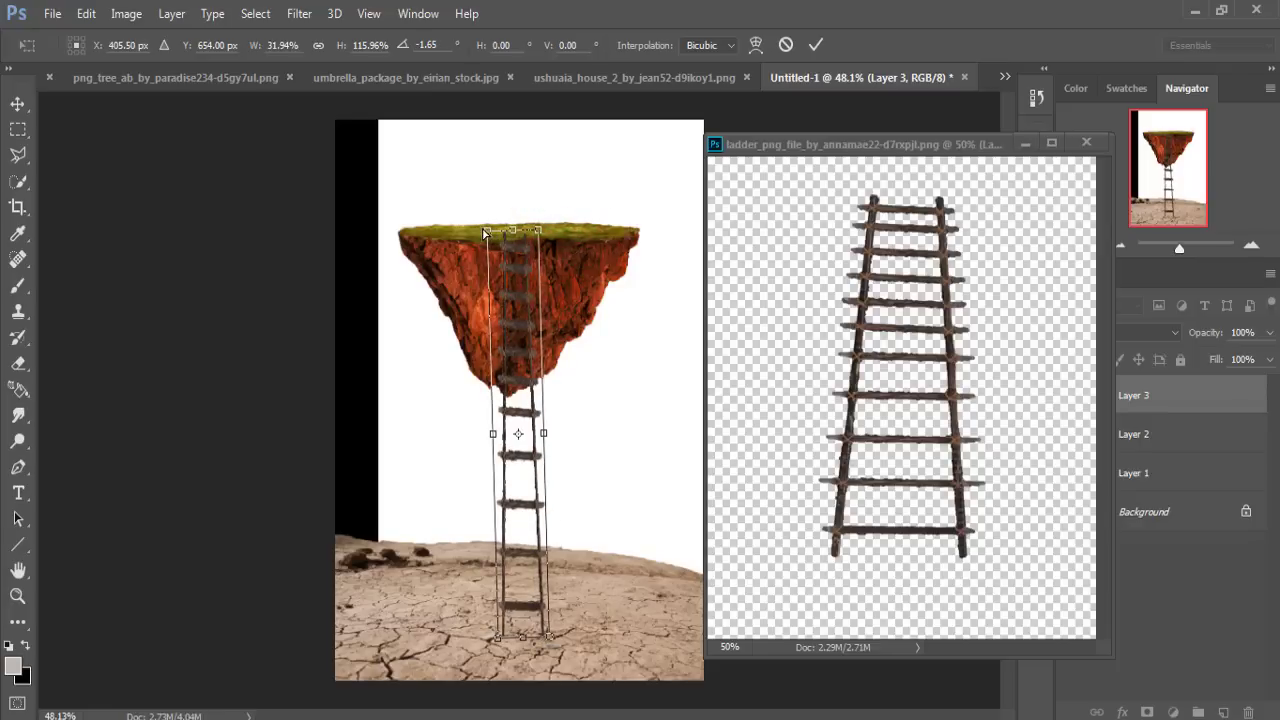
{"action": "left_click_drag", "start_coordinate": [488, 234], "coordinate": [491, 241]}
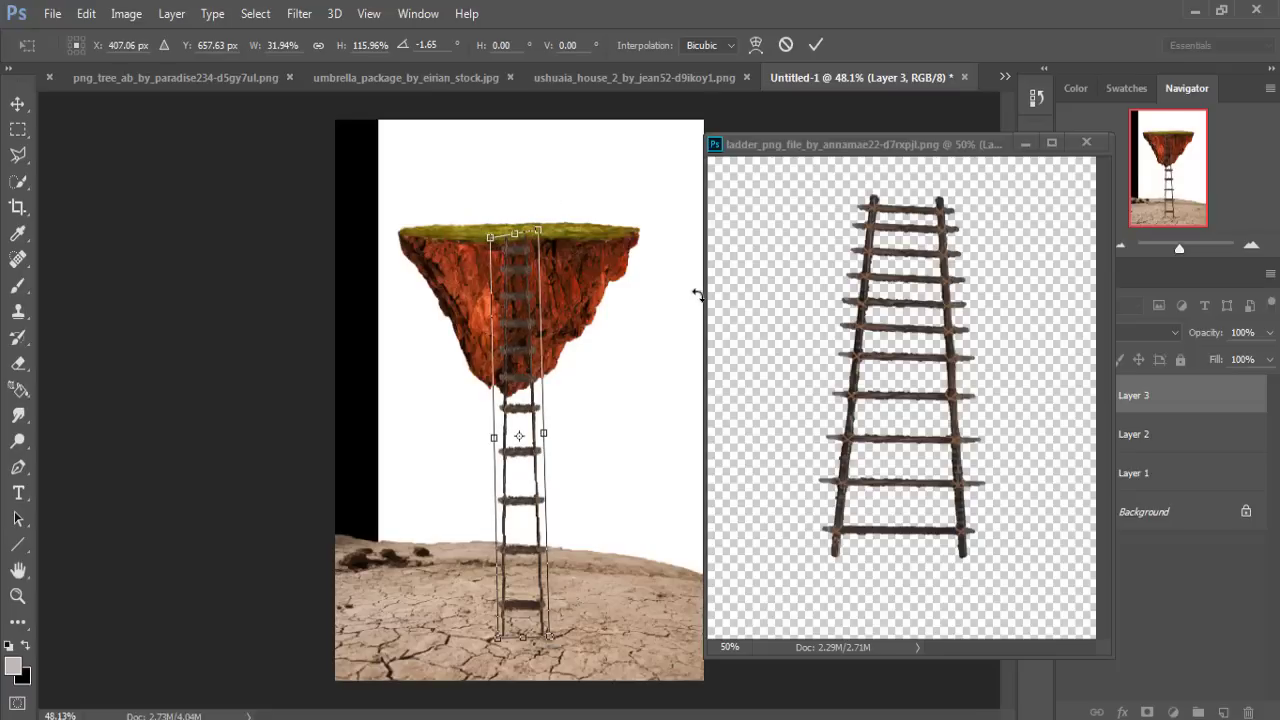
{"action": "left_click", "coordinate": [814, 45]}
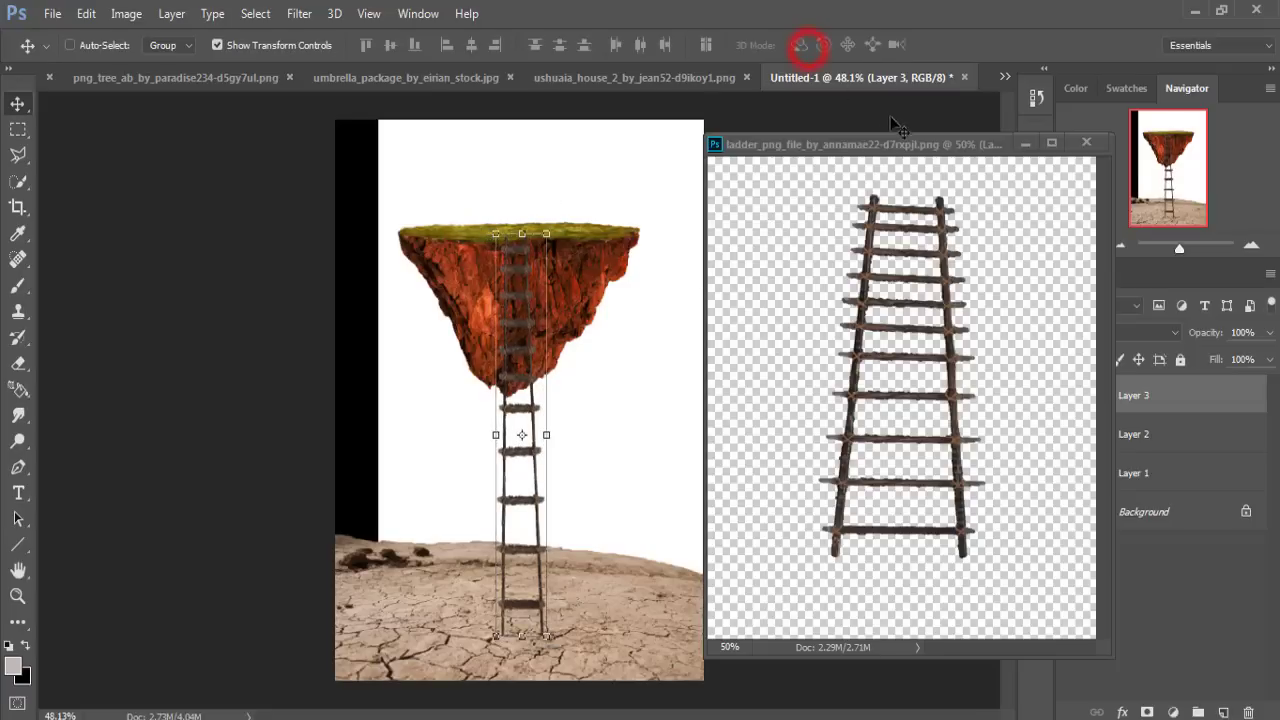
{"action": "left_click", "coordinate": [1026, 144]}
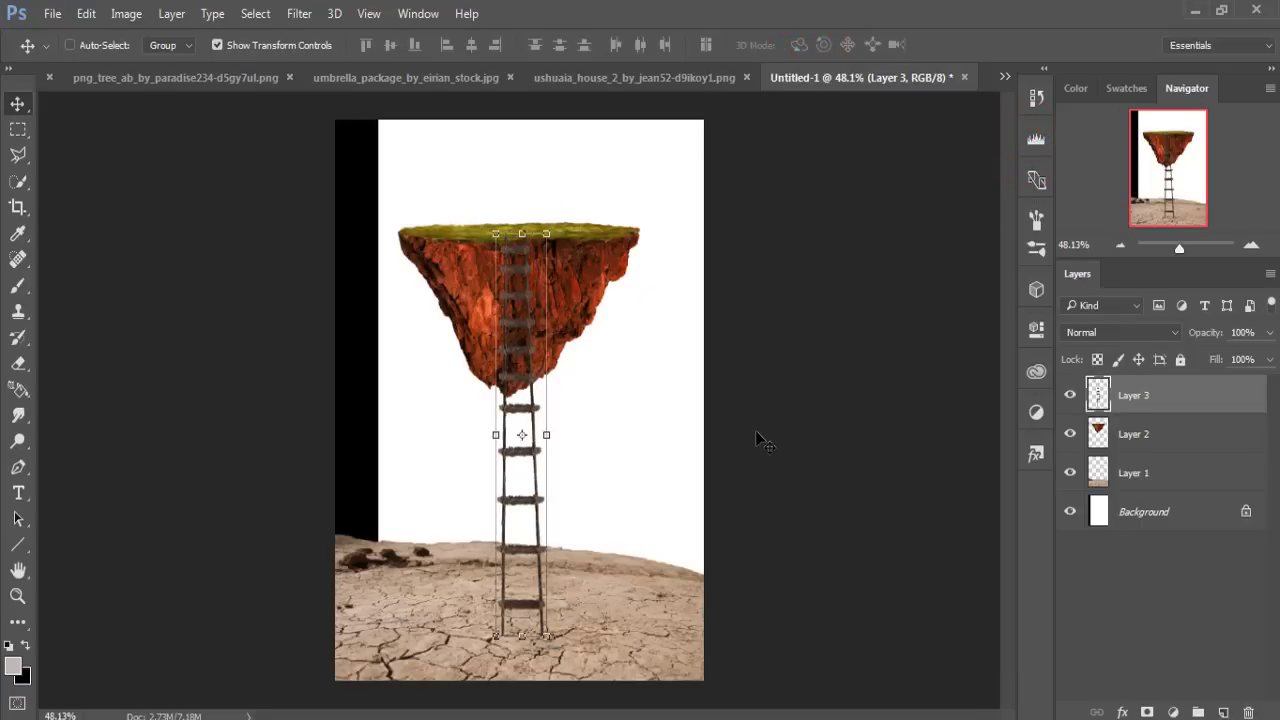
Step: Copy the stormy clouds image into Untitled-1 as Layer 4
{"action": "left_click", "coordinate": [513, 320]}
{"action": "left_click", "coordinate": [1005, 76]}
{"action": "left_click", "coordinate": [848, 80]}
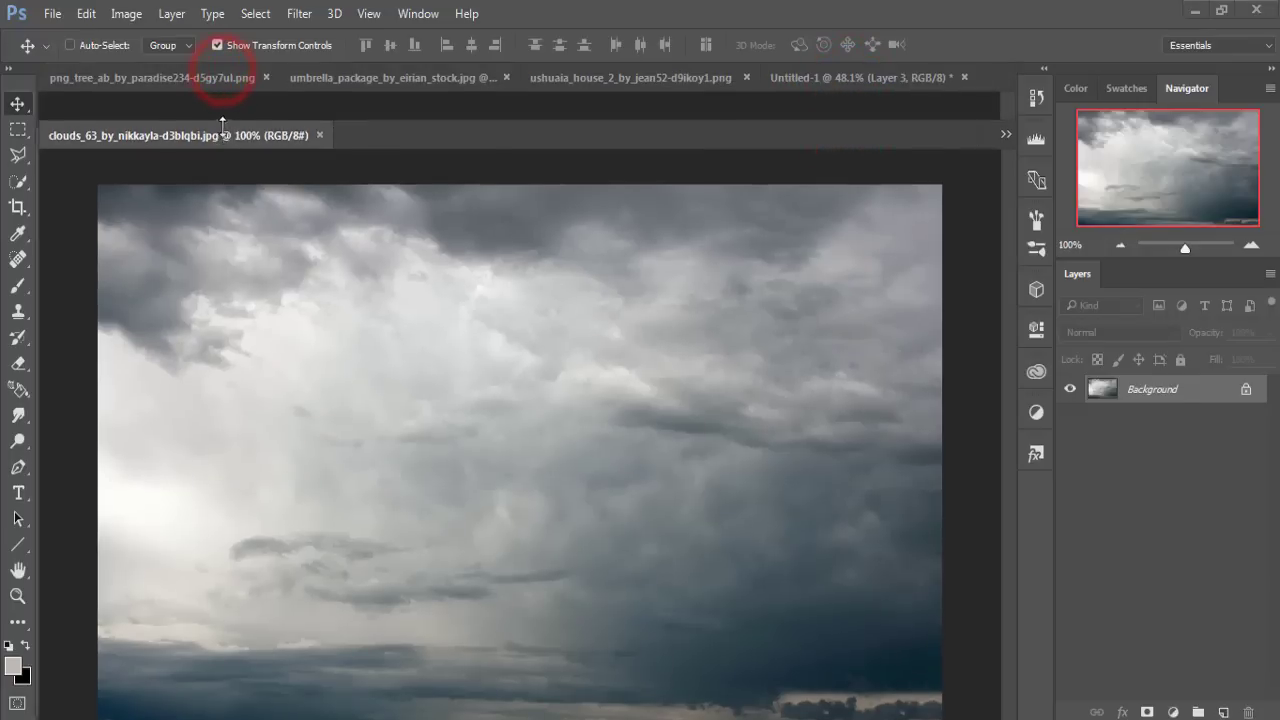
{"action": "mouse_move", "coordinate": [222, 70]}
{"action": "left_mouse_down"}
{"action": "mouse_move", "coordinate": [207, 139]}
{"action": "mouse_move", "coordinate": [904, 171]}
{"action": "left_mouse_up"}
{"action": "left_click_drag", "start_coordinate": [846, 253], "coordinate": [366, 199]}
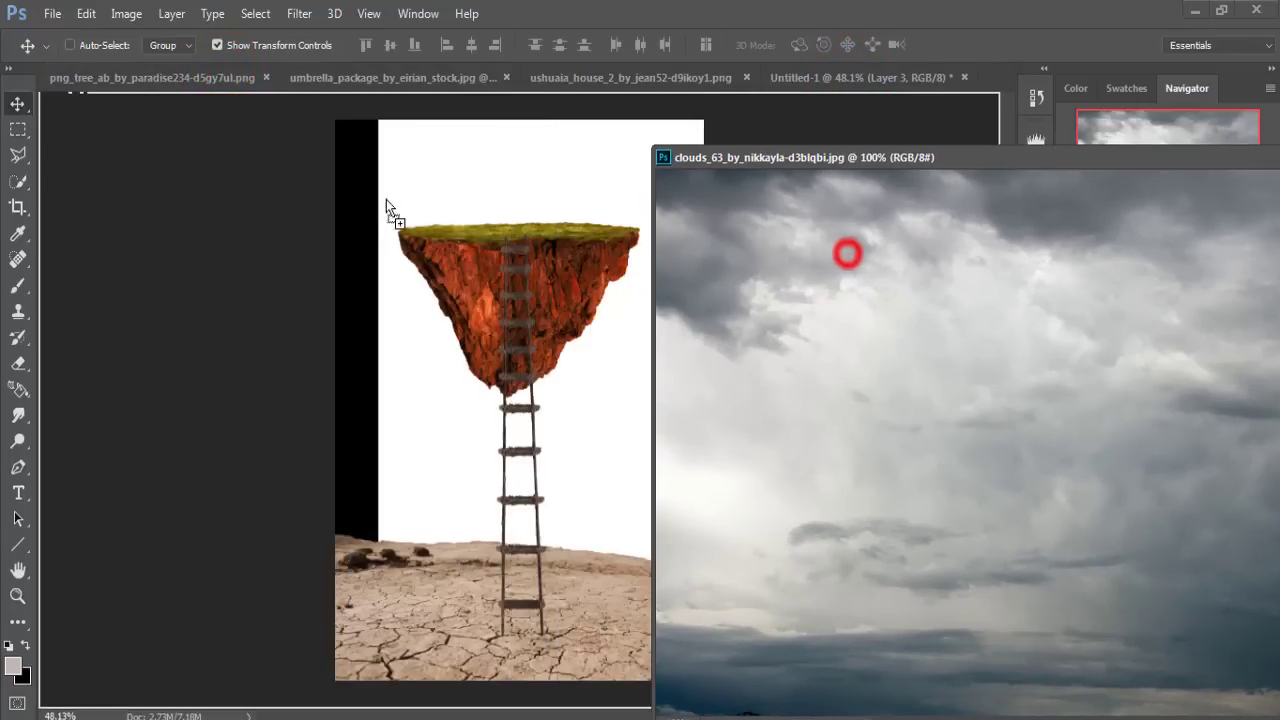
{"action": "left_click_drag", "start_coordinate": [1212, 157], "coordinate": [897, 197]}
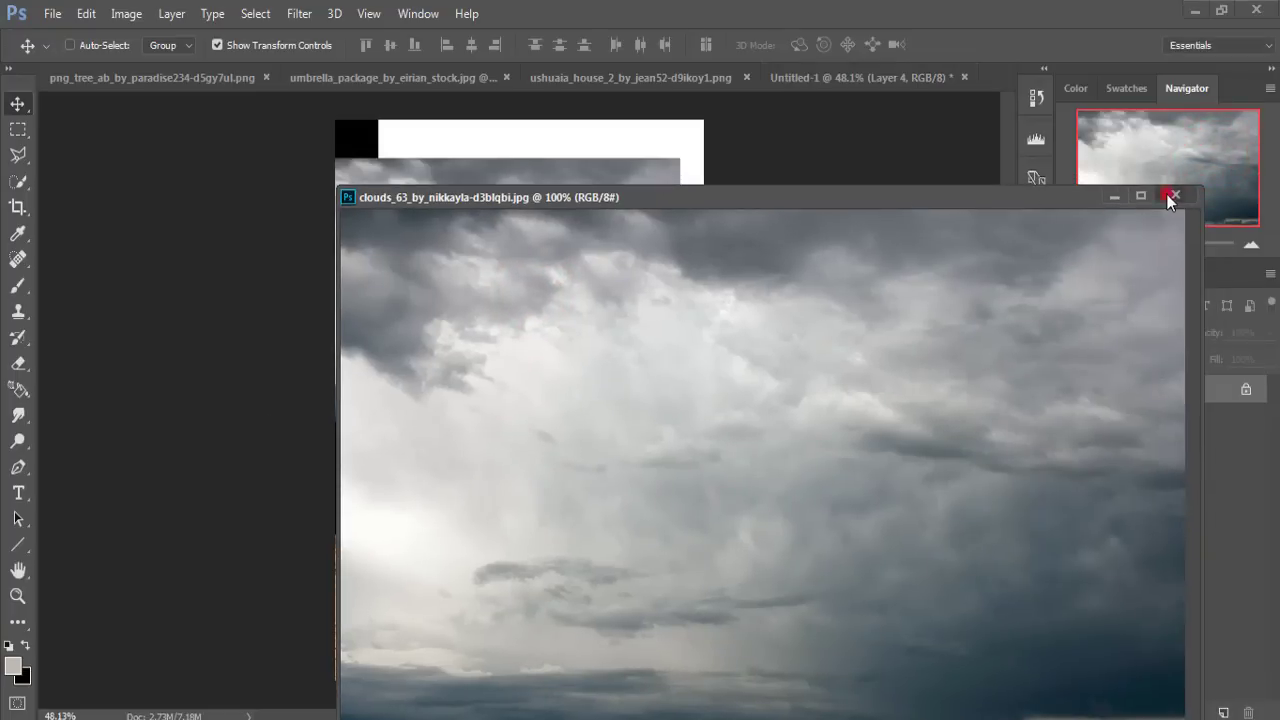
{"action": "left_click", "coordinate": [1175, 195]}
Step: Fit the clouds to the canvas width and move Layer 4 below Layer 1
{"action": "mouse_move", "coordinate": [586, 222]}
{"action": "left_mouse_down"}
{"action": "mouse_move", "coordinate": [643, 200]}
{"action": "mouse_move", "coordinate": [623, 194]}
{"action": "left_mouse_up"}
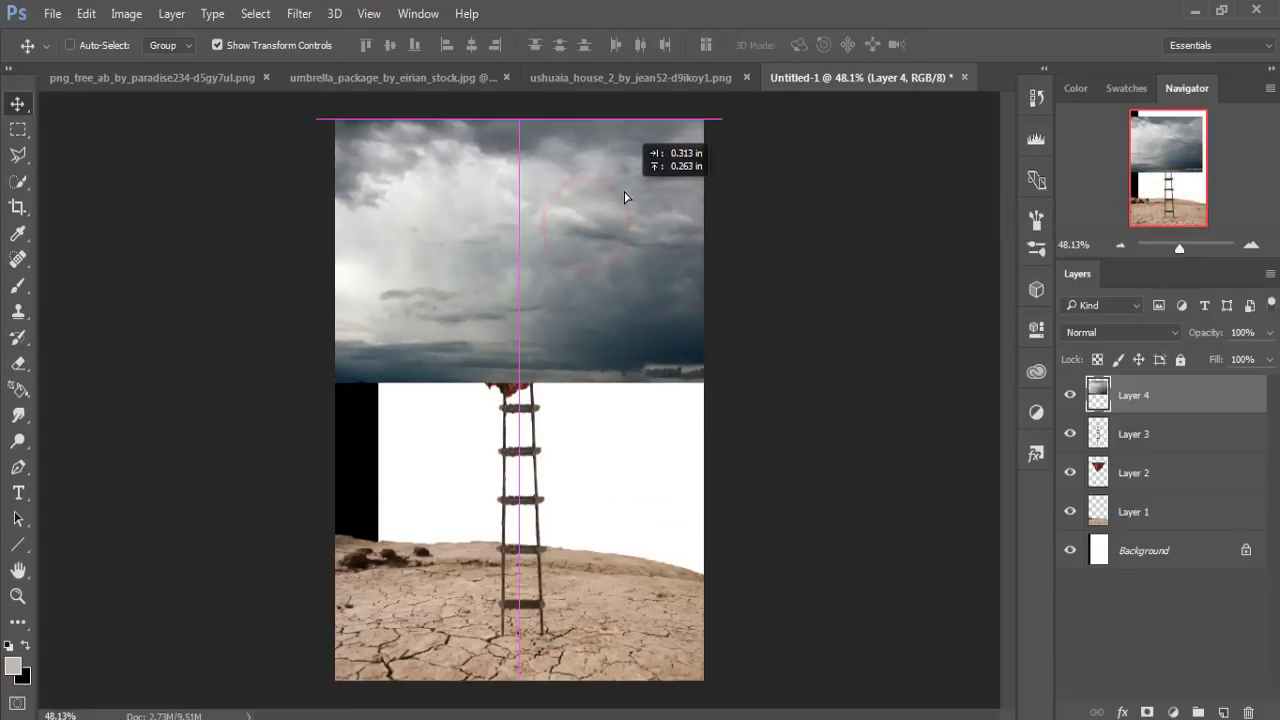
{"action": "left_click_drag", "start_coordinate": [720, 256], "coordinate": [703, 255]}
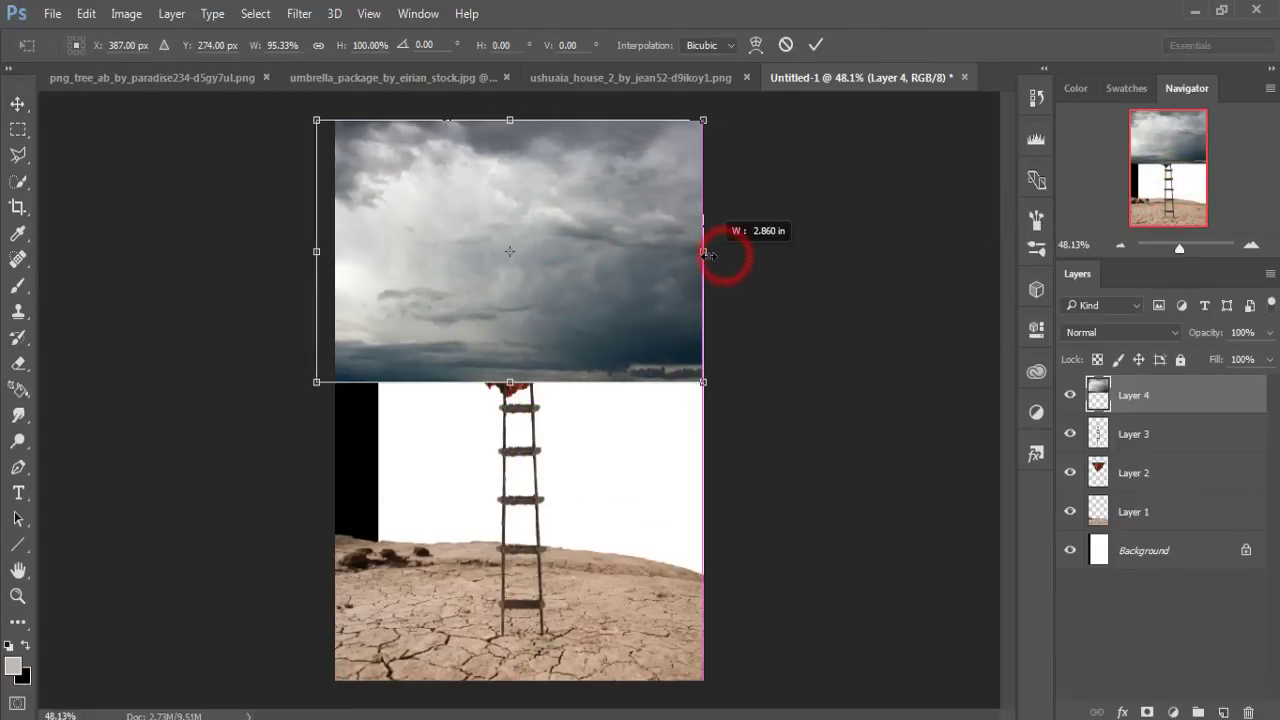
{"action": "left_click_drag", "start_coordinate": [317, 254], "coordinate": [335, 252]}
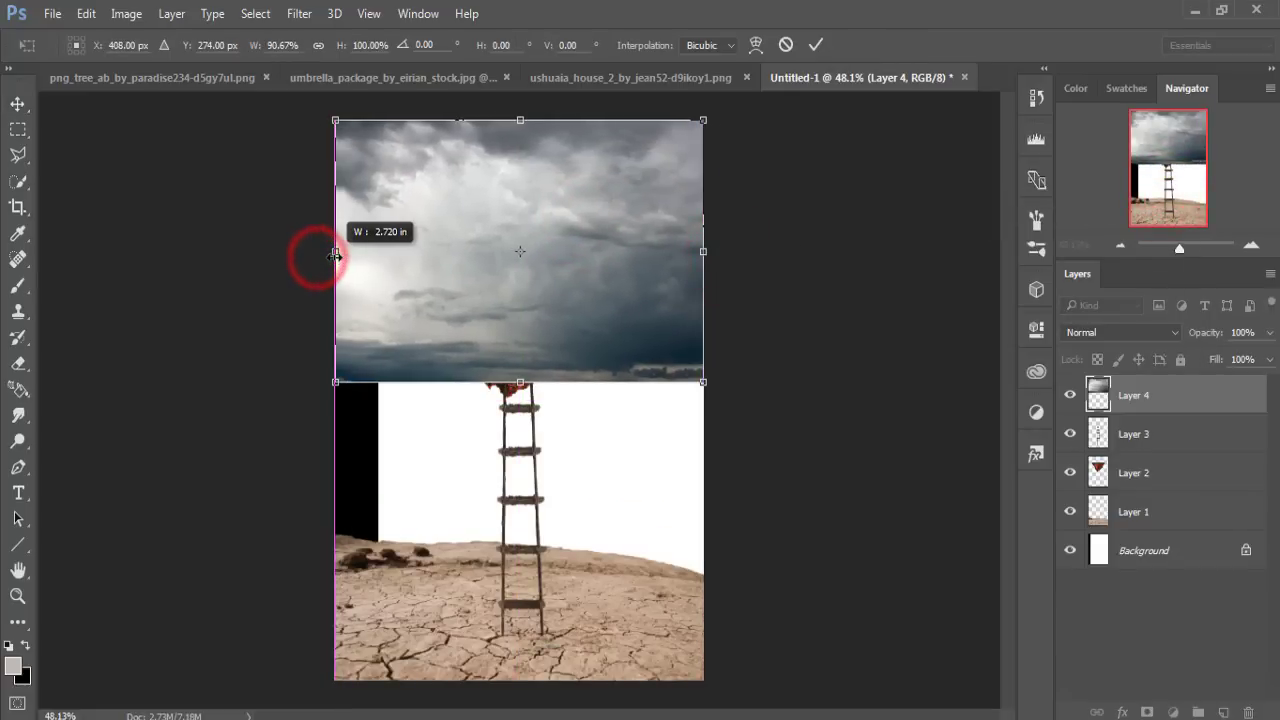
{"action": "left_click_drag", "start_coordinate": [522, 381], "coordinate": [555, 616]}
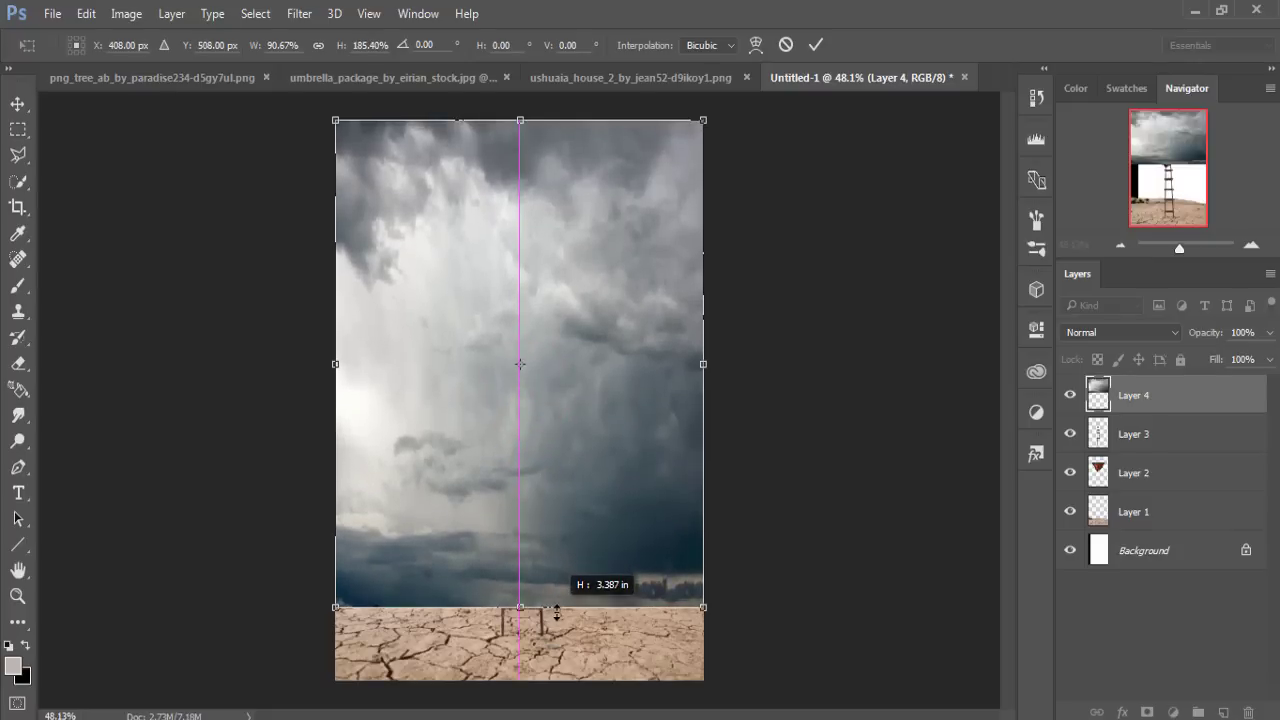
{"action": "left_click", "coordinate": [816, 45]}
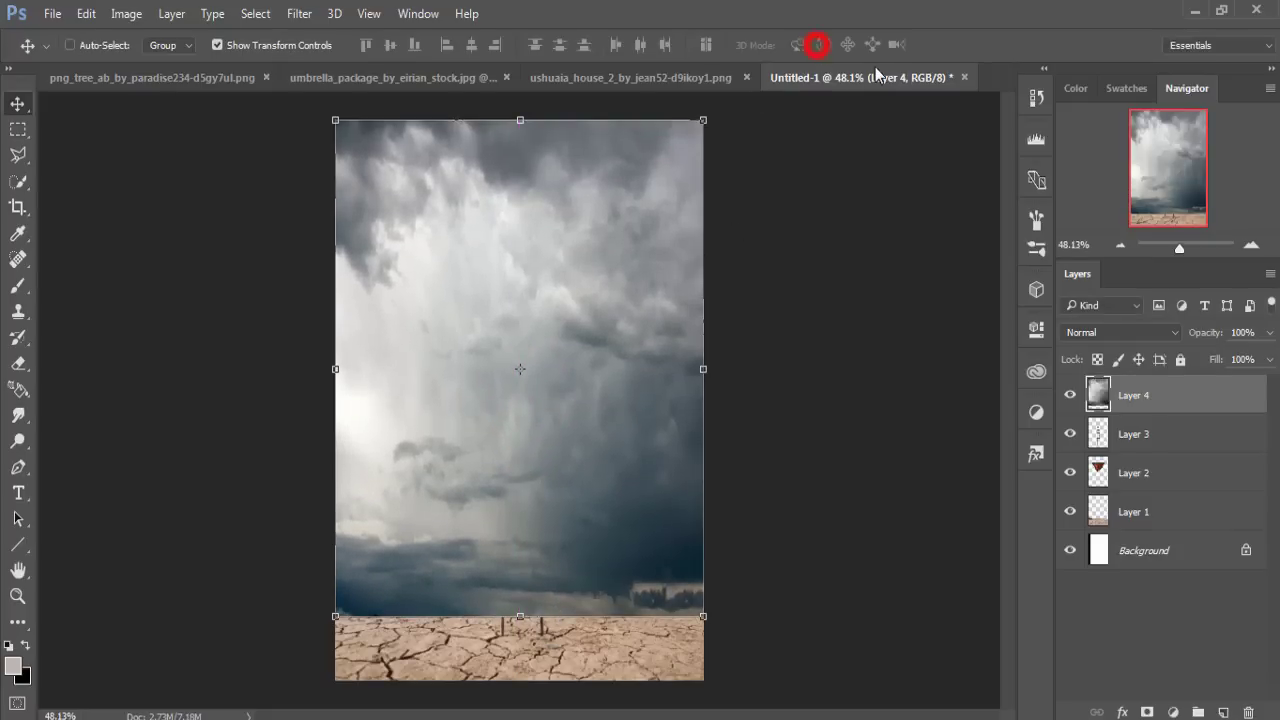
{"action": "left_click_drag", "start_coordinate": [1174, 395], "coordinate": [1165, 512]}
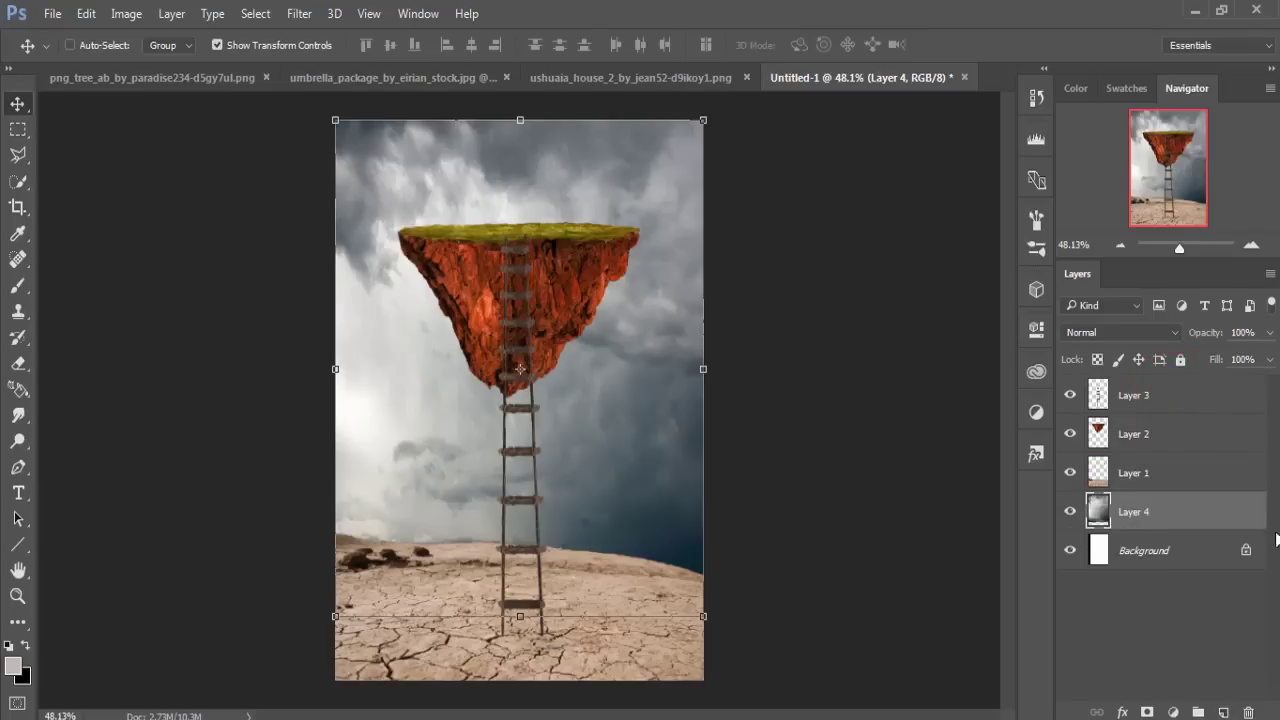
Step: Add a layer mask to the cracked ground layer, Layer 1
{"action": "left_click", "coordinate": [1138, 434]}
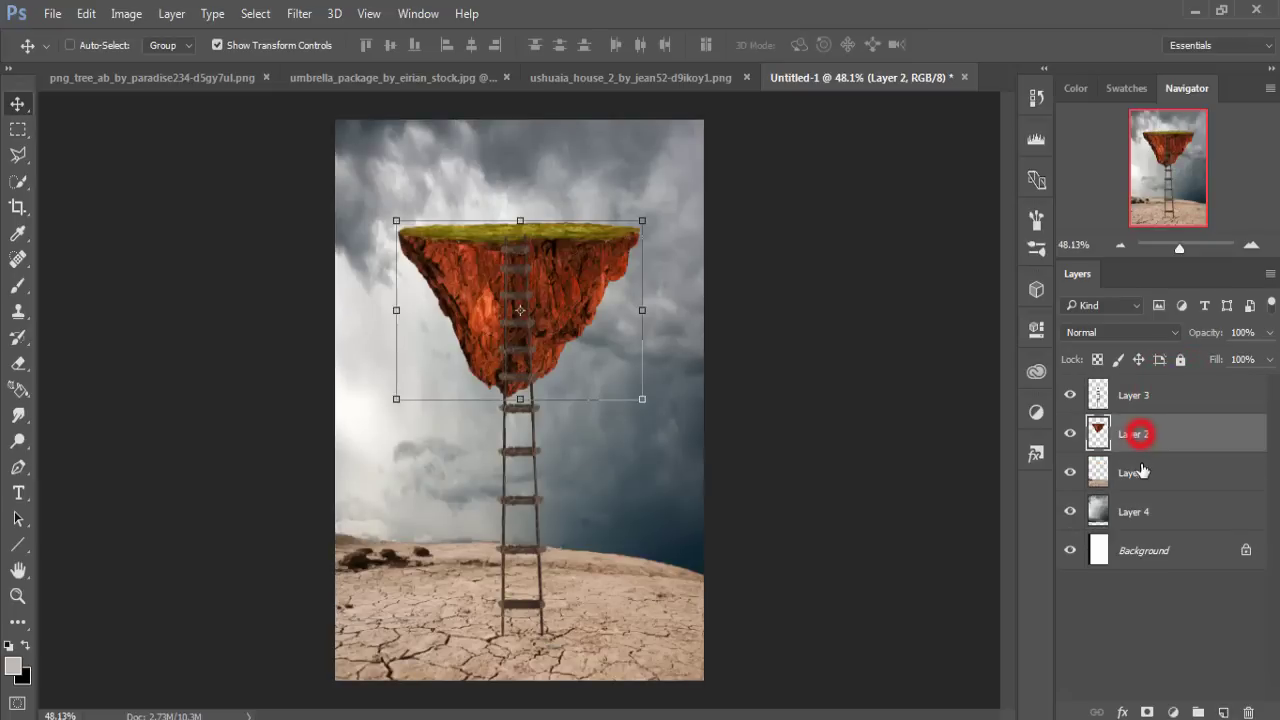
{"action": "left_click", "coordinate": [1134, 472]}
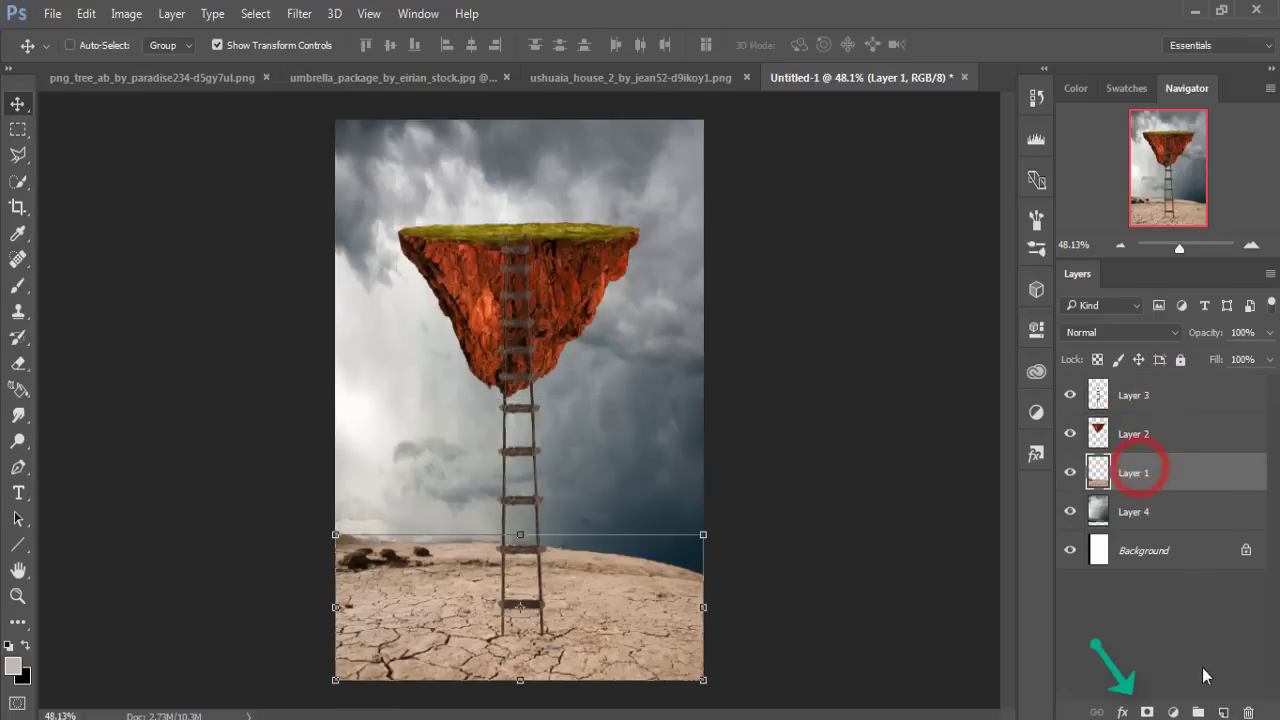
{"action": "left_click", "coordinate": [1146, 712]}
{"action": "left_click", "coordinate": [16, 290]}
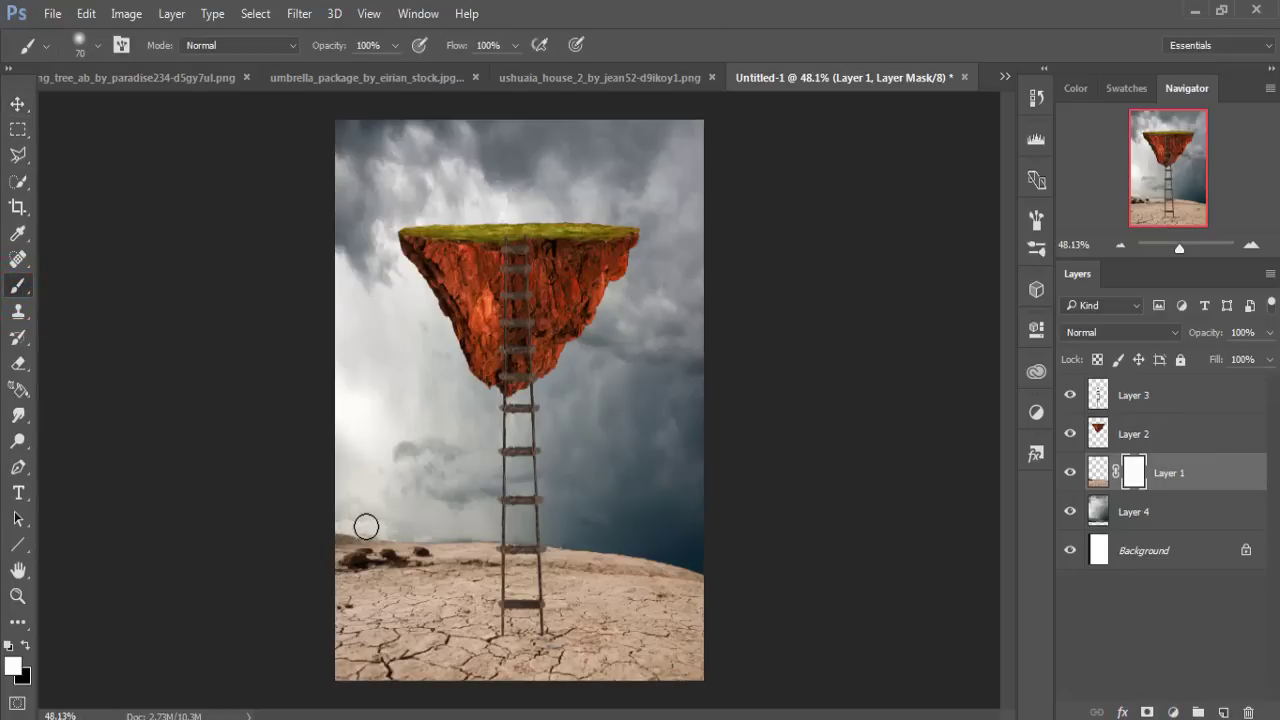
{"action": "mouse_move", "coordinate": [335, 533]}
{"action": "left_mouse_down"}
{"action": "mouse_move", "coordinate": [716, 547]}
{"action": "mouse_move", "coordinate": [585, 547]}
{"action": "left_mouse_up"}
Step: Paint black along the horizon on the mask to fade the ground into the sky
{"action": "left_click", "coordinate": [27, 647]}
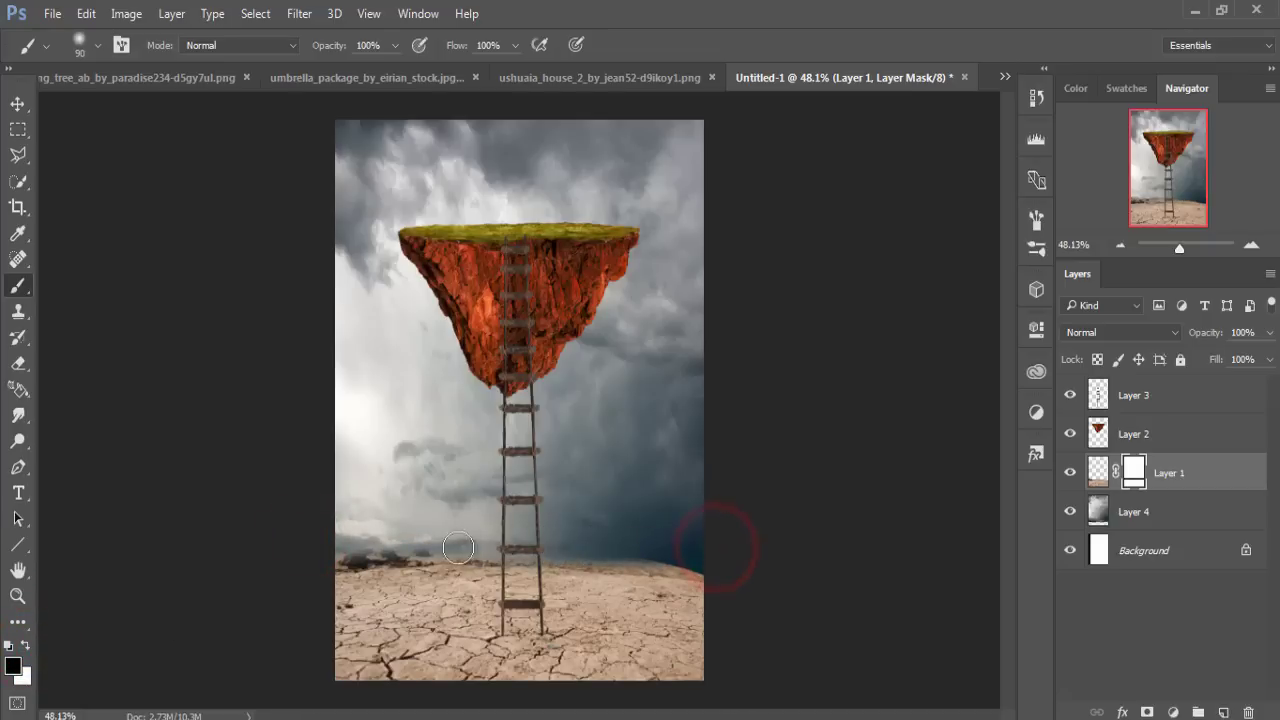
{"action": "left_click_drag", "start_coordinate": [310, 557], "coordinate": [714, 550]}
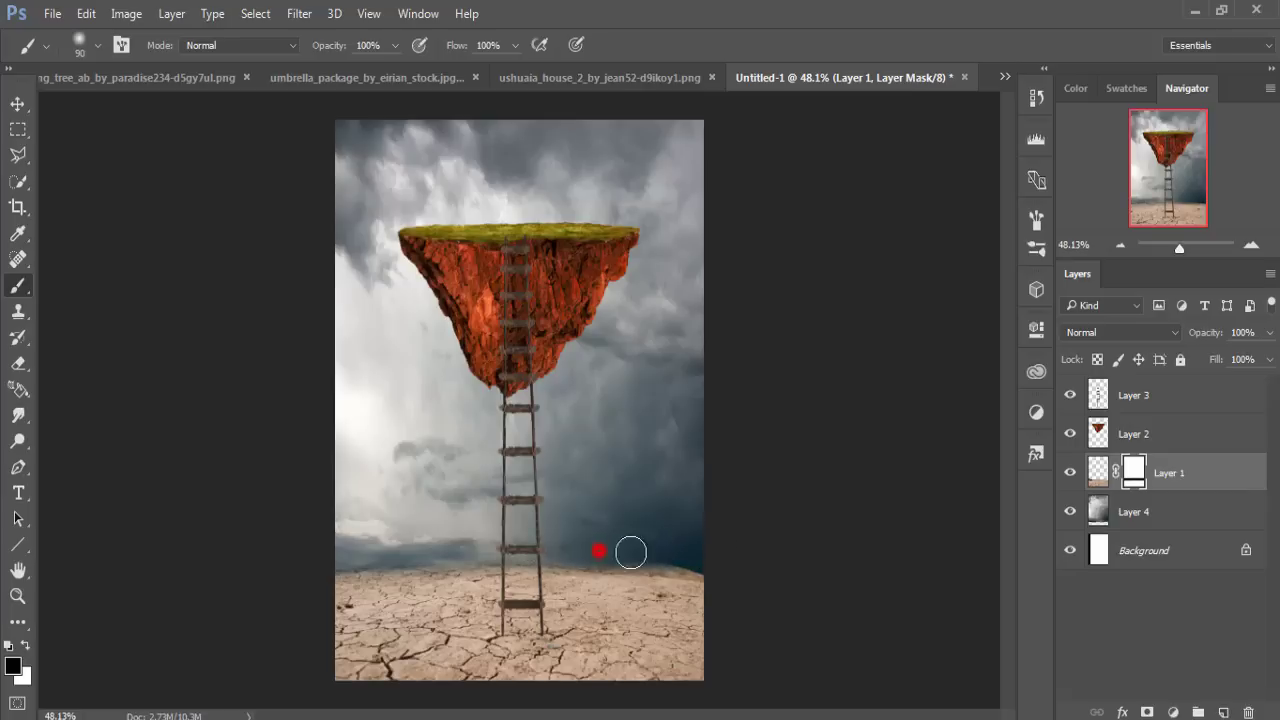
{"action": "left_click_drag", "start_coordinate": [651, 557], "coordinate": [708, 562]}
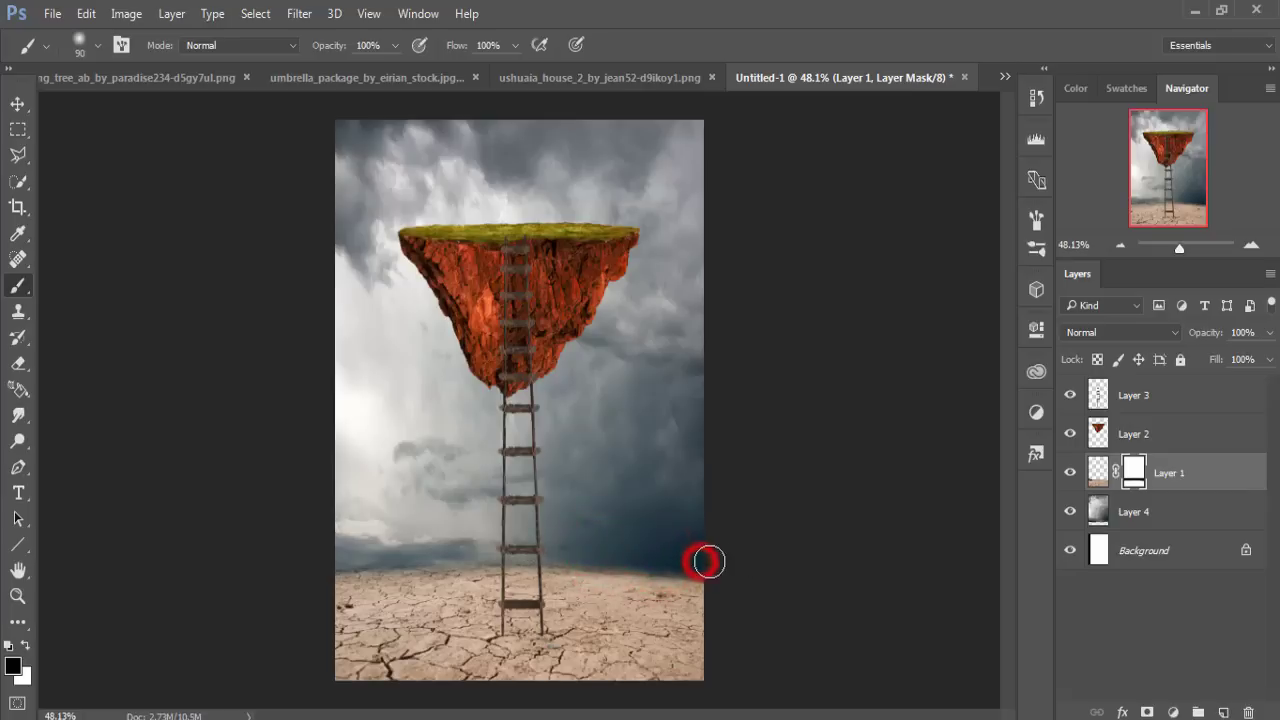
{"action": "left_click", "coordinate": [438, 551]}
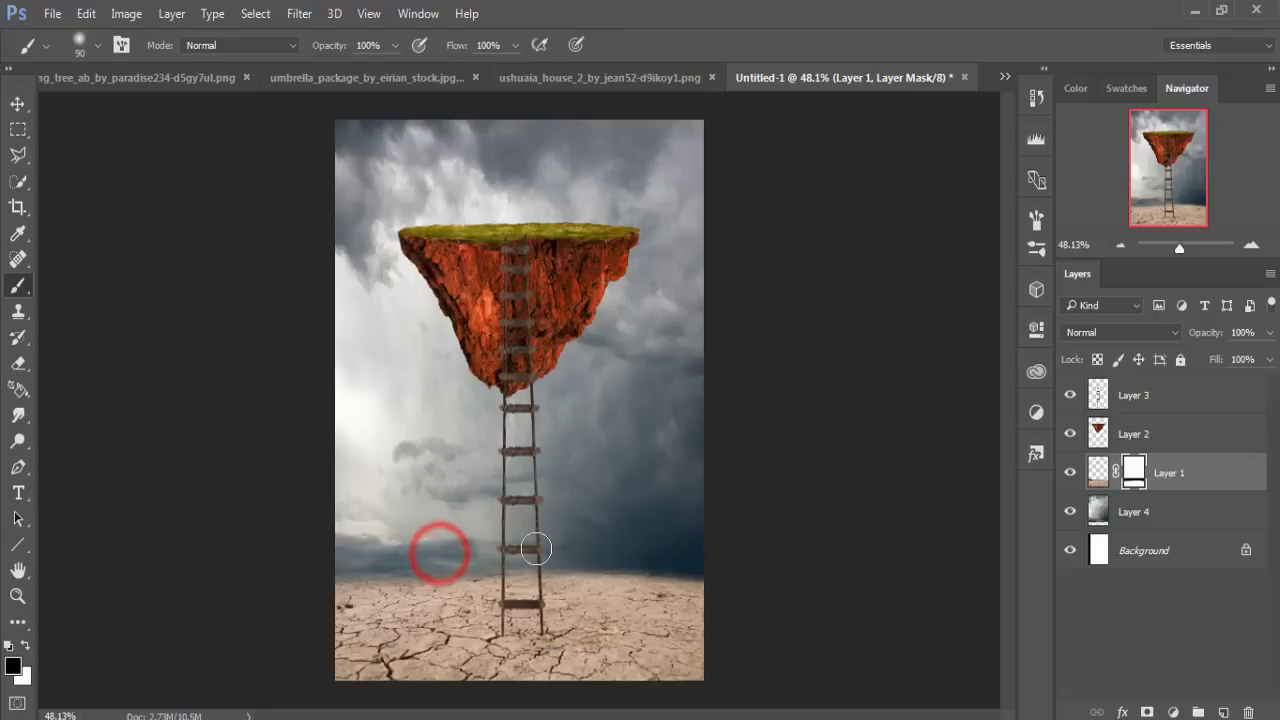
{"action": "left_click", "coordinate": [524, 549]}
{"action": "left_click", "coordinate": [595, 553]}
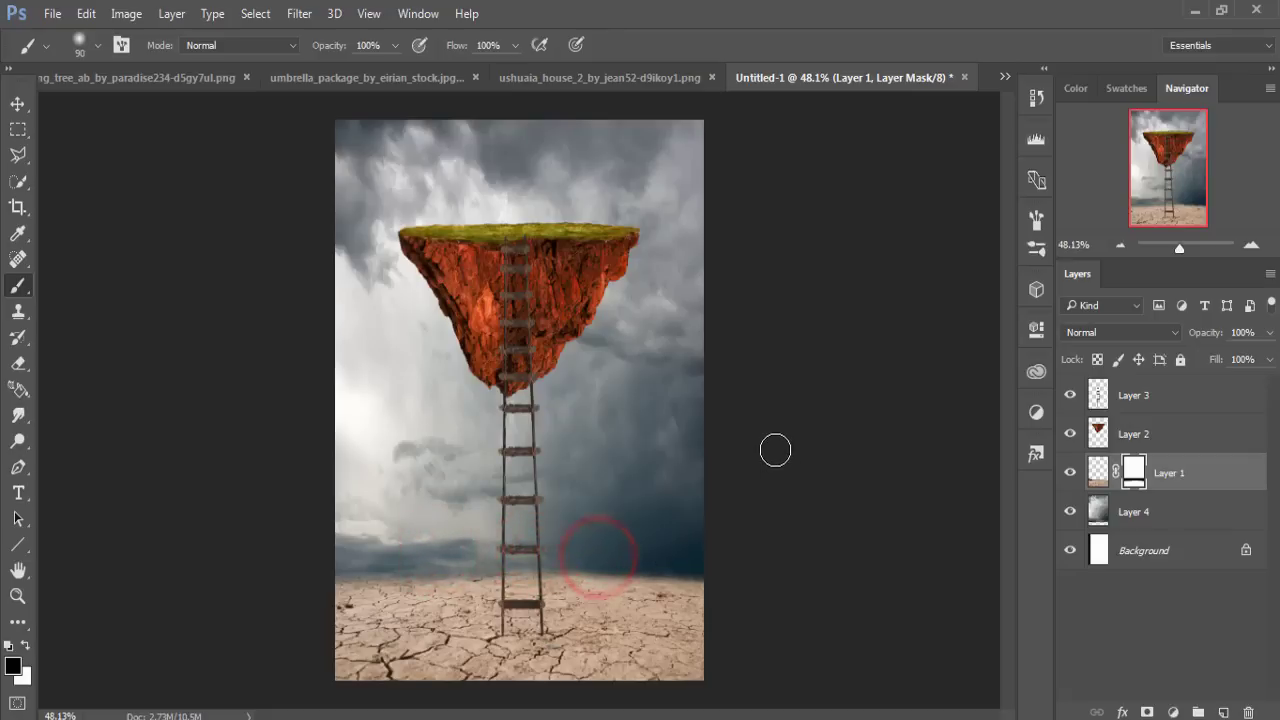
{"action": "left_click", "coordinate": [16, 104]}
{"action": "left_click", "coordinate": [496, 307]}
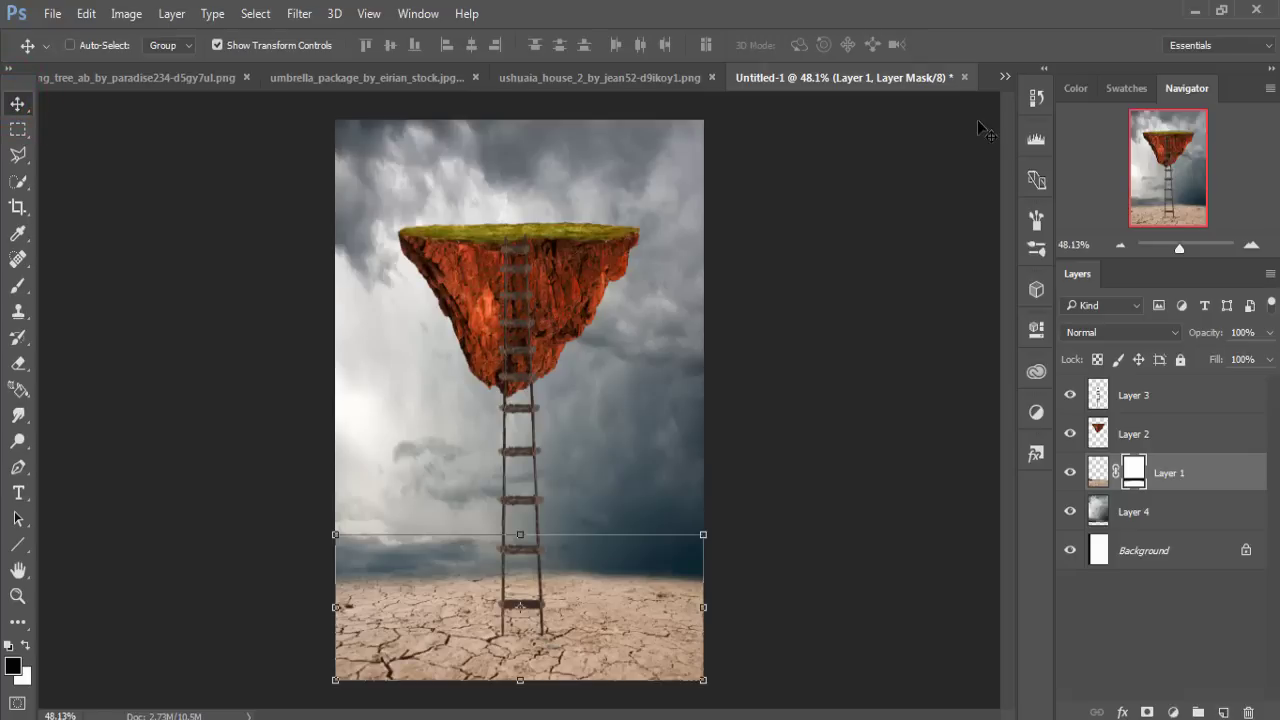
Step: Copy the wooden house image into Untitled-1 as Layer 5
{"action": "left_click", "coordinate": [1005, 76]}
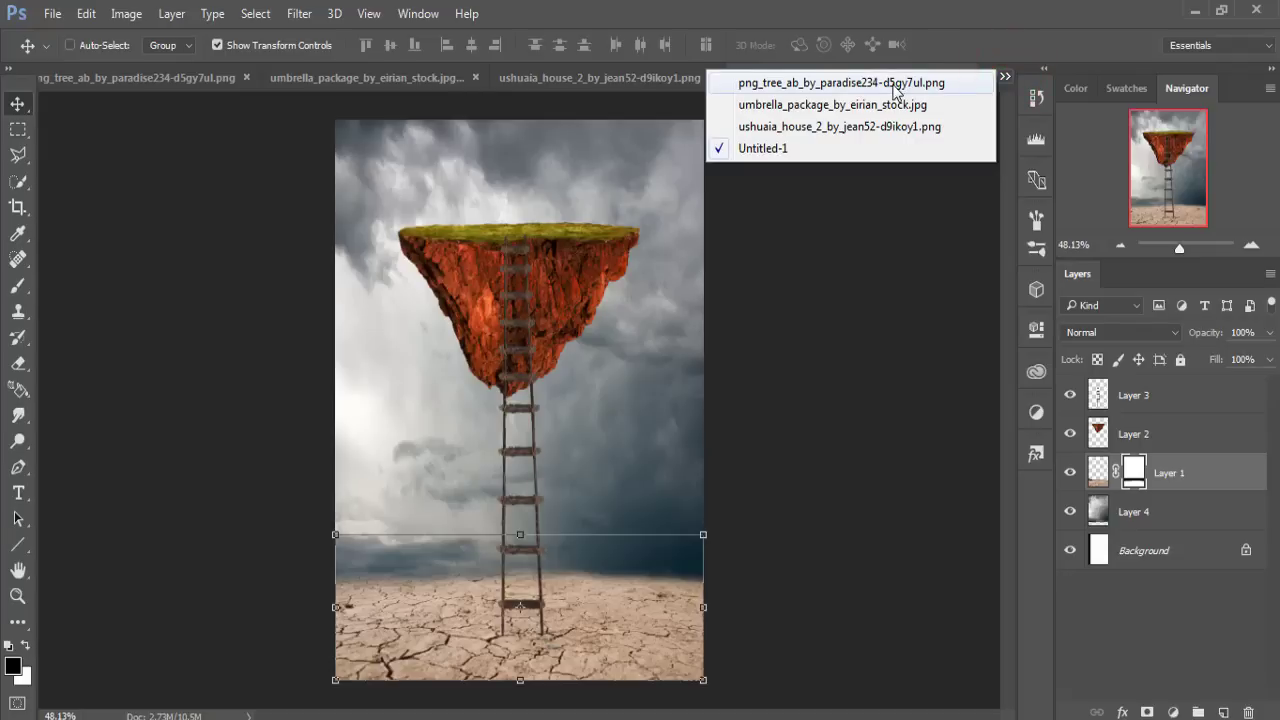
{"action": "left_click", "coordinate": [882, 125]}
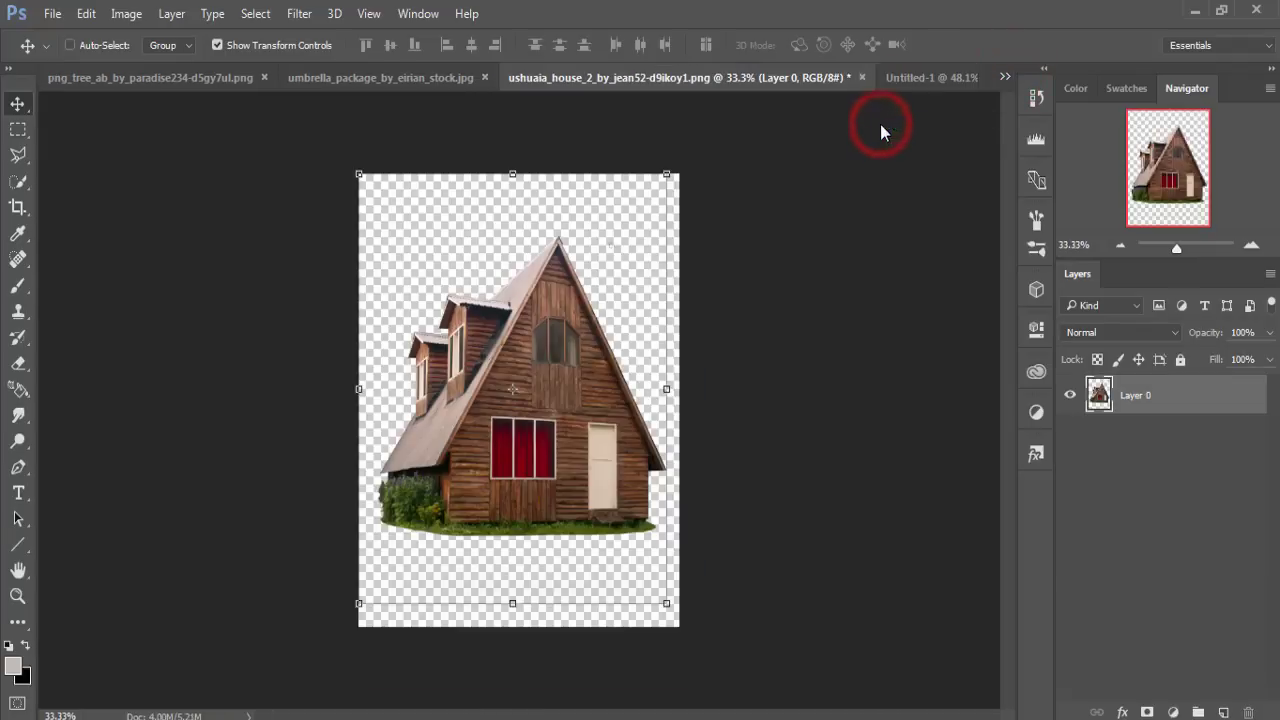
{"action": "mouse_move", "coordinate": [695, 80]}
{"action": "left_mouse_down"}
{"action": "mouse_move", "coordinate": [690, 172]}
{"action": "mouse_move", "coordinate": [1015, 198]}
{"action": "left_mouse_up"}
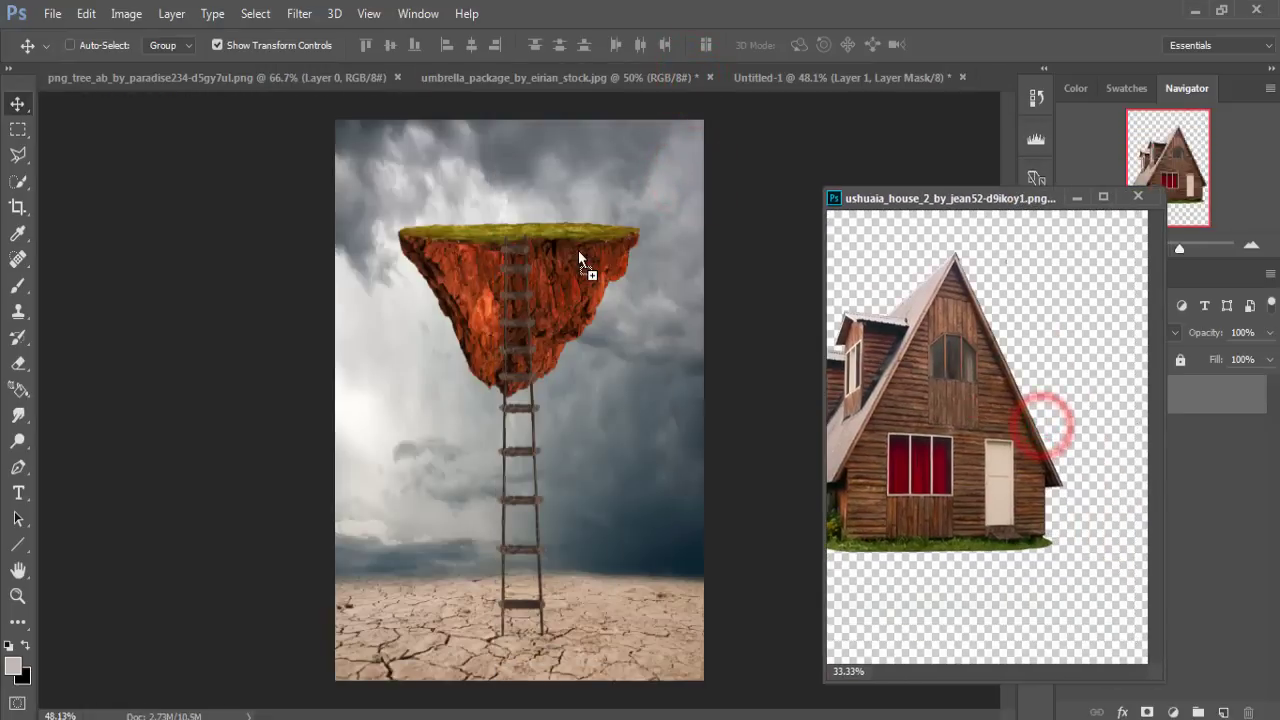
{"action": "left_click_drag", "start_coordinate": [1050, 423], "coordinate": [578, 250]}
{"action": "left_click", "coordinate": [1076, 198]}
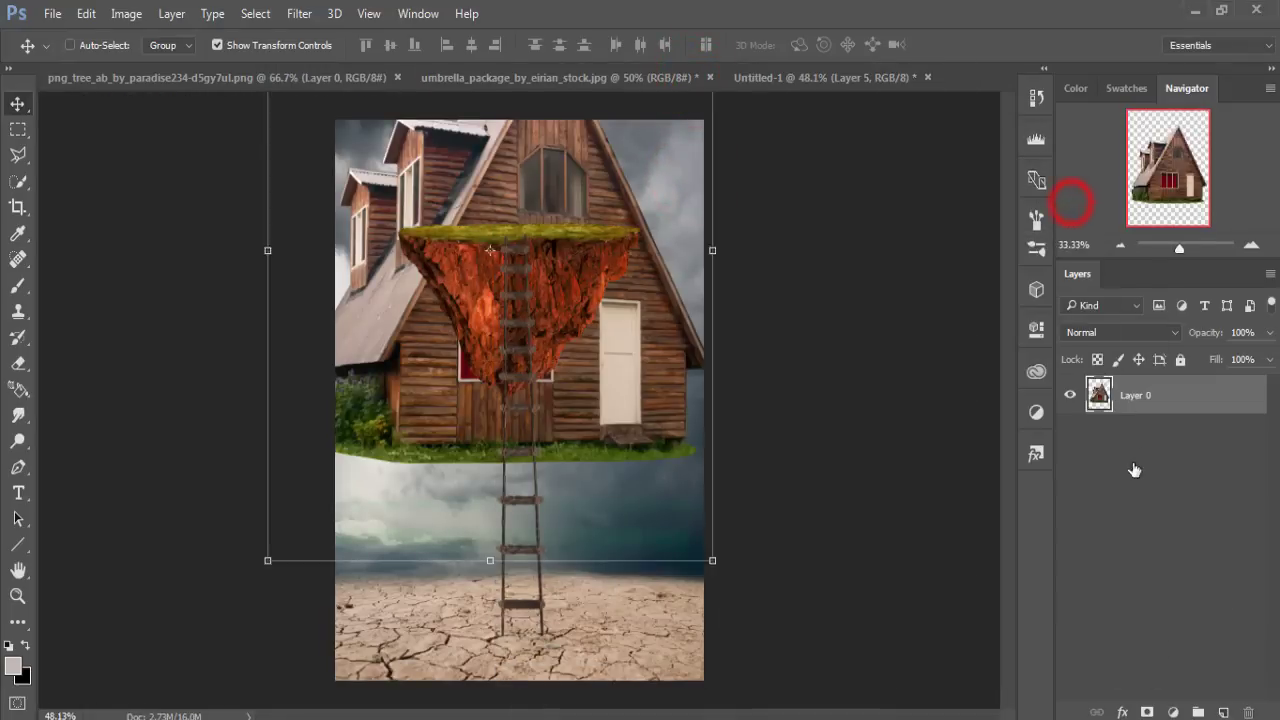
Step: Stack the house above Layer 2, shrink it onto the island's top, then show the tree image
{"action": "left_click_drag", "start_coordinate": [1145, 474], "coordinate": [1118, 418]}
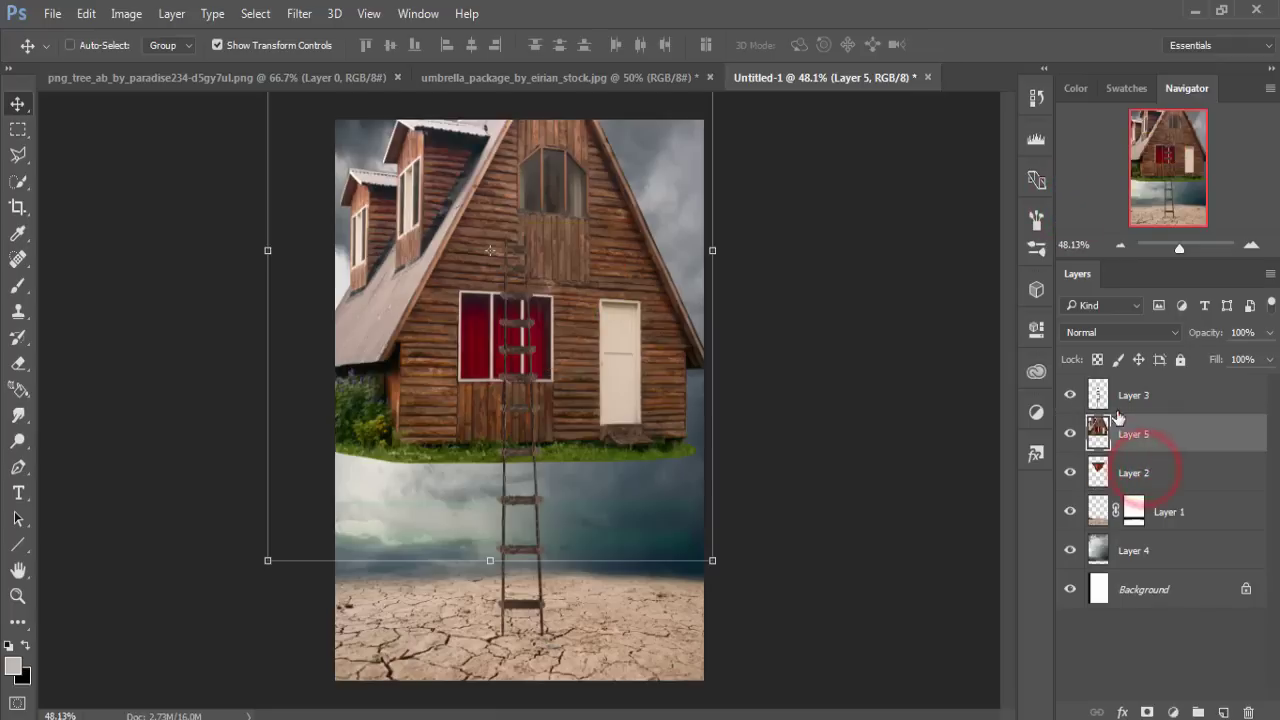
{"action": "mouse_move", "coordinate": [709, 564]}
{"action": "left_mouse_down"}
{"action": "mouse_move", "coordinate": [541, 322]}
{"action": "mouse_move", "coordinate": [550, 173]}
{"action": "left_mouse_up"}
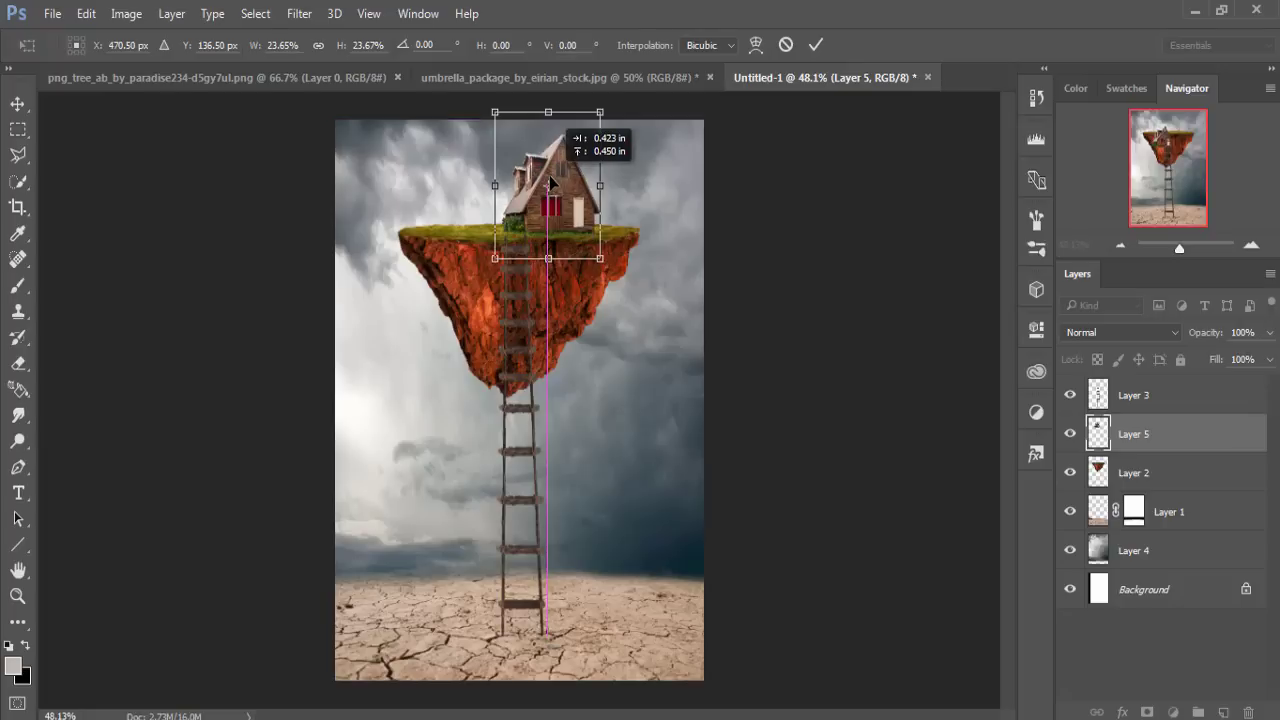
{"action": "left_click", "coordinate": [813, 47]}
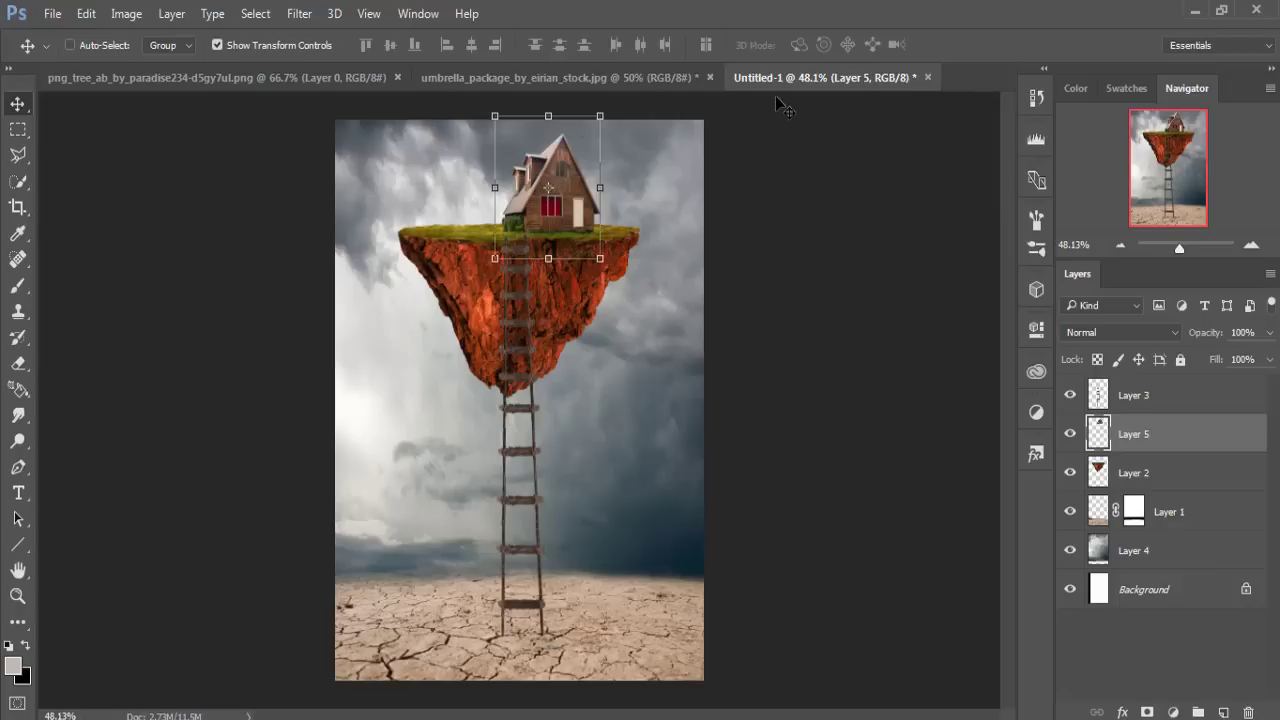
{"action": "left_click", "coordinate": [228, 85]}
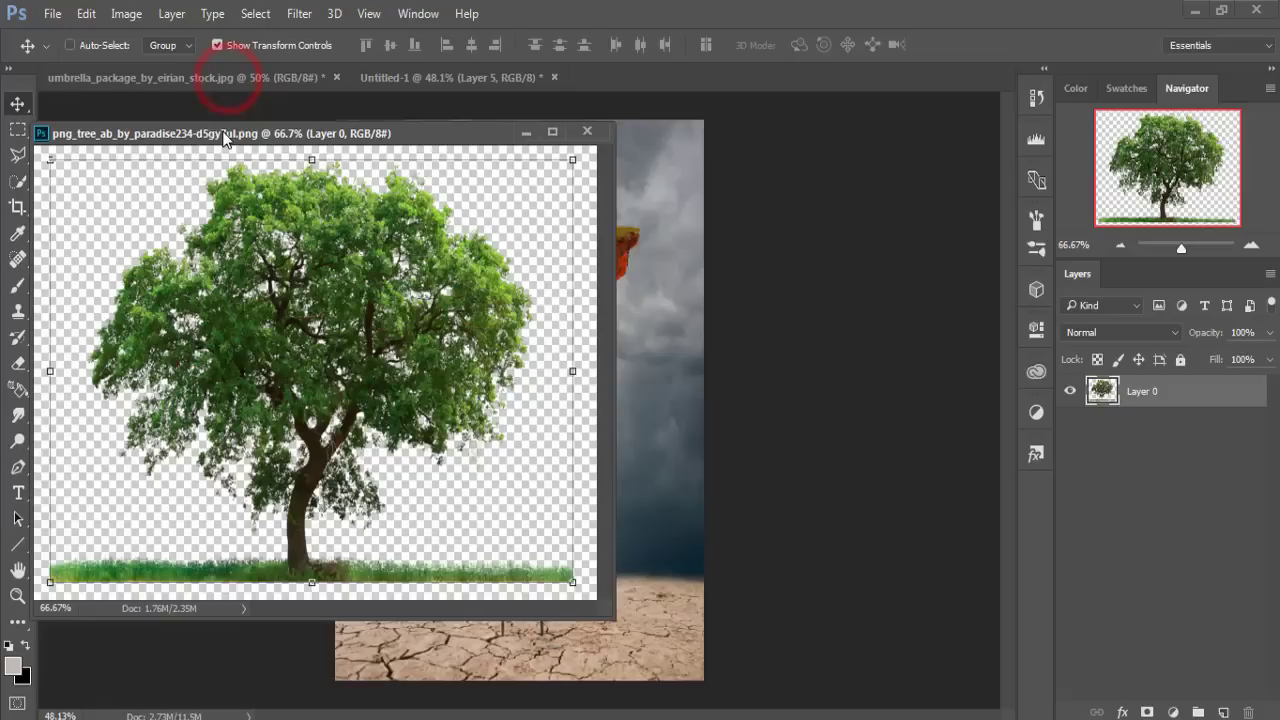
Step: Drag the tree photo into the composite as a new layer
{"action": "left_click_drag", "start_coordinate": [228, 85], "coordinate": [198, 134]}
{"action": "left_click_drag", "start_coordinate": [458, 150], "coordinate": [1217, 172]}
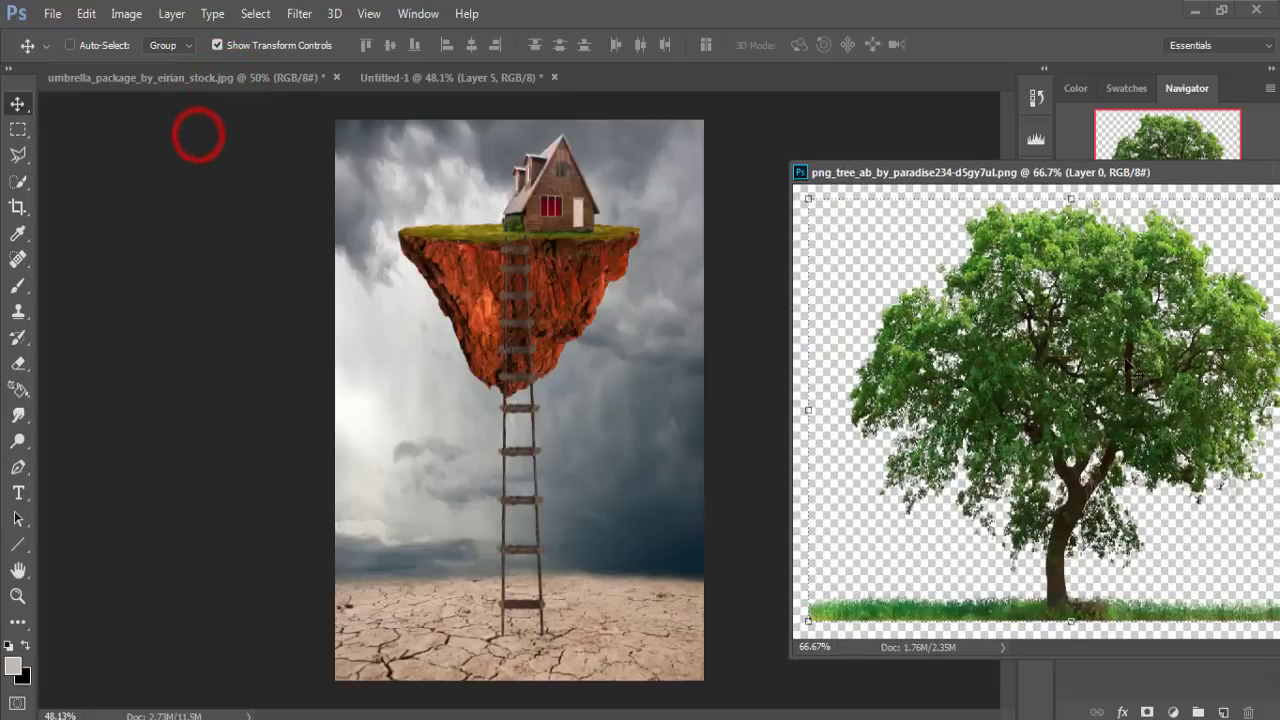
{"action": "left_click_drag", "start_coordinate": [1170, 357], "coordinate": [471, 208]}
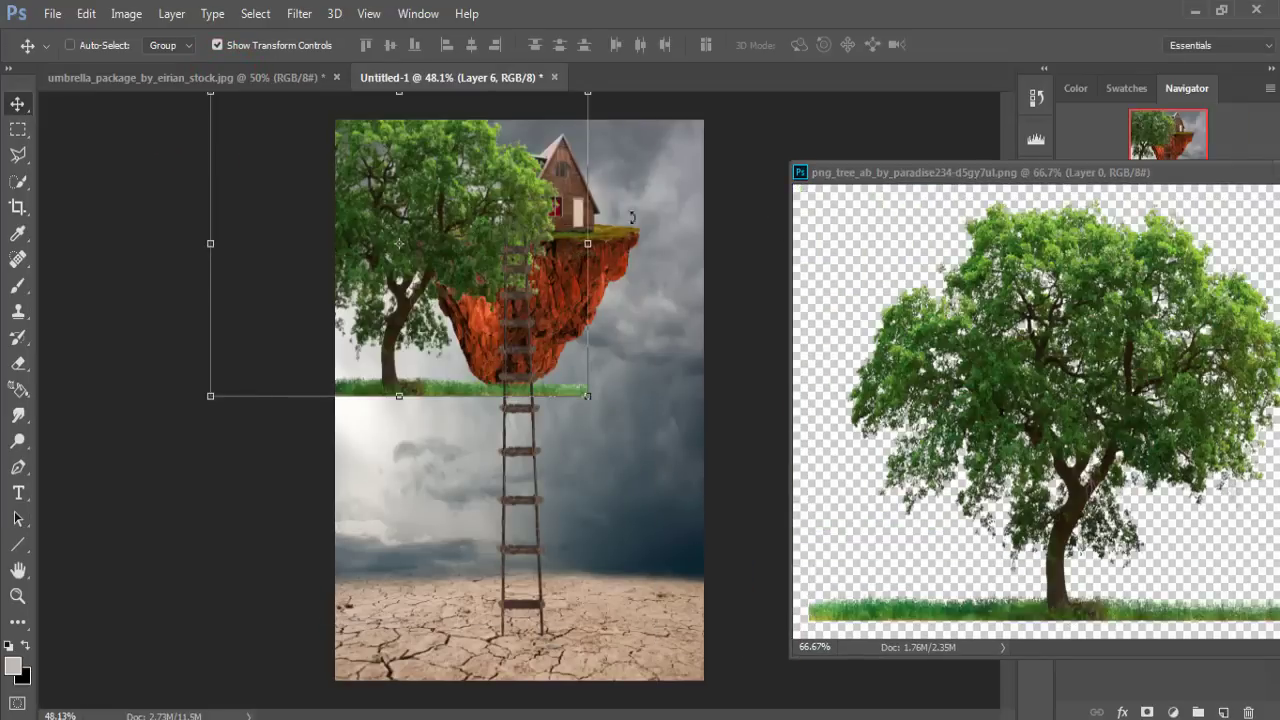
{"action": "left_click_drag", "start_coordinate": [1260, 182], "coordinate": [1128, 223]}
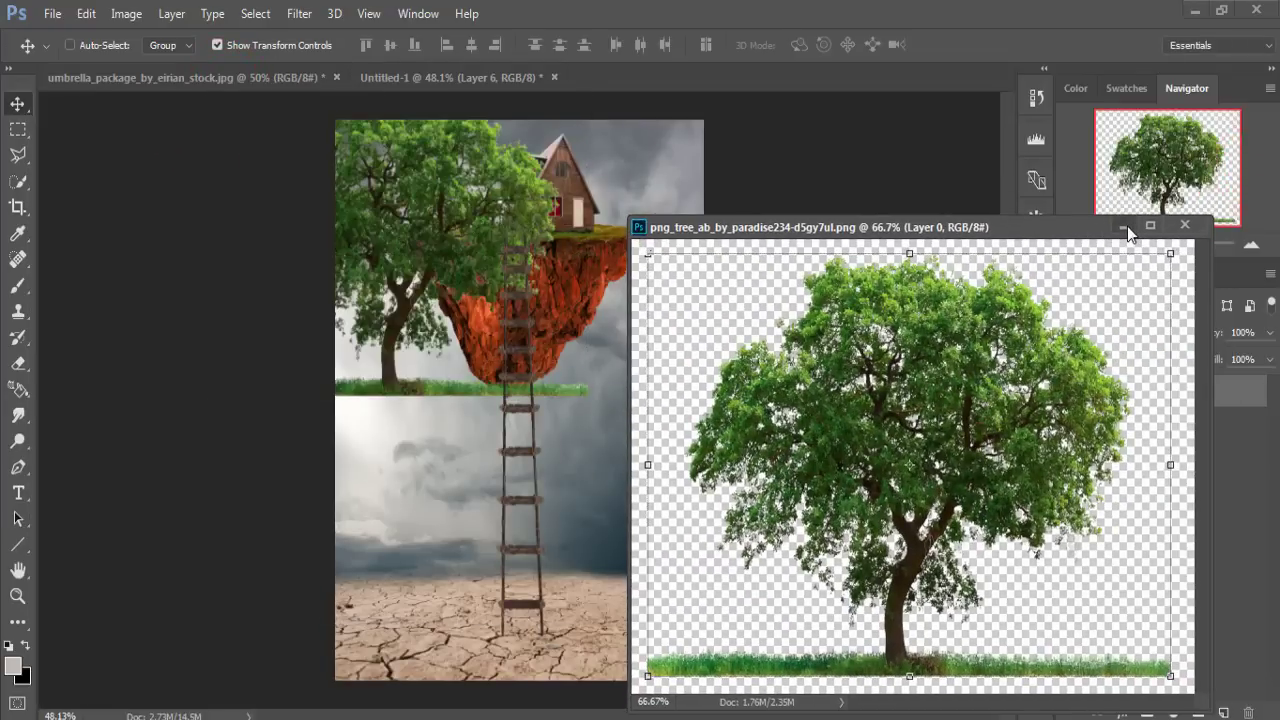
{"action": "left_click", "coordinate": [1125, 226]}
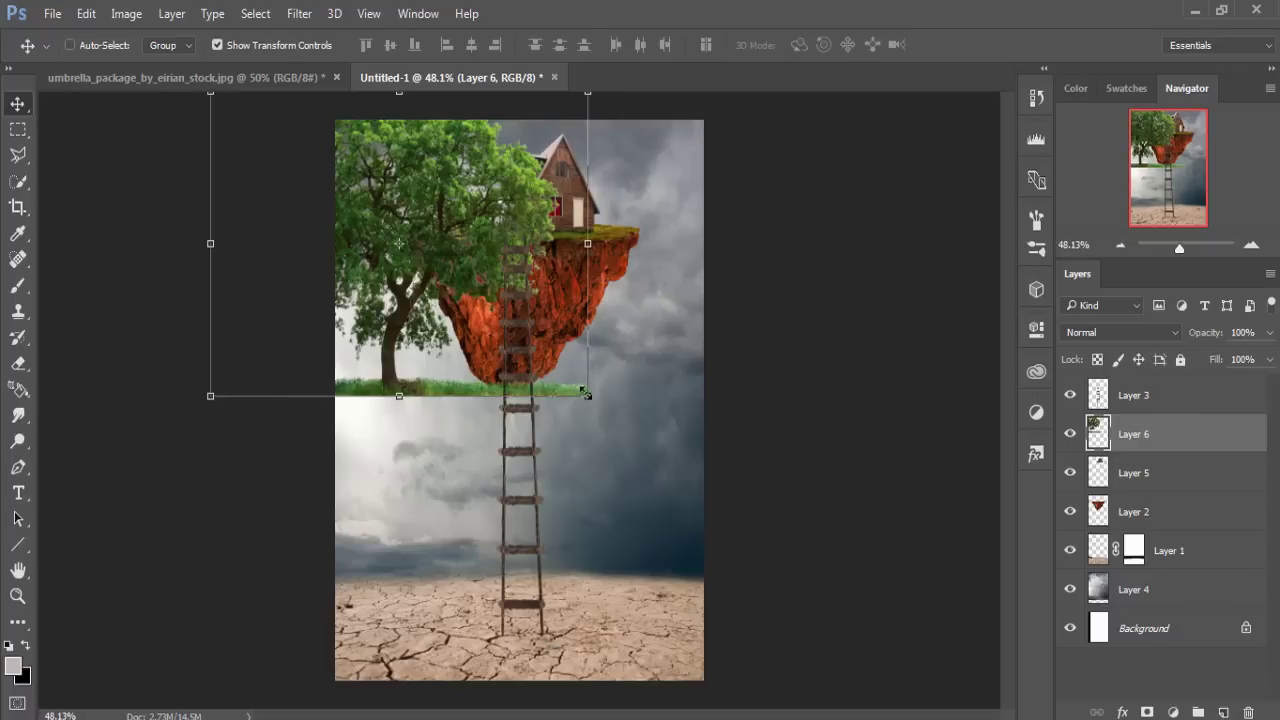
Step: Shrink the tree and settle it on the island's grass just left of the house
{"action": "left_click_drag", "start_coordinate": [586, 395], "coordinate": [466, 297]}
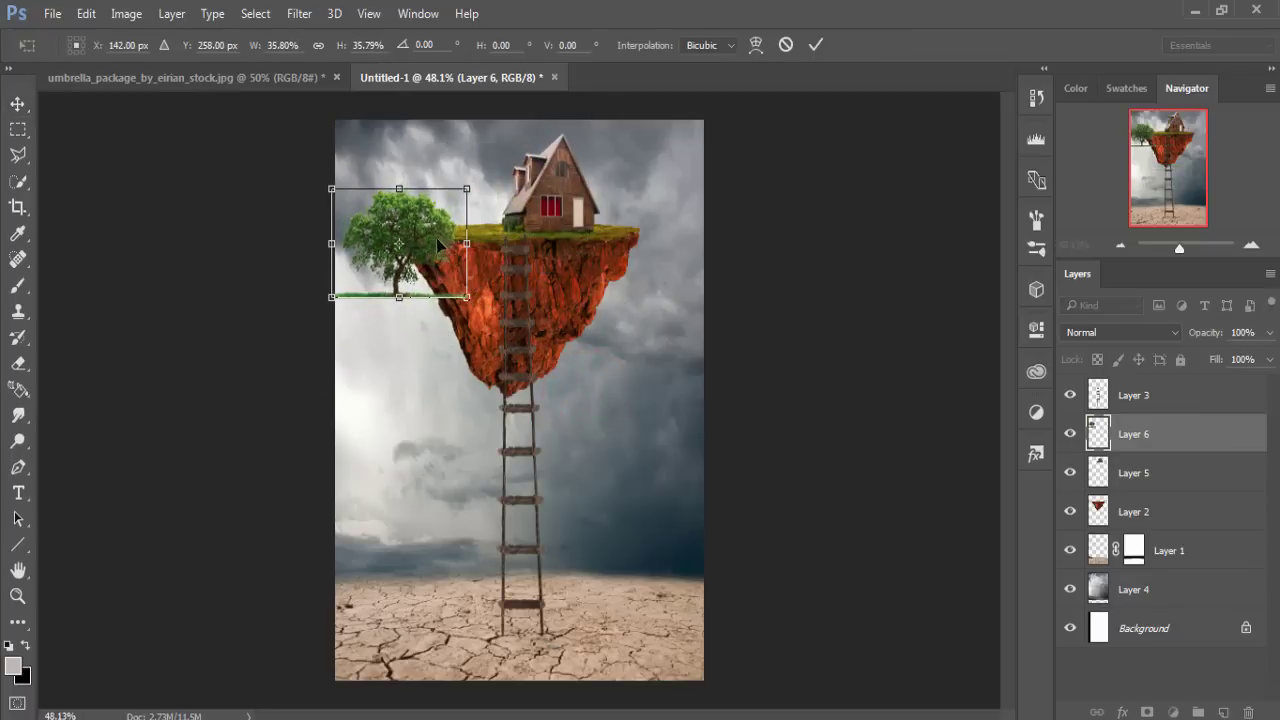
{"action": "left_click_drag", "start_coordinate": [437, 240], "coordinate": [474, 177]}
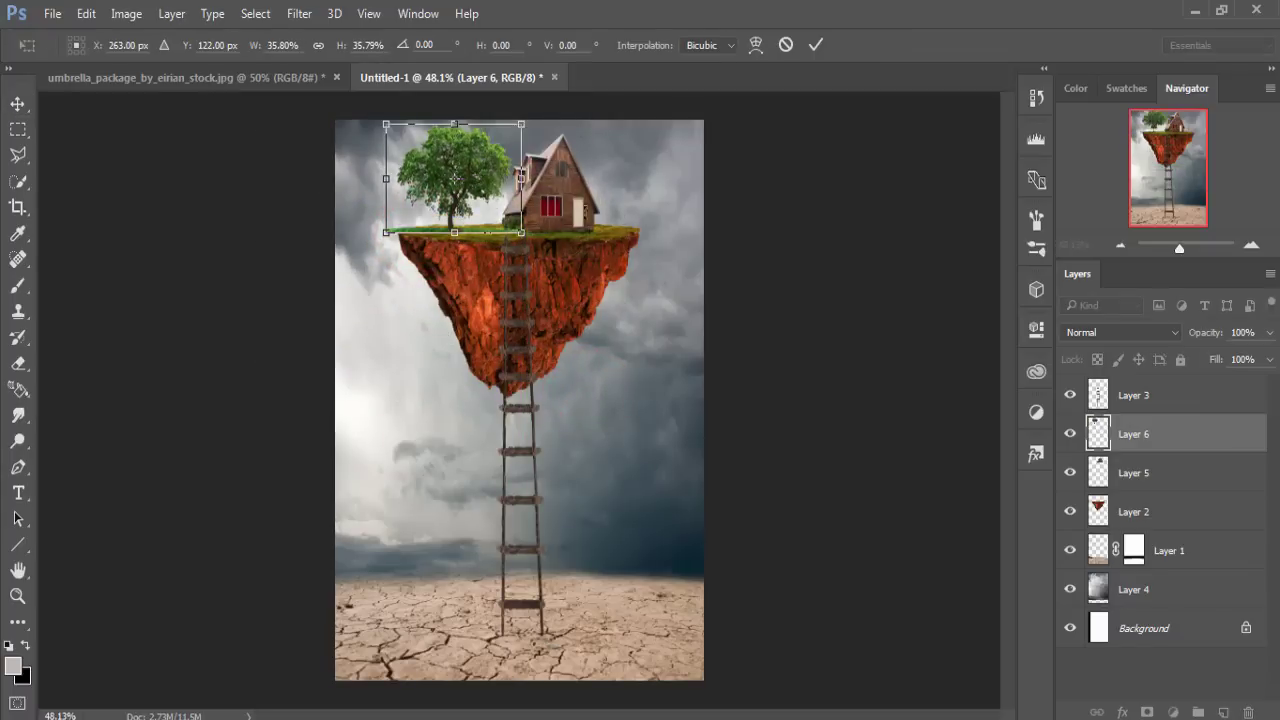
{"action": "left_click_drag", "start_coordinate": [516, 232], "coordinate": [513, 229]}
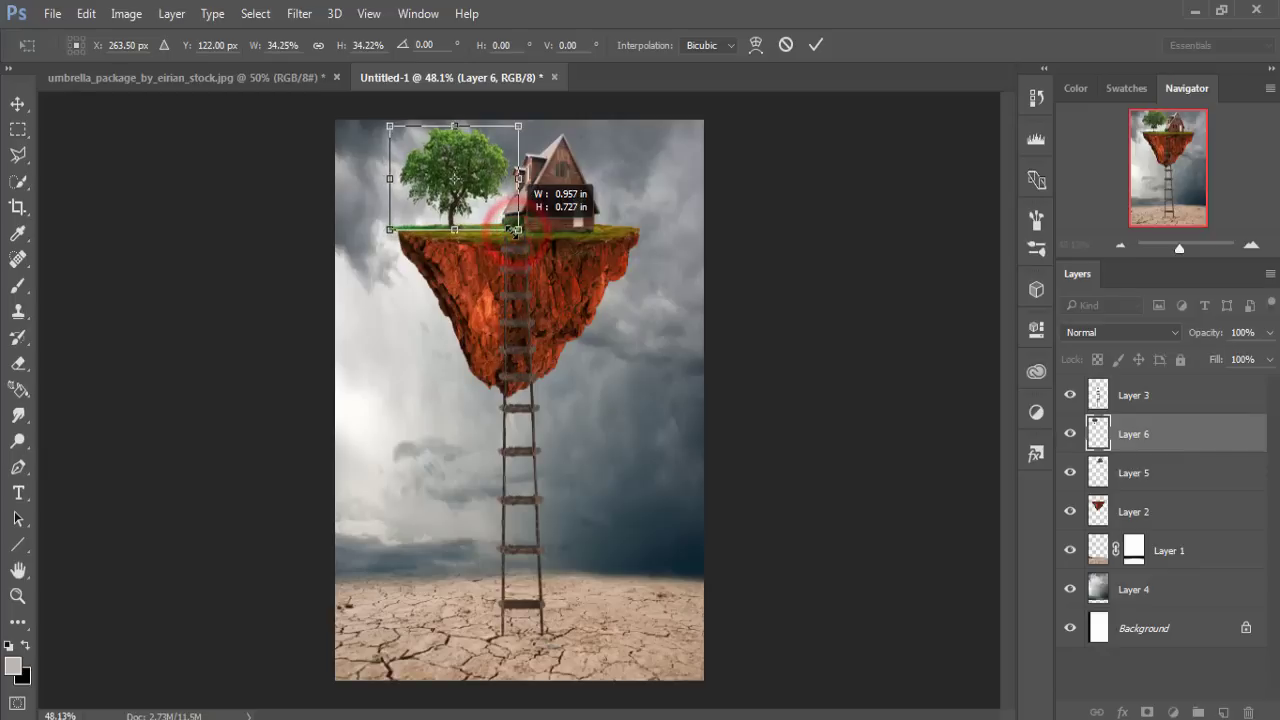
{"action": "left_click_drag", "start_coordinate": [463, 160], "coordinate": [475, 172]}
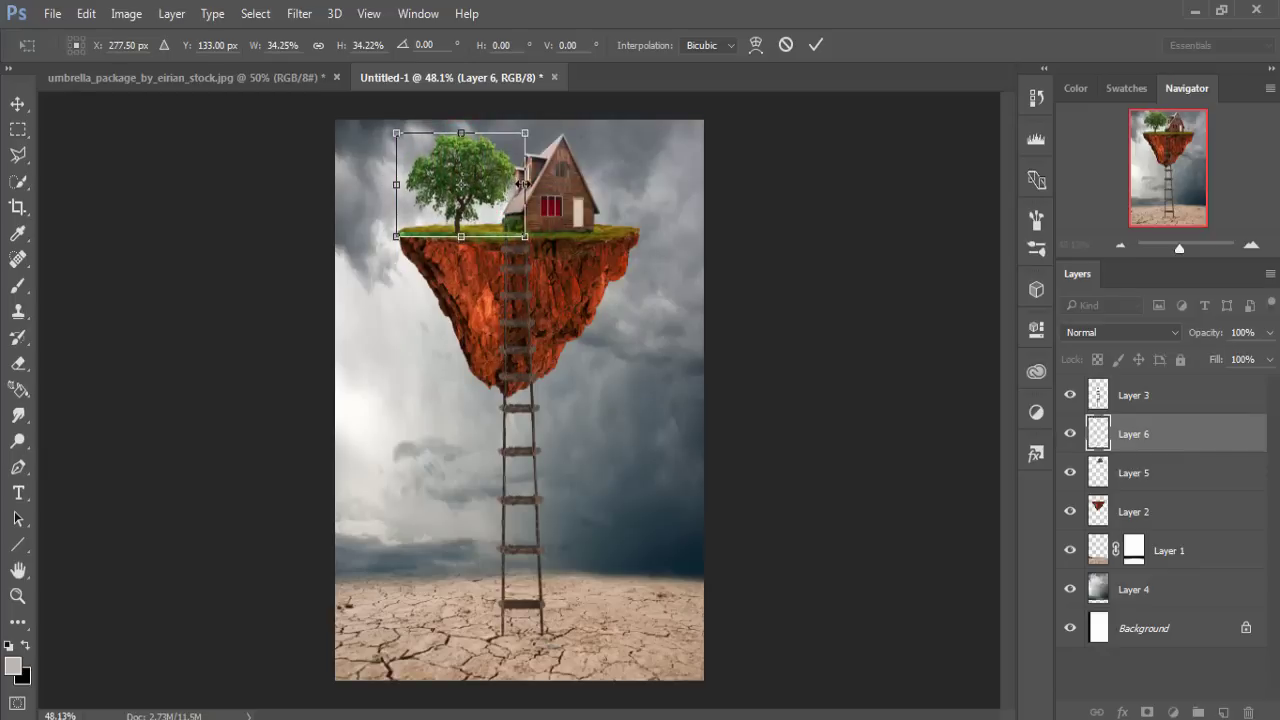
{"action": "left_click_drag", "start_coordinate": [474, 172], "coordinate": [474, 166]}
{"action": "left_click", "coordinate": [818, 47]}
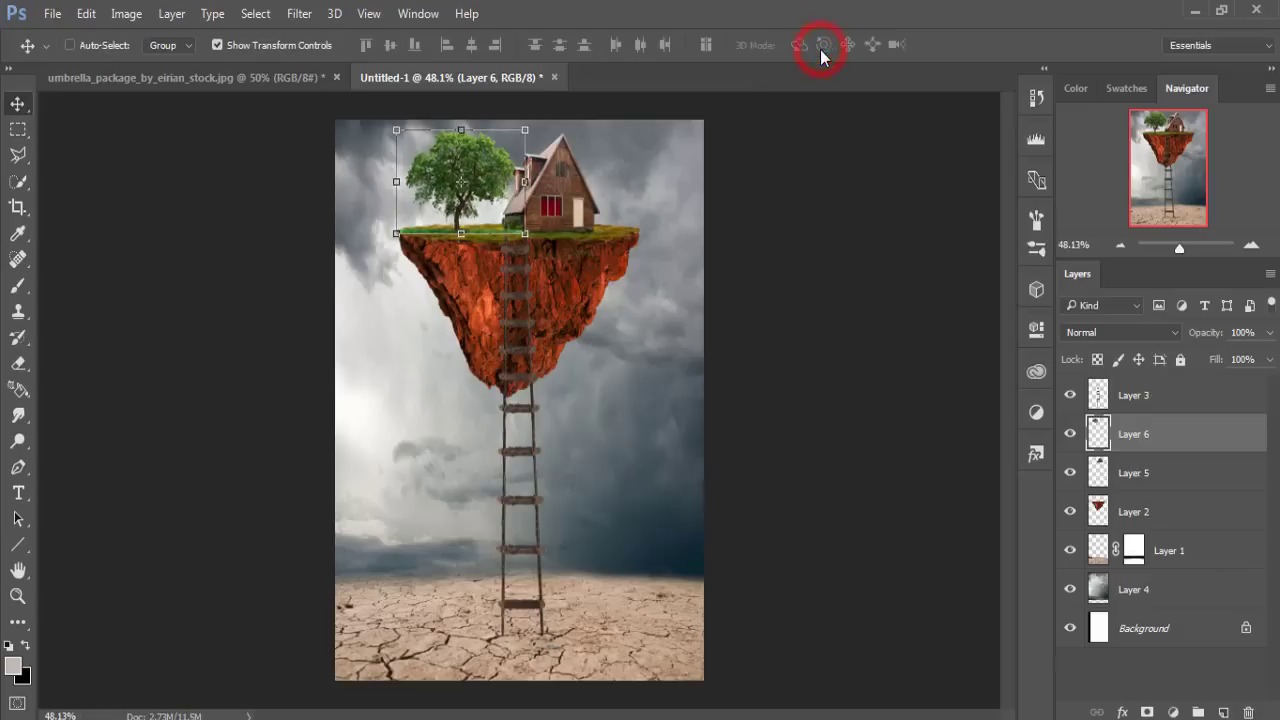
{"action": "left_click", "coordinate": [217, 45]}
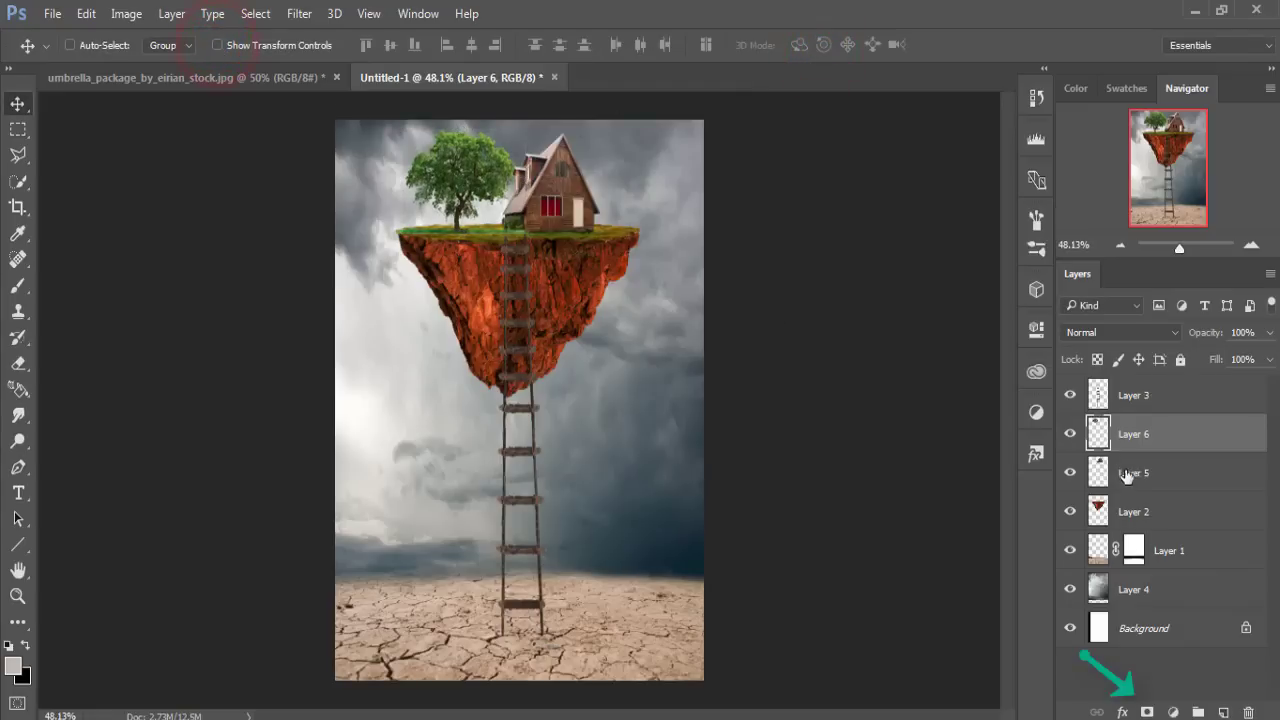
Step: Mask Layer 6 and paint black over the tree's grass base so it merges into the island
{"action": "left_click", "coordinate": [1147, 712]}
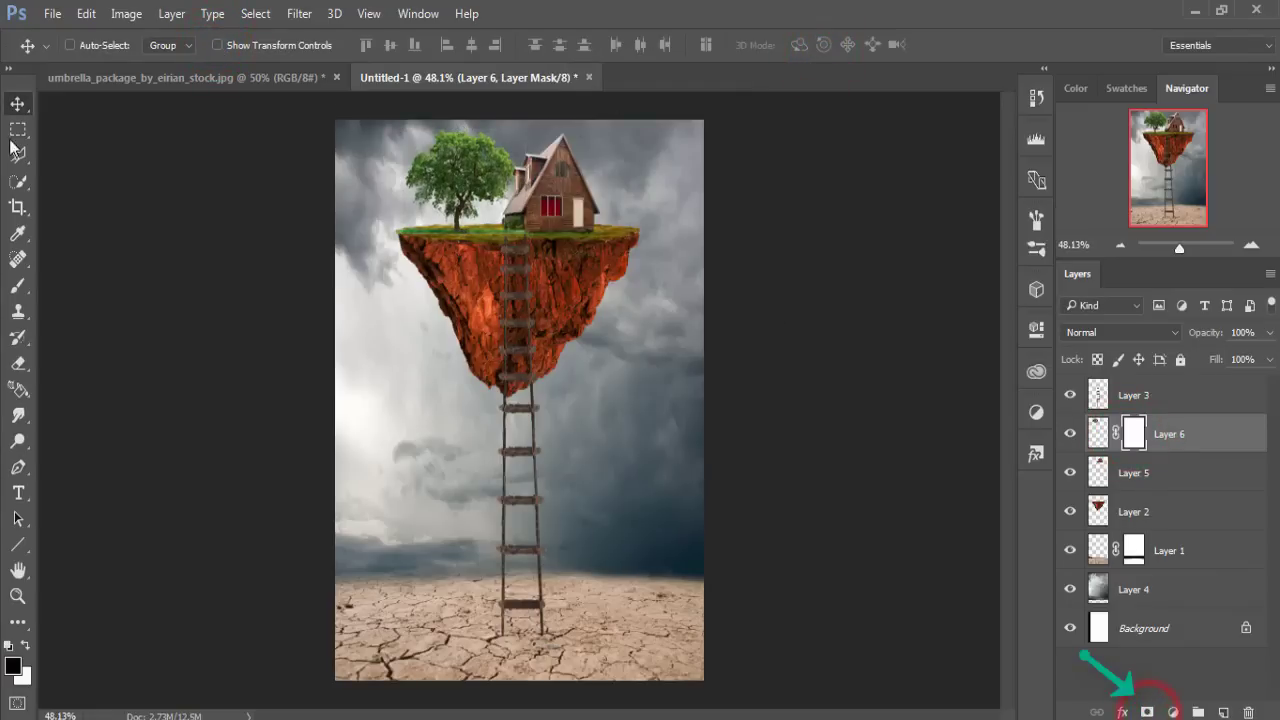
{"action": "left_click", "coordinate": [18, 285]}
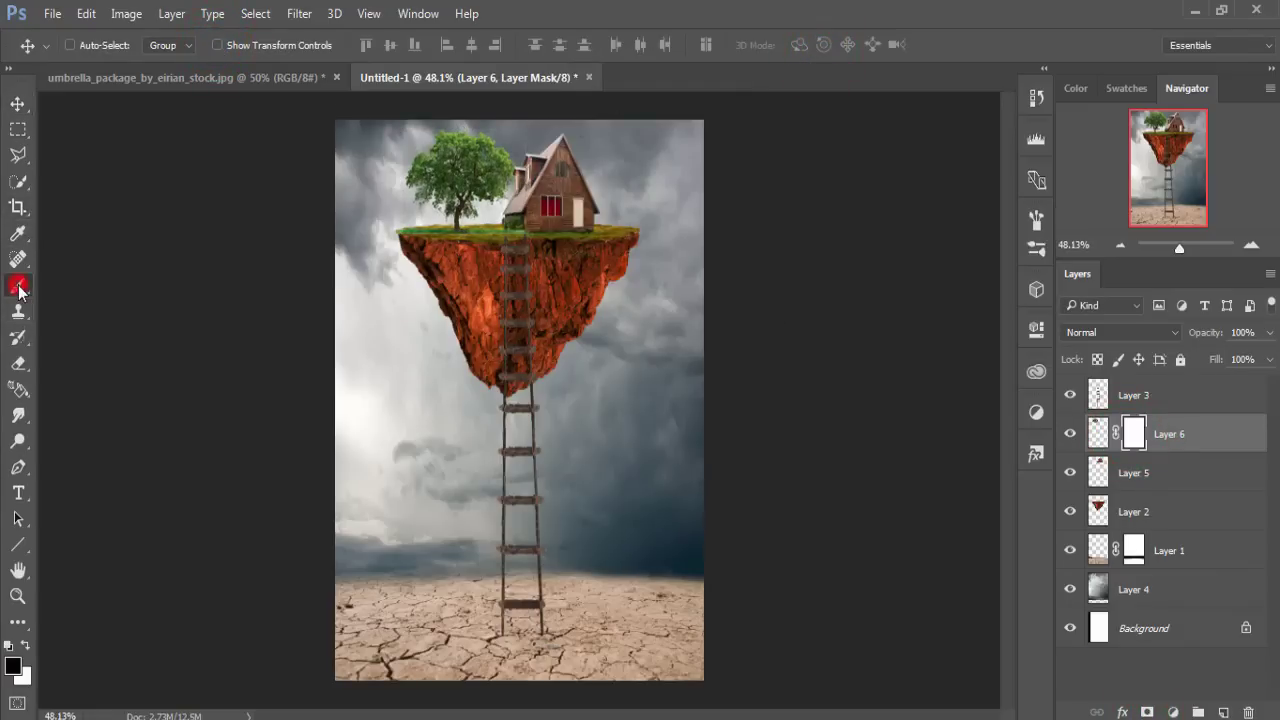
{"action": "mouse_move", "coordinate": [515, 242]}
{"action": "left_mouse_down"}
{"action": "mouse_move", "coordinate": [478, 238]}
{"action": "mouse_move", "coordinate": [425, 258]}
{"action": "mouse_move", "coordinate": [435, 245]}
{"action": "mouse_move", "coordinate": [400, 243]}
{"action": "mouse_move", "coordinate": [469, 252]}
{"action": "mouse_move", "coordinate": [466, 266]}
{"action": "mouse_move", "coordinate": [491, 257]}
{"action": "left_mouse_up"}
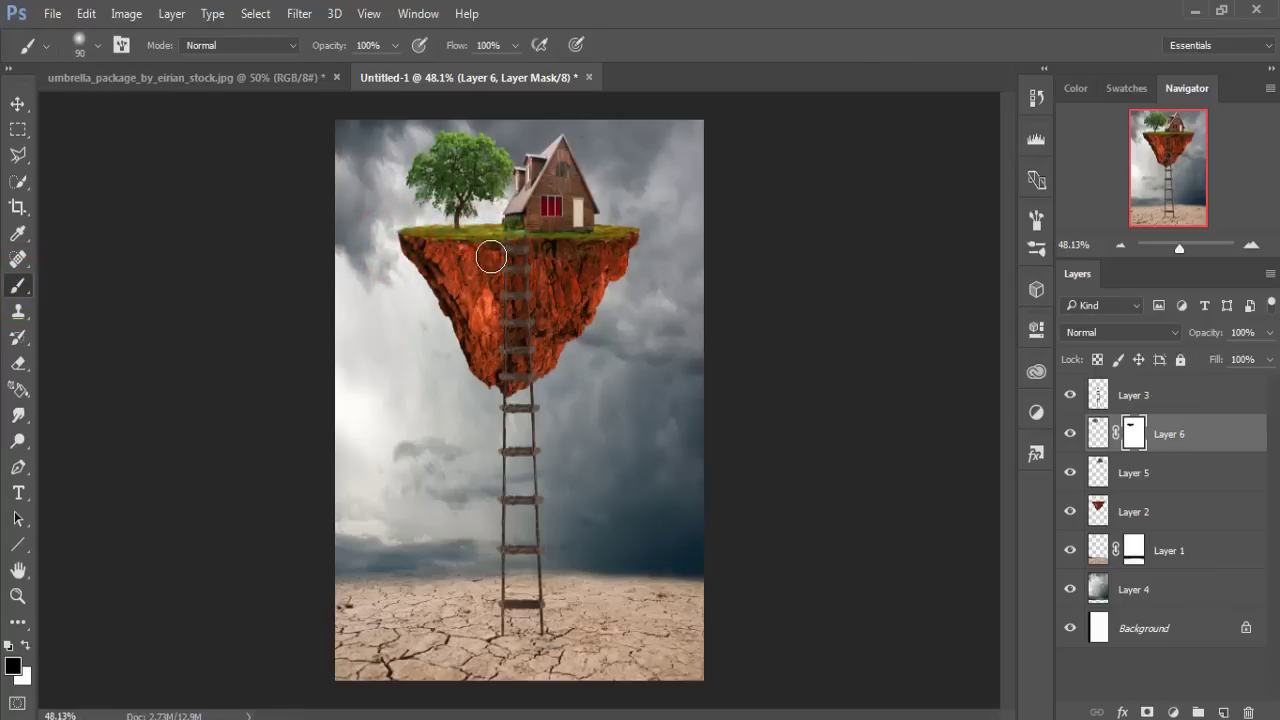
{"action": "key", "text": "v"}
{"action": "key", "text": "alt+bracketright"}
Step: Crop-extend the canvas upward to make the composite taller
{"action": "left_click", "coordinate": [18, 207]}
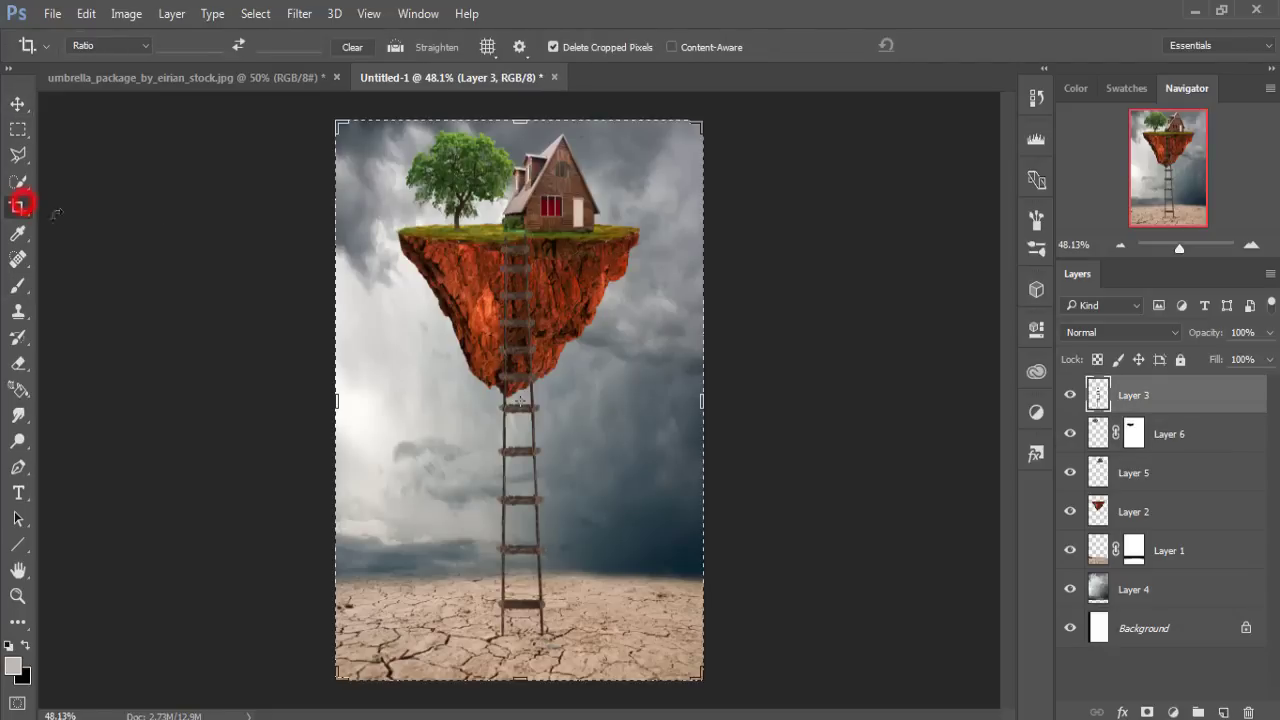
{"action": "left_click_drag", "start_coordinate": [519, 122], "coordinate": [519, 110]}
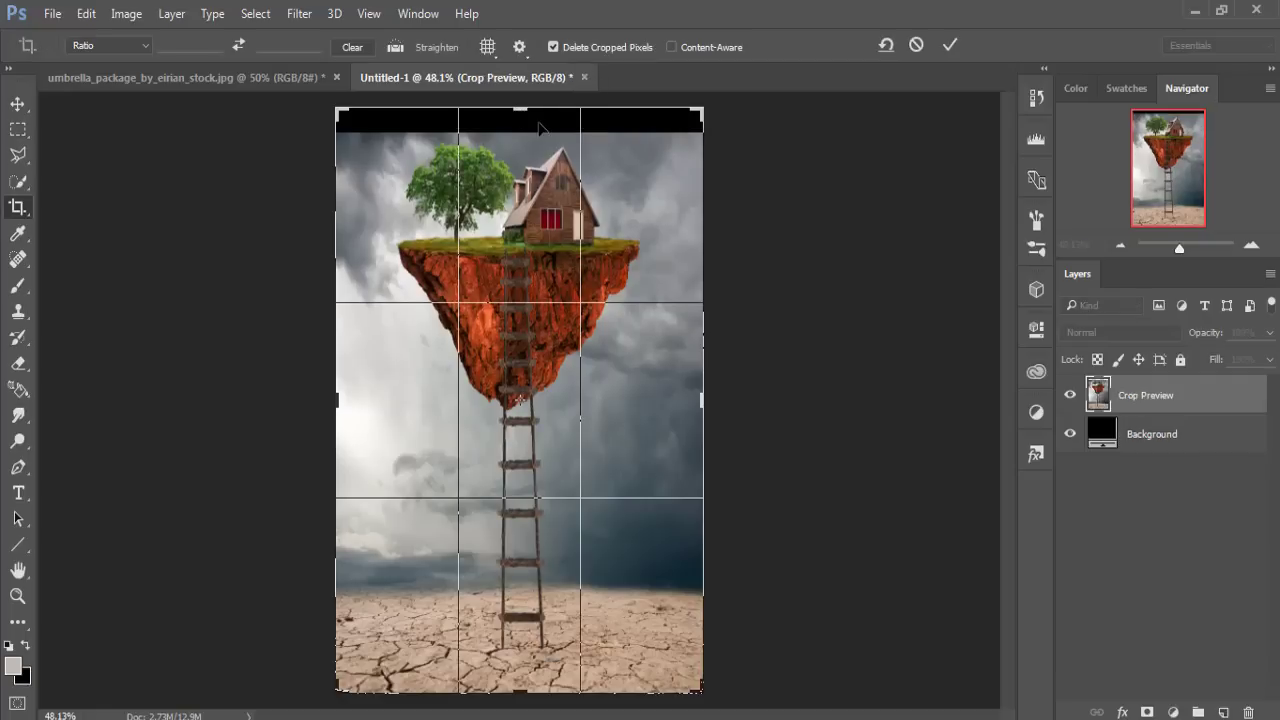
{"action": "left_click", "coordinate": [947, 47]}
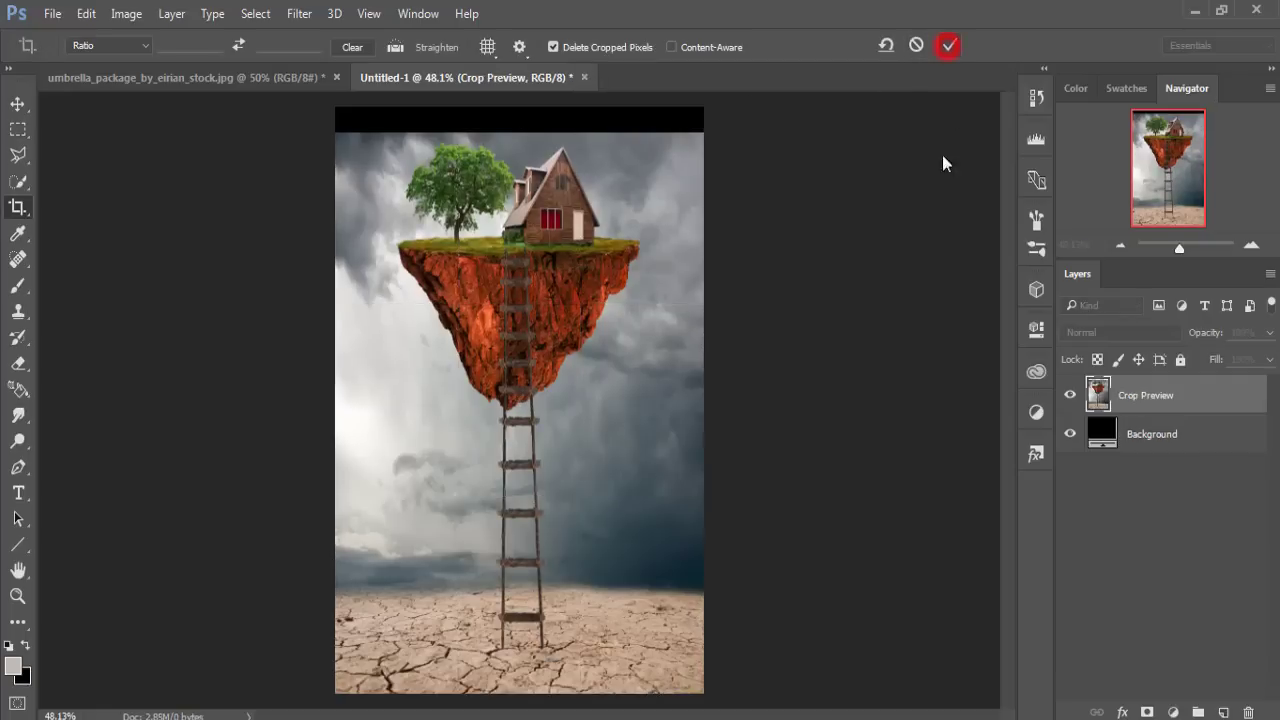
Step: Stretch Layer 4's stormy sky up to the canvas top and float the umbrella photo
{"action": "left_click", "coordinate": [1095, 590]}
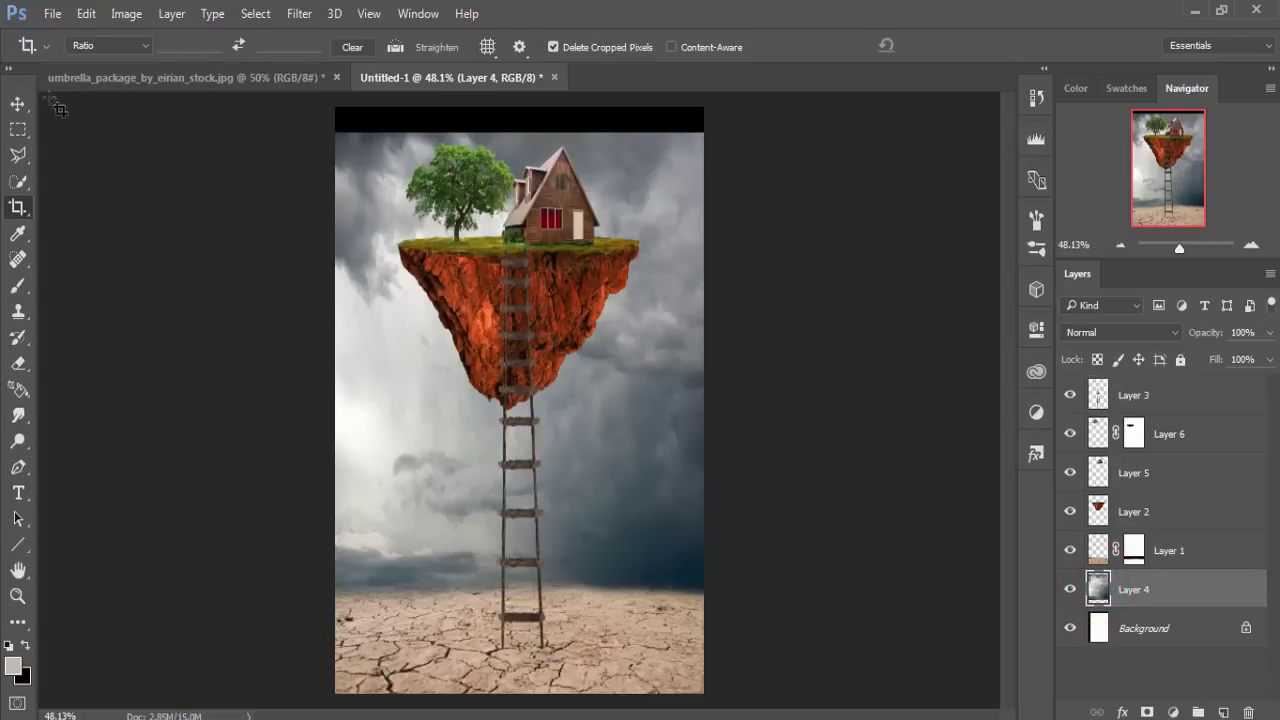
{"action": "left_click", "coordinate": [18, 105]}
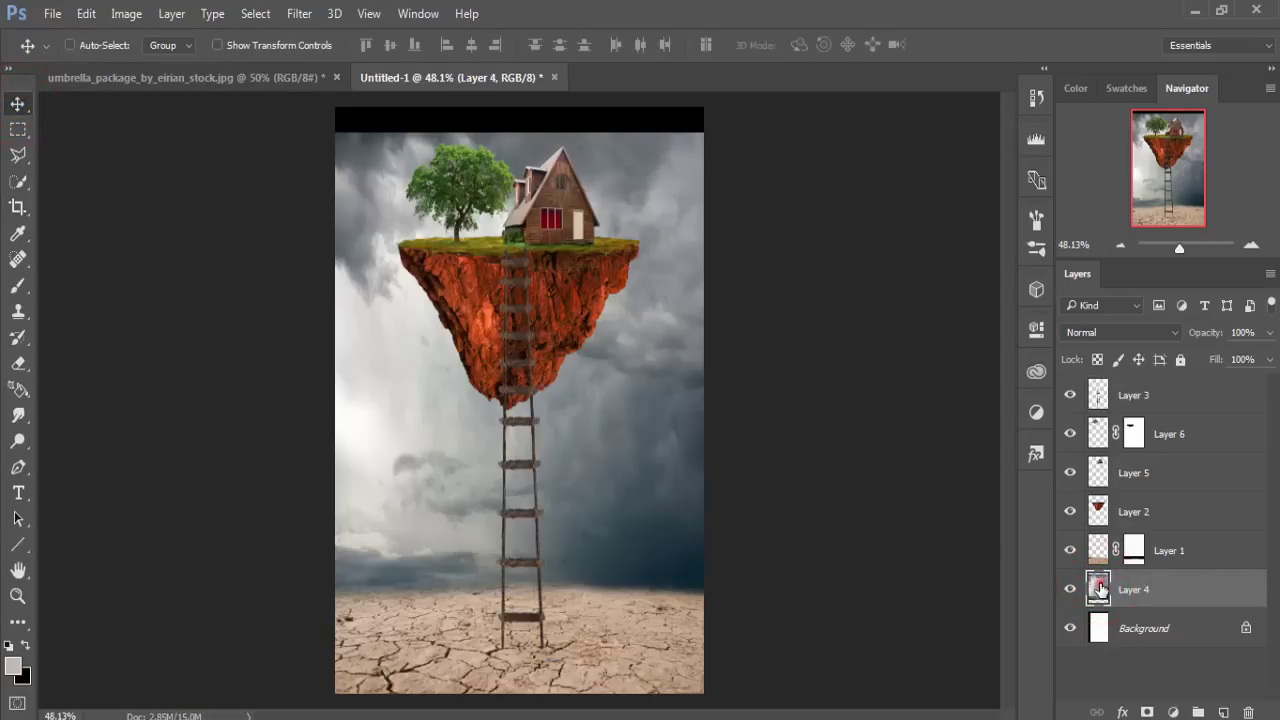
{"action": "left_click", "coordinate": [217, 45]}
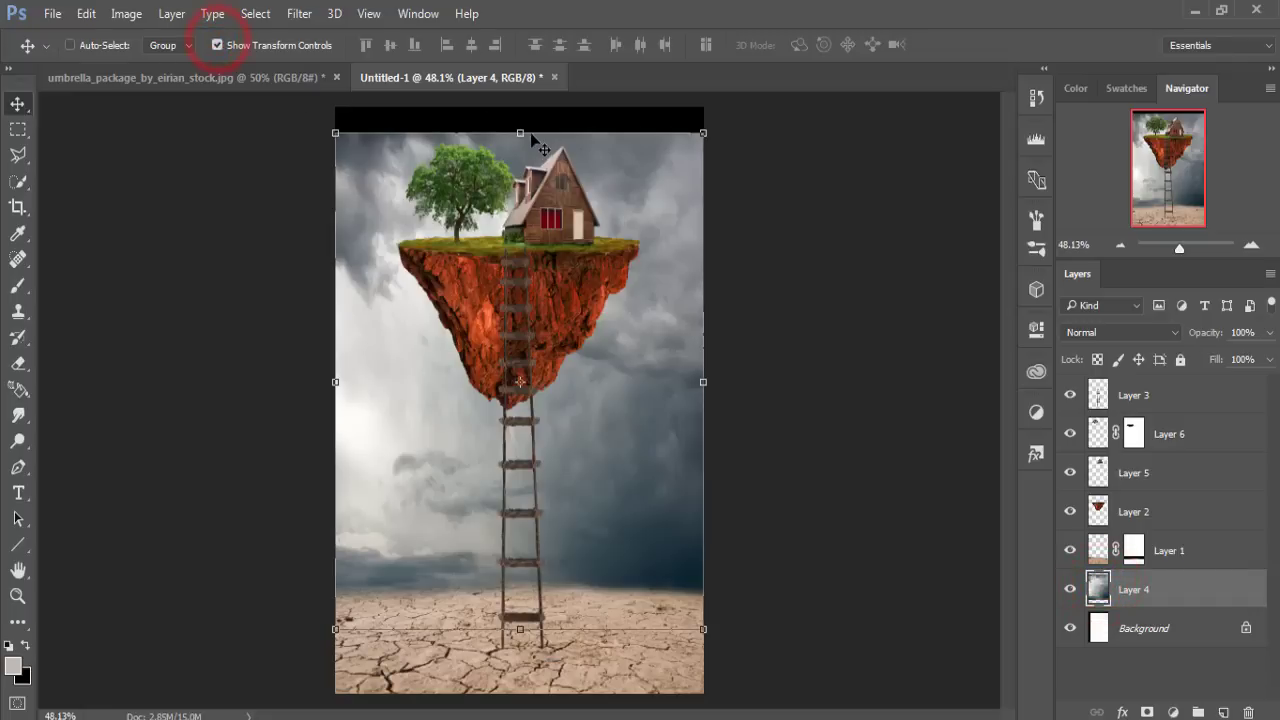
{"action": "left_click_drag", "start_coordinate": [520, 132], "coordinate": [520, 106]}
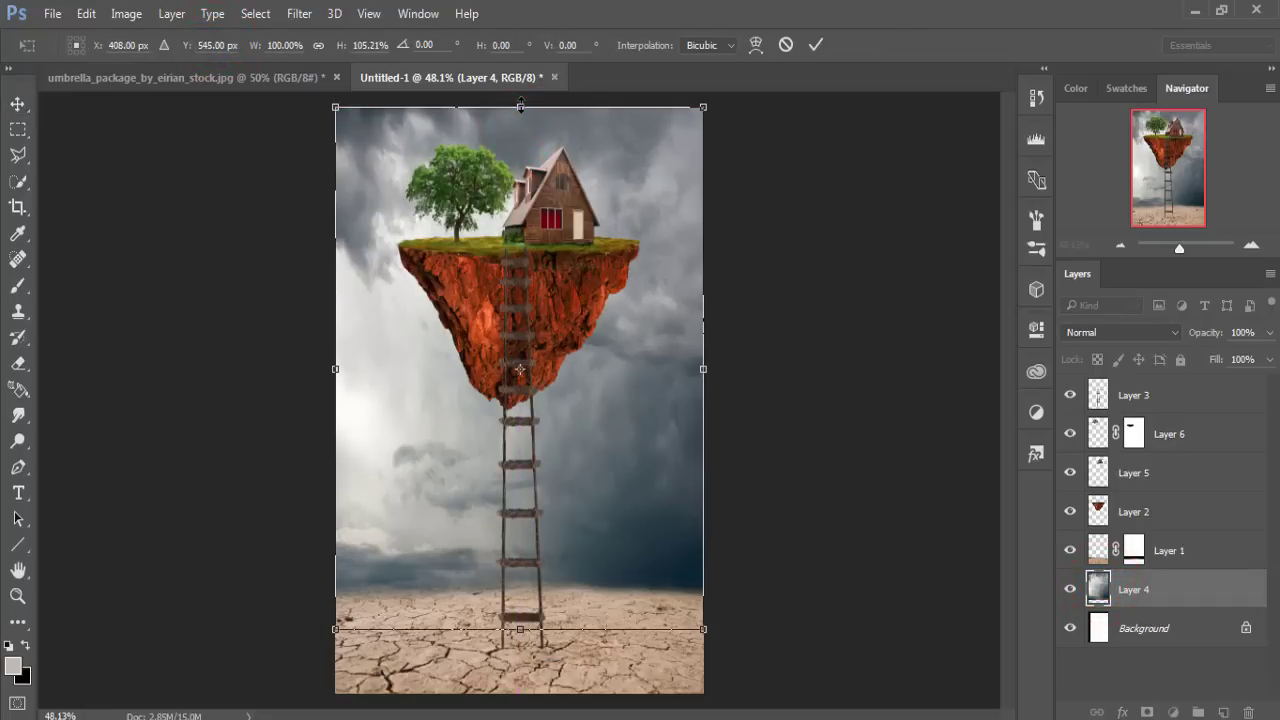
{"action": "left_click", "coordinate": [816, 46]}
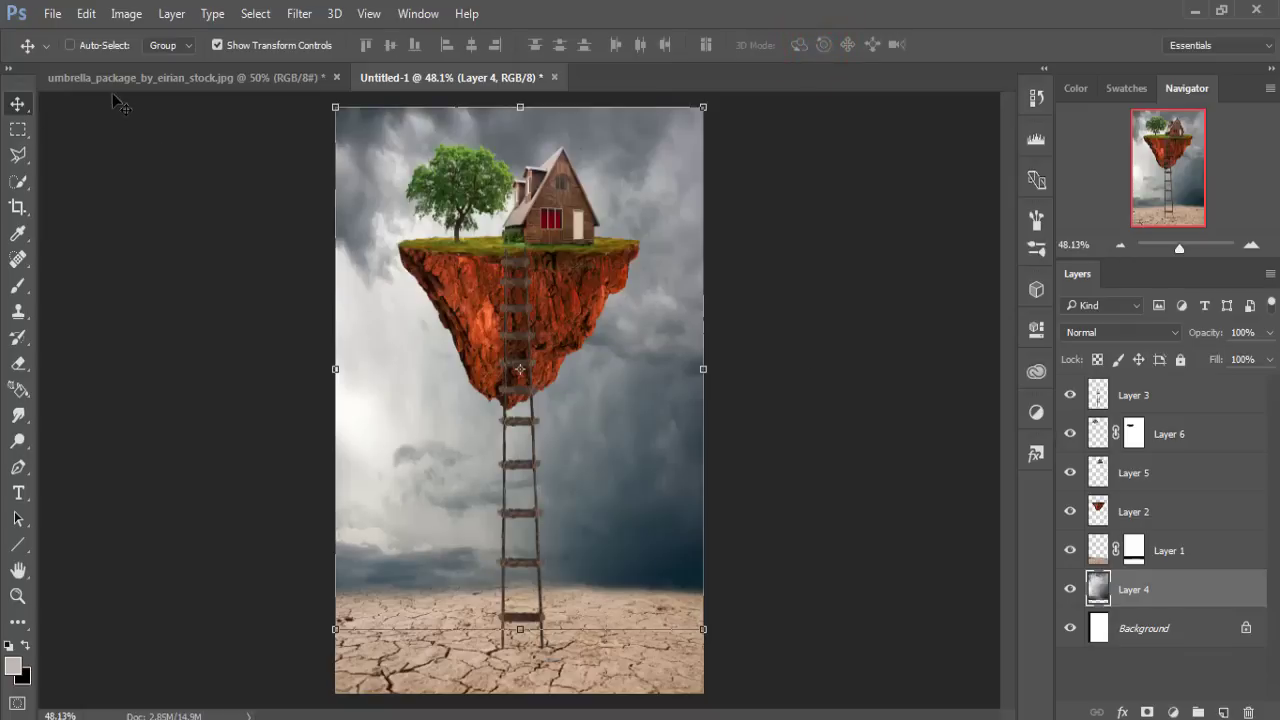
{"action": "mouse_move", "coordinate": [116, 78]}
{"action": "left_mouse_down"}
{"action": "mouse_move", "coordinate": [116, 133]}
{"action": "mouse_move", "coordinate": [610, 127]}
{"action": "left_mouse_up"}
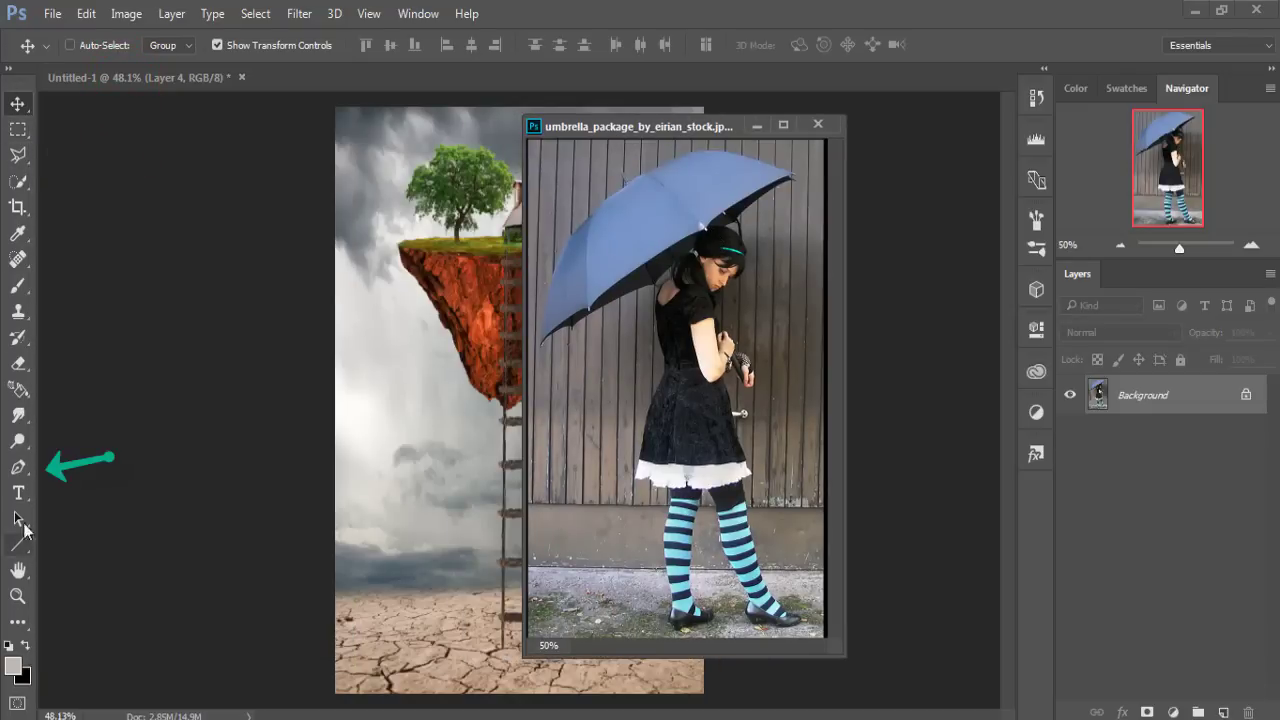
Step: Zoom into the umbrella photo and start a pen path along the shoe, stocking, dress and shoulder
{"action": "left_click", "coordinate": [19, 468]}
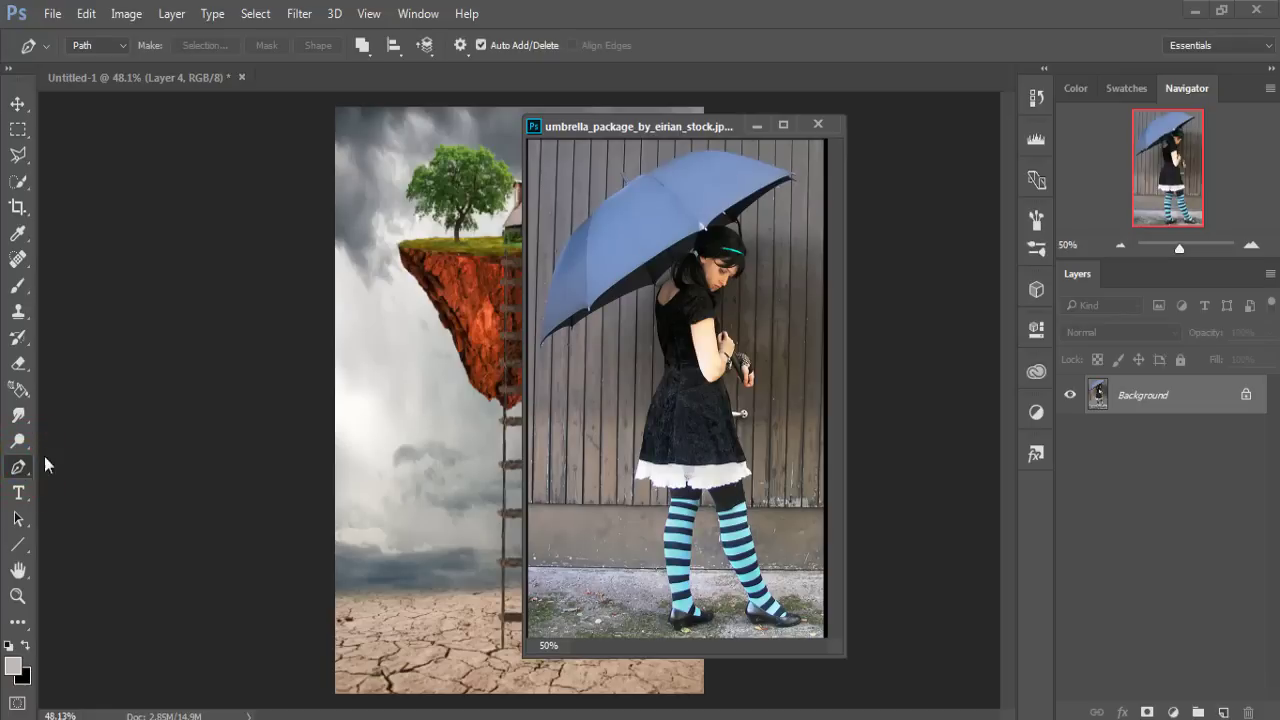
{"action": "left_click", "coordinate": [780, 121]}
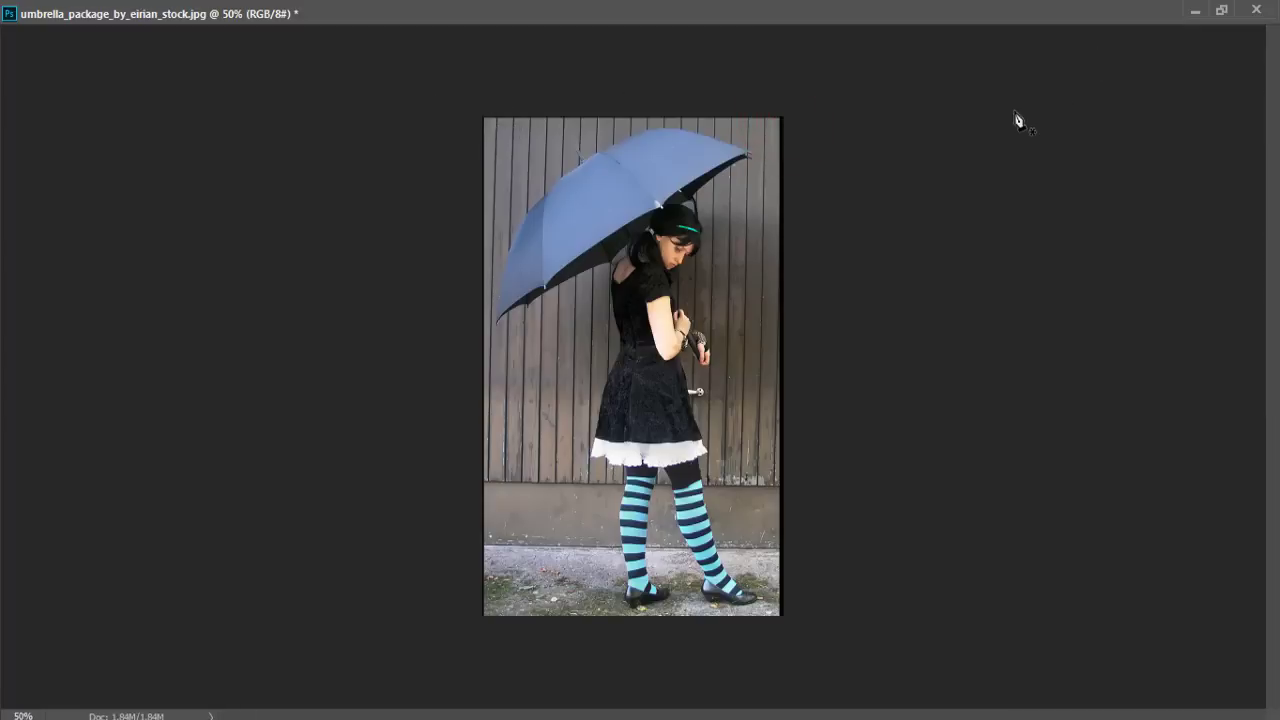
{"action": "key", "text": "ctrl+plus"}
{"action": "key", "text": "ctrl+plus"}
{"action": "key", "text": "ctrl+plus"}
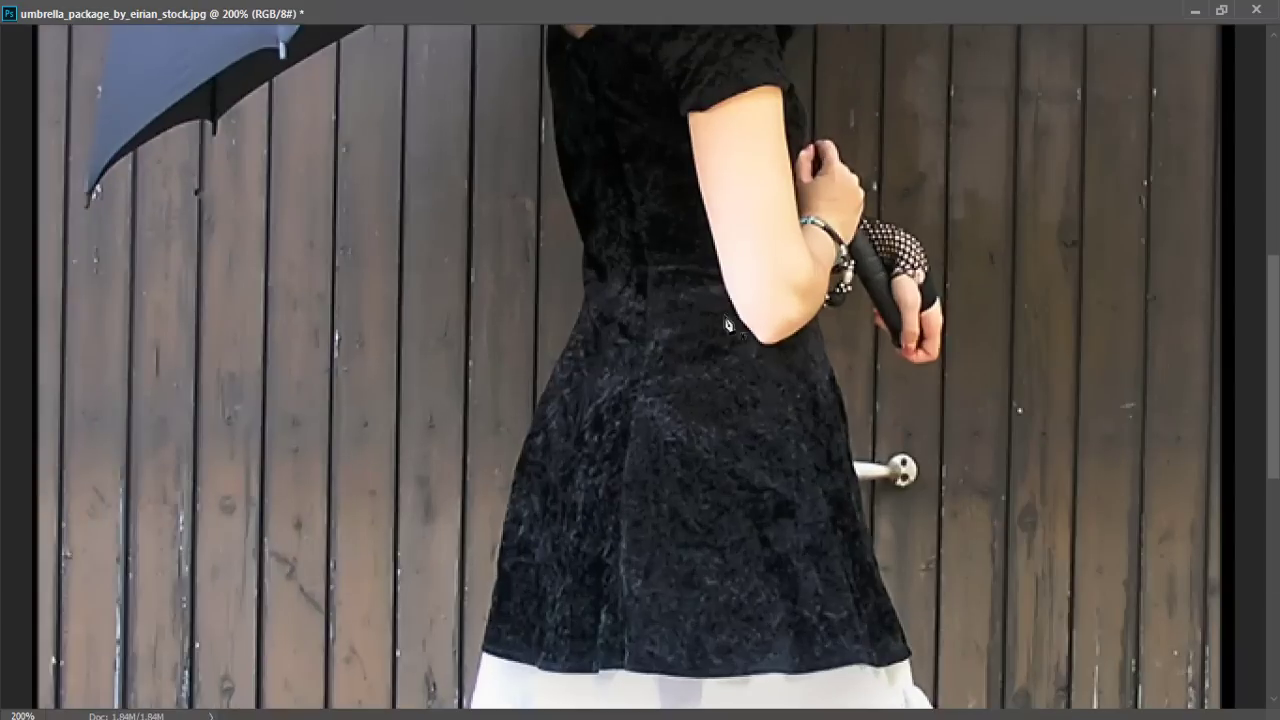
{"action": "mouse_move", "coordinate": [715, 526]}
{"action": "left_mouse_down"}
{"action": "mouse_move", "coordinate": [700, 400]}
{"action": "mouse_move", "coordinate": [640, 288]}
{"action": "left_mouse_up"}
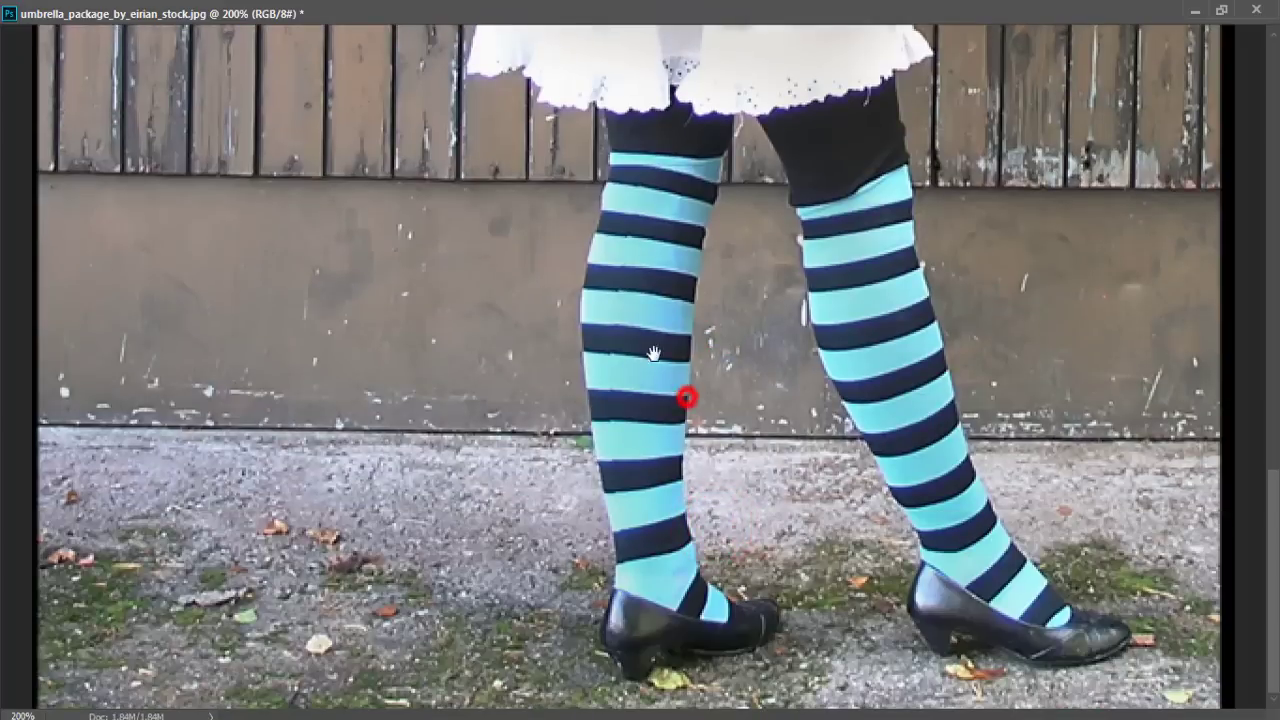
{"action": "mouse_move", "coordinate": [784, 635]}
{"action": "left_mouse_down"}
{"action": "mouse_move", "coordinate": [660, 668]}
{"action": "mouse_move", "coordinate": [600, 600]}
{"action": "left_mouse_up"}
{"action": "left_click", "coordinate": [594, 400]}
{"action": "left_click", "coordinate": [580, 312]}
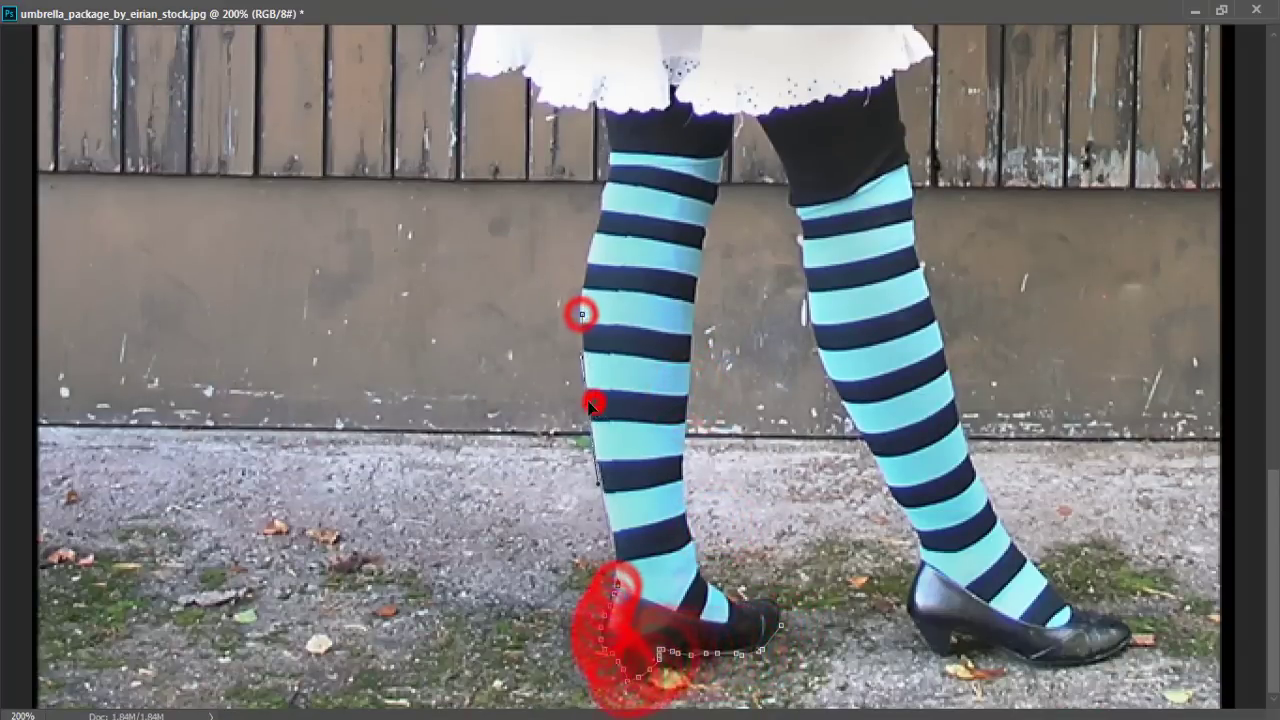
{"action": "left_click", "coordinate": [609, 157]}
{"action": "mouse_move", "coordinate": [605, 200]}
{"action": "left_mouse_down"}
{"action": "mouse_move", "coordinate": [530, 52]}
{"action": "mouse_move", "coordinate": [540, 35]}
{"action": "left_mouse_up"}
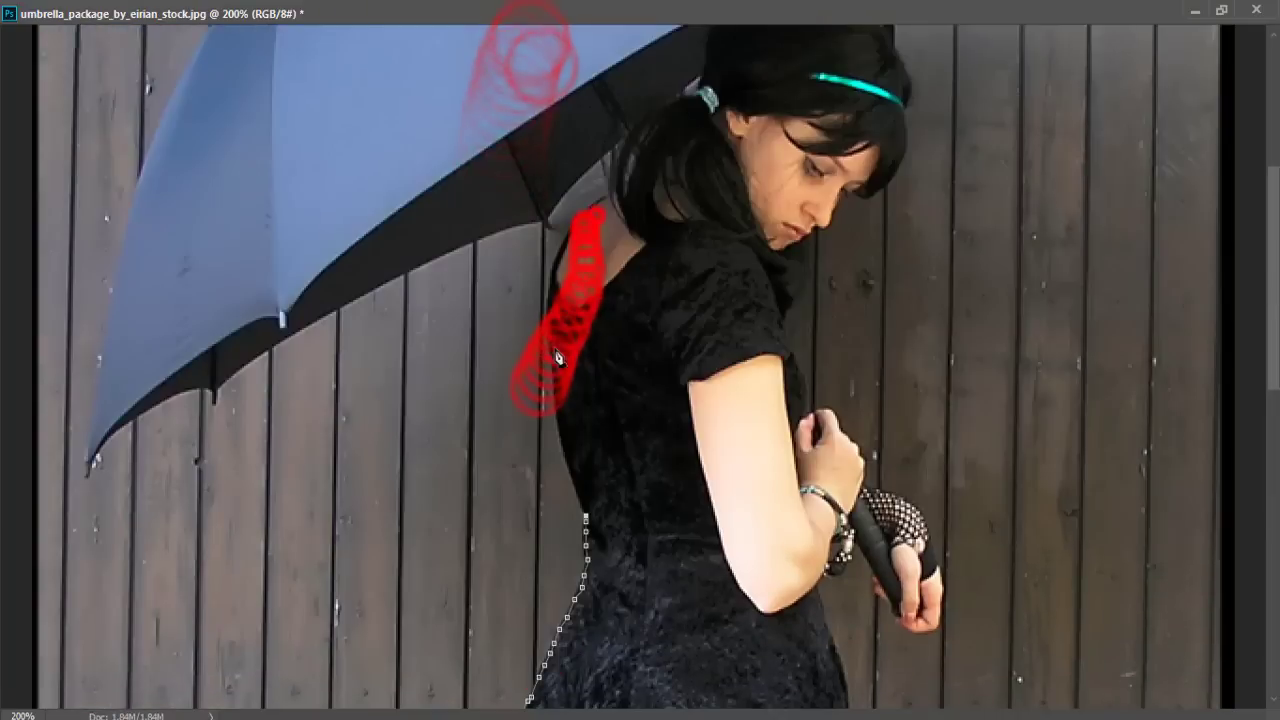
{"action": "left_click", "coordinate": [571, 443]}
{"action": "left_click", "coordinate": [551, 335]}
{"action": "mouse_move", "coordinate": [551, 320]}
{"action": "left_mouse_down"}
{"action": "mouse_move", "coordinate": [580, 225]}
{"action": "mouse_move", "coordinate": [634, 131]}
{"action": "mouse_move", "coordinate": [577, 217]}
{"action": "left_mouse_up"}
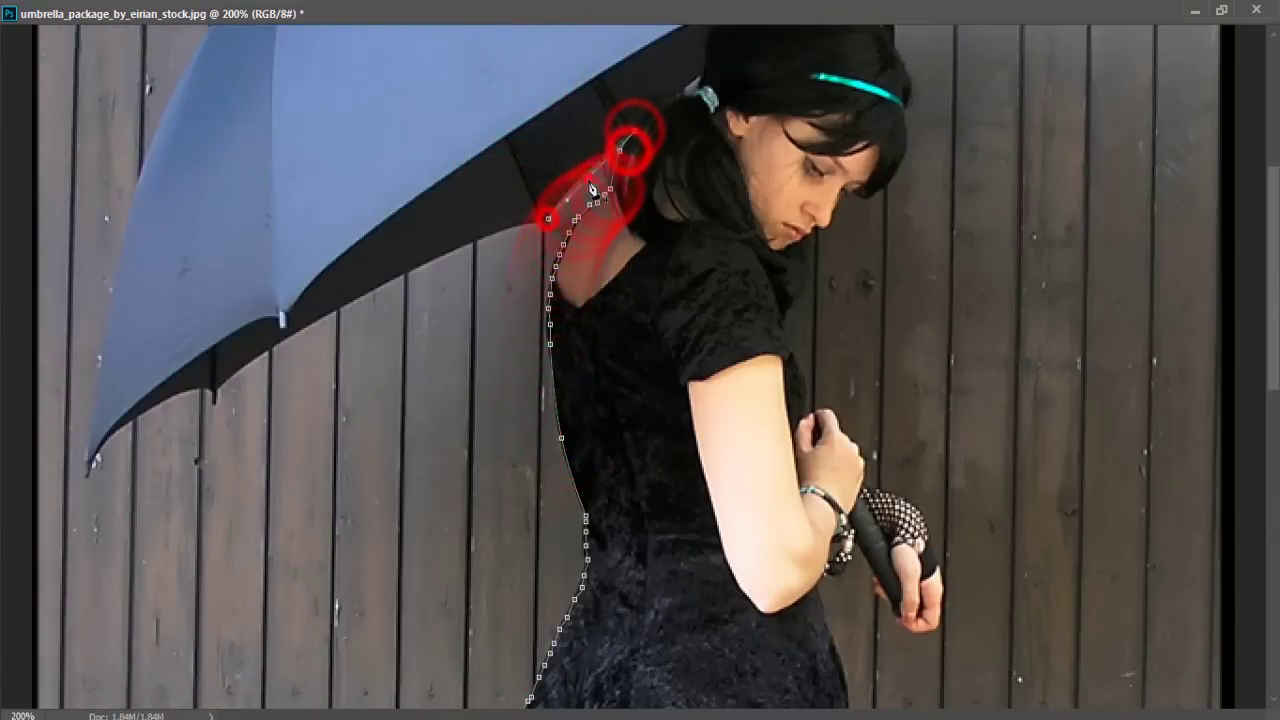
{"action": "left_click", "coordinate": [551, 214]}
{"action": "left_click", "coordinate": [214, 388]}
Step: Trace the path around the umbrella's lower edge, left tip, ferrule and top edge
{"action": "left_click", "coordinate": [386, 294]}
{"action": "left_click", "coordinate": [489, 237]}
{"action": "left_click", "coordinate": [89, 460]}
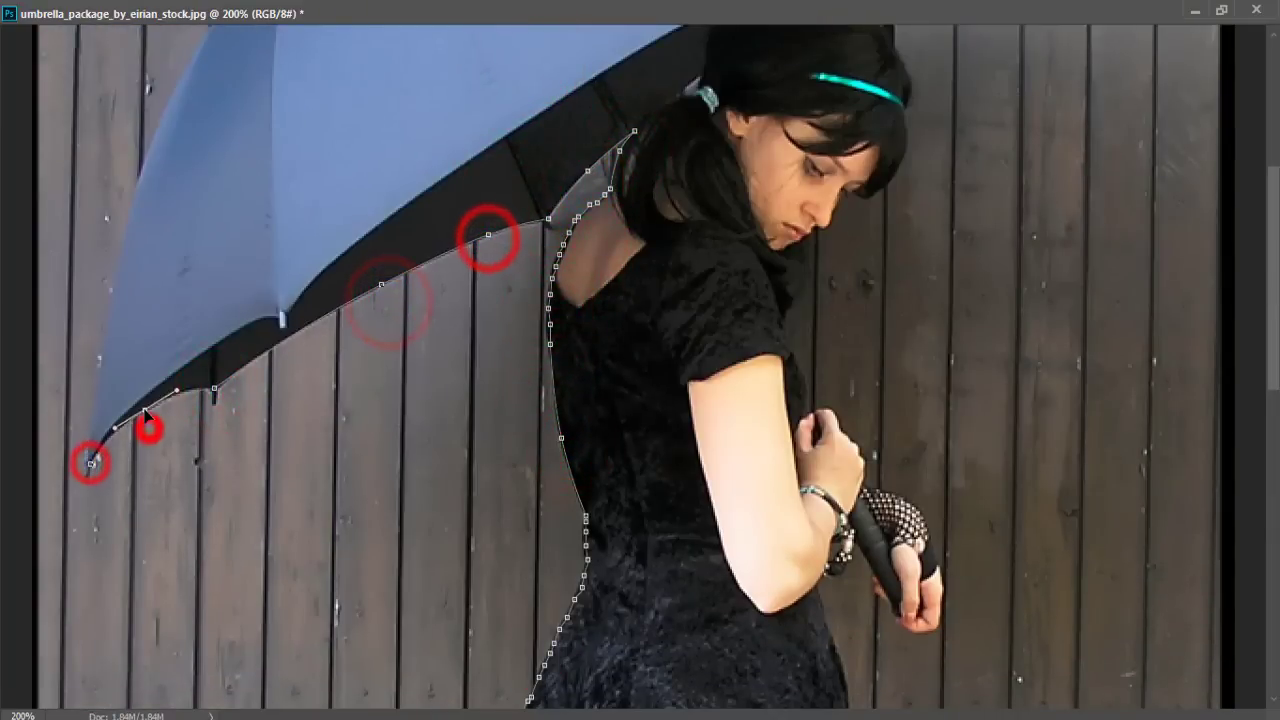
{"action": "left_click", "coordinate": [149, 429]}
{"action": "left_click", "coordinate": [193, 395]}
{"action": "left_click", "coordinate": [94, 382]}
{"action": "left_click", "coordinate": [143, 167]}
{"action": "scroll", "coordinate": [143, 167], "scroll_direction": "up", "scroll_amount": 3}
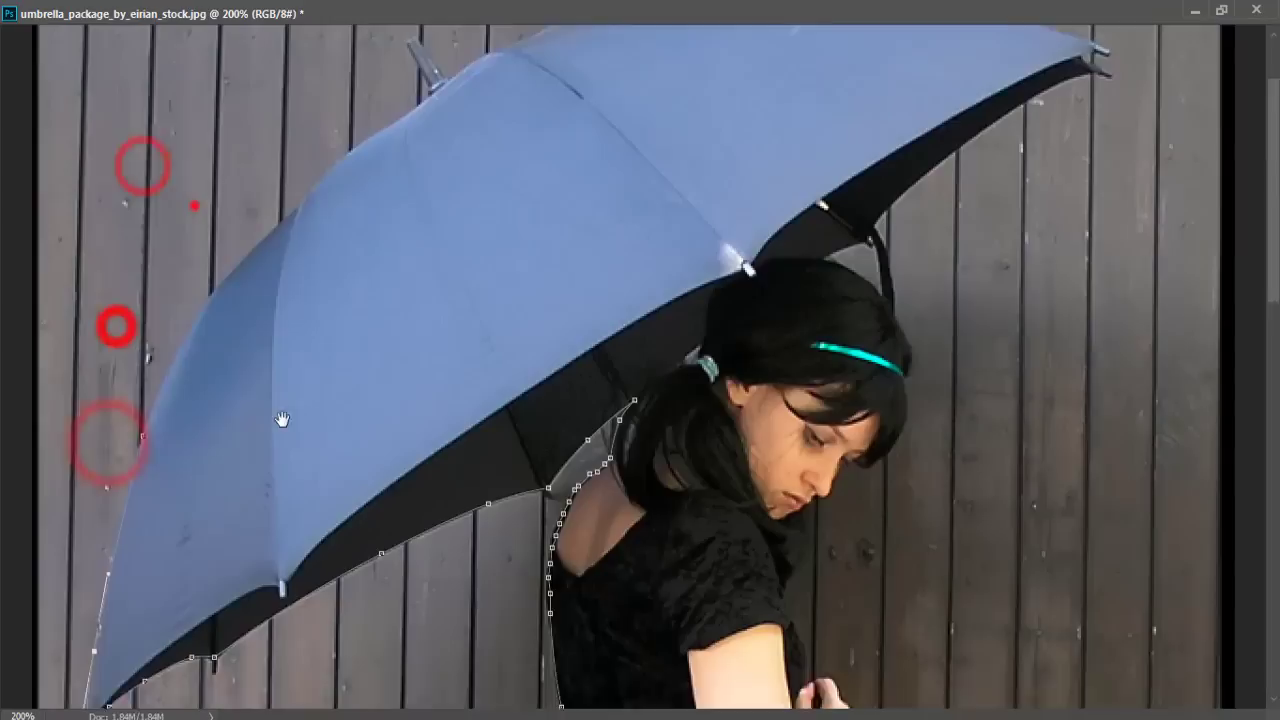
{"action": "left_click", "coordinate": [214, 320]}
{"action": "left_click", "coordinate": [299, 227]}
{"action": "left_click", "coordinate": [410, 150]}
{"action": "scroll", "coordinate": [400, 149], "scroll_direction": "up", "scroll_amount": 1}
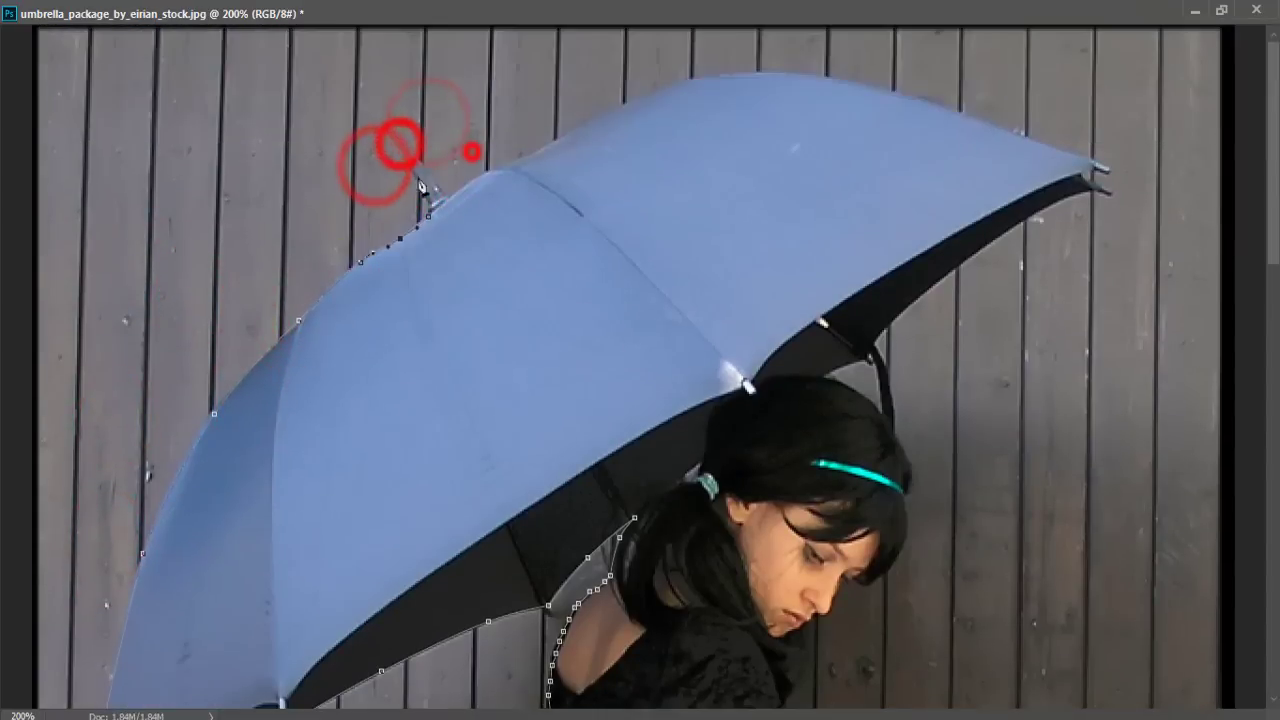
{"action": "left_click", "coordinate": [417, 155]}
{"action": "left_click", "coordinate": [426, 205]}
{"action": "key", "text": "ctrl+plus"}
{"action": "scroll", "coordinate": [486, 171], "scroll_direction": "up", "scroll_amount": 2}
{"action": "left_click", "coordinate": [822, 136]}
{"action": "left_click", "coordinate": [622, 220]}
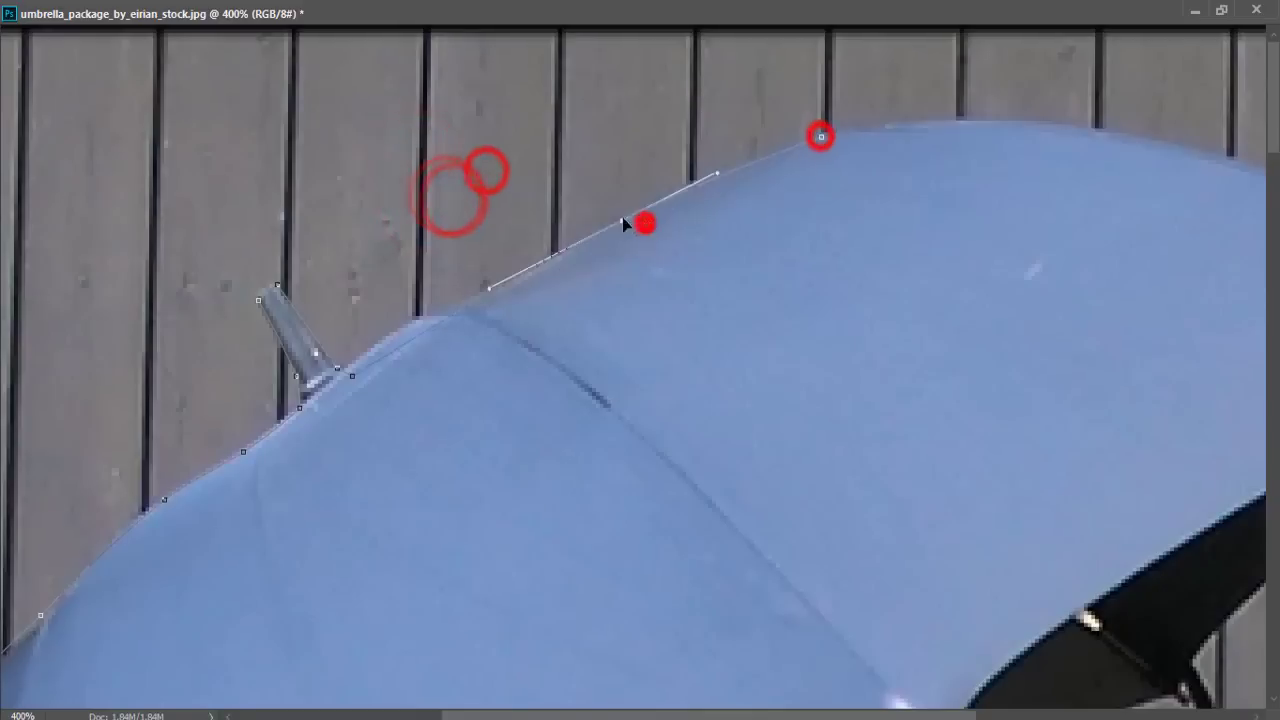
{"action": "left_click", "coordinate": [436, 311]}
{"action": "left_click", "coordinate": [508, 283]}
Step: Continue the path around the umbrella's right tip and along its underside
{"action": "left_click_drag", "start_coordinate": [1123, 214], "coordinate": [589, 214]}
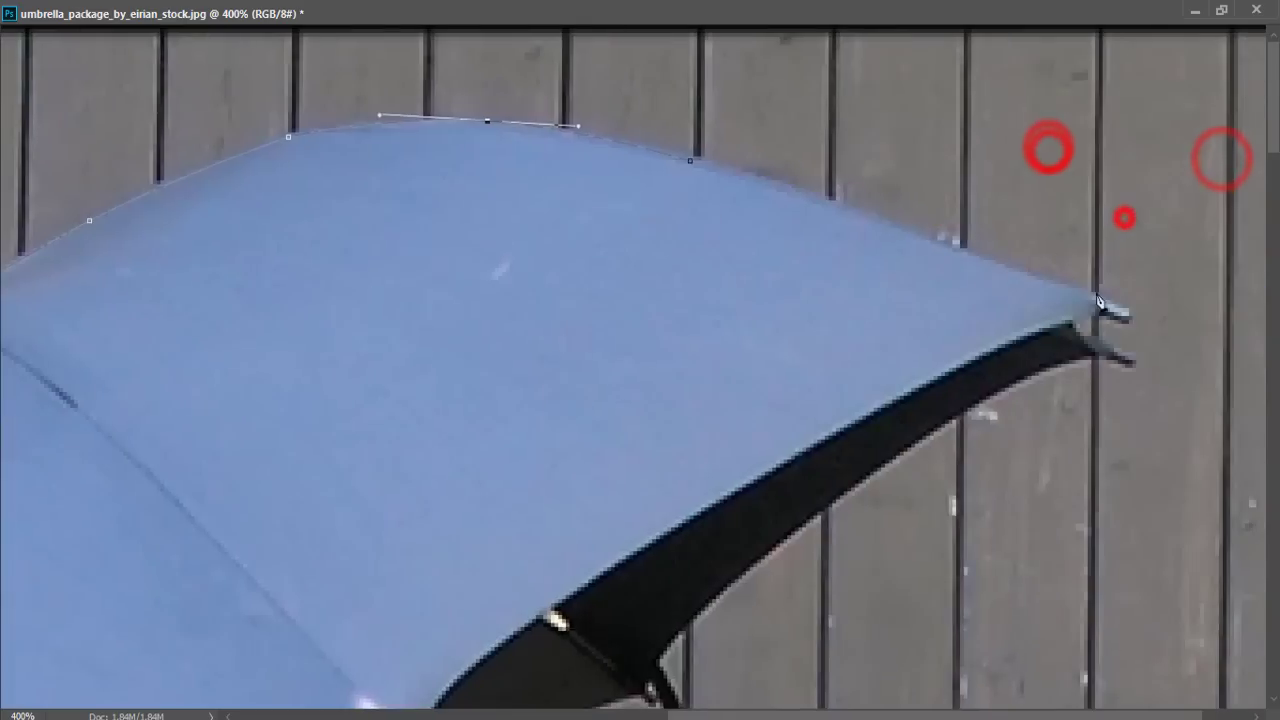
{"action": "left_click", "coordinate": [1100, 300]}
{"action": "left_click", "coordinate": [1130, 318]}
{"action": "left_click", "coordinate": [1085, 334]}
{"action": "left_click", "coordinate": [919, 428]}
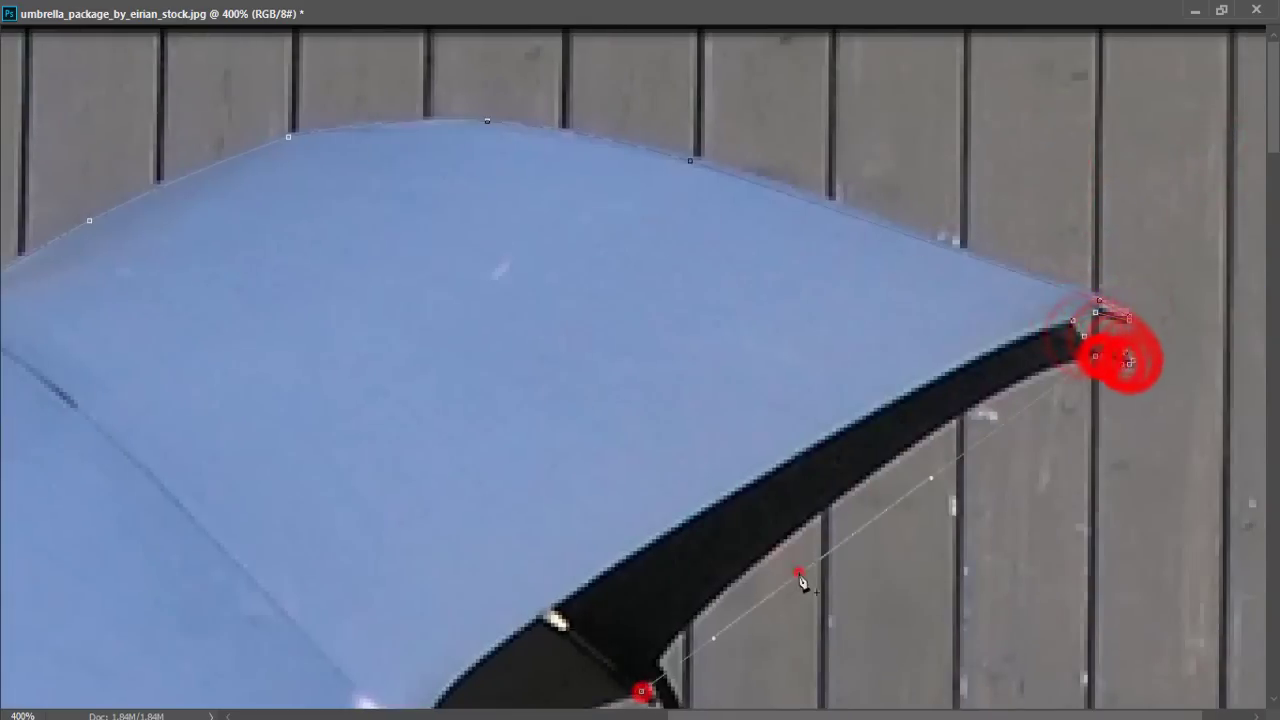
{"action": "left_click", "coordinate": [800, 571]}
{"action": "left_click_drag", "start_coordinate": [643, 686], "coordinate": [643, 406]}
{"action": "left_click", "coordinate": [709, 327]}
{"action": "mouse_move", "coordinate": [718, 345]}
{"action": "left_mouse_down"}
{"action": "mouse_move", "coordinate": [843, 443]}
{"action": "mouse_move", "coordinate": [871, 643]}
{"action": "left_mouse_up"}
{"action": "scroll", "coordinate": [871, 643], "scroll_direction": "down", "scroll_amount": 4}
{"action": "mouse_move", "coordinate": [829, 314]}
{"action": "left_mouse_down"}
{"action": "mouse_move", "coordinate": [680, 405]}
{"action": "mouse_move", "coordinate": [640, 680]}
{"action": "left_mouse_up"}
Step: Trace down the face, arm, skirt and leg to close the path around the girl
{"action": "mouse_move", "coordinate": [640, 680]}
{"action": "left_mouse_down"}
{"action": "mouse_move", "coordinate": [557, 199]}
{"action": "mouse_move", "coordinate": [585, 300]}
{"action": "mouse_move", "coordinate": [757, 471]}
{"action": "mouse_move", "coordinate": [820, 555]}
{"action": "left_mouse_up"}
{"action": "mouse_move", "coordinate": [820, 555]}
{"action": "left_mouse_down"}
{"action": "mouse_move", "coordinate": [757, 235]}
{"action": "mouse_move", "coordinate": [771, 386]}
{"action": "mouse_move", "coordinate": [640, 314]}
{"action": "mouse_move", "coordinate": [543, 428]}
{"action": "mouse_move", "coordinate": [607, 640]}
{"action": "left_mouse_up"}
{"action": "mouse_move", "coordinate": [607, 640]}
{"action": "left_mouse_down"}
{"action": "mouse_move", "coordinate": [563, 227]}
{"action": "mouse_move", "coordinate": [694, 578]}
{"action": "mouse_move", "coordinate": [690, 200]}
{"action": "left_mouse_up"}
{"action": "mouse_move", "coordinate": [690, 200]}
{"action": "left_mouse_down"}
{"action": "mouse_move", "coordinate": [691, 571]}
{"action": "mouse_move", "coordinate": [620, 220]}
{"action": "left_mouse_up"}
{"action": "left_click_drag", "start_coordinate": [620, 220], "coordinate": [716, 415]}
{"action": "mouse_move", "coordinate": [671, 640]}
{"action": "left_mouse_down"}
{"action": "mouse_move", "coordinate": [691, 334]}
{"action": "mouse_move", "coordinate": [851, 414]}
{"action": "mouse_move", "coordinate": [943, 529]}
{"action": "mouse_move", "coordinate": [750, 595]}
{"action": "mouse_move", "coordinate": [614, 443]}
{"action": "mouse_move", "coordinate": [500, 128]}
{"action": "mouse_move", "coordinate": [629, 428]}
{"action": "mouse_move", "coordinate": [697, 160]}
{"action": "mouse_move", "coordinate": [686, 57]}
{"action": "mouse_move", "coordinate": [543, 686]}
{"action": "mouse_move", "coordinate": [583, 517]}
{"action": "left_mouse_up"}
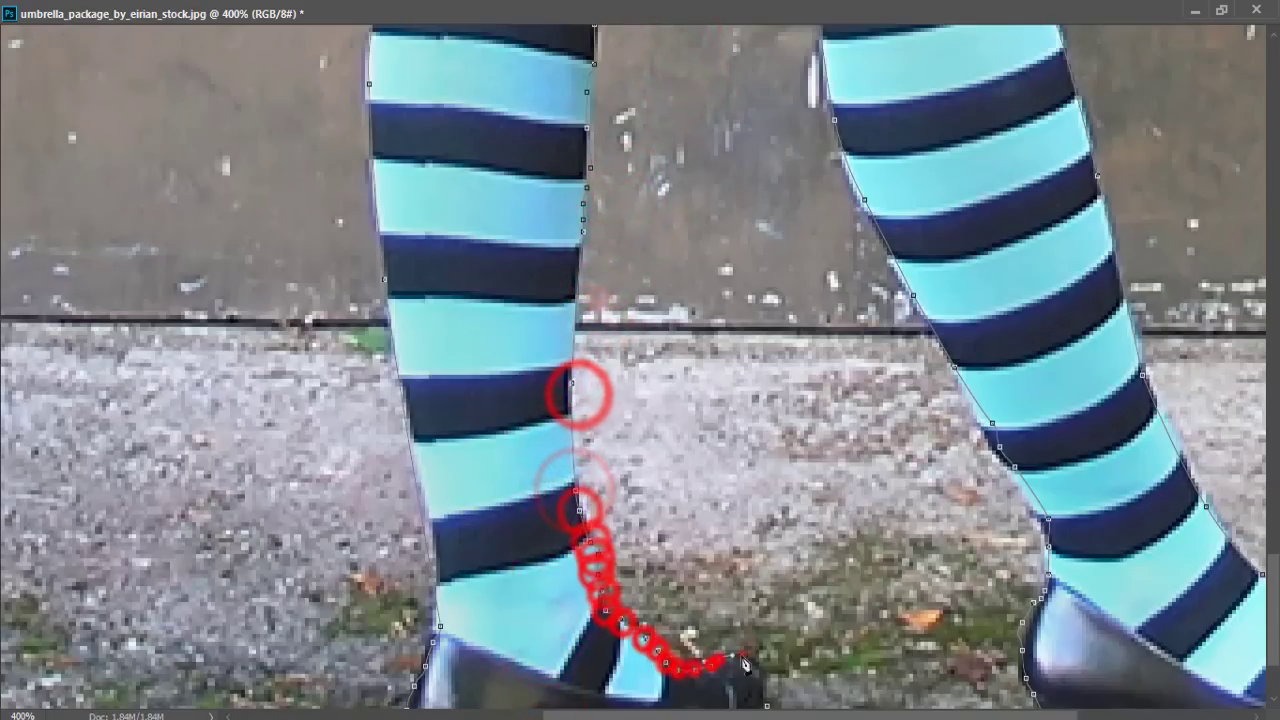
{"action": "key", "text": "ctrl+minus"}
{"action": "key", "text": "ctrl+minus"}
{"action": "key", "text": "ctrl+minus"}
{"action": "key", "text": "ctrl+minus"}
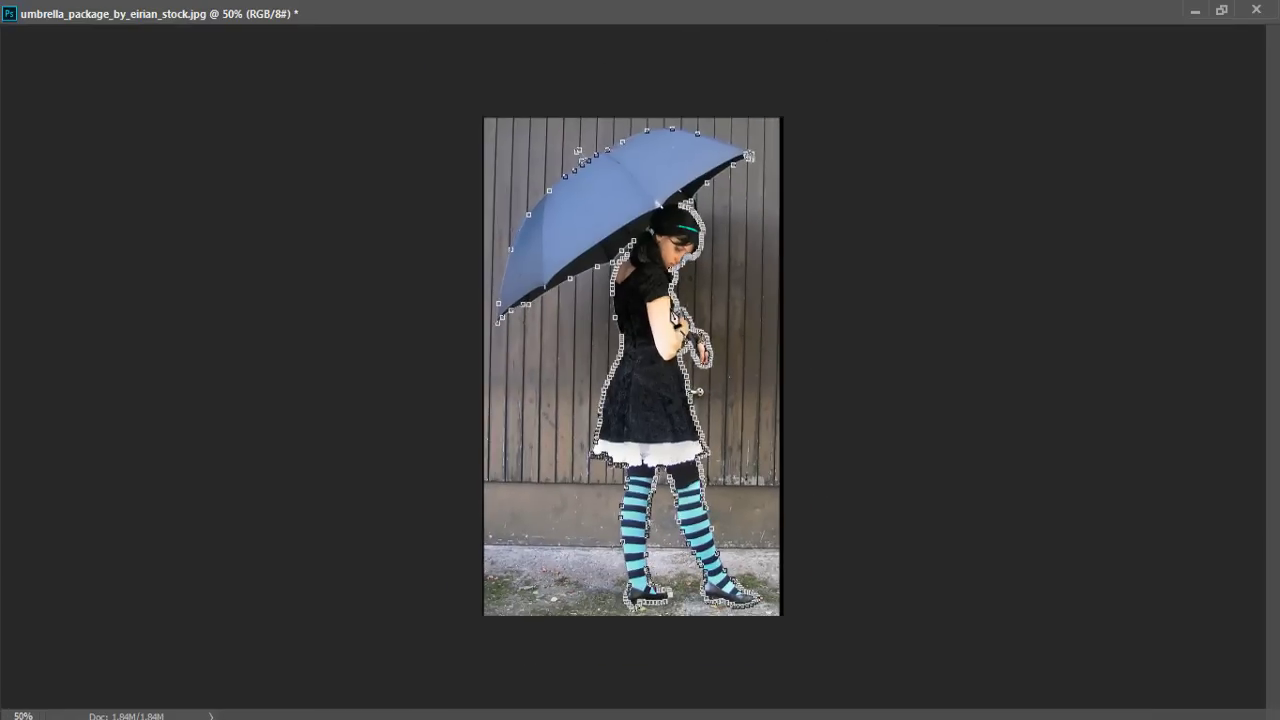
Step: Turn the traced path into a selection and drag the girl into the composite
{"action": "right_click", "coordinate": [672, 312]}
{"action": "left_click", "coordinate": [808, 299]}
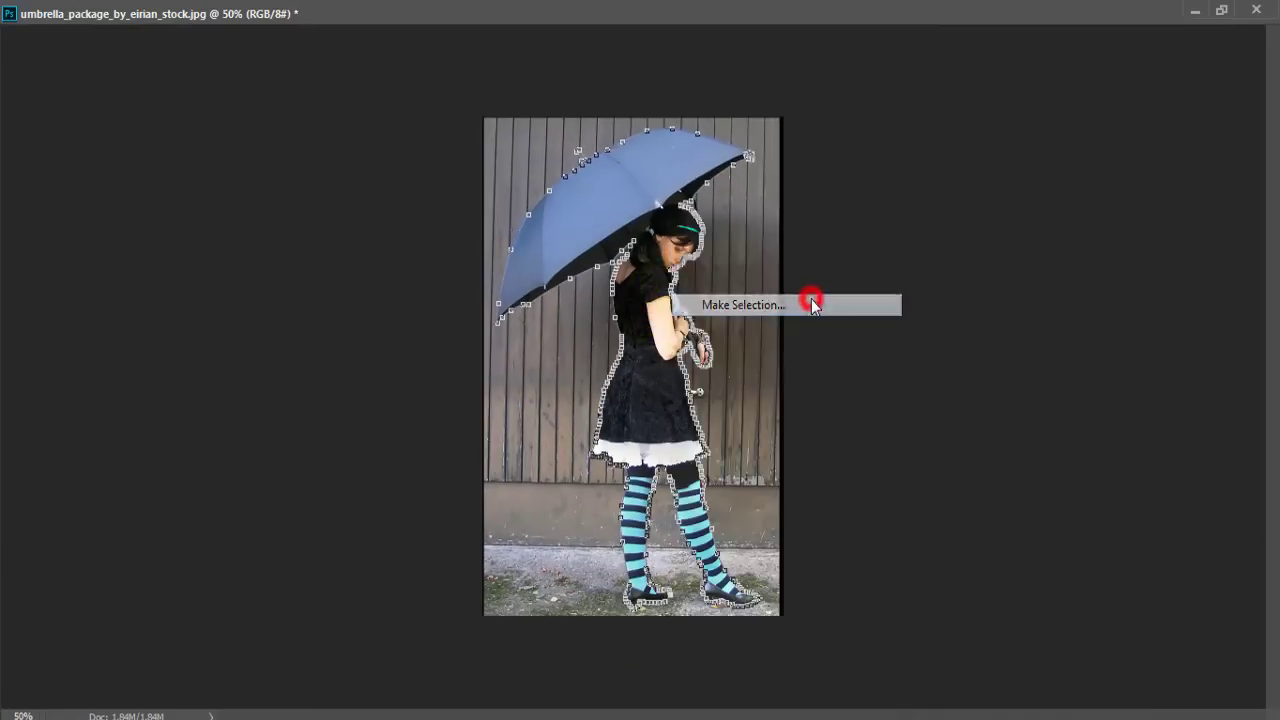
{"action": "left_click", "coordinate": [750, 206]}
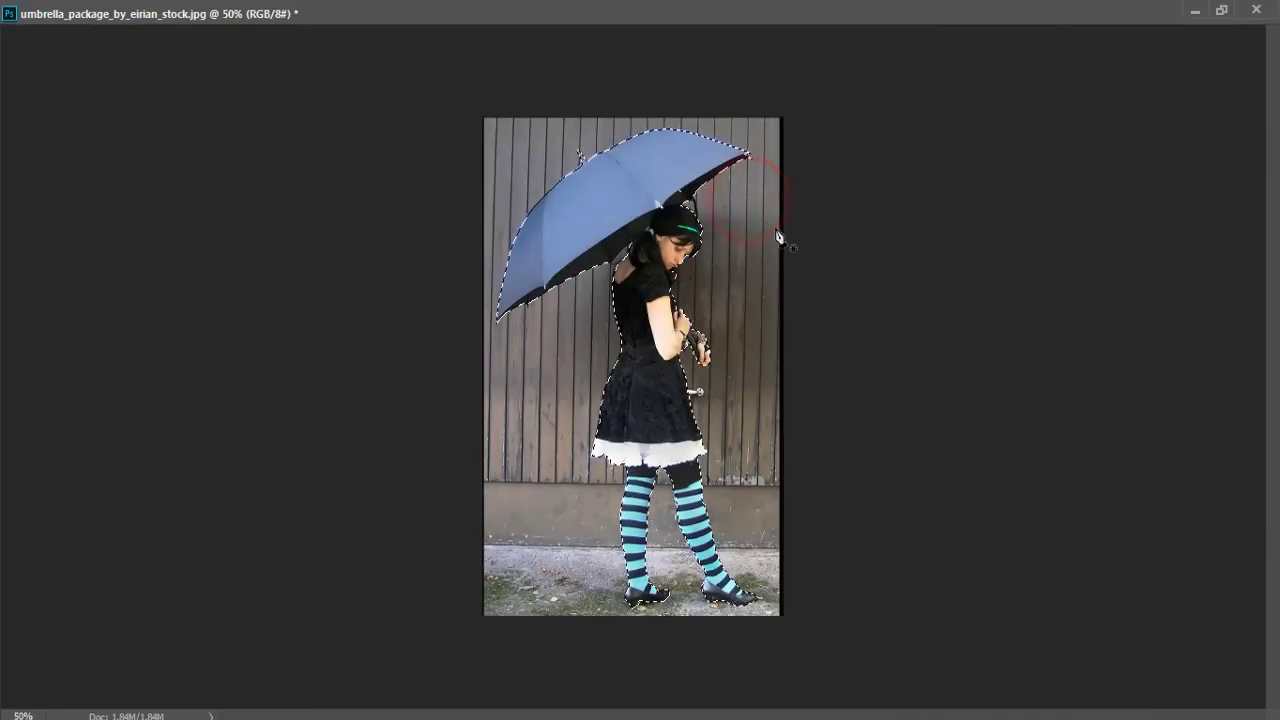
{"action": "left_click", "coordinate": [1221, 9]}
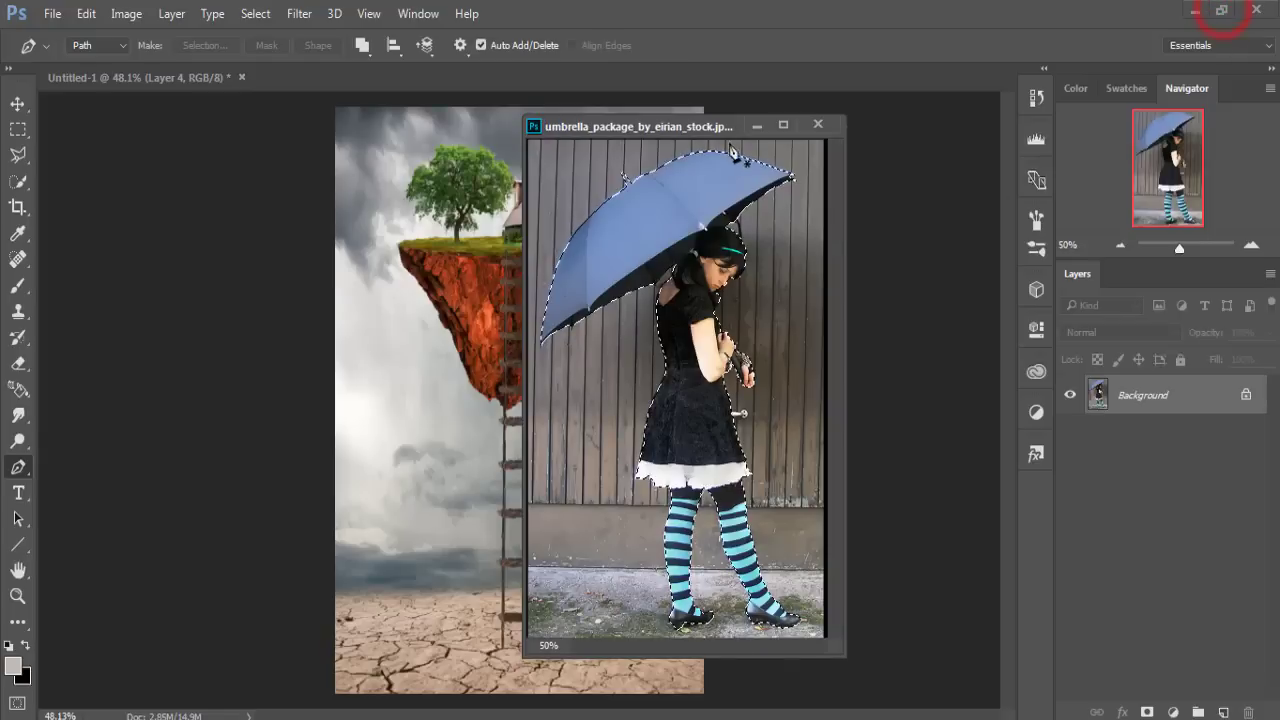
{"action": "left_click_drag", "start_coordinate": [705, 125], "coordinate": [1029, 128]}
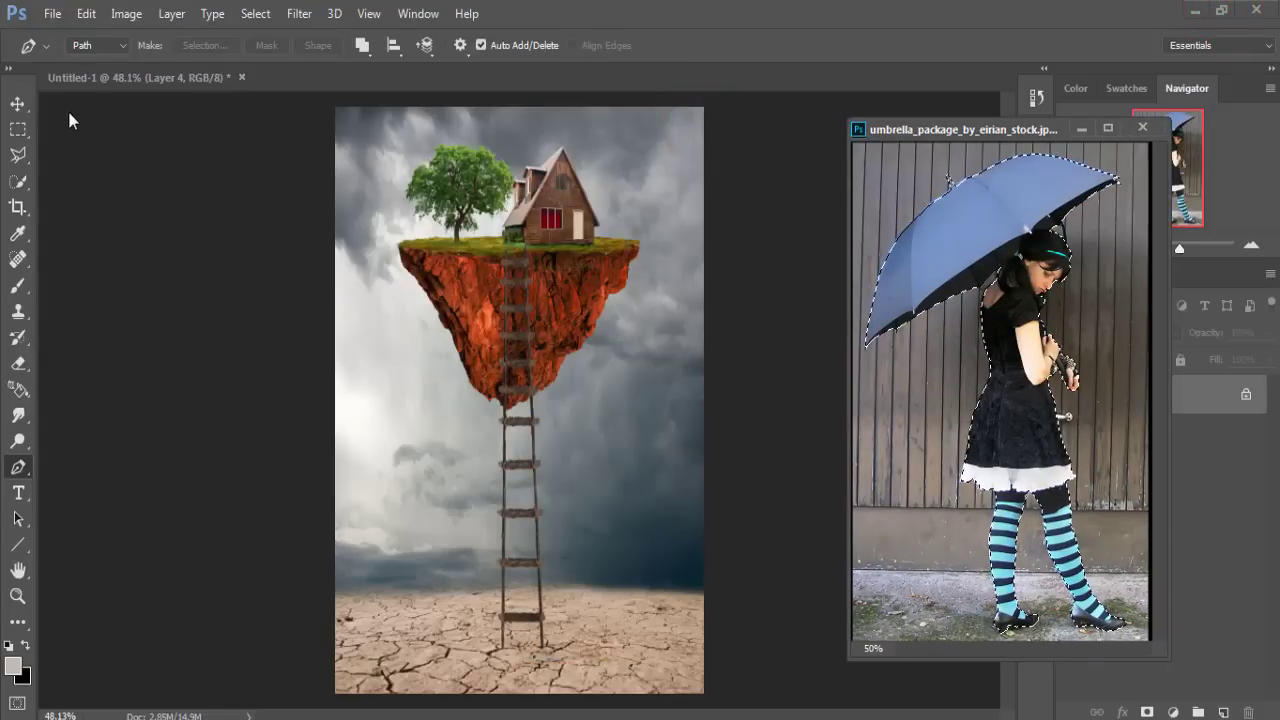
{"action": "left_click", "coordinate": [17, 104]}
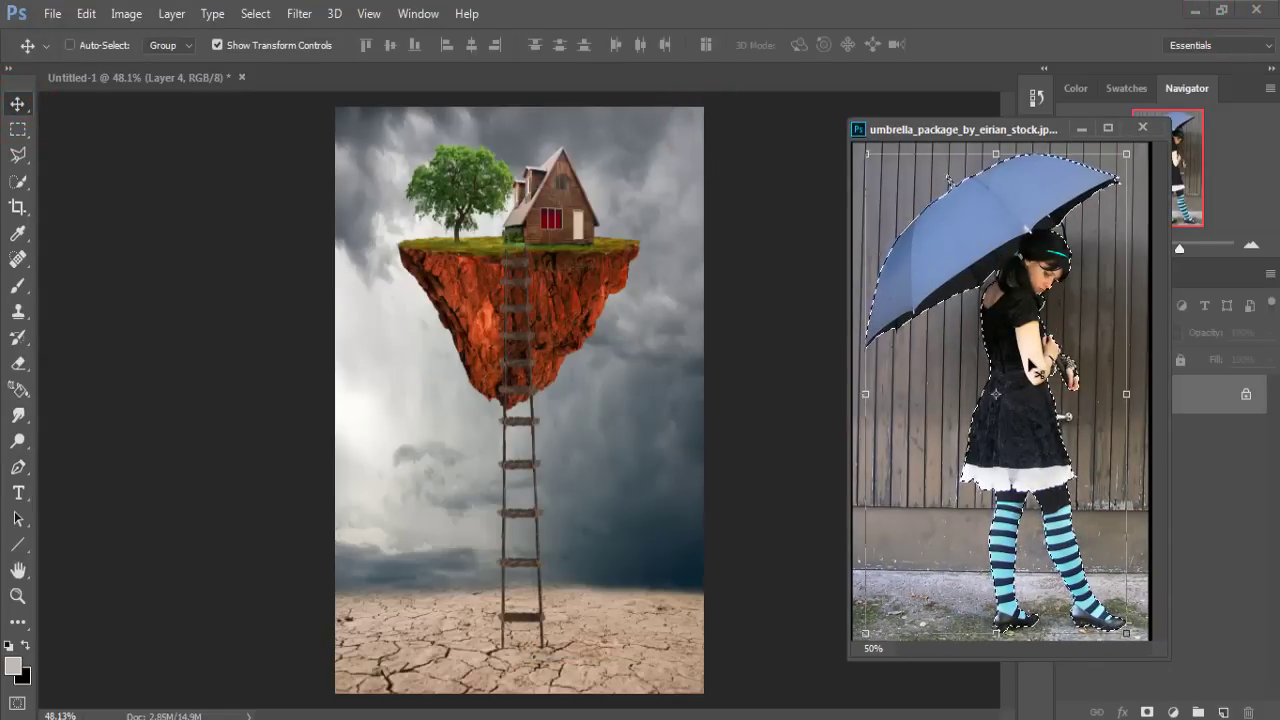
{"action": "left_click_drag", "start_coordinate": [1038, 375], "coordinate": [484, 418]}
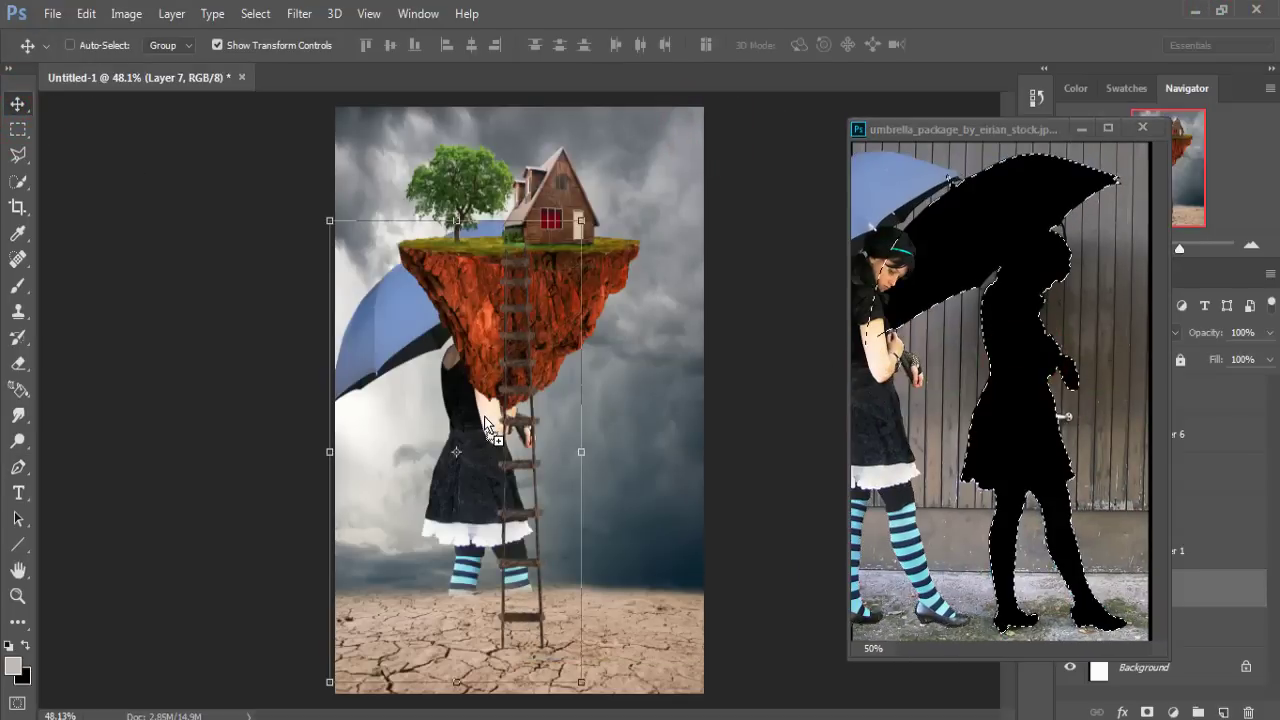
{"action": "left_click", "coordinate": [1085, 126]}
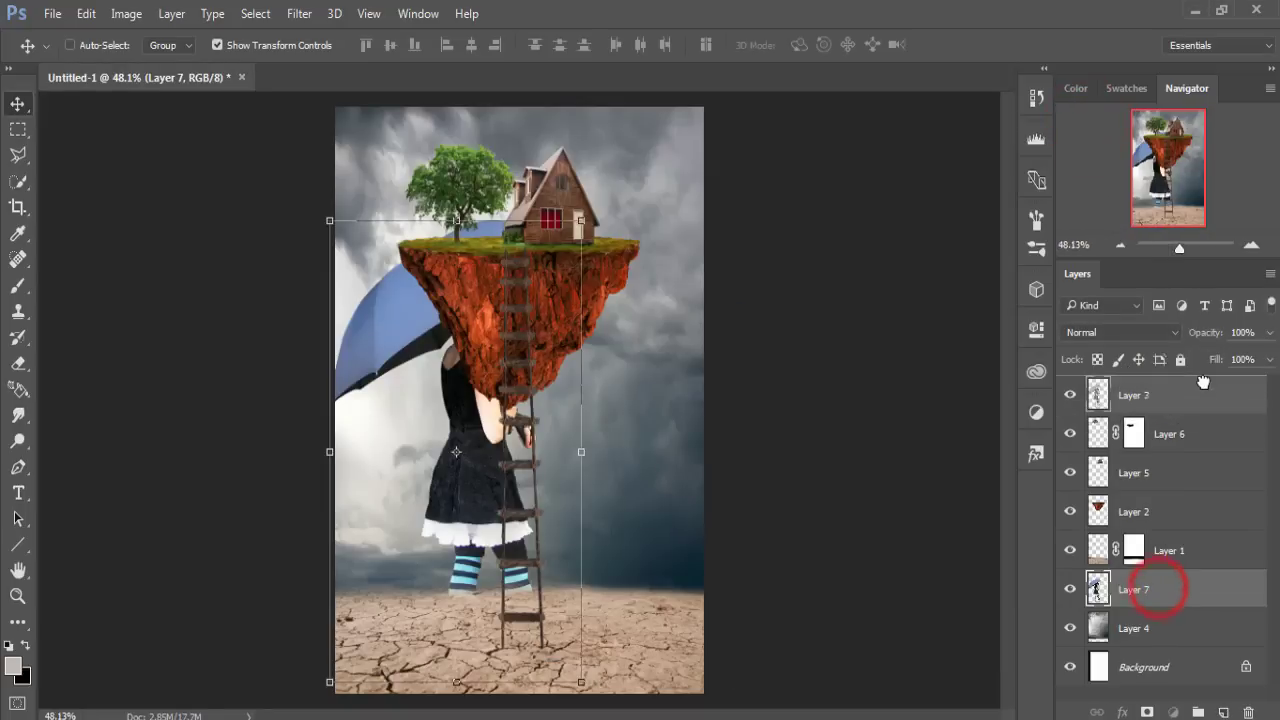
Step: Move Layer 7 above the island, shrink the girl and stand her on the ground
{"action": "left_click_drag", "start_coordinate": [1160, 591], "coordinate": [1165, 385]}
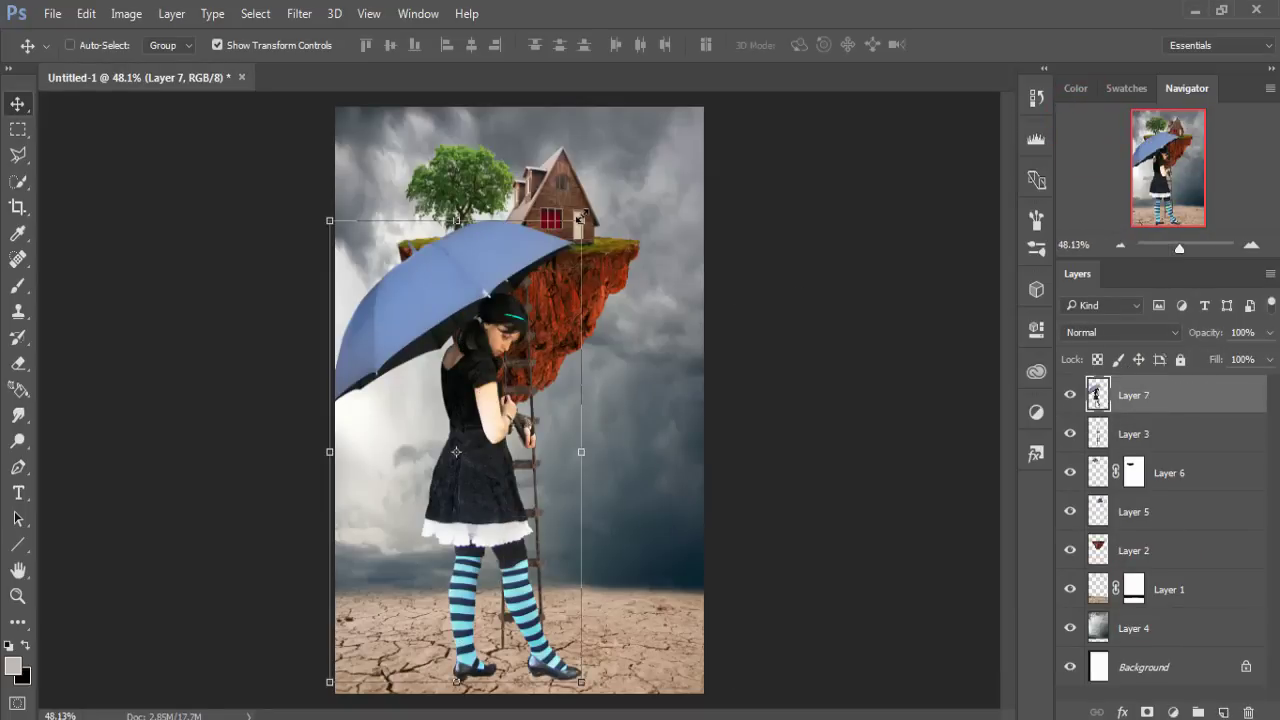
{"action": "left_click_drag", "start_coordinate": [580, 218], "coordinate": [505, 383]}
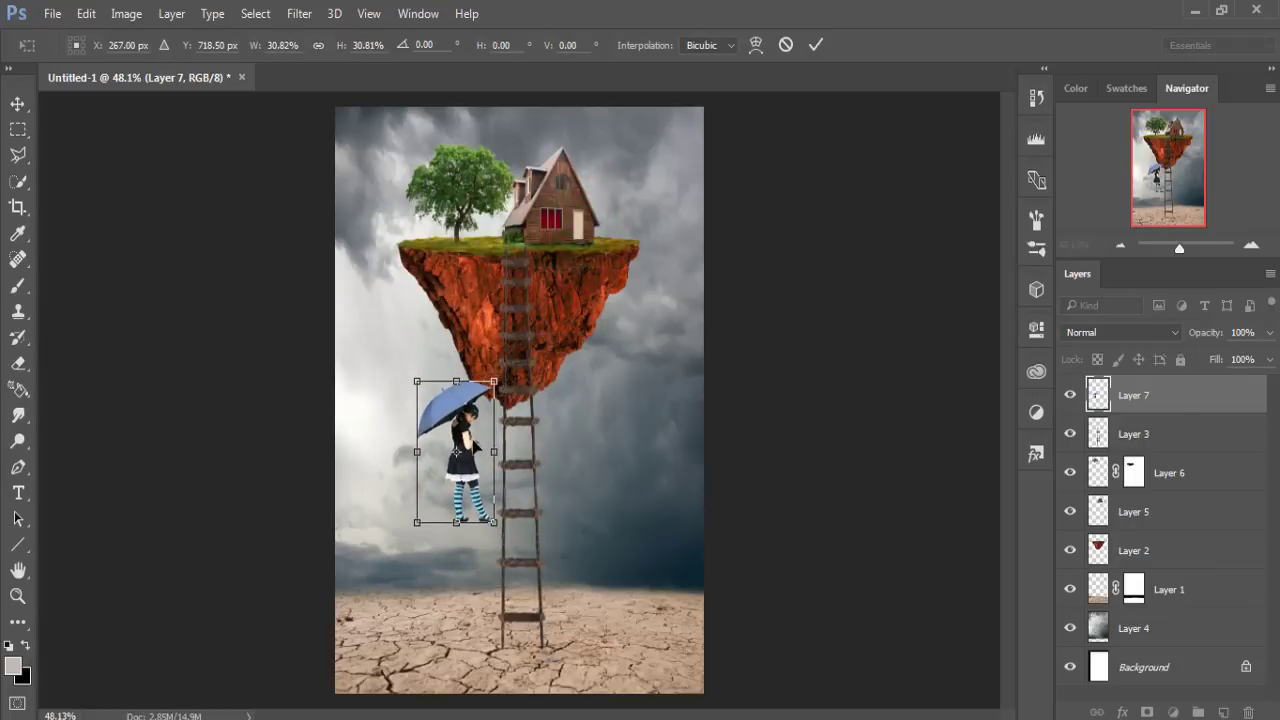
{"action": "left_click_drag", "start_coordinate": [466, 437], "coordinate": [442, 573]}
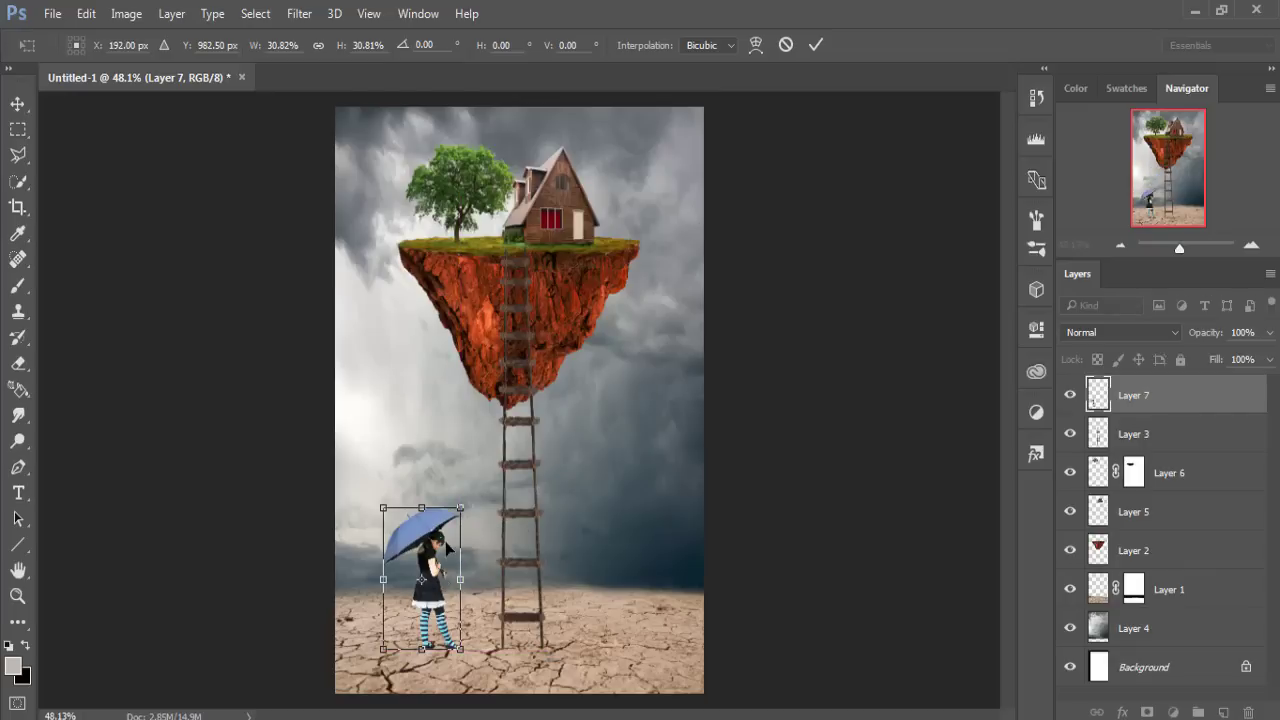
{"action": "mouse_move", "coordinate": [433, 588]}
{"action": "left_mouse_down"}
{"action": "mouse_move", "coordinate": [421, 580]}
{"action": "mouse_move", "coordinate": [430, 610]}
{"action": "left_mouse_up"}
{"action": "left_click", "coordinate": [810, 52]}
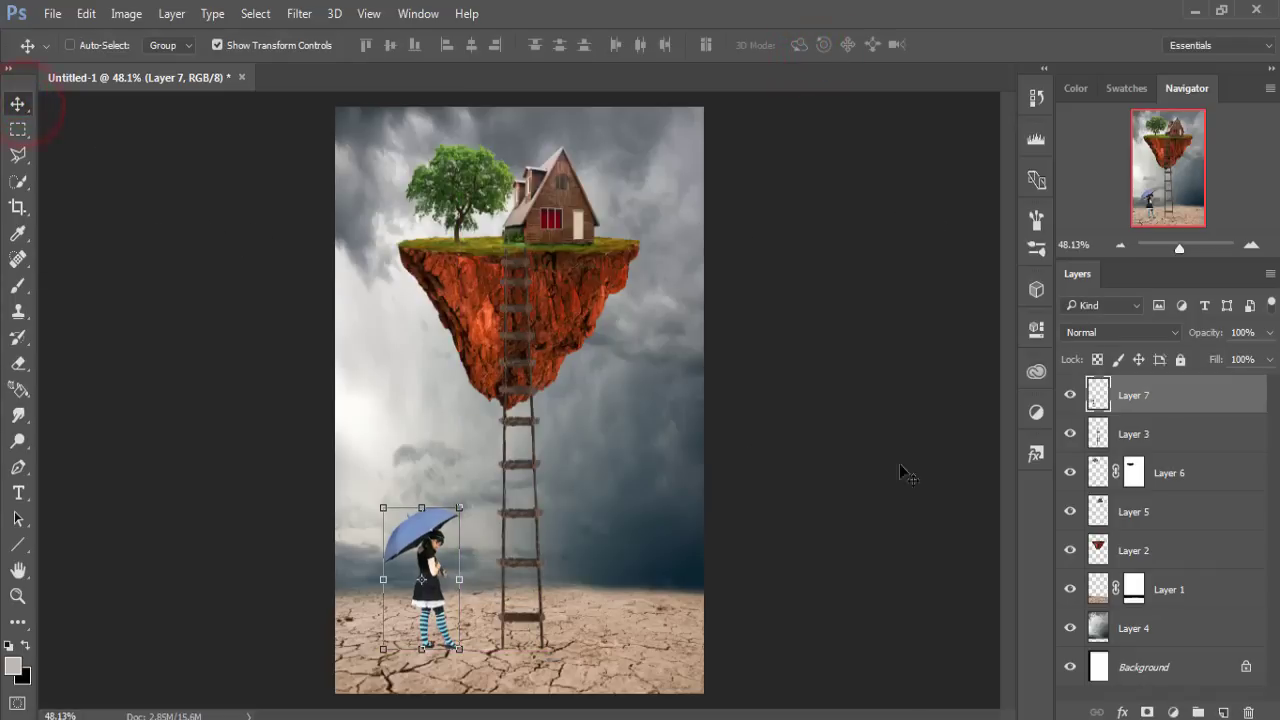
Step: Duplicate Layer 7, flip the copy vertically and set it just beneath her feet
{"action": "right_click", "coordinate": [1175, 392]}
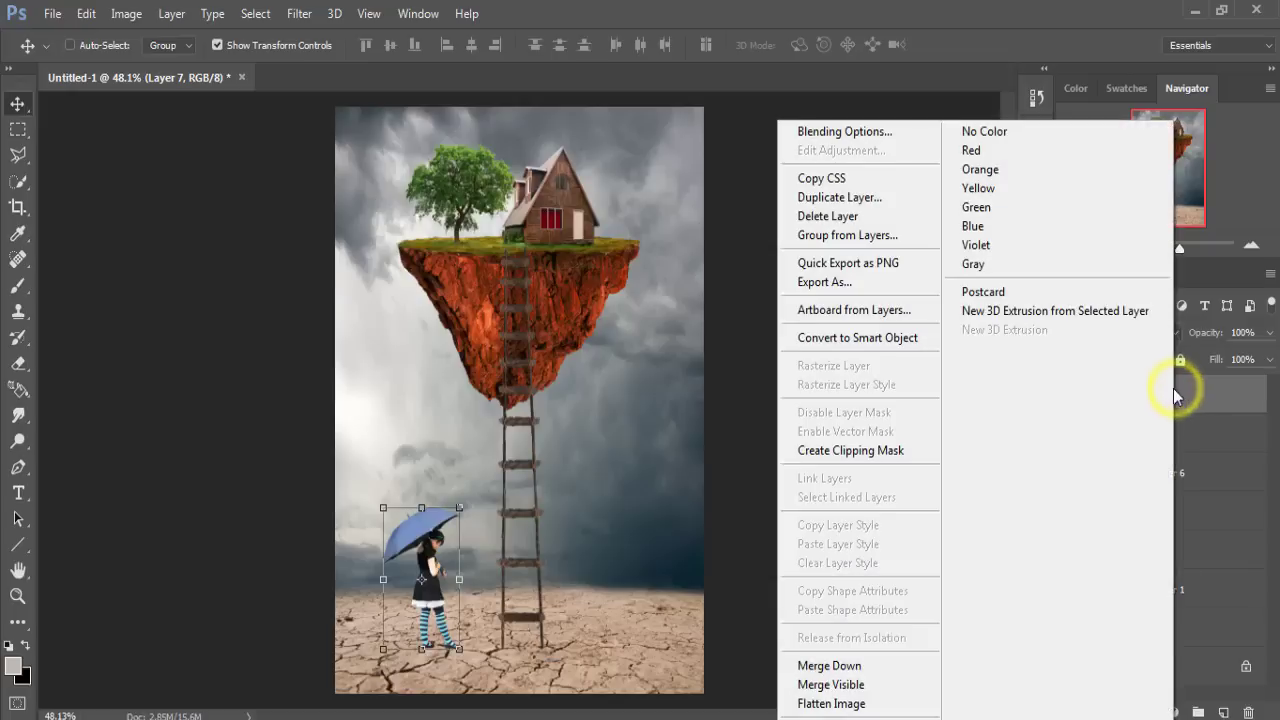
{"action": "left_click", "coordinate": [858, 197]}
{"action": "left_click", "coordinate": [1184, 240]}
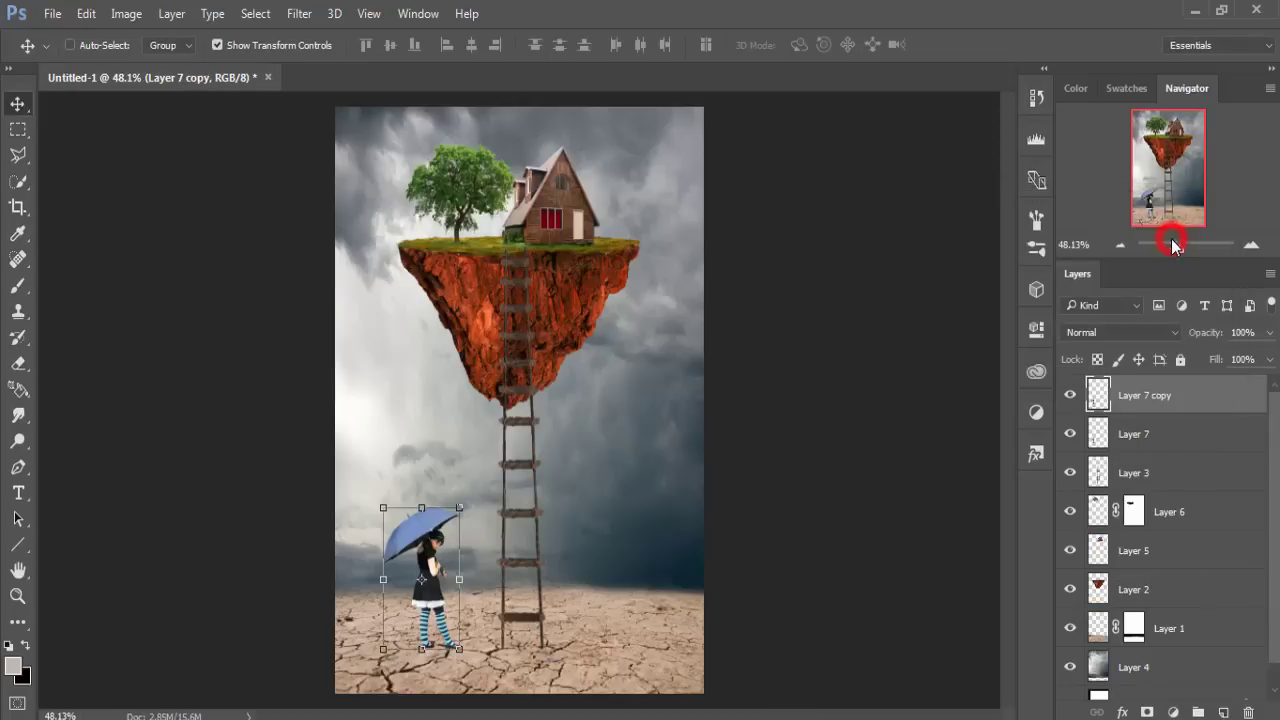
{"action": "left_click", "coordinate": [86, 13]}
{"action": "mouse_move", "coordinate": [148, 399]}
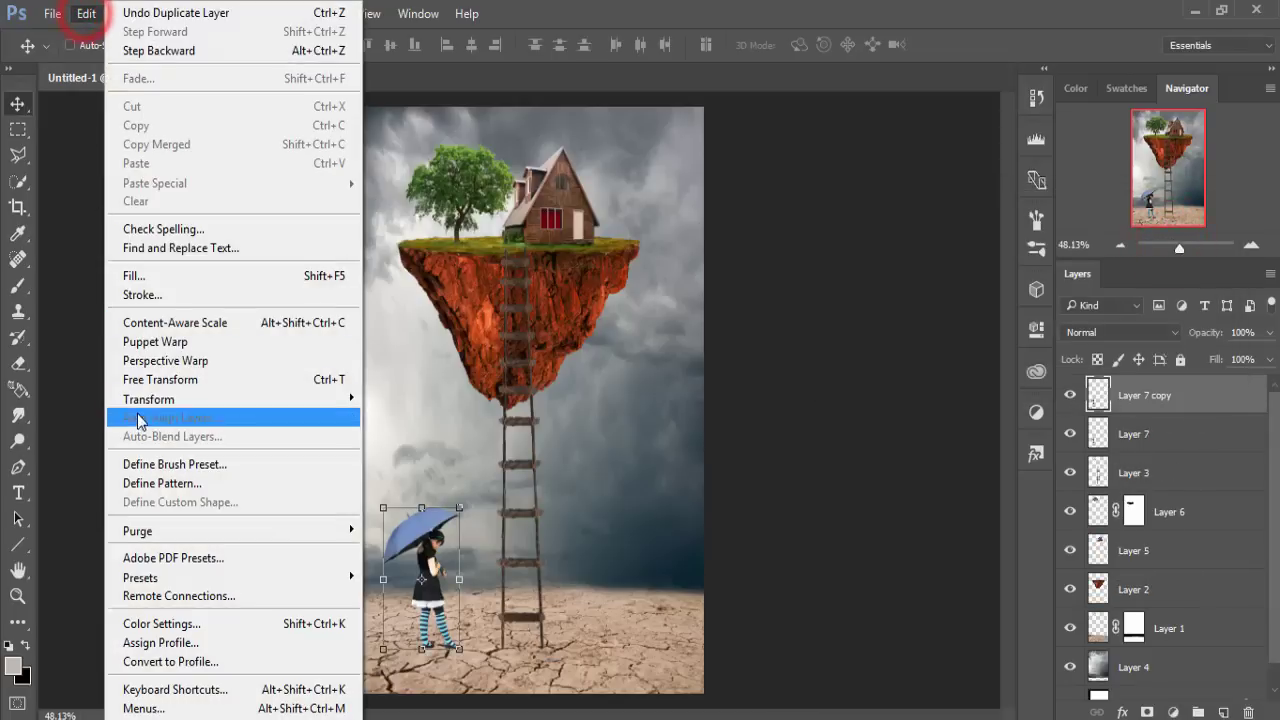
{"action": "left_click", "coordinate": [404, 633]}
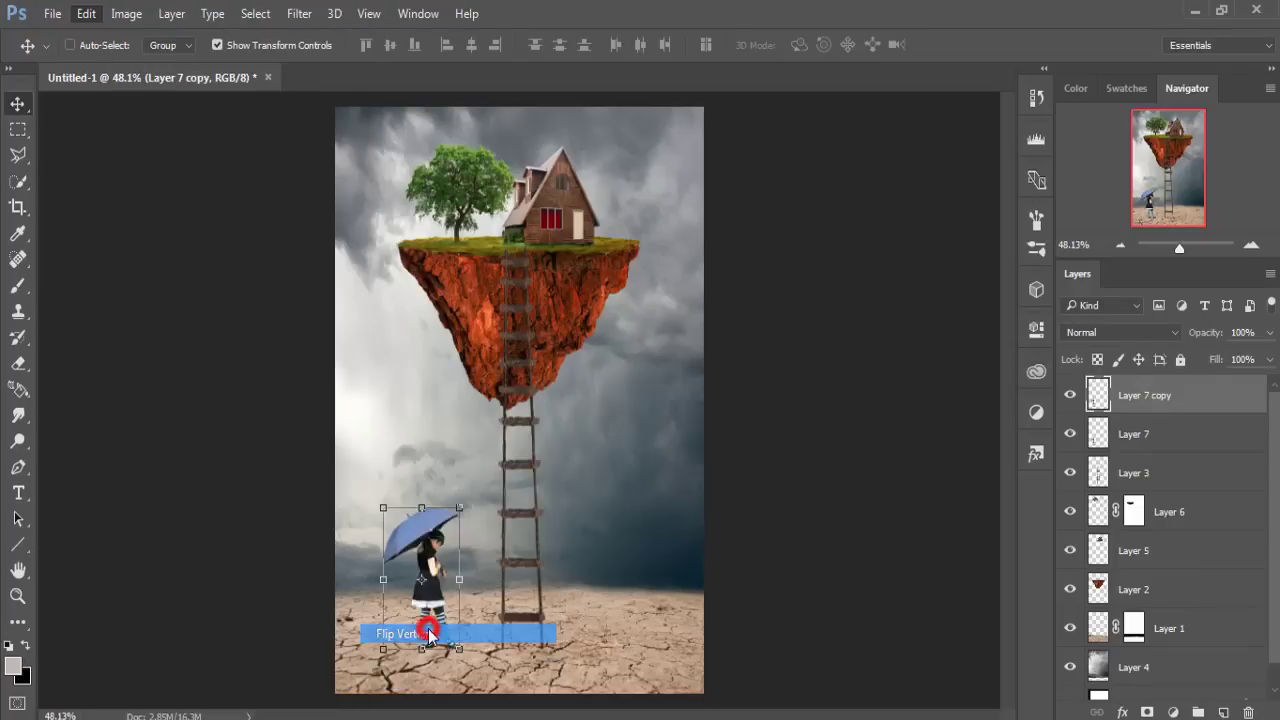
{"action": "left_click_drag", "start_coordinate": [430, 640], "coordinate": [435, 712]}
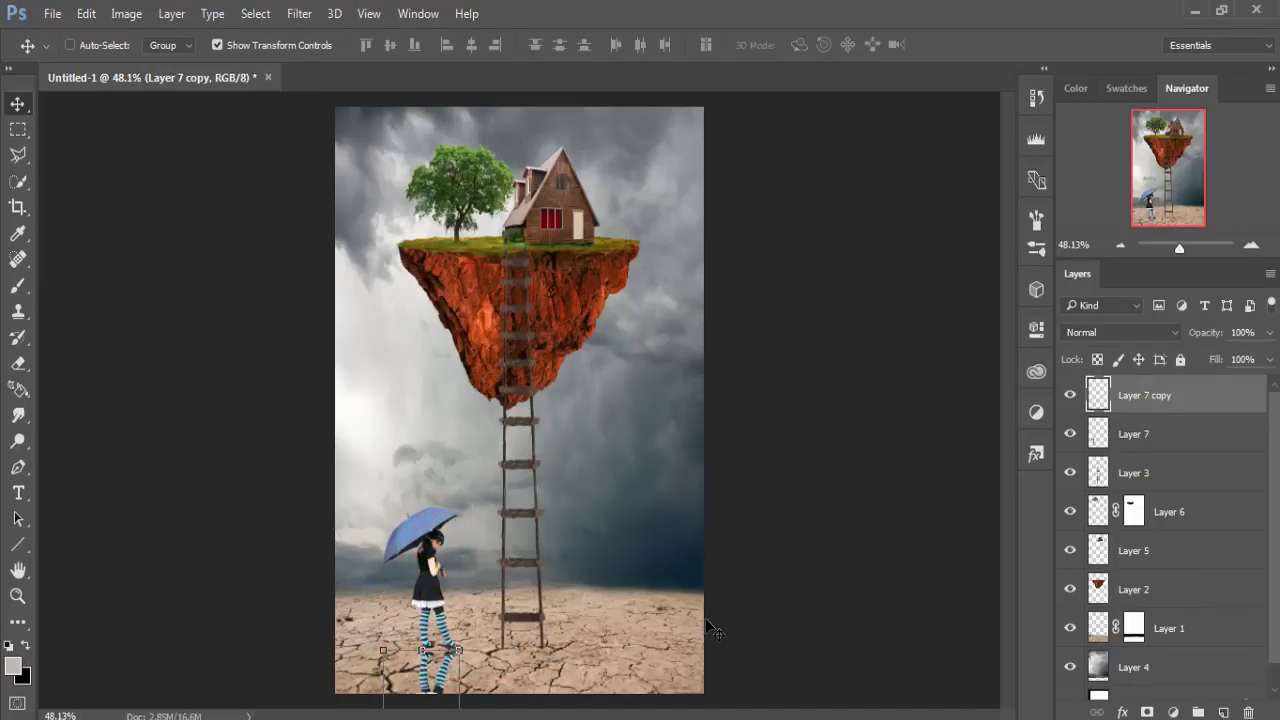
{"action": "key", "text": "Up"}
{"action": "key", "text": "Up"}
{"action": "key", "text": "Up"}
{"action": "key", "text": "Up"}
{"action": "key", "text": "Up"}
{"action": "key", "text": "Up"}
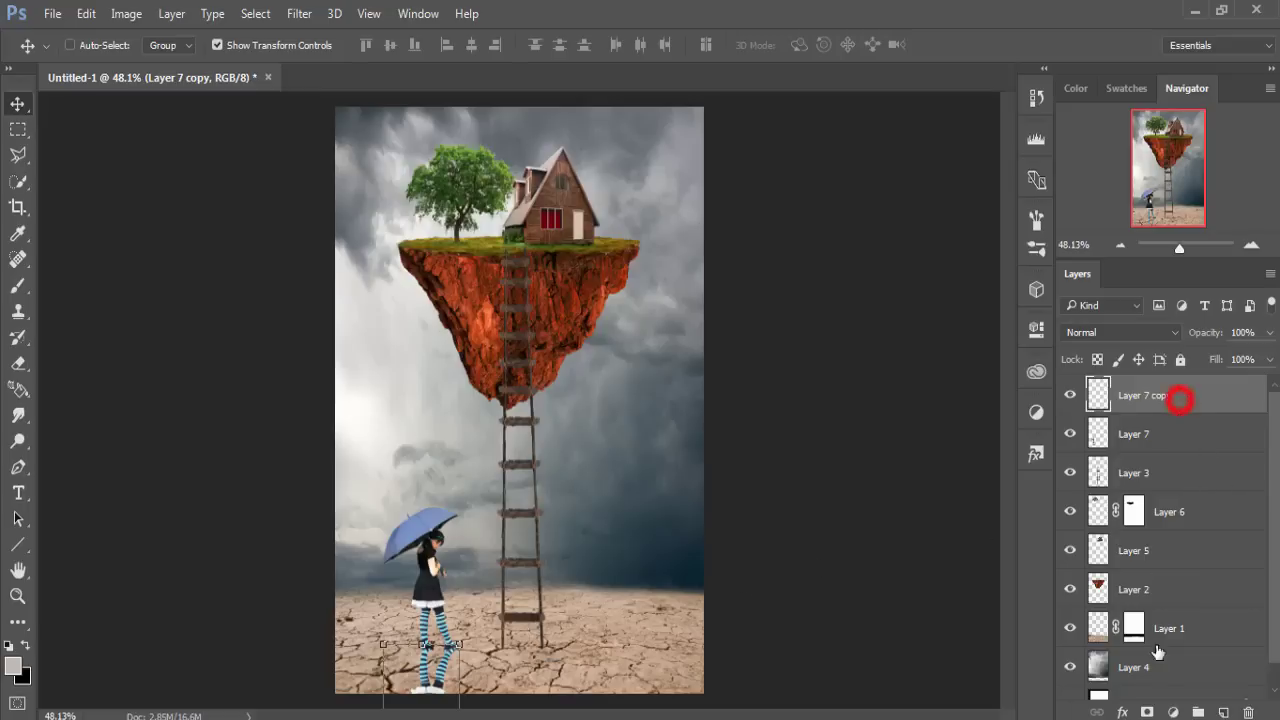
Step: Try an Inner Shadow on Layer 7 copy, discard it, and reselect the copy
{"action": "left_click", "coordinate": [1123, 711]}
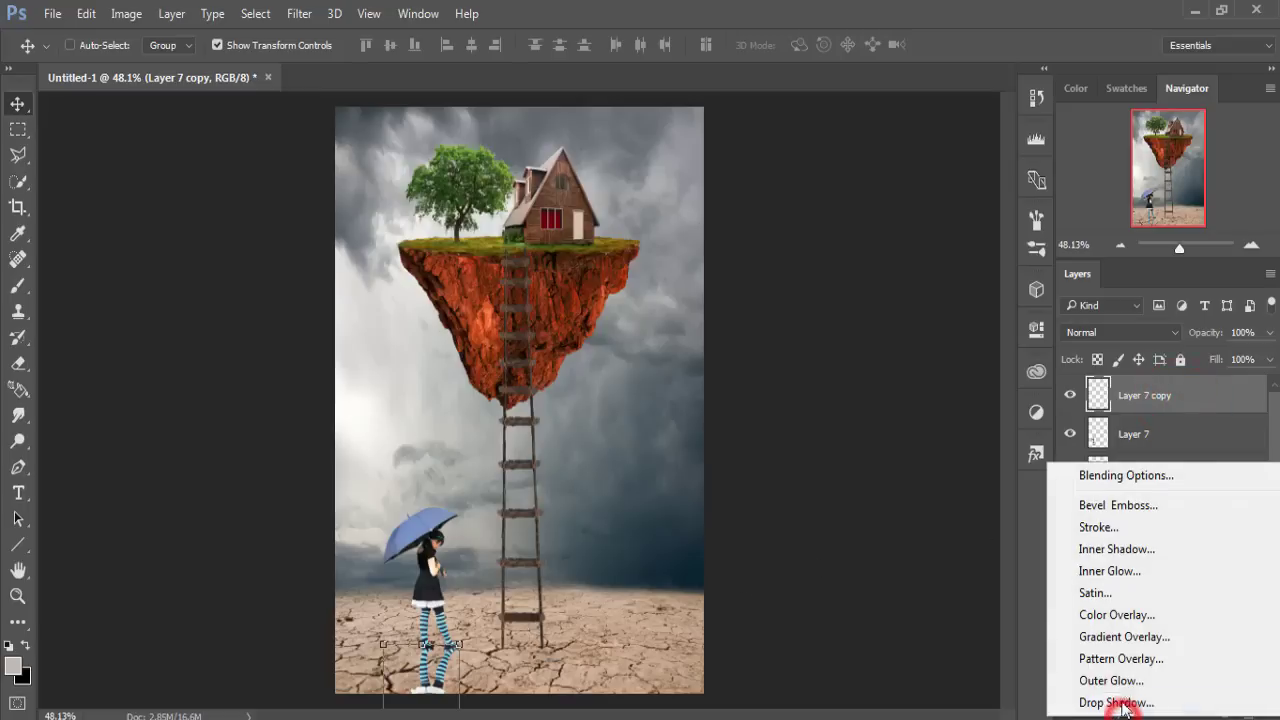
{"action": "left_click", "coordinate": [1125, 550]}
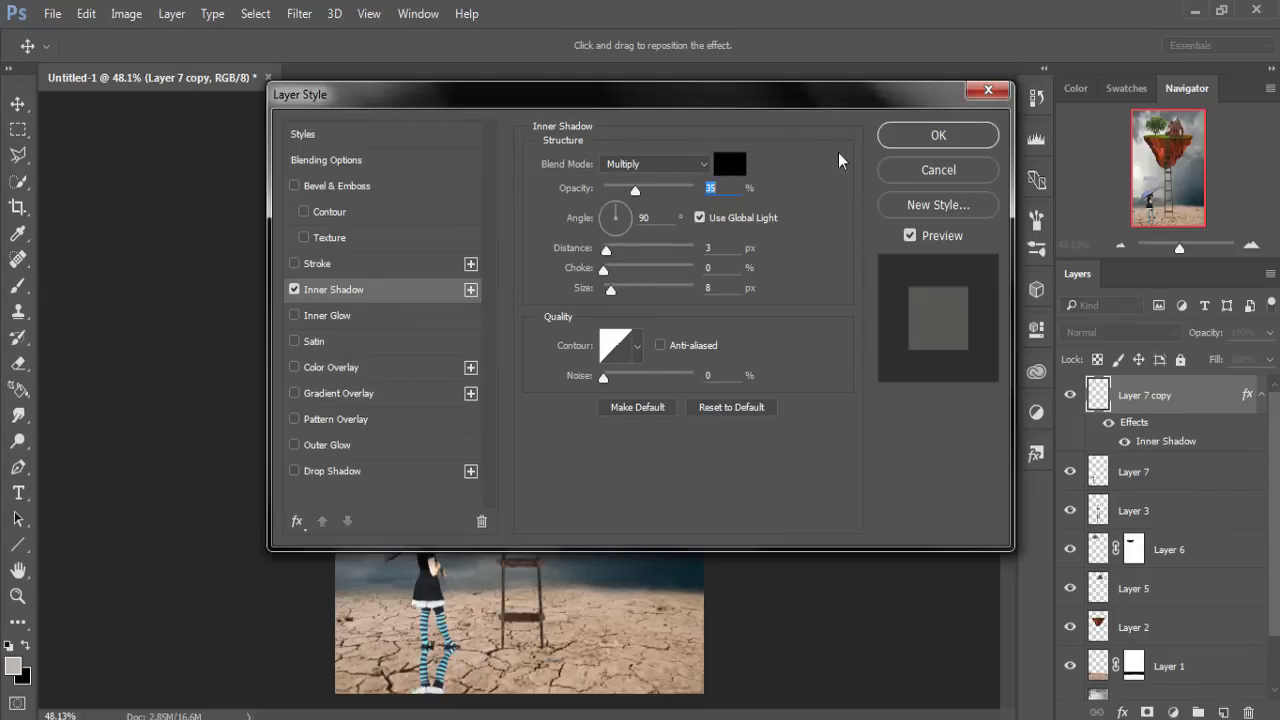
{"action": "left_click", "coordinate": [977, 97]}
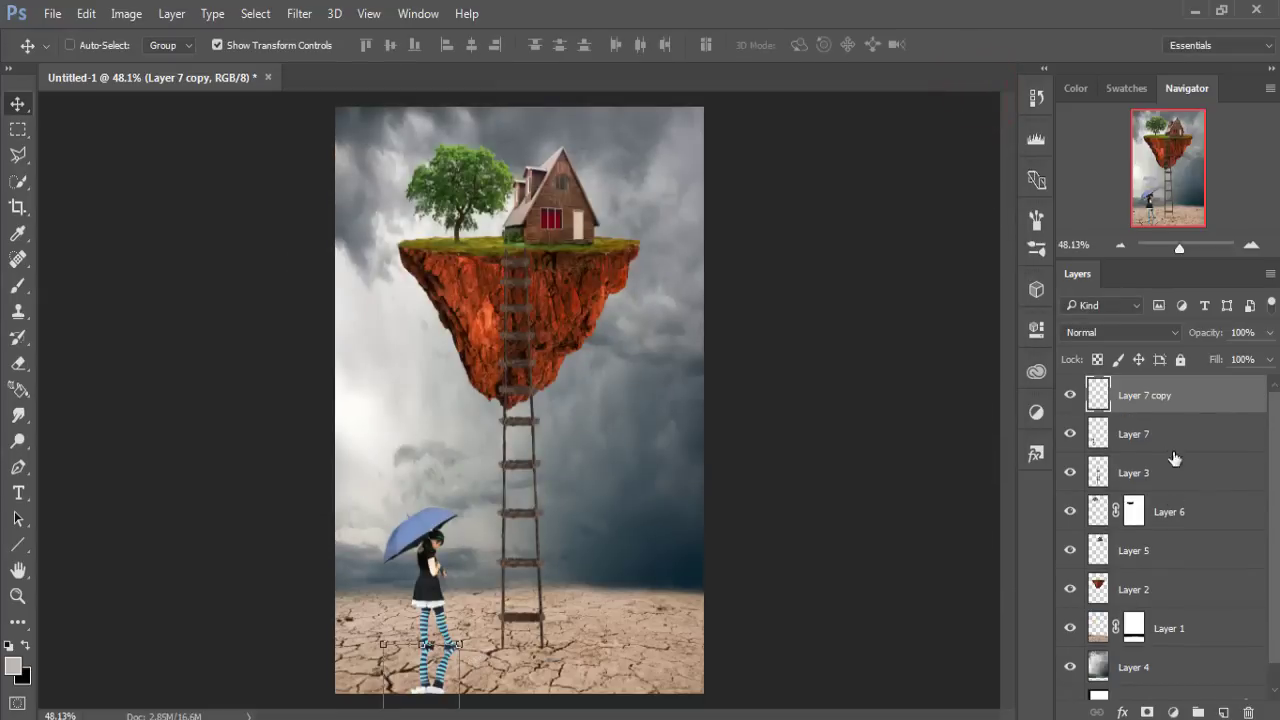
{"action": "left_click", "coordinate": [16, 104]}
{"action": "left_click", "coordinate": [1127, 440]}
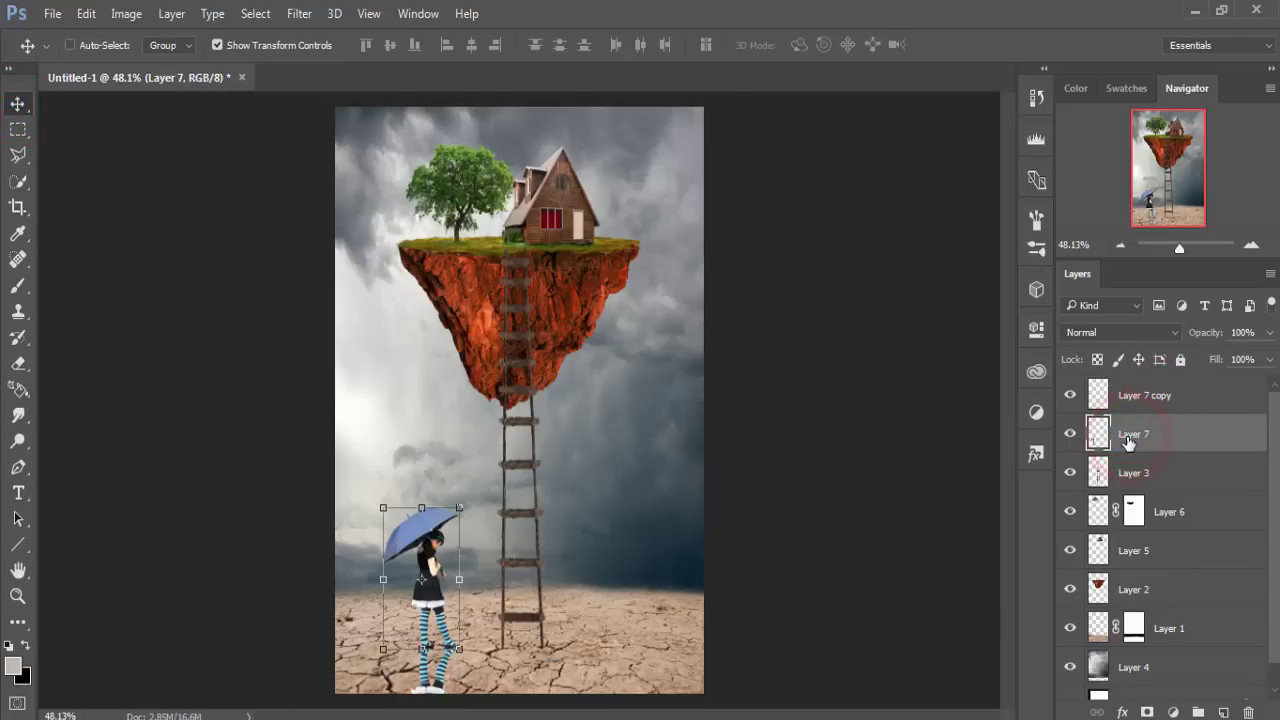
{"action": "left_click", "coordinate": [1128, 398]}
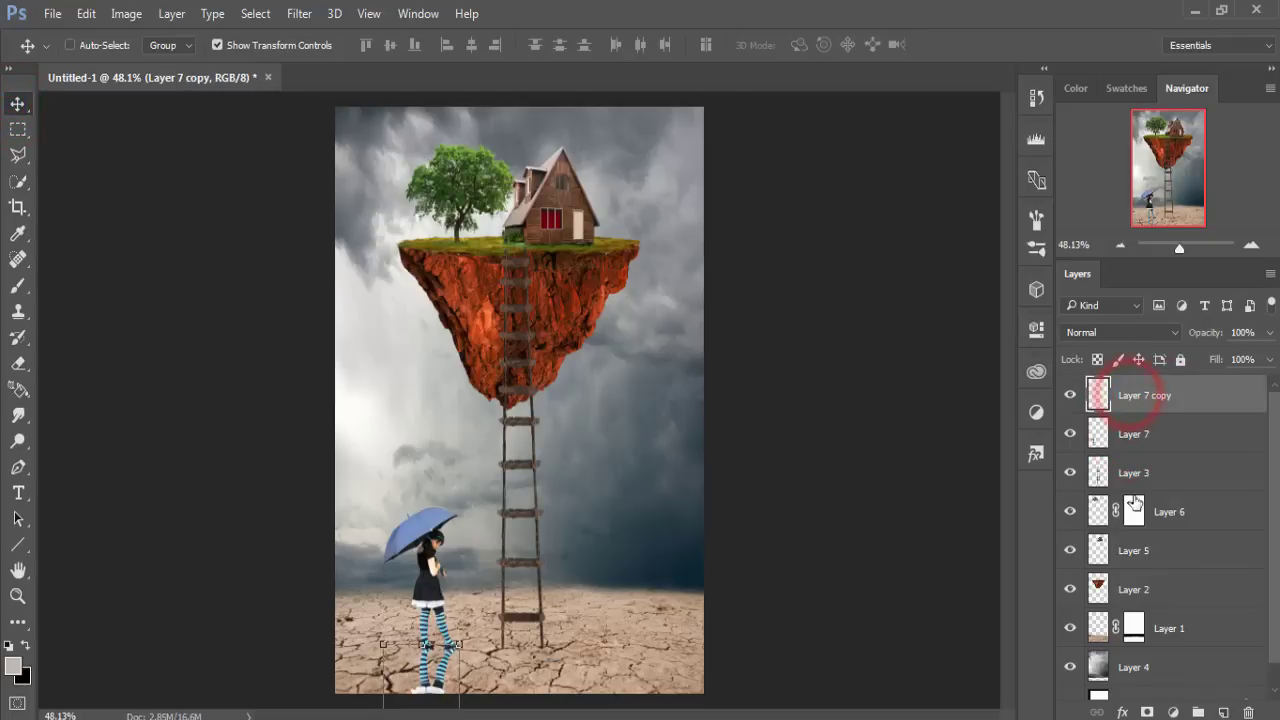
{"action": "left_click", "coordinate": [1122, 712]}
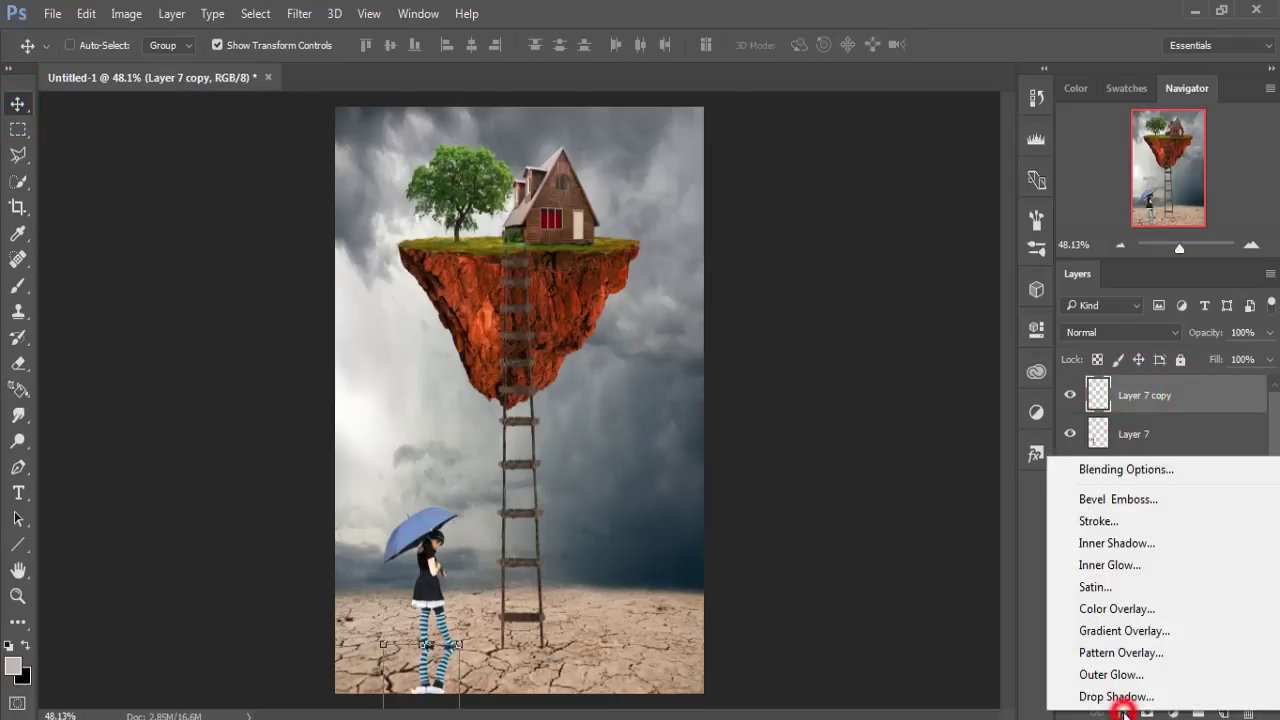
Step: Give Layer 7 copy a black Color Overlay at 100% opacity
{"action": "left_click", "coordinate": [1118, 613]}
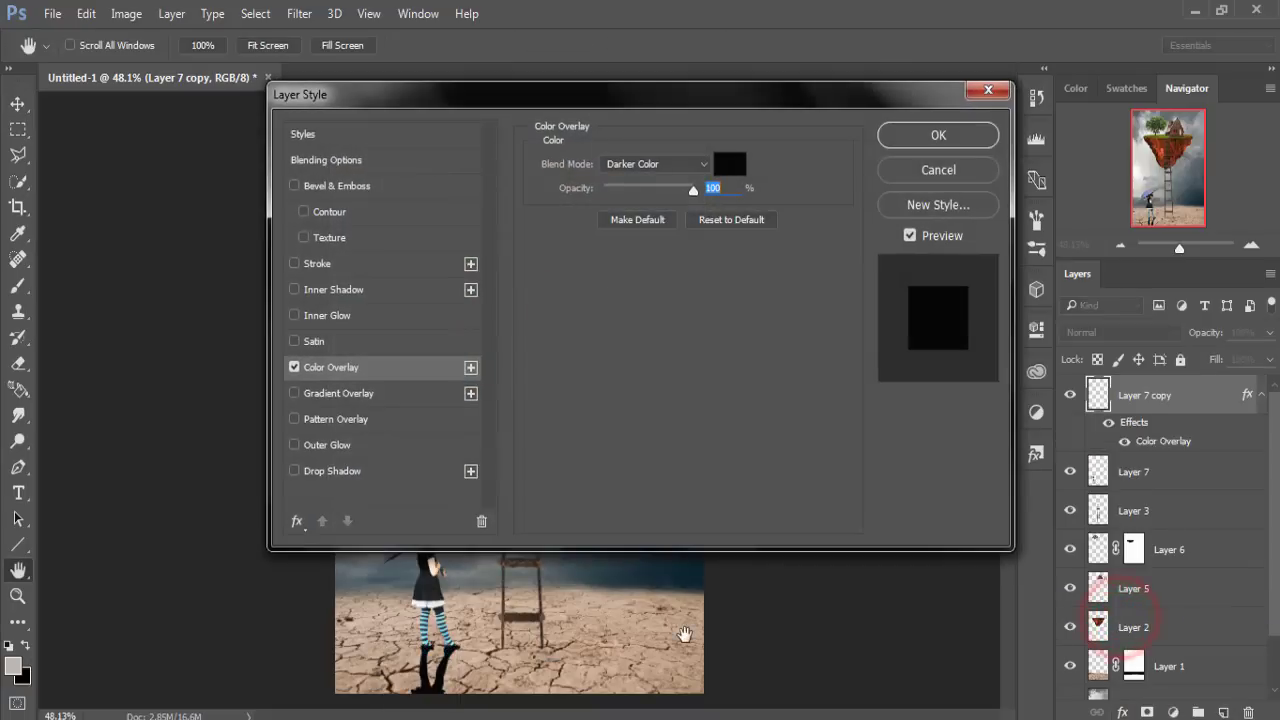
{"action": "left_click", "coordinate": [951, 137]}
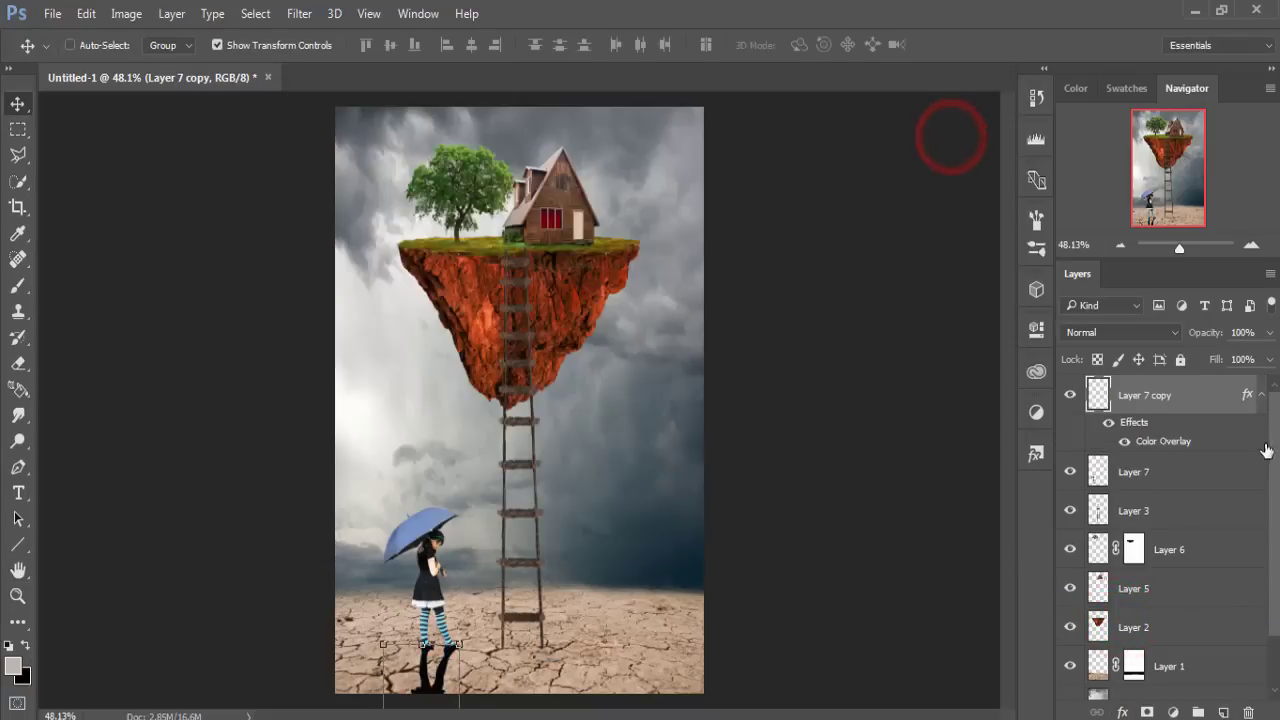
{"action": "left_click", "coordinate": [1270, 332]}
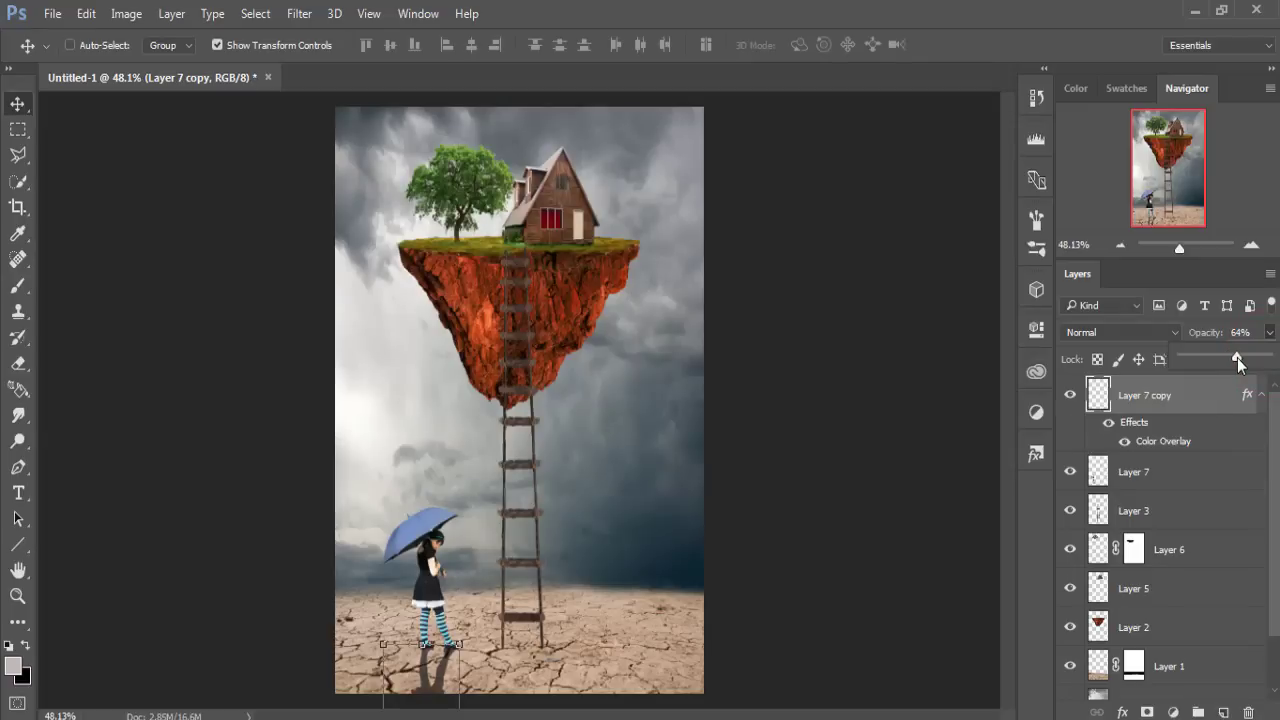
{"action": "left_click_drag", "start_coordinate": [1238, 362], "coordinate": [1267, 358]}
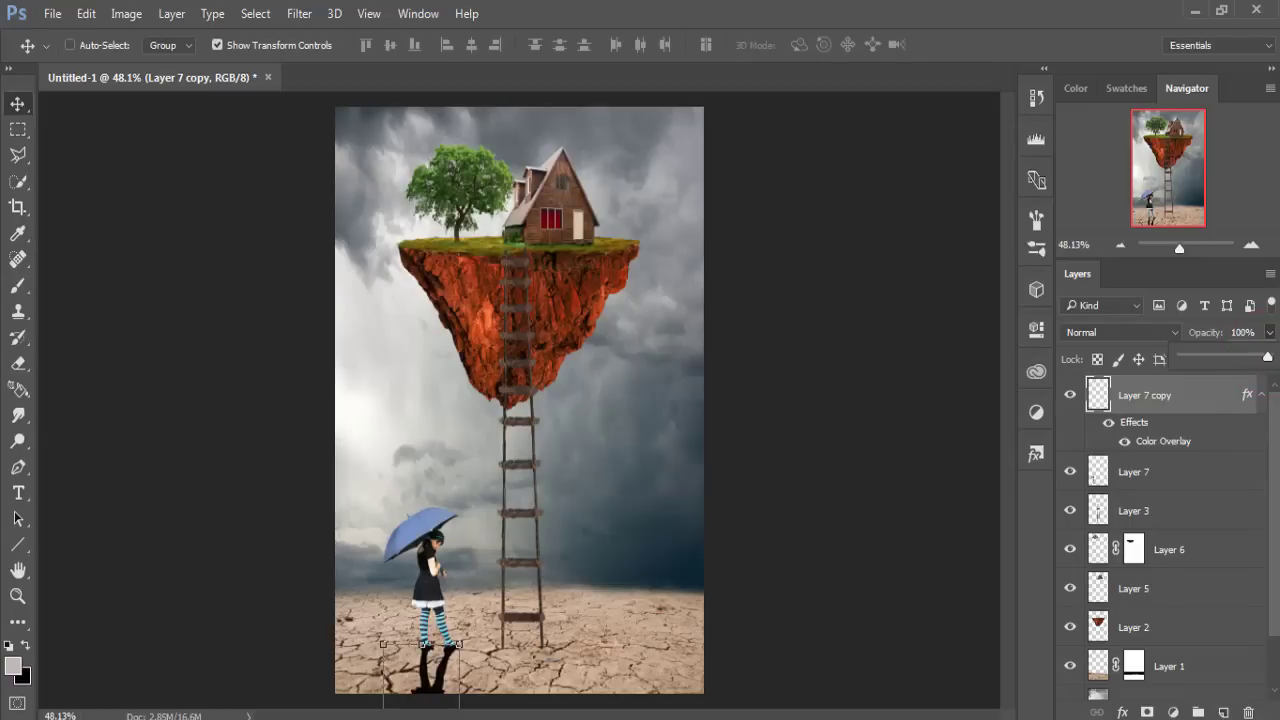
Step: Blur the shadow with Gaussian Blur radius 1.7 and fade it to 57% opacity
{"action": "left_click", "coordinate": [299, 13]}
{"action": "mouse_move", "coordinate": [308, 233]}
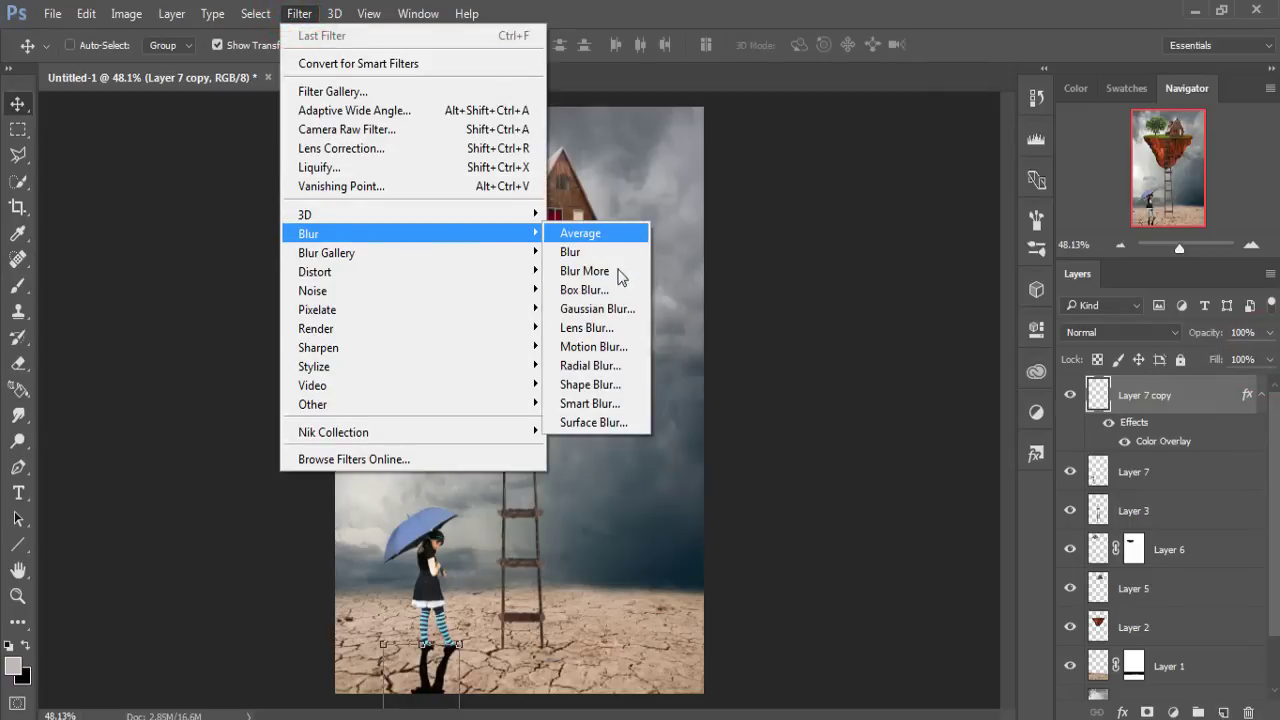
{"action": "left_click", "coordinate": [597, 309]}
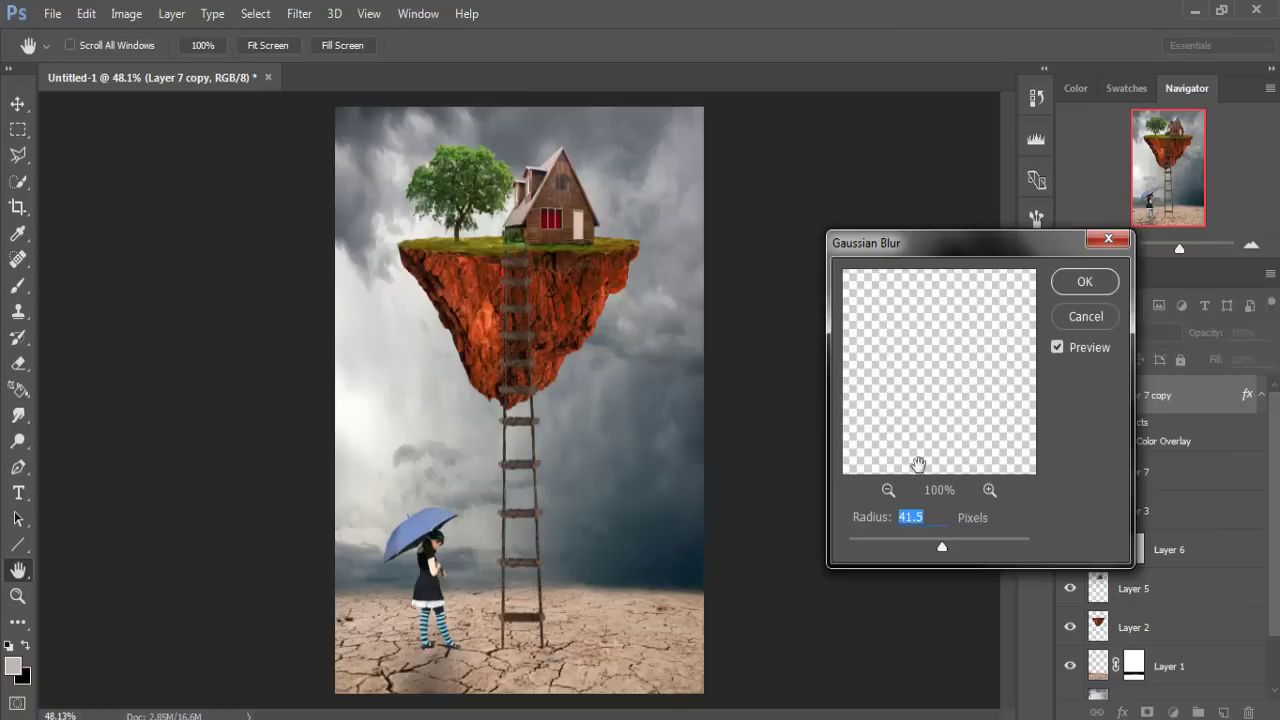
{"action": "left_click_drag", "start_coordinate": [942, 548], "coordinate": [867, 545]}
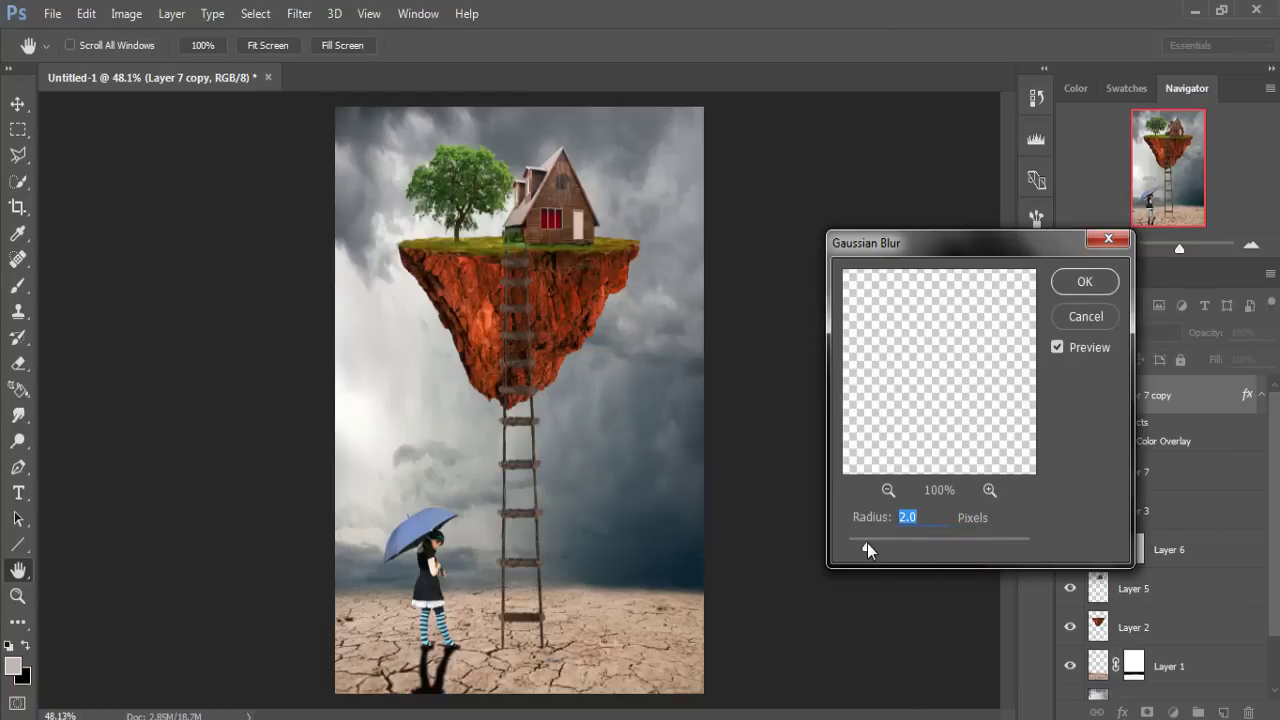
{"action": "left_click_drag", "start_coordinate": [867, 543], "coordinate": [860, 542]}
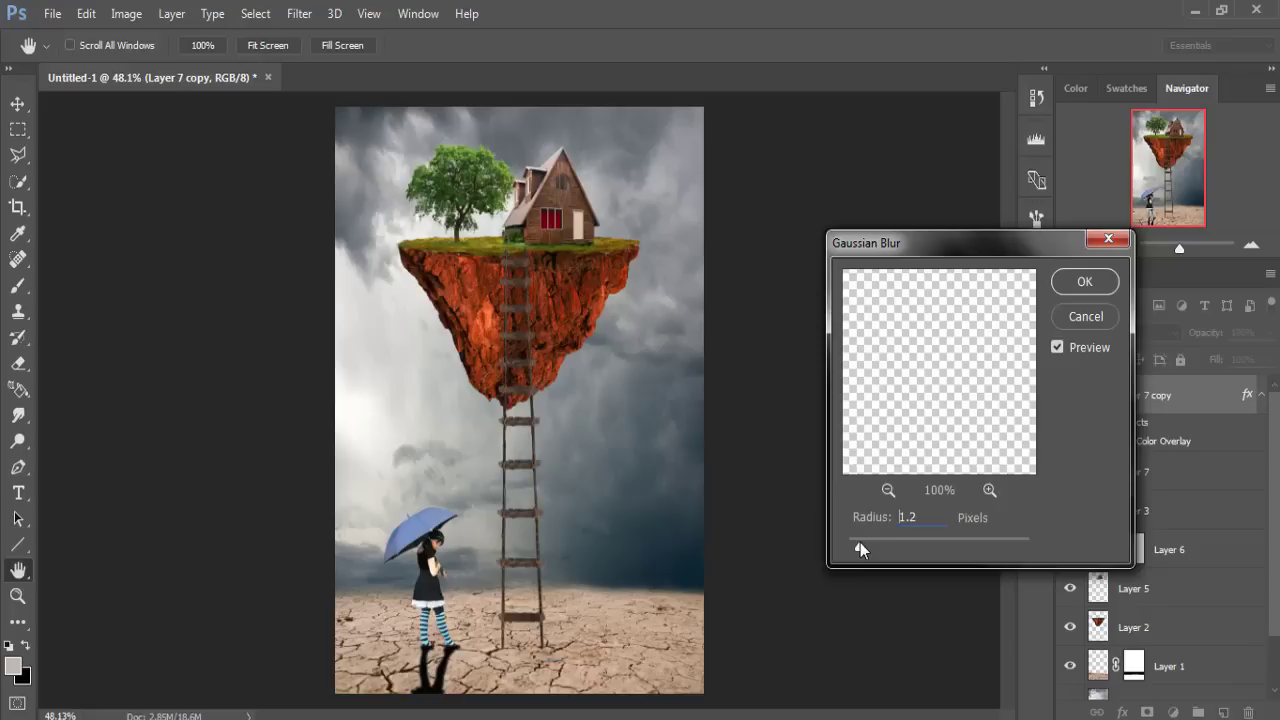
{"action": "left_click", "coordinate": [1086, 283]}
{"action": "left_click", "coordinate": [1269, 332]}
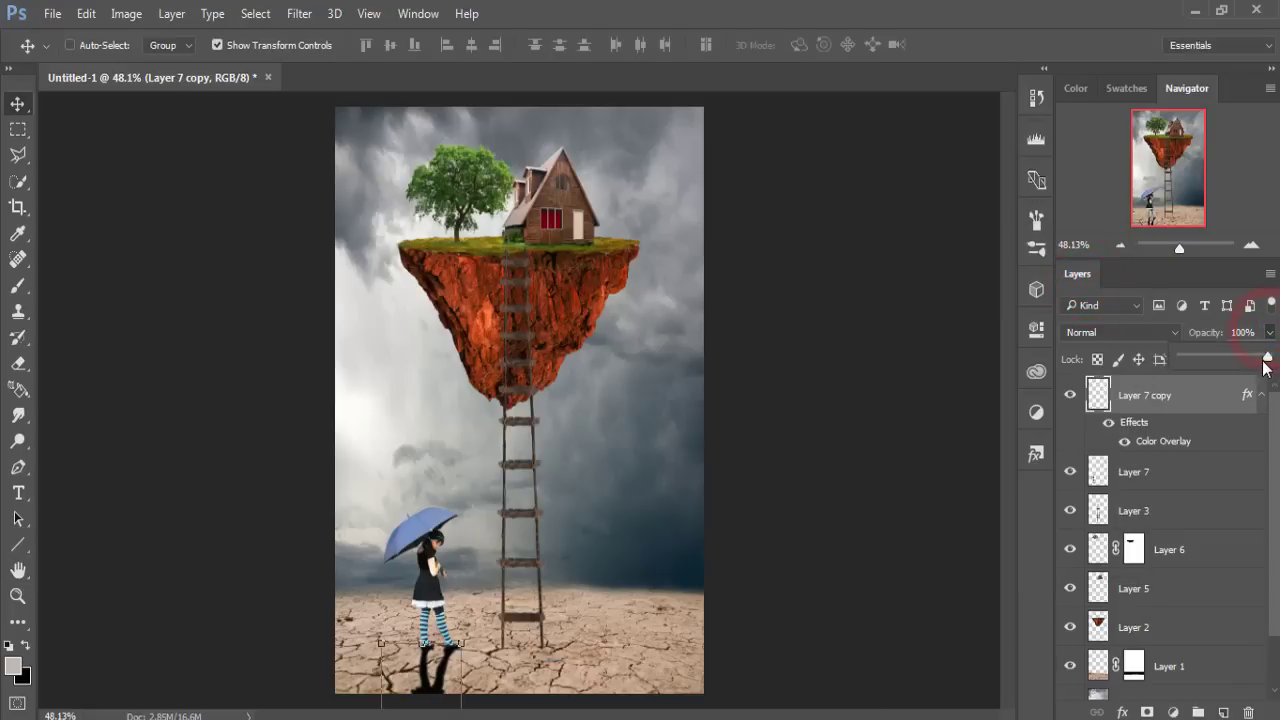
{"action": "left_click_drag", "start_coordinate": [1255, 358], "coordinate": [1244, 357]}
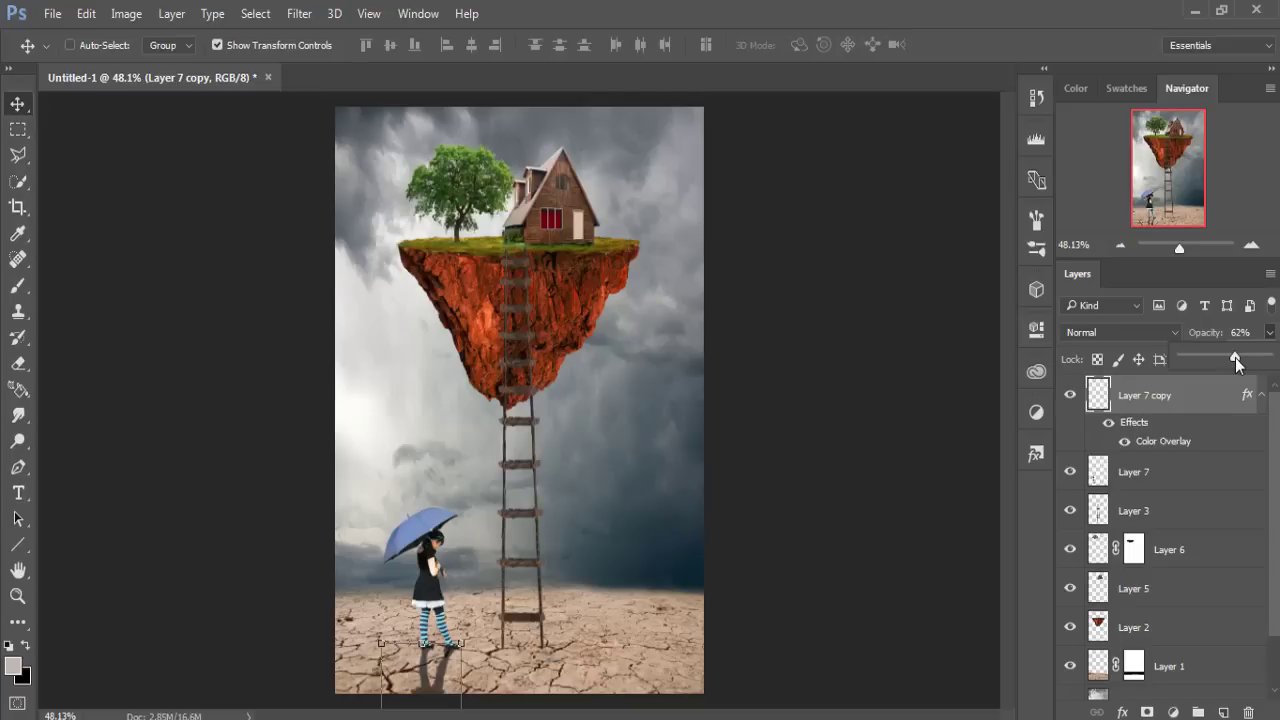
{"action": "left_click_drag", "start_coordinate": [1235, 357], "coordinate": [1230, 357]}
Step: Duplicate the ladder layer, flip the copy vertically and place it down on the ground
{"action": "left_click", "coordinate": [1133, 510]}
{"action": "right_click", "coordinate": [1133, 522]}
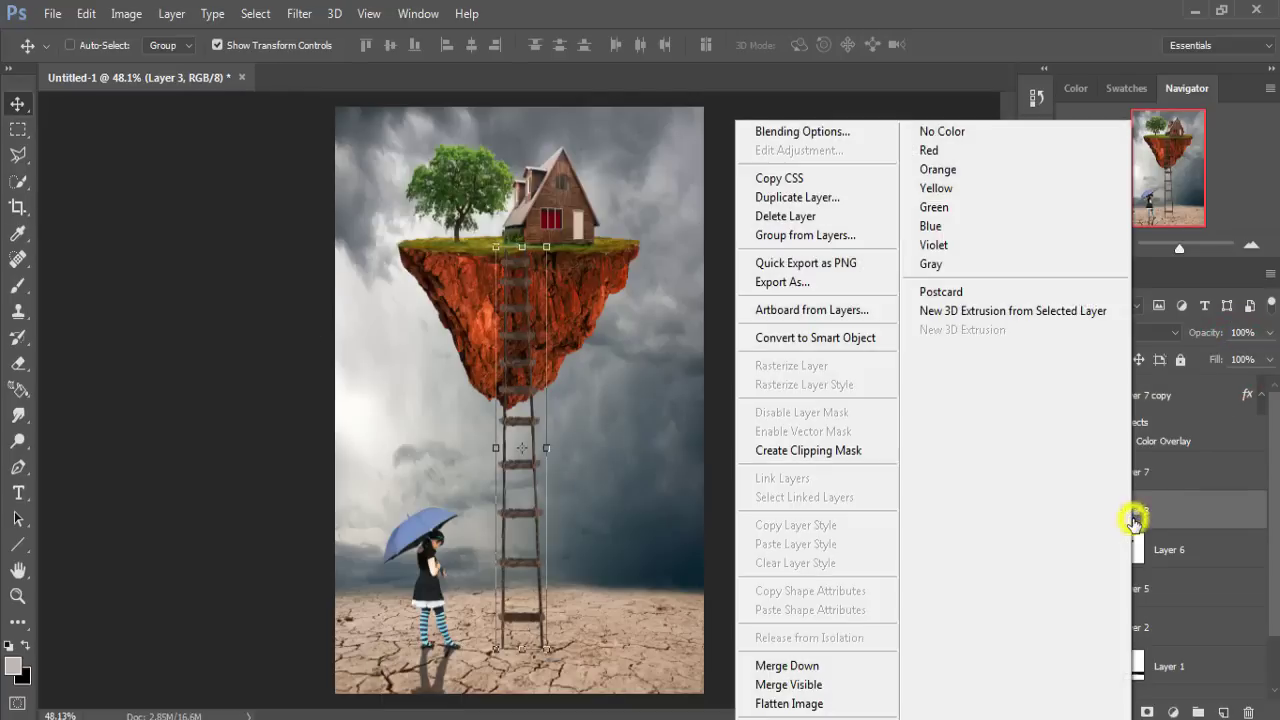
{"action": "left_click", "coordinate": [784, 199]}
{"action": "left_click", "coordinate": [1183, 237]}
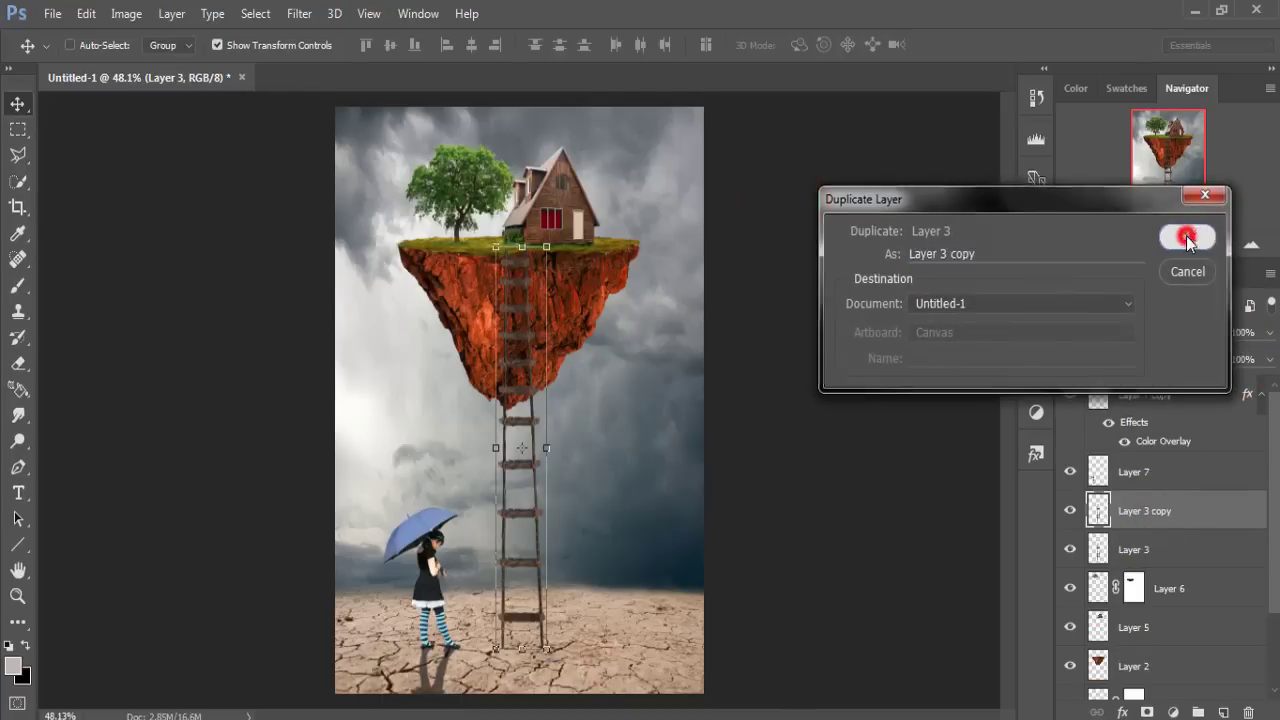
{"action": "left_click", "coordinate": [95, 19]}
{"action": "mouse_move", "coordinate": [230, 398]}
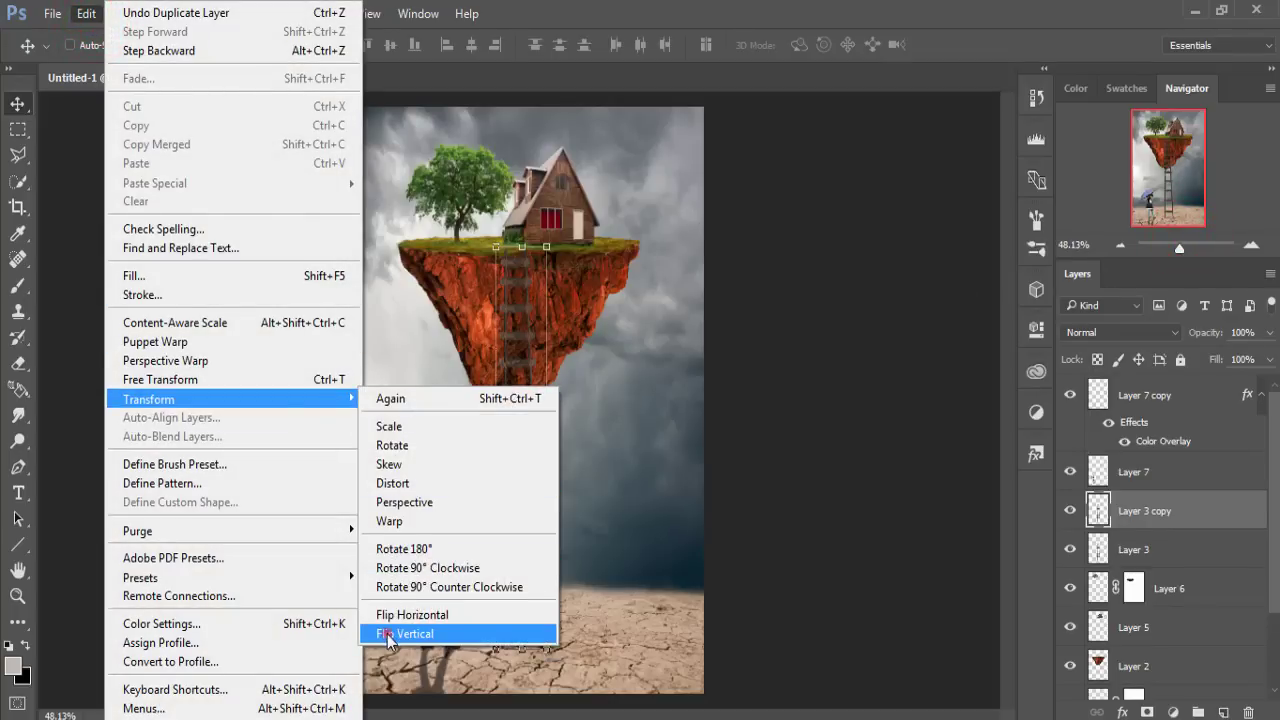
{"action": "left_click", "coordinate": [400, 633]}
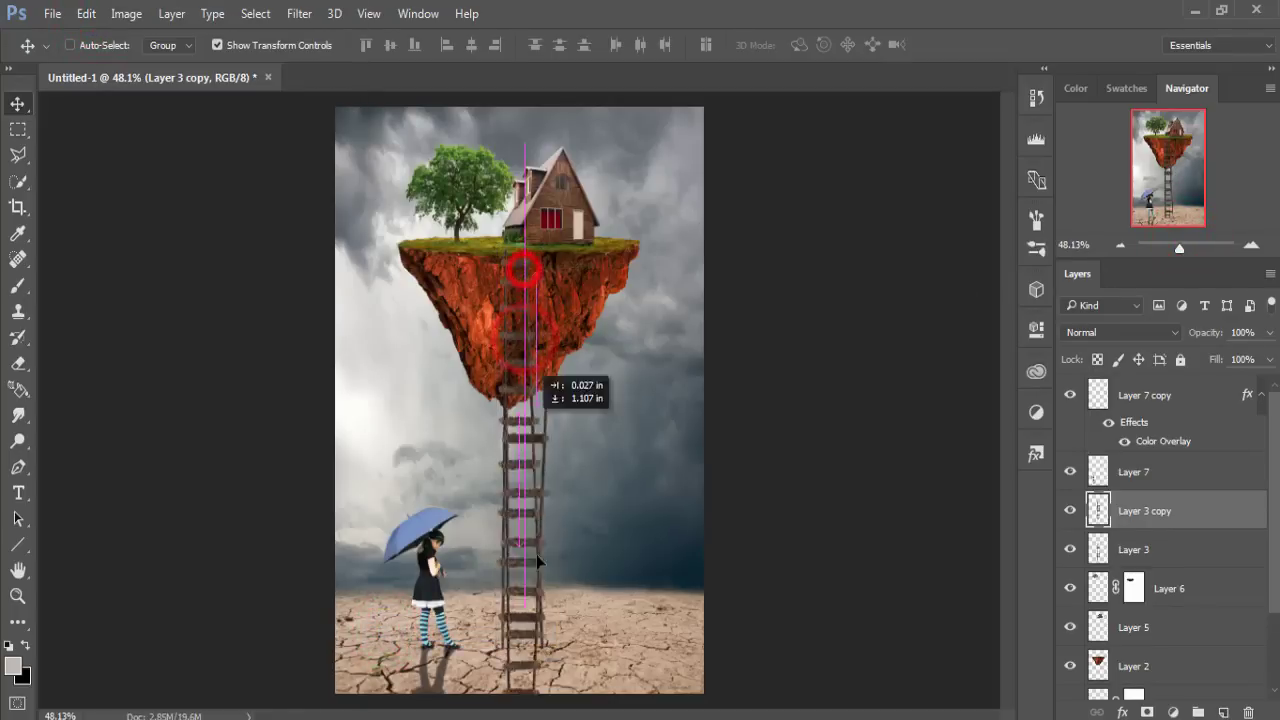
{"action": "mouse_move", "coordinate": [524, 270]}
{"action": "left_mouse_down"}
{"action": "mouse_move", "coordinate": [538, 567]}
{"action": "mouse_move", "coordinate": [525, 668]}
{"action": "left_mouse_up"}
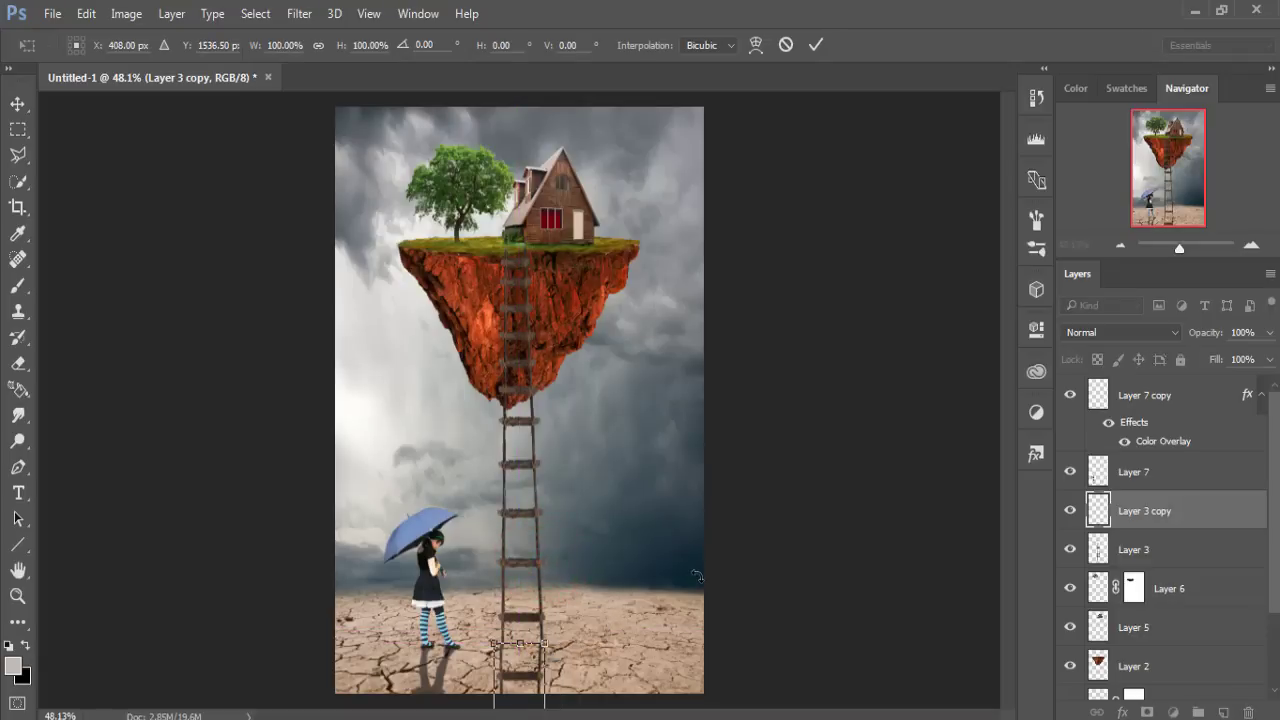
{"action": "key", "text": "Right"}
{"action": "key", "text": "Right"}
{"action": "key", "text": "Right"}
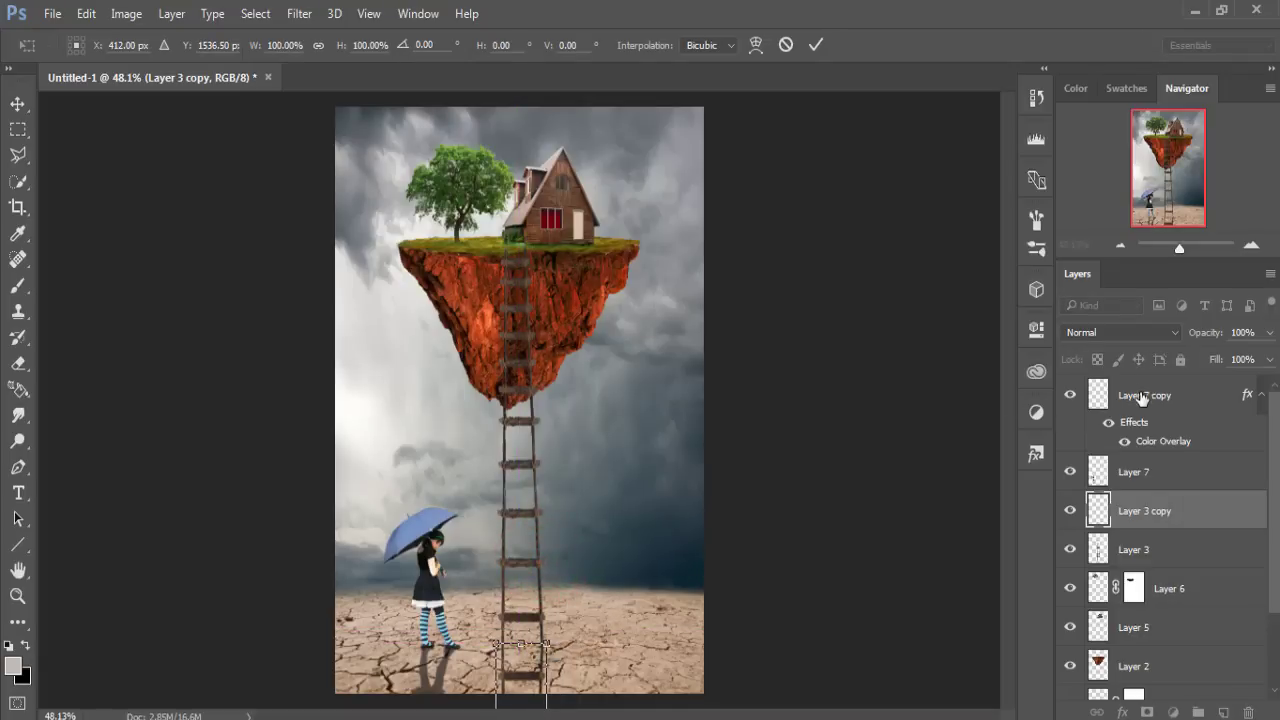
{"action": "left_click", "coordinate": [812, 46]}
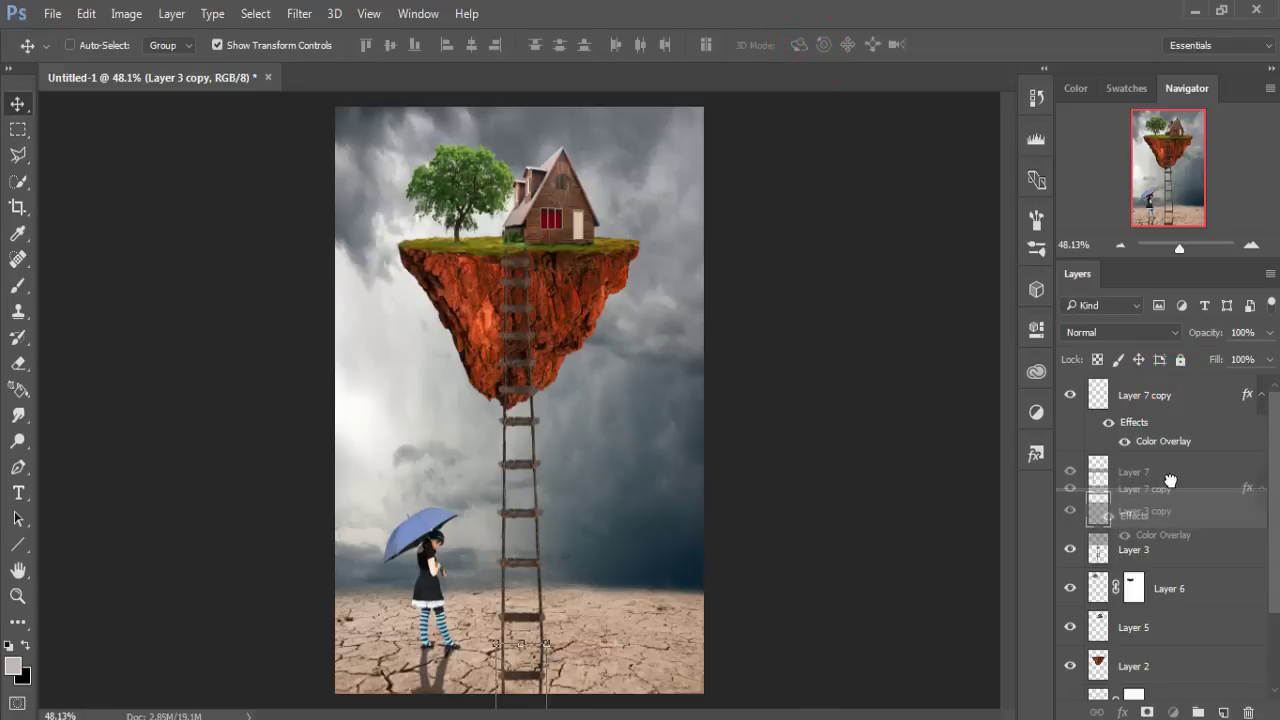
Step: Move Layer 7 copy below Layer 7; give Layer 3 copy a Color Overlay at 60% opacity
{"action": "left_click_drag", "start_coordinate": [1172, 394], "coordinate": [1163, 563]}
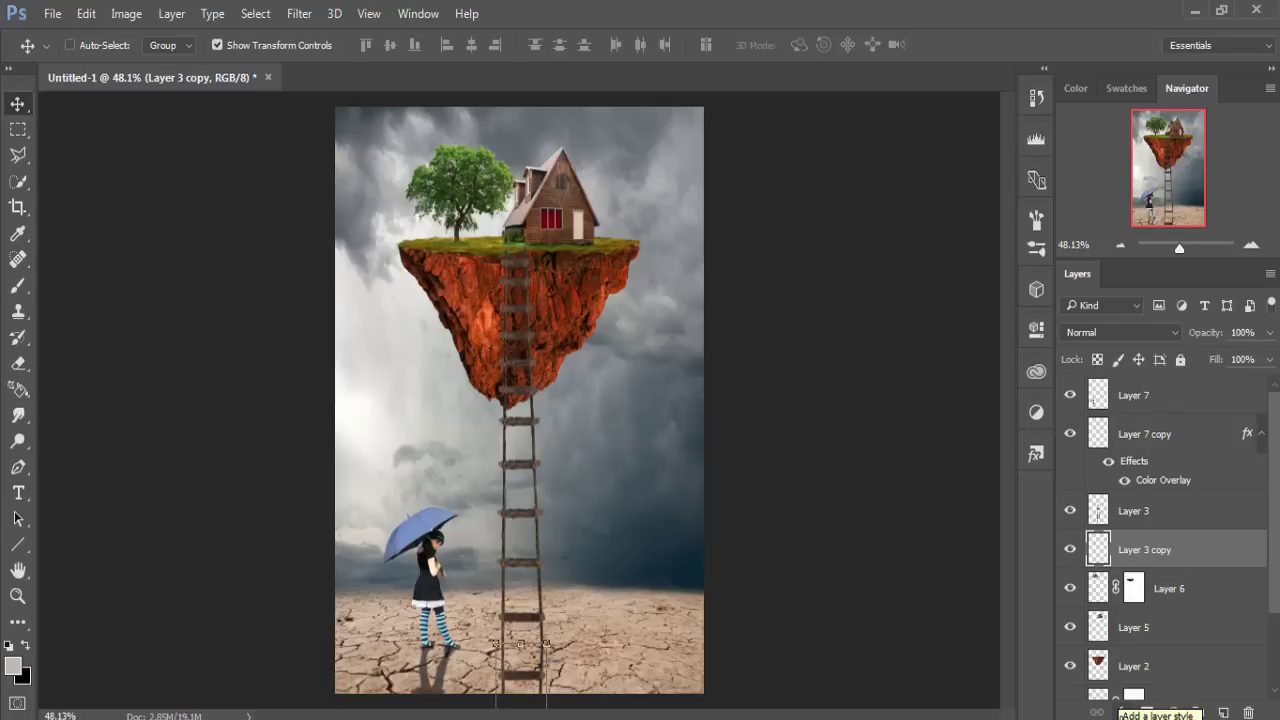
{"action": "left_click", "coordinate": [1122, 712]}
{"action": "left_click", "coordinate": [1112, 614]}
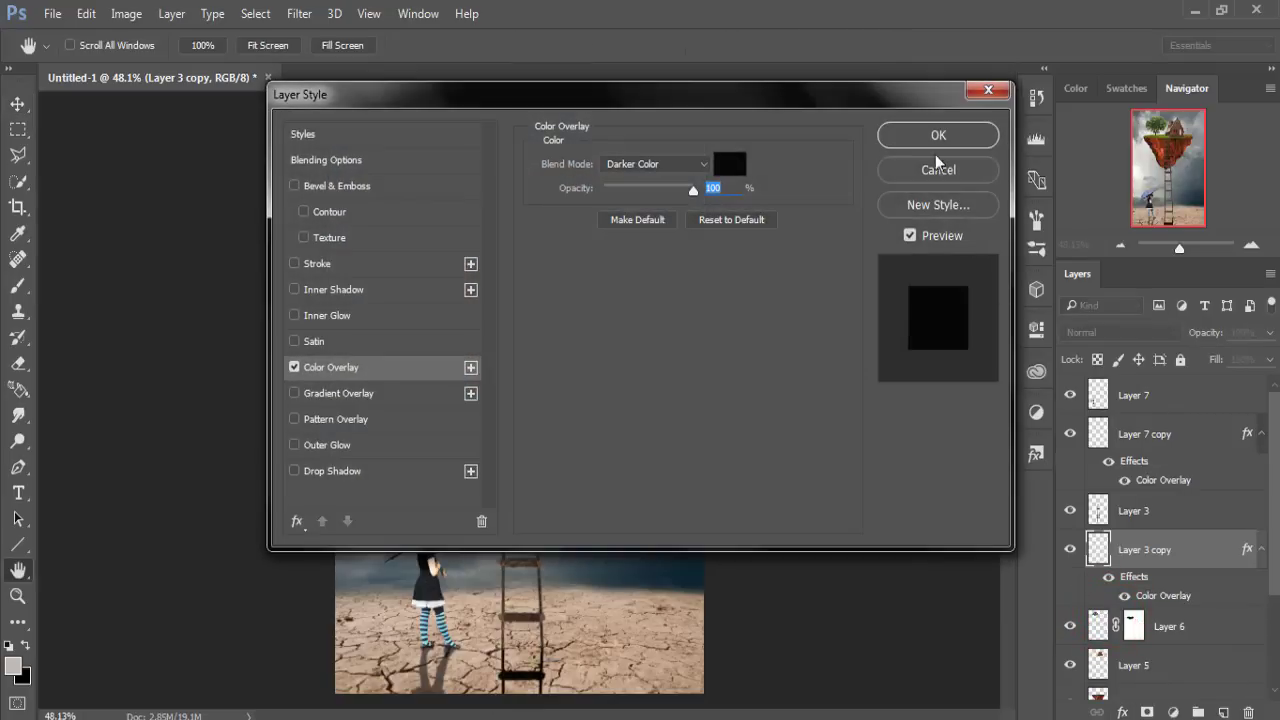
{"action": "left_click", "coordinate": [930, 133]}
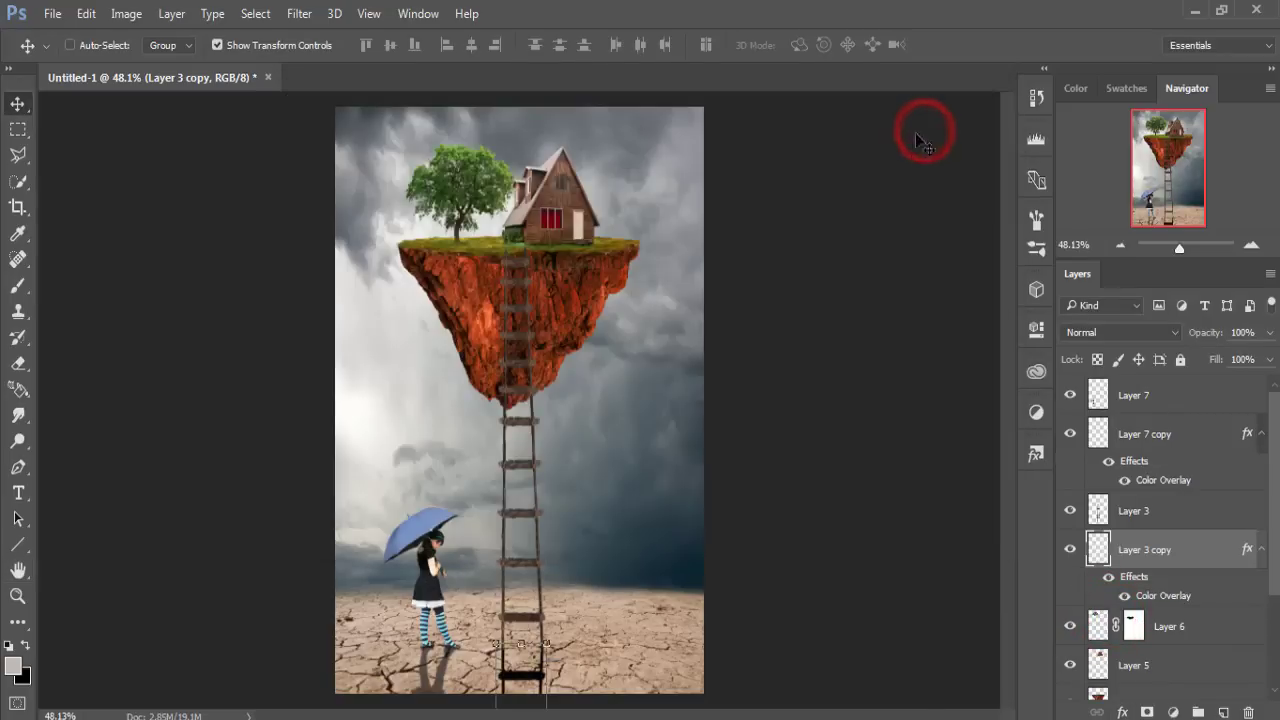
{"action": "left_click", "coordinate": [1268, 332]}
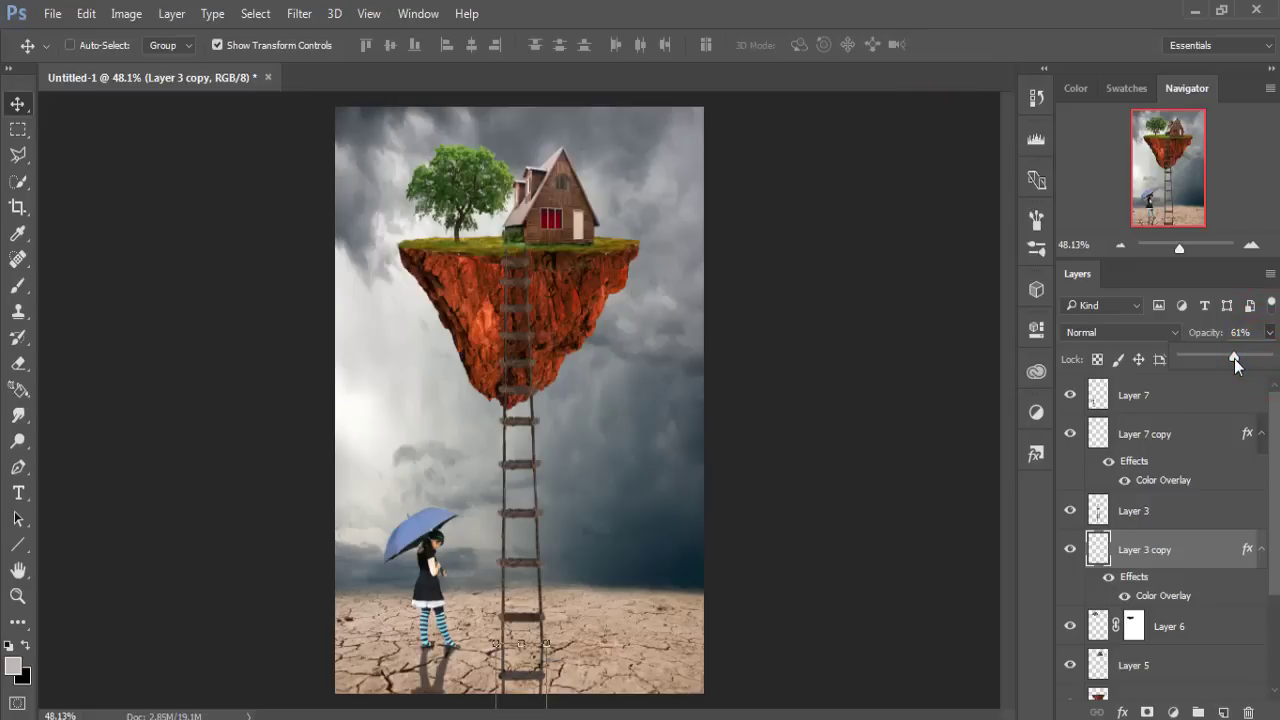
{"action": "left_click_drag", "start_coordinate": [1235, 360], "coordinate": [1232, 358]}
Step: Drag the 007.png cloud into Untitled-1 as a new layer and shrink it smaller and flatter
{"action": "left_click", "coordinate": [16, 104]}
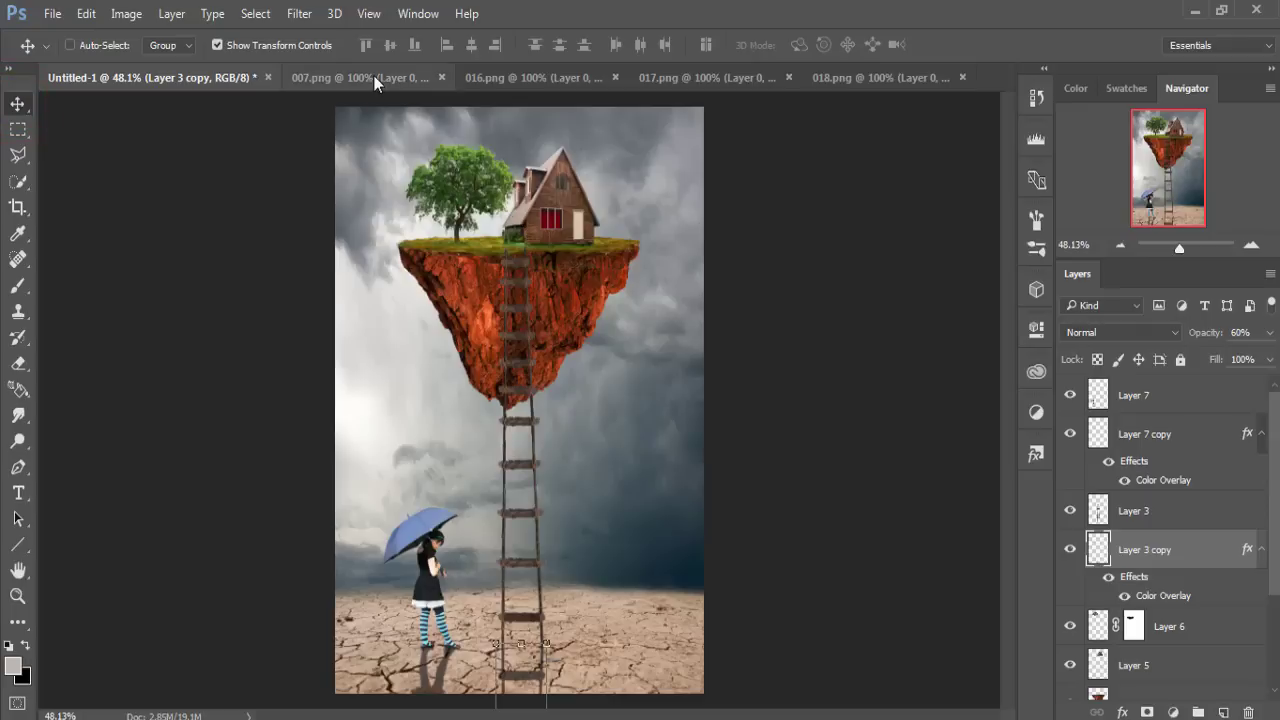
{"action": "left_click", "coordinate": [374, 78]}
{"action": "mouse_move", "coordinate": [374, 78]}
{"action": "left_mouse_down"}
{"action": "mouse_move", "coordinate": [375, 130]}
{"action": "mouse_move", "coordinate": [1034, 181]}
{"action": "left_mouse_up"}
{"action": "mouse_move", "coordinate": [1071, 246]}
{"action": "left_mouse_down"}
{"action": "mouse_move", "coordinate": [484, 278]}
{"action": "mouse_move", "coordinate": [402, 286]}
{"action": "mouse_move", "coordinate": [393, 299]}
{"action": "left_mouse_up"}
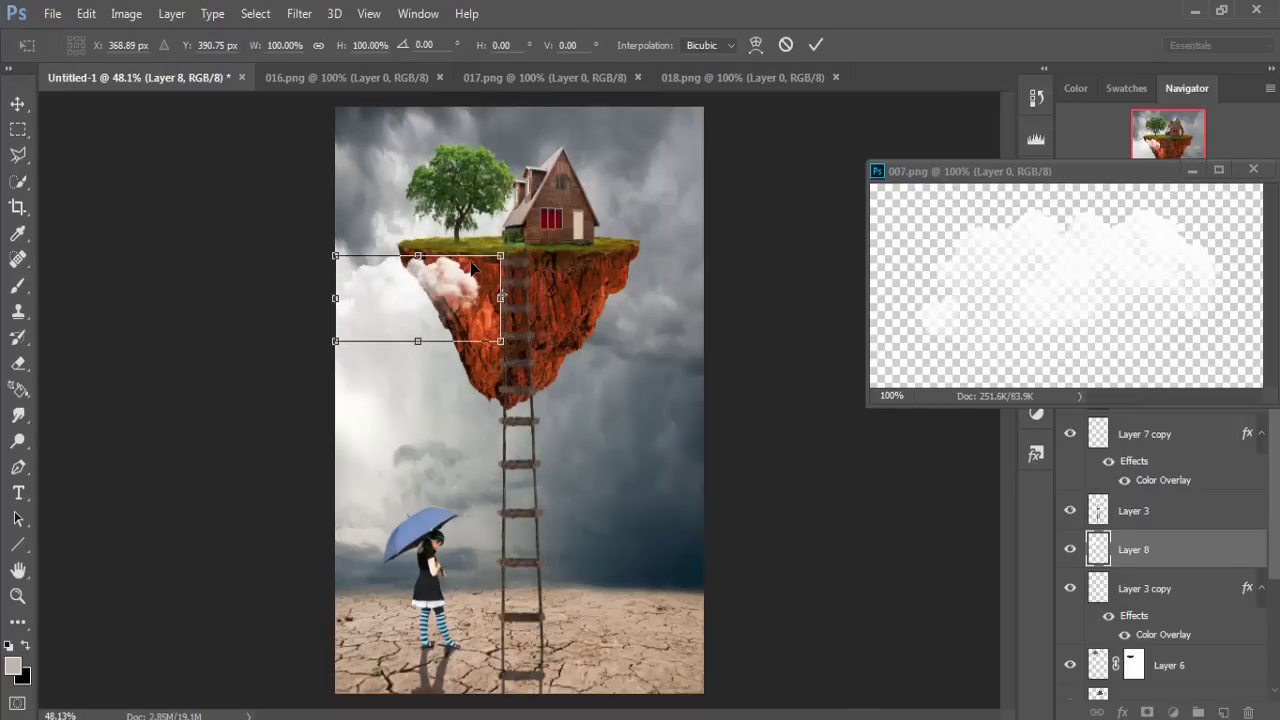
{"action": "mouse_move", "coordinate": [500, 256]}
{"action": "left_mouse_down"}
{"action": "mouse_move", "coordinate": [495, 289]}
{"action": "mouse_move", "coordinate": [432, 297]}
{"action": "left_mouse_up"}
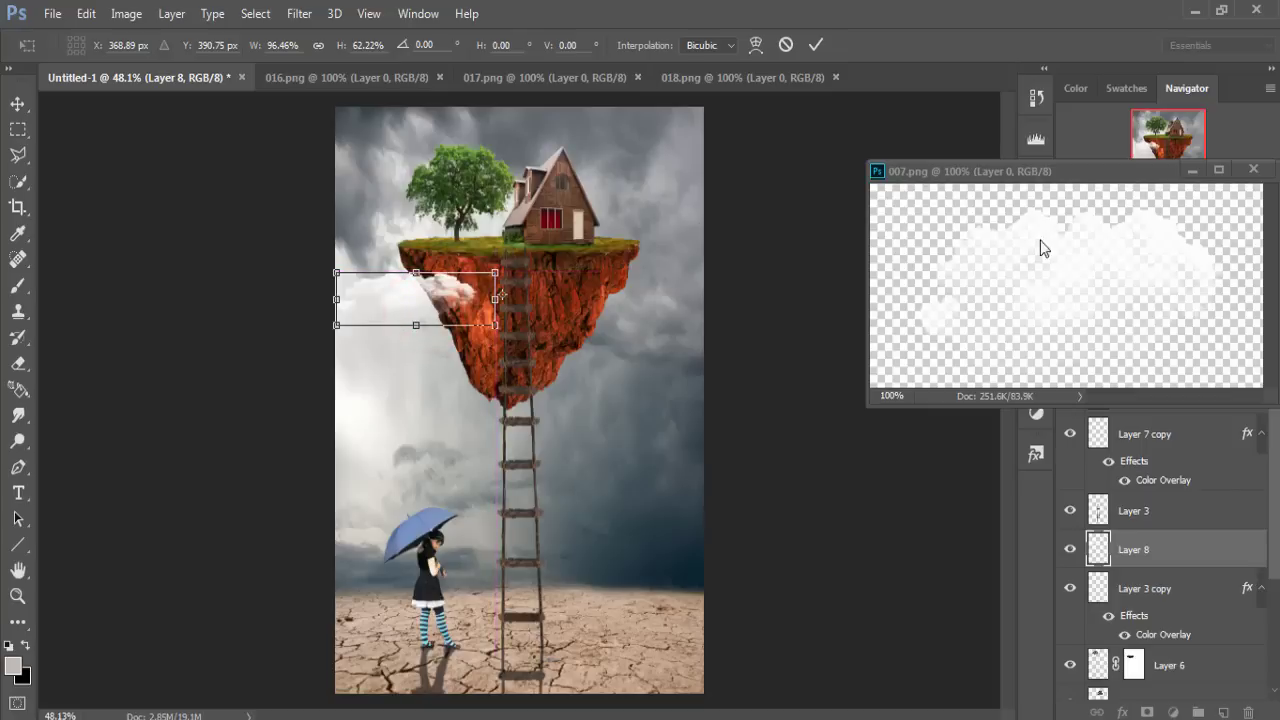
{"action": "key", "text": "Return"}
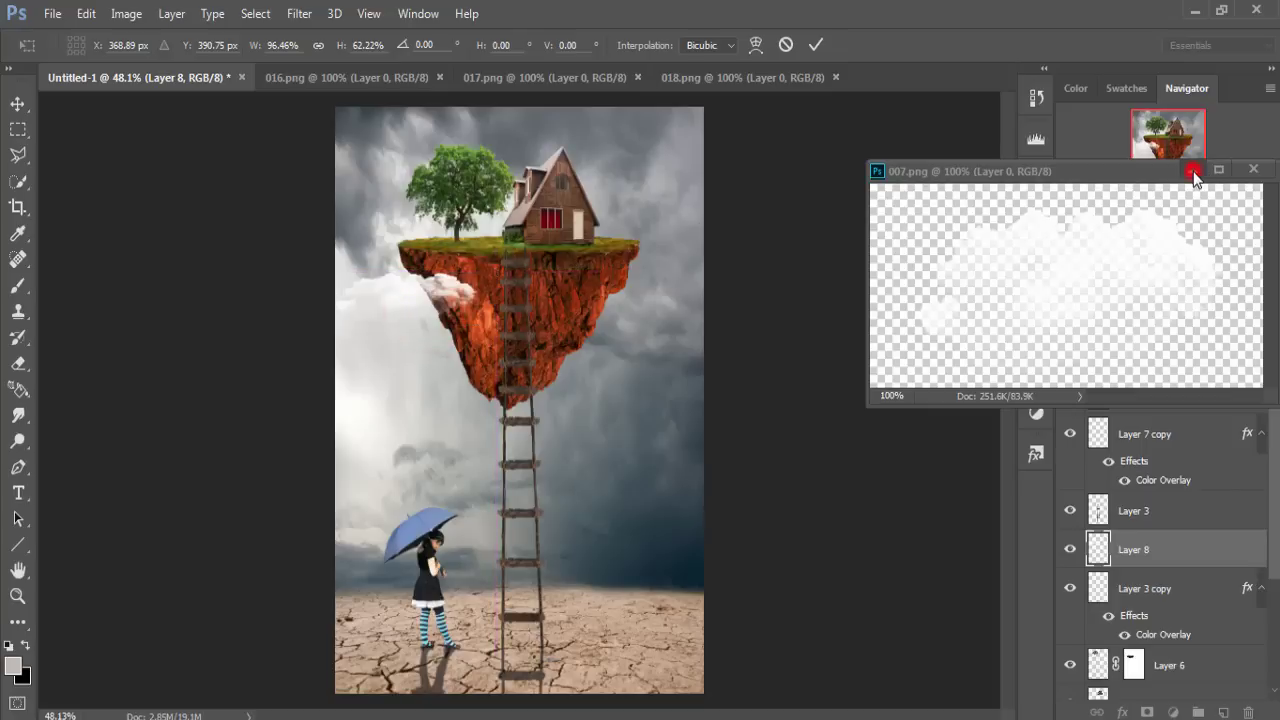
Step: Close 007.png and tuck the resized cloud, Layer 8, against the island's left edge
{"action": "left_click", "coordinate": [1253, 169]}
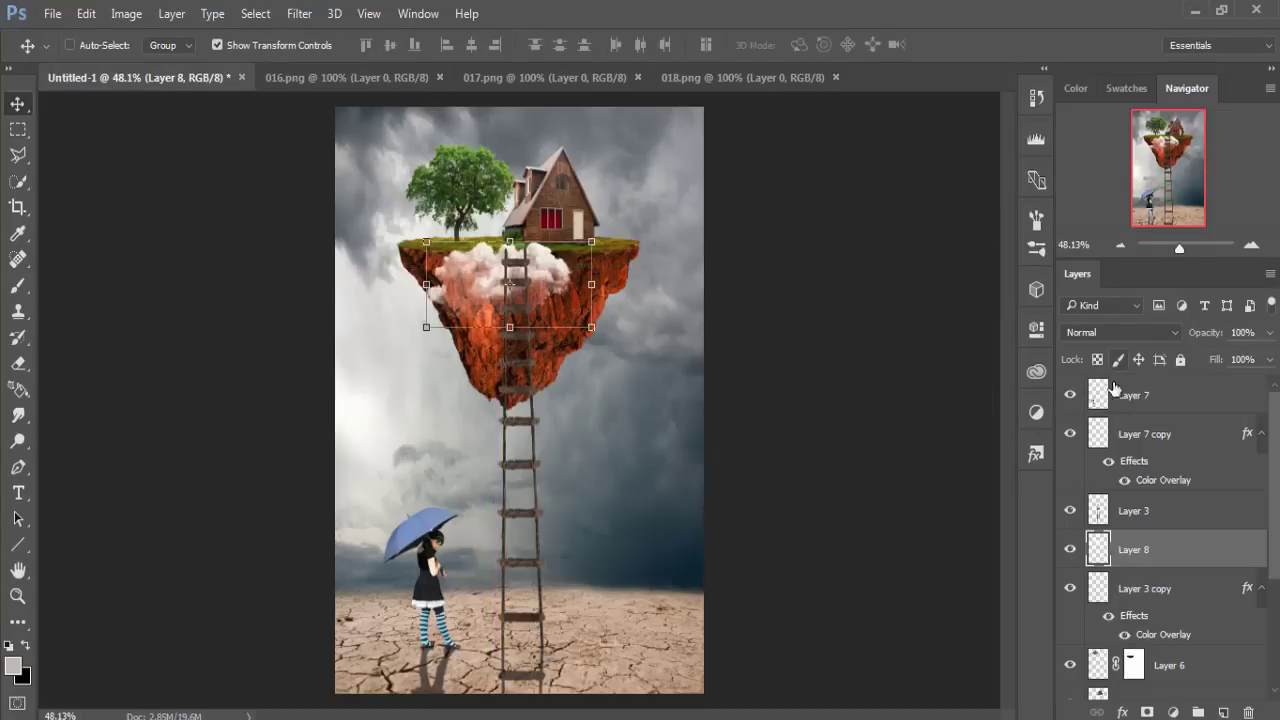
{"action": "mouse_move", "coordinate": [567, 270]}
{"action": "left_mouse_down"}
{"action": "mouse_move", "coordinate": [468, 294]}
{"action": "mouse_move", "coordinate": [500, 285]}
{"action": "mouse_move", "coordinate": [474, 284]}
{"action": "mouse_move", "coordinate": [450, 301]}
{"action": "left_mouse_up"}
{"action": "key", "text": "ctrl+t"}
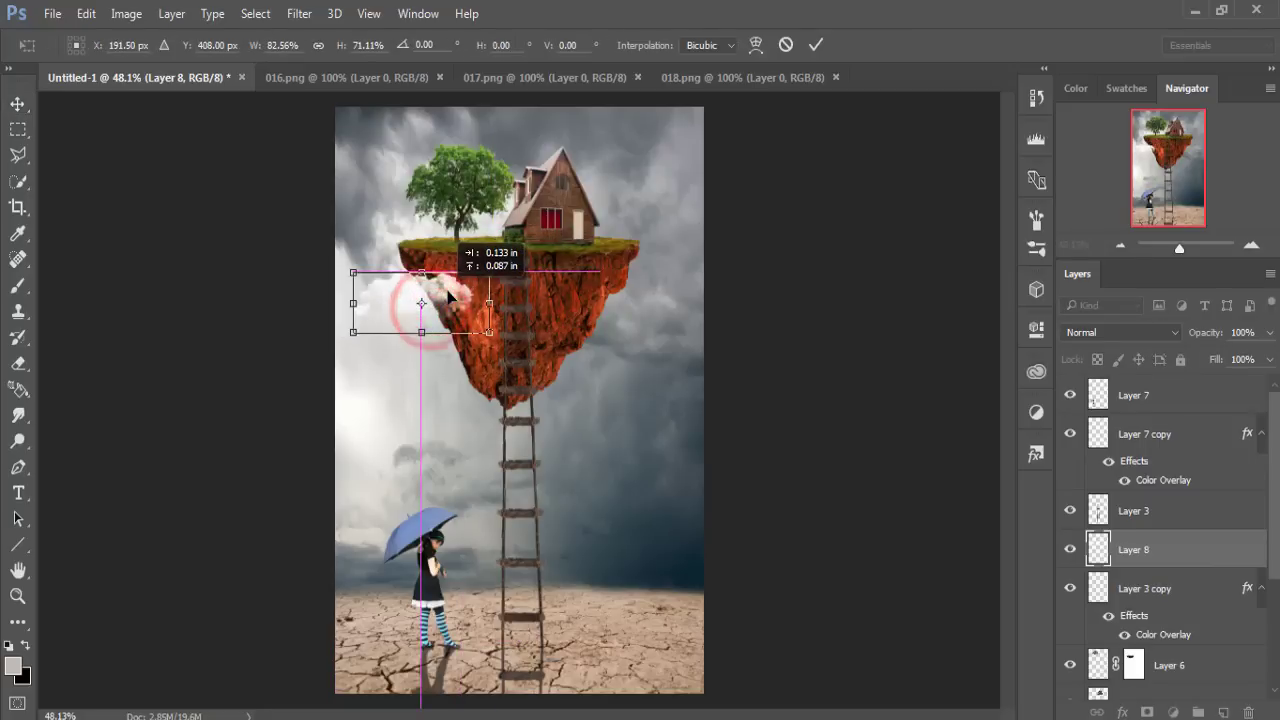
{"action": "left_click", "coordinate": [815, 46]}
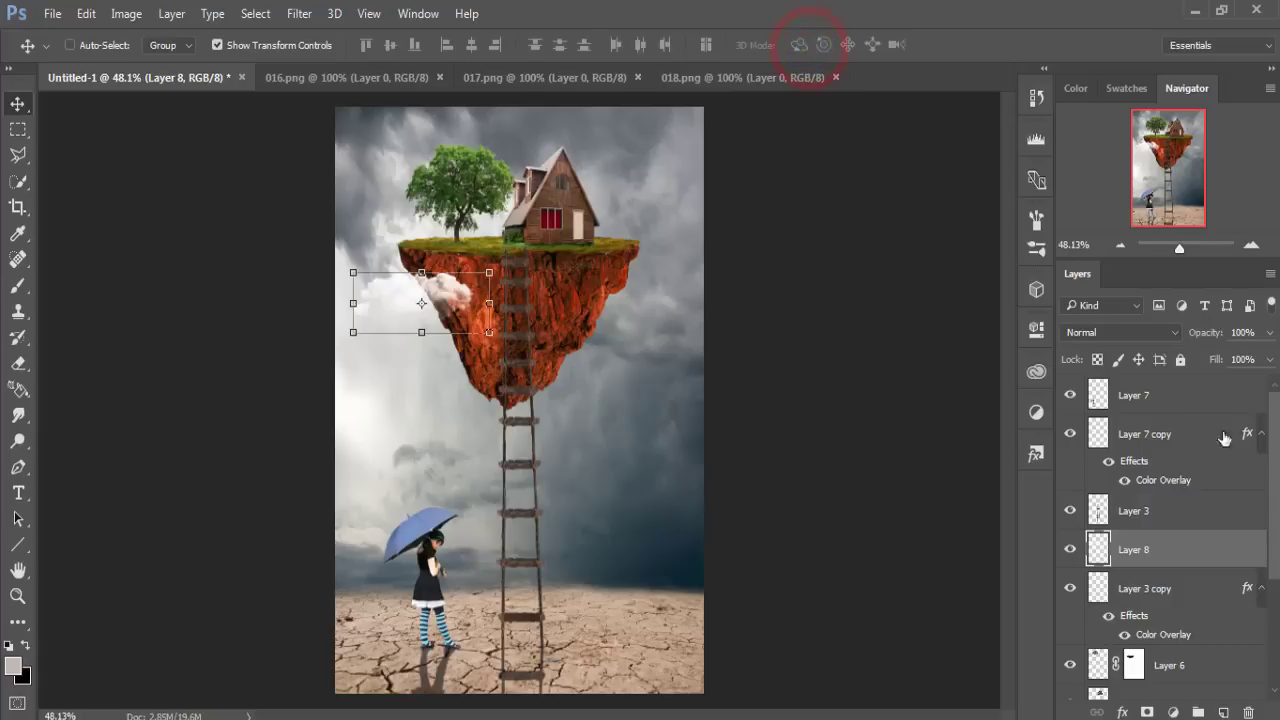
{"action": "left_click_drag", "start_coordinate": [1272, 370], "coordinate": [1270, 452]}
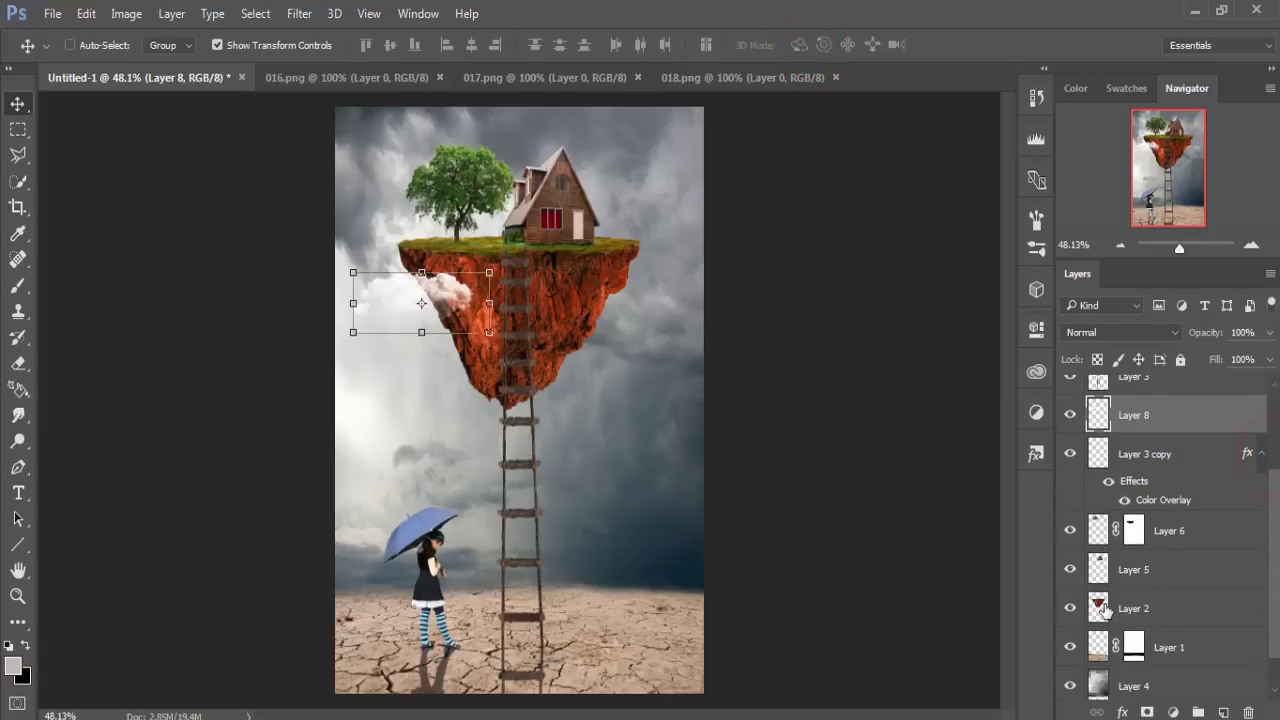
{"action": "left_click", "coordinate": [1105, 609]}
{"action": "left_click", "coordinate": [1173, 710]}
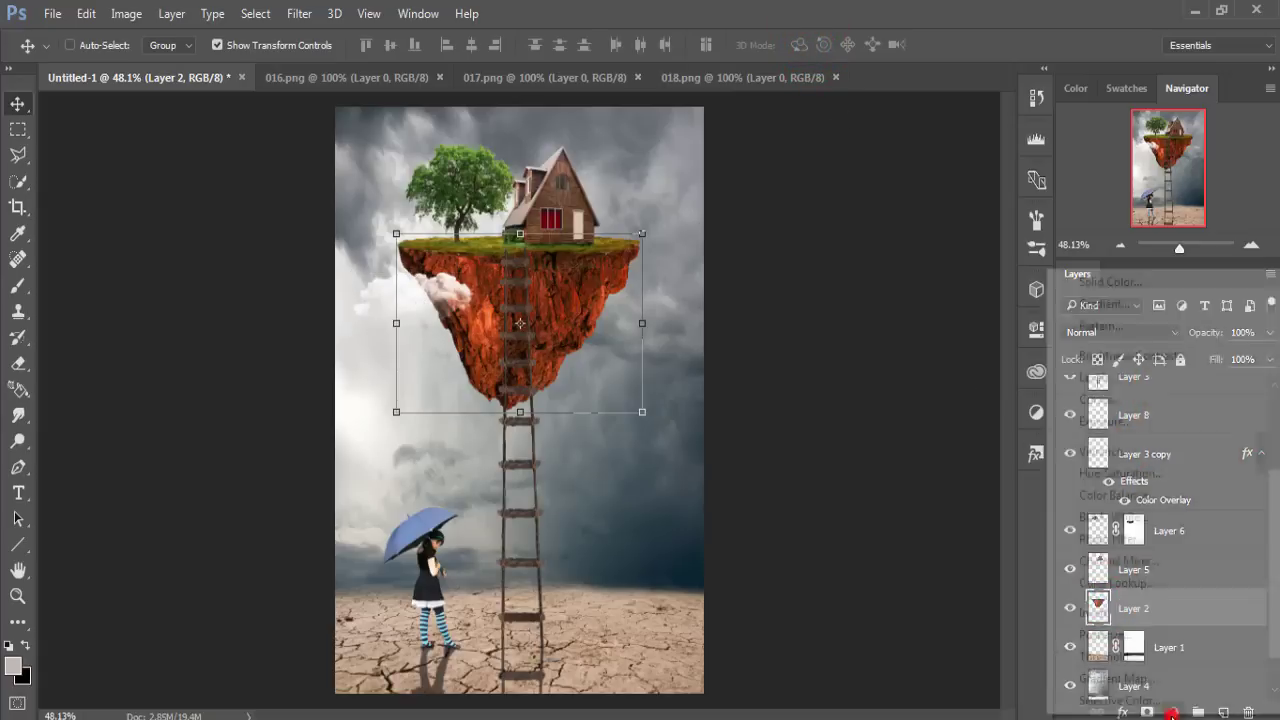
Step: Clip a Hue/Saturation adjustment to island Layer 2 with saturation lowered to −26
{"action": "left_click", "coordinate": [1147, 473]}
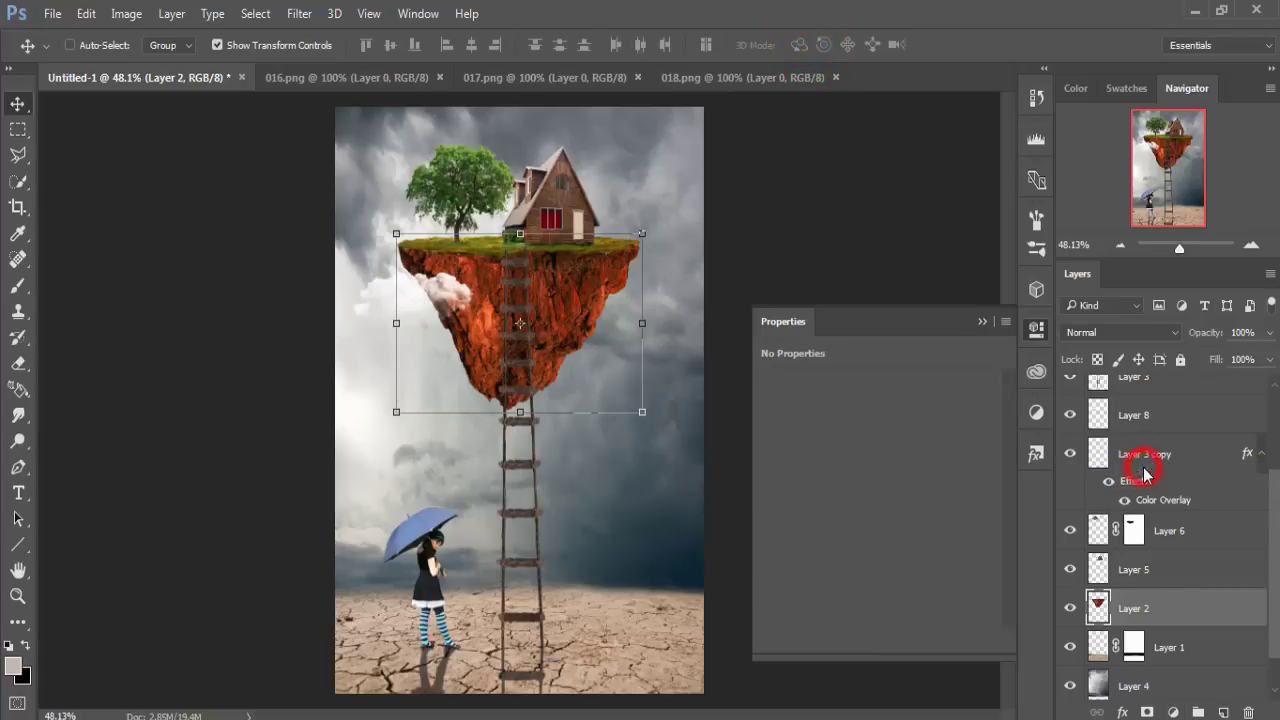
{"action": "right_click", "coordinate": [1176, 611]}
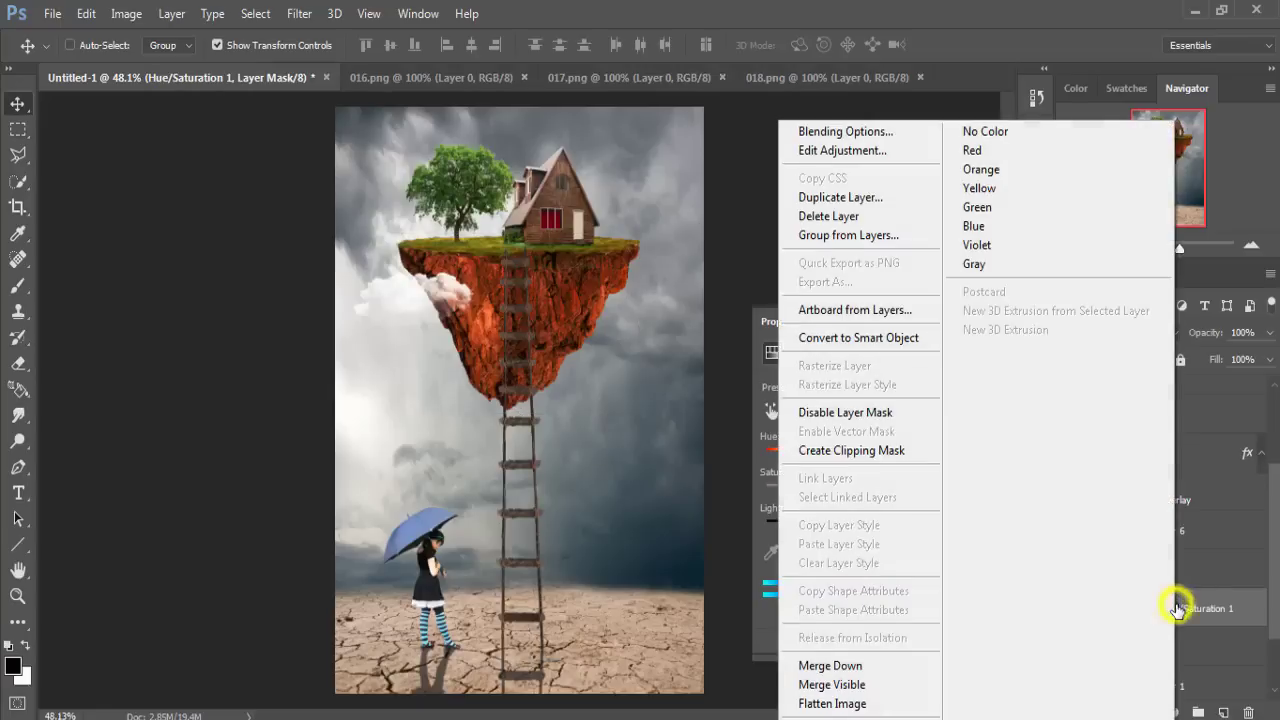
{"action": "left_click", "coordinate": [805, 452]}
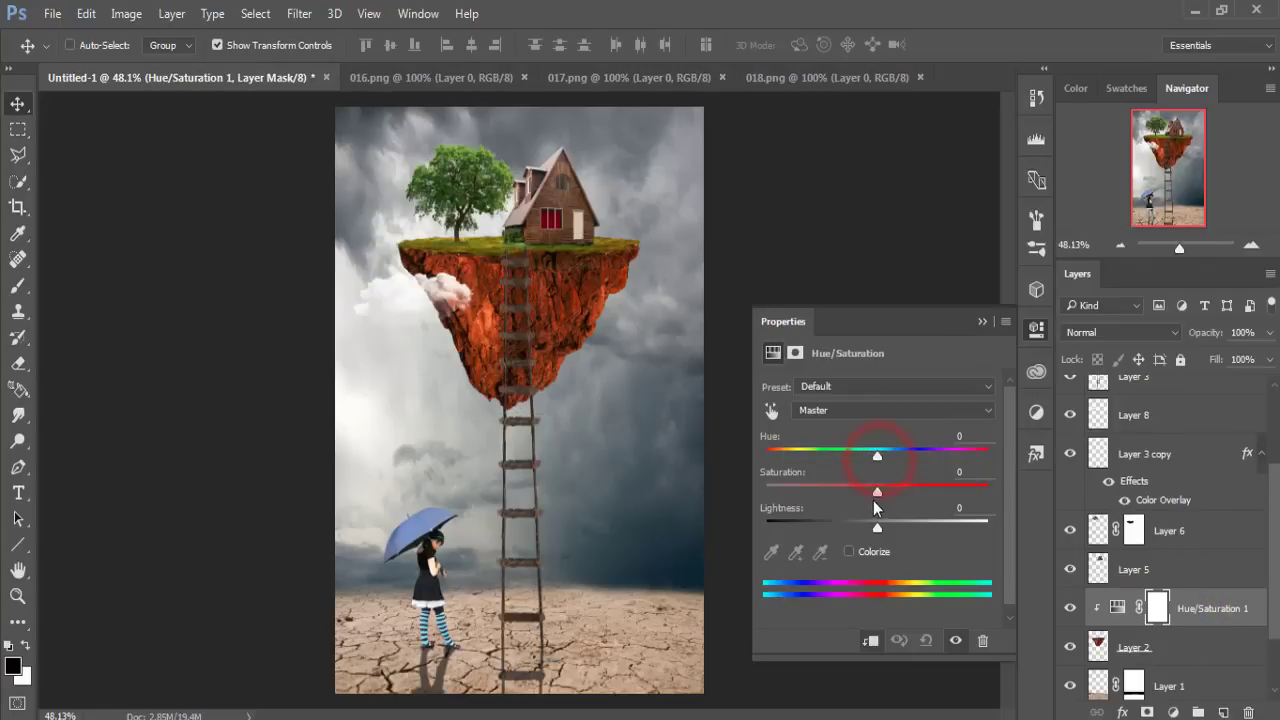
{"action": "left_click_drag", "start_coordinate": [876, 491], "coordinate": [861, 492]}
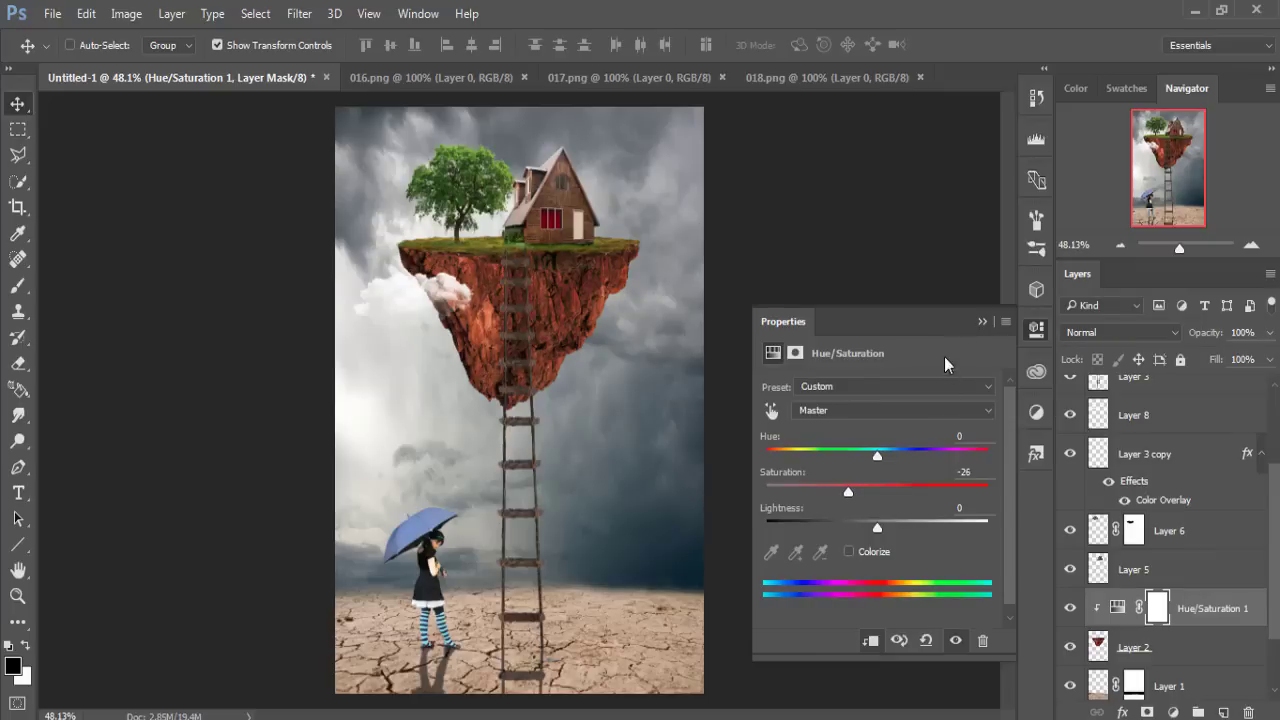
{"action": "left_click", "coordinate": [982, 322]}
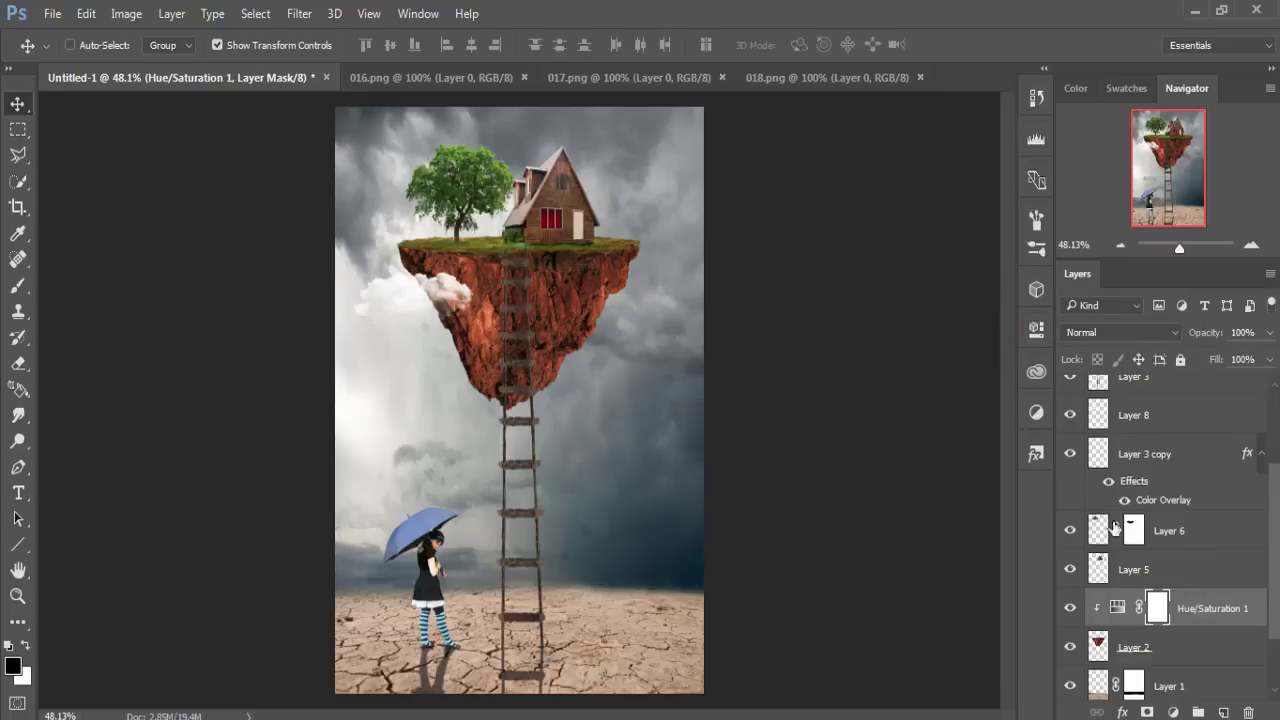
{"action": "left_click", "coordinate": [1275, 530]}
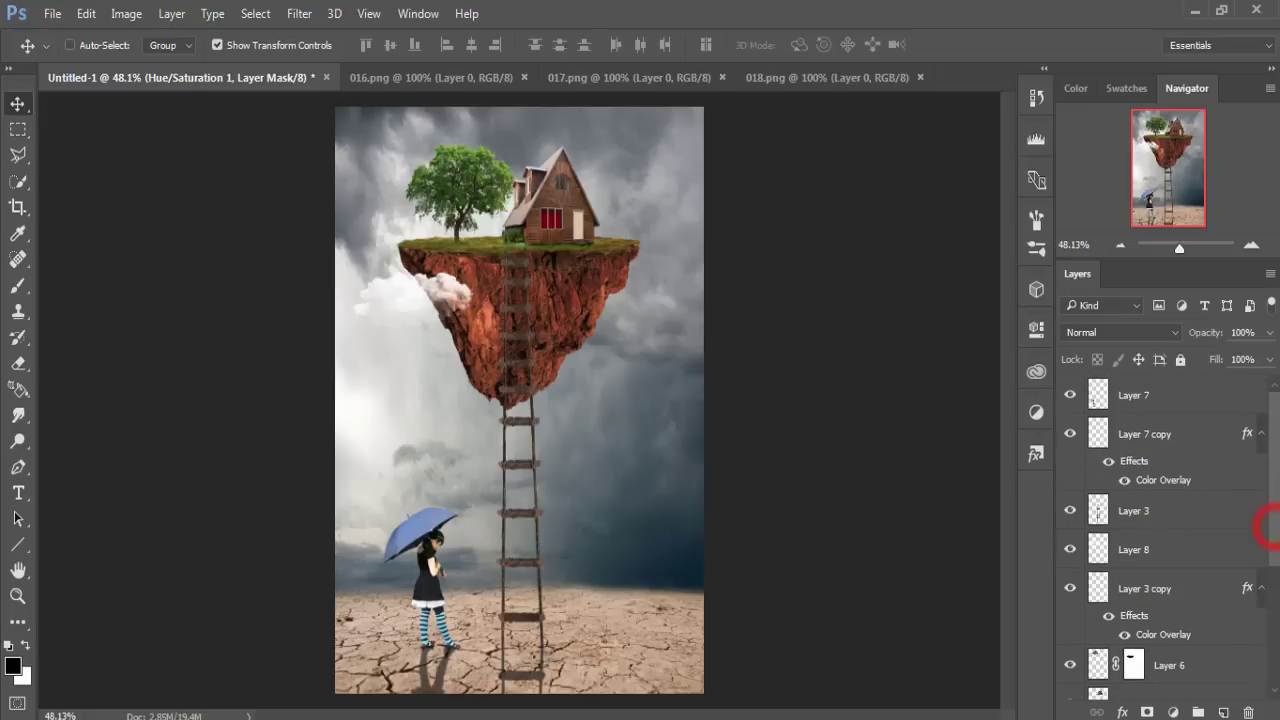
Step: Copy the 016.png cloud into Untitled-1 as new Layer 9
{"action": "left_click", "coordinate": [1200, 395]}
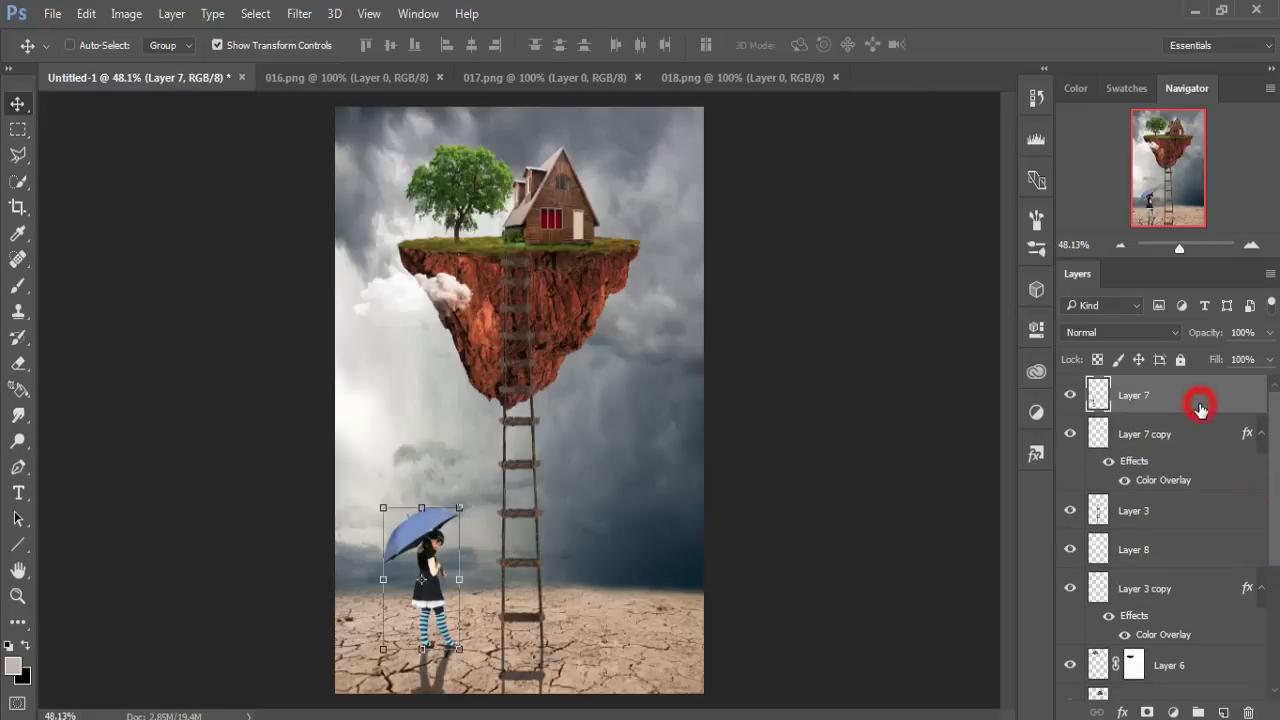
{"action": "left_click", "coordinate": [331, 77]}
{"action": "left_click_drag", "start_coordinate": [331, 77], "coordinate": [894, 222]}
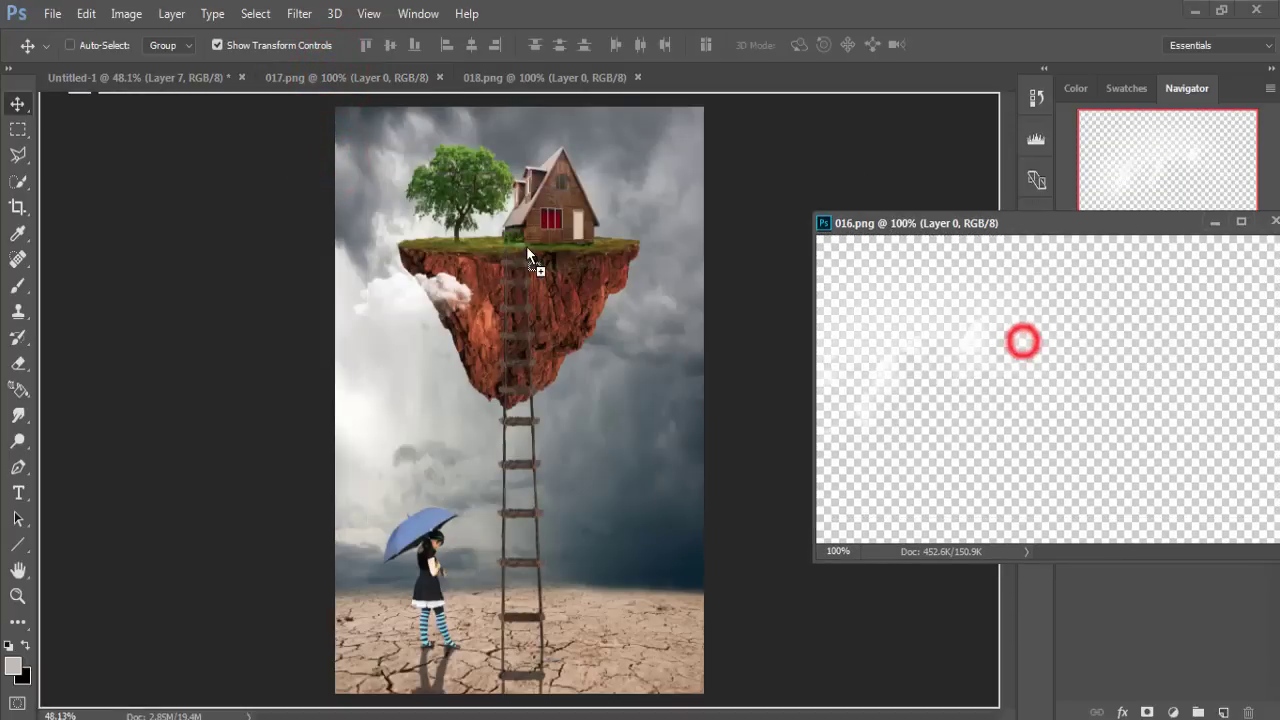
{"action": "mouse_move", "coordinate": [1020, 348]}
{"action": "left_mouse_down"}
{"action": "mouse_move", "coordinate": [553, 257]}
{"action": "mouse_move", "coordinate": [594, 172]}
{"action": "mouse_move", "coordinate": [591, 187]}
{"action": "left_mouse_up"}
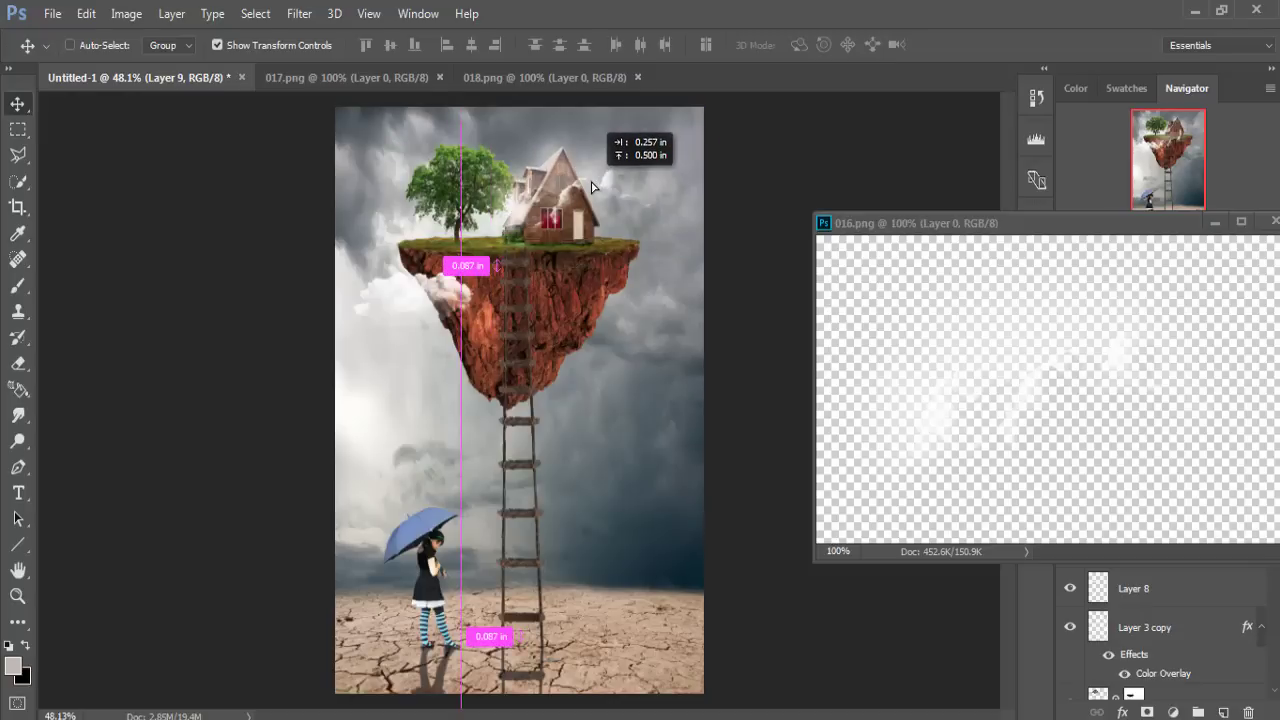
{"action": "left_click", "coordinate": [1215, 222]}
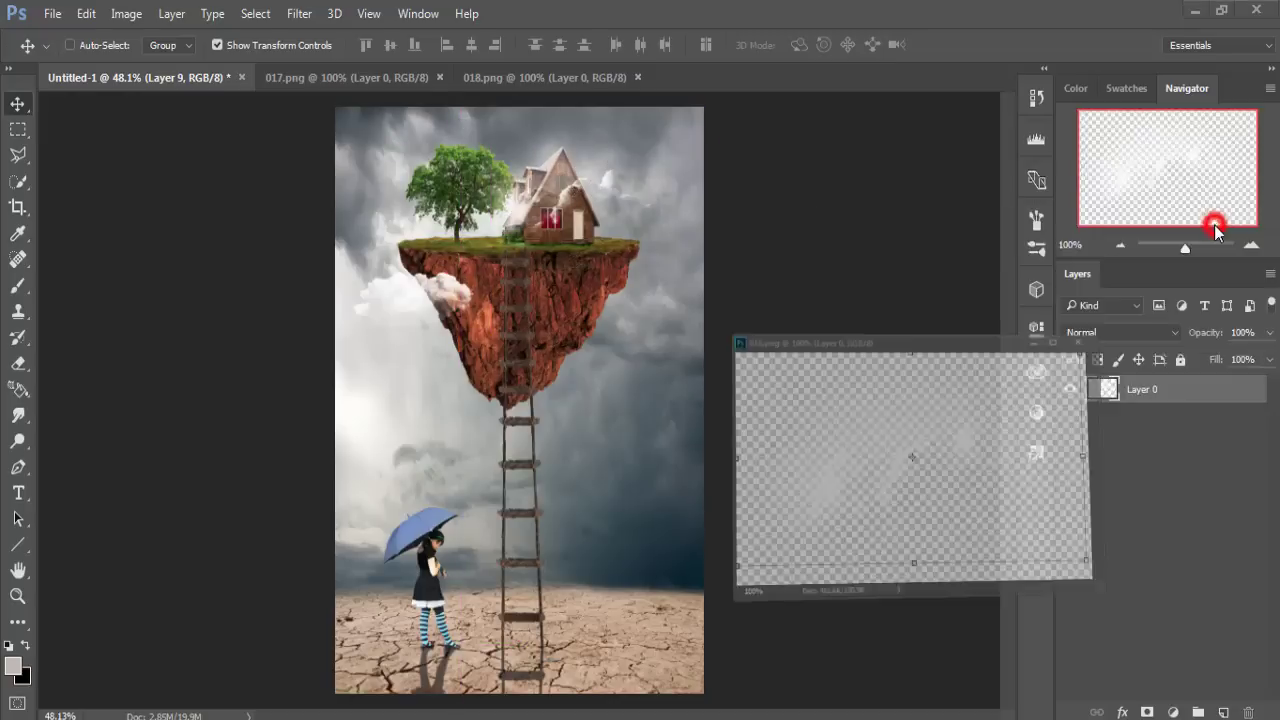
Step: Move Layer 9 just above Hue/Saturation 1, place it behind the house, and float 017.png
{"action": "left_click_drag", "start_coordinate": [1171, 395], "coordinate": [1115, 713]}
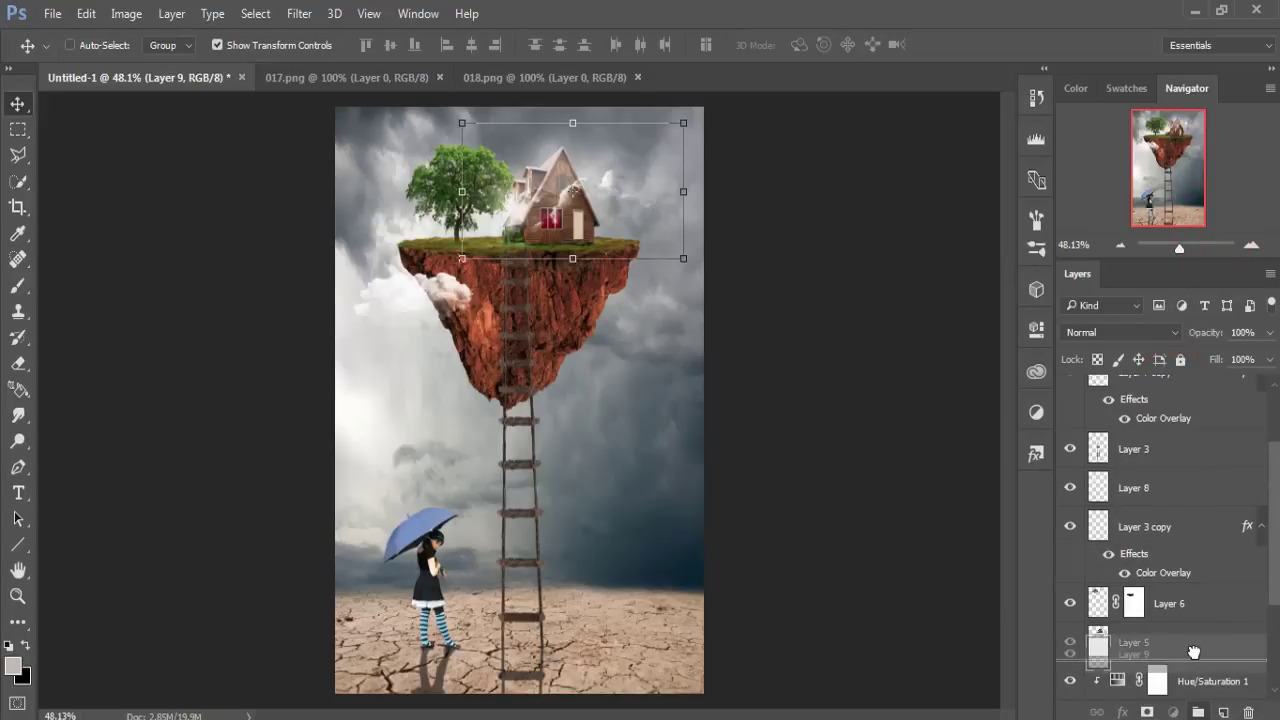
{"action": "left_click_drag", "start_coordinate": [1115, 713], "coordinate": [1193, 651]}
{"action": "left_click_drag", "start_coordinate": [637, 190], "coordinate": [516, 163]}
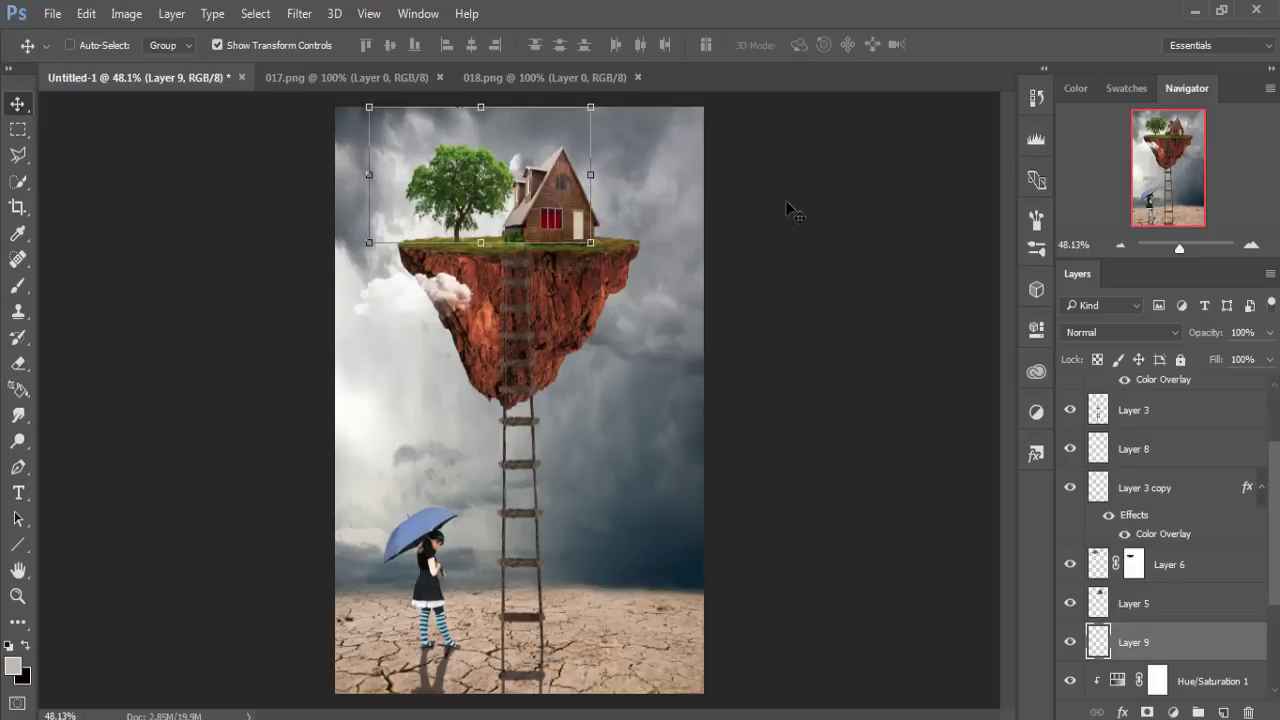
{"action": "left_click", "coordinate": [290, 78]}
{"action": "mouse_move", "coordinate": [298, 92]}
{"action": "left_mouse_down"}
{"action": "mouse_move", "coordinate": [469, 186]}
{"action": "mouse_move", "coordinate": [917, 161]}
{"action": "left_mouse_up"}
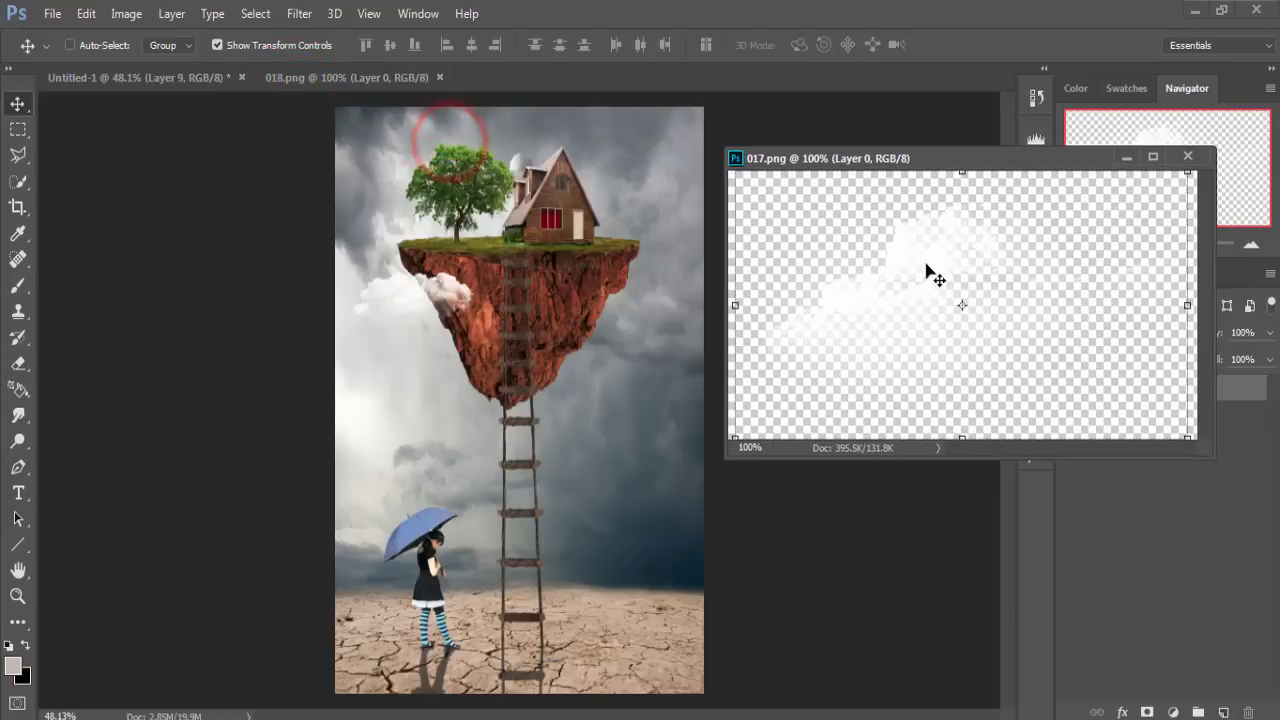
Step: Bring the 017.png cloud in as Layer 10, shrunk and narrowed against the island's right edge
{"action": "left_click_drag", "start_coordinate": [926, 265], "coordinate": [567, 294]}
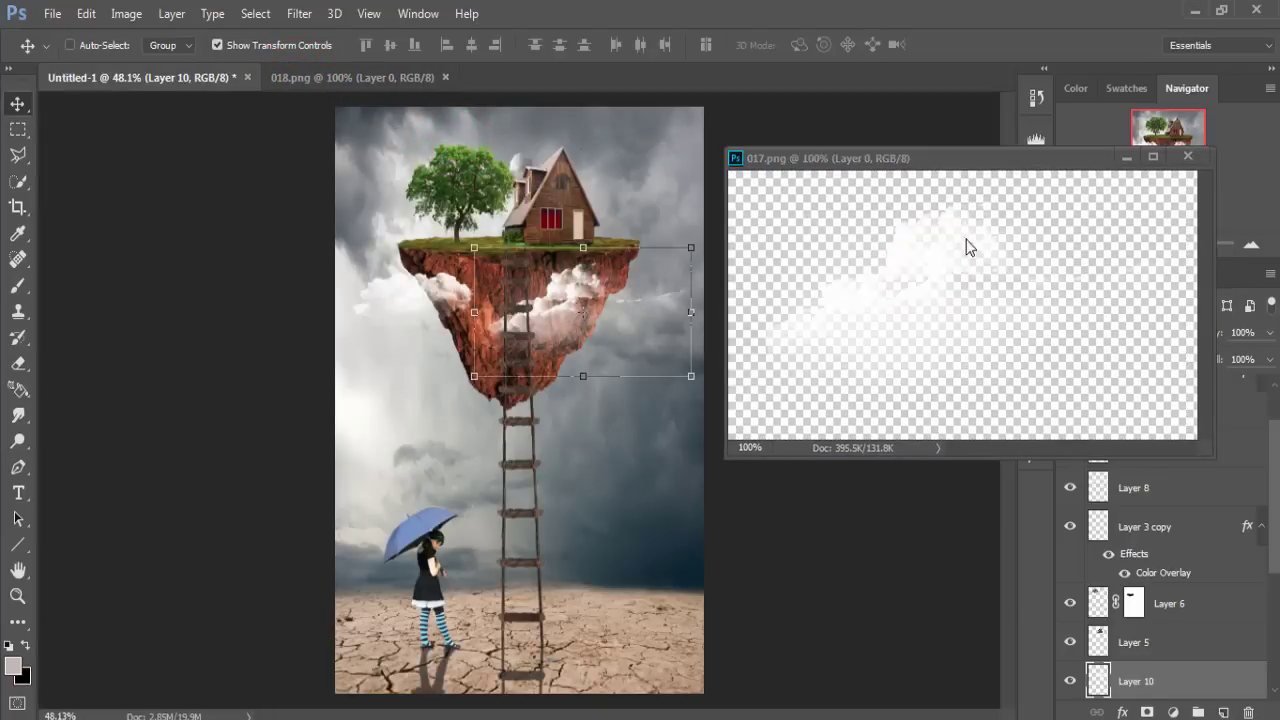
{"action": "left_click", "coordinate": [1126, 157]}
{"action": "left_click_drag", "start_coordinate": [586, 288], "coordinate": [645, 290]}
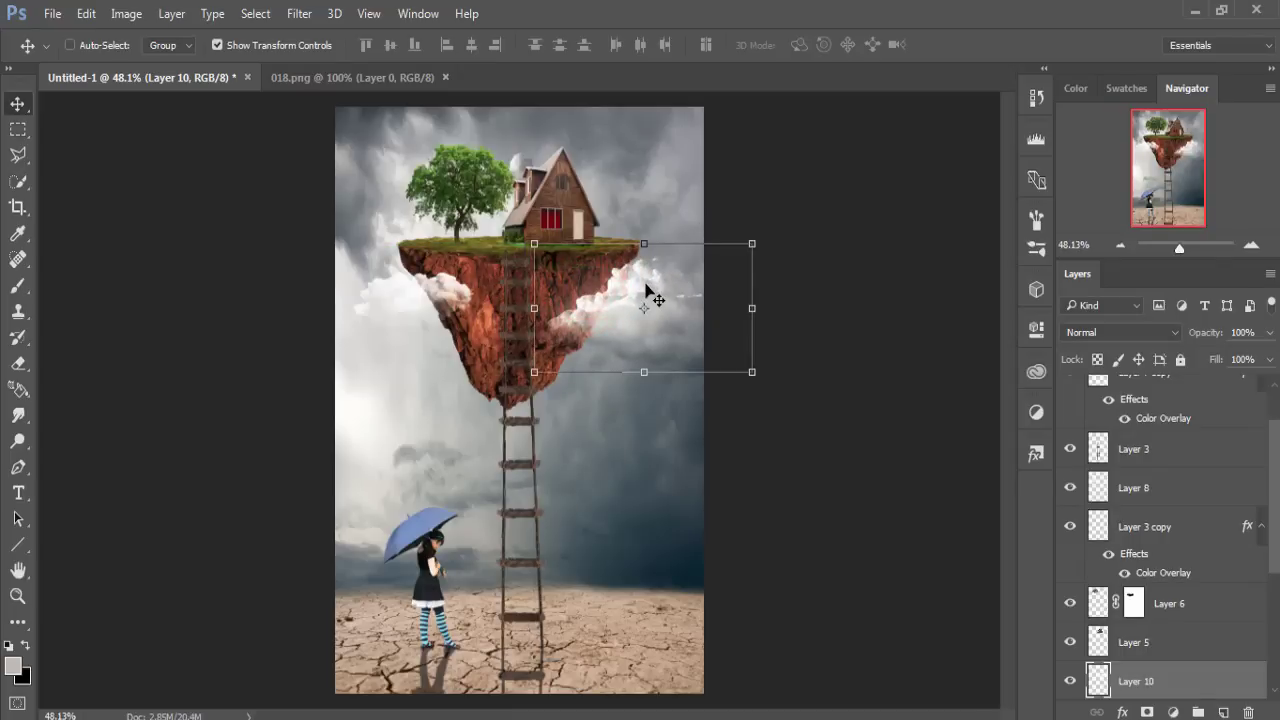
{"action": "left_click_drag", "start_coordinate": [752, 372], "coordinate": [726, 322]}
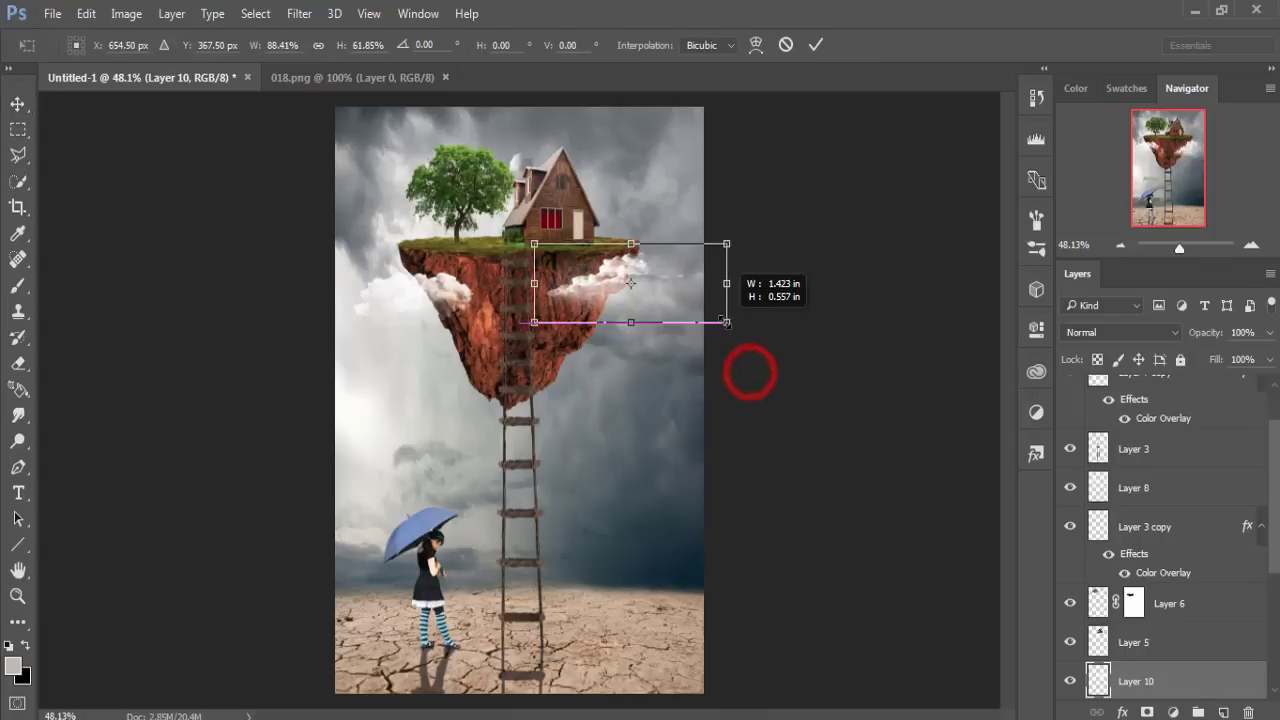
{"action": "left_click_drag", "start_coordinate": [653, 273], "coordinate": [666, 283]}
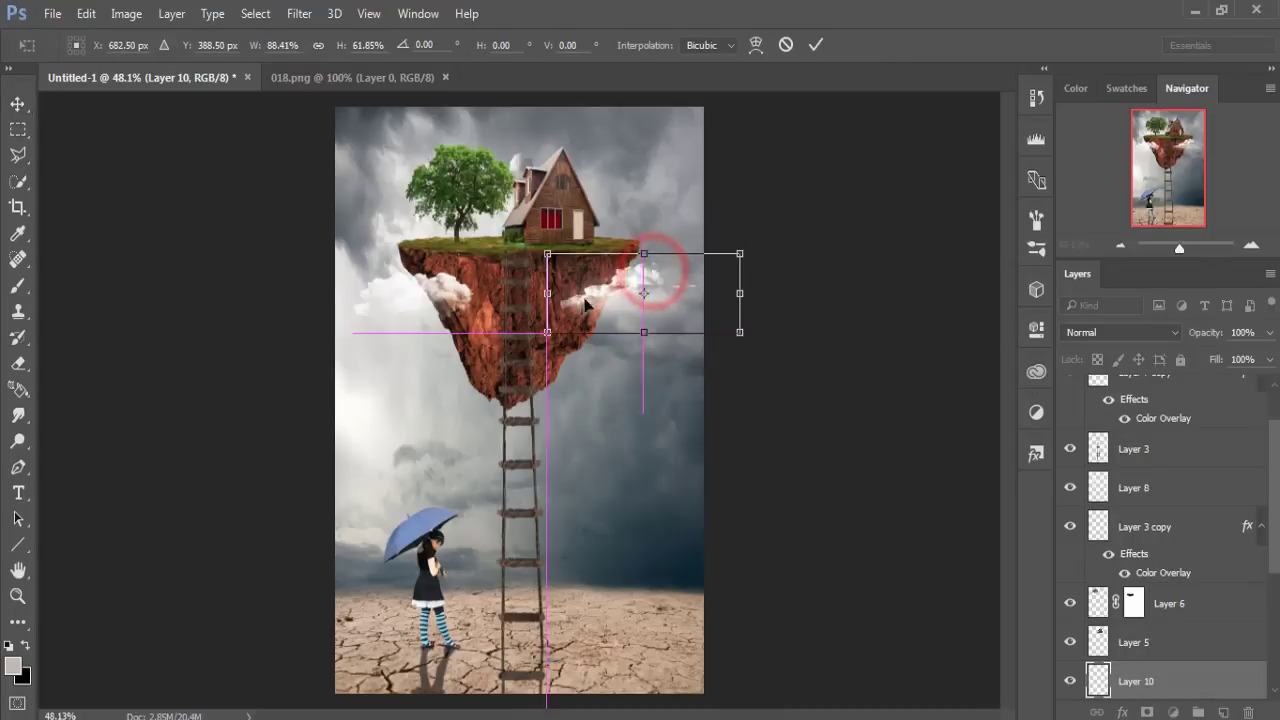
{"action": "left_click_drag", "start_coordinate": [547, 293], "coordinate": [591, 293]}
{"action": "left_click_drag", "start_coordinate": [674, 285], "coordinate": [638, 285]}
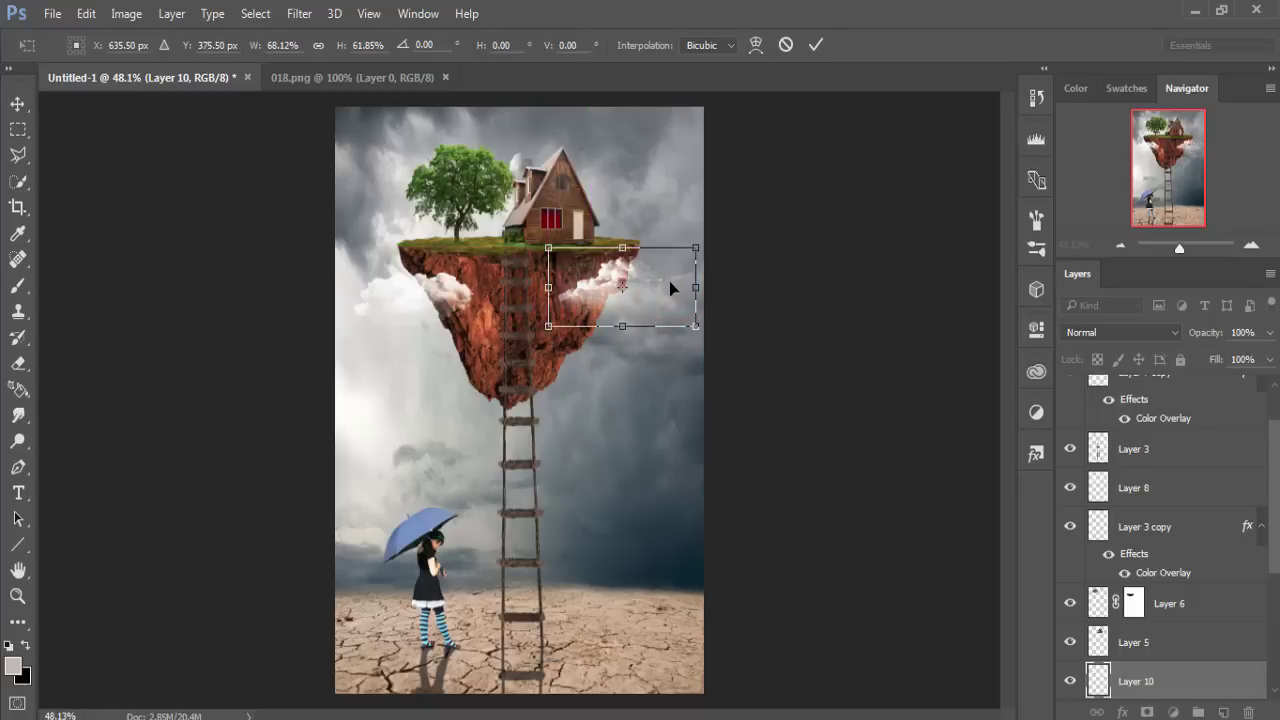
{"action": "left_click", "coordinate": [824, 47]}
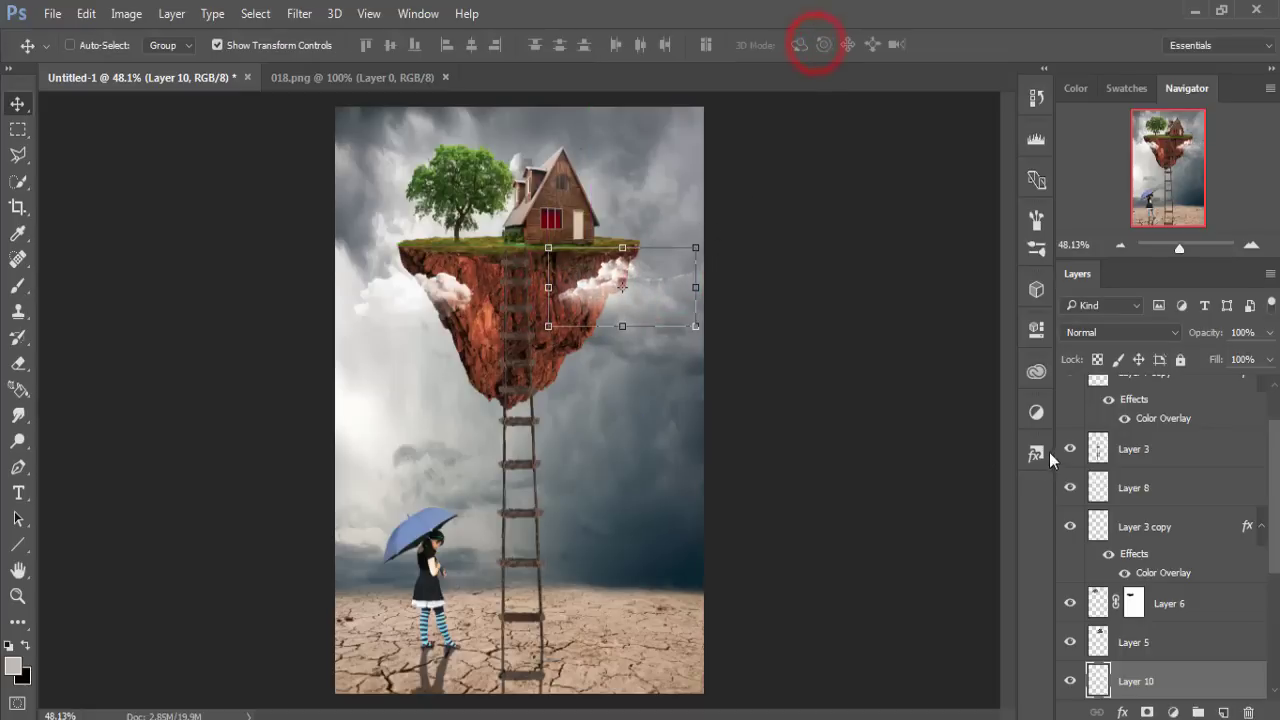
{"action": "left_click_drag", "start_coordinate": [1278, 470], "coordinate": [1278, 425]}
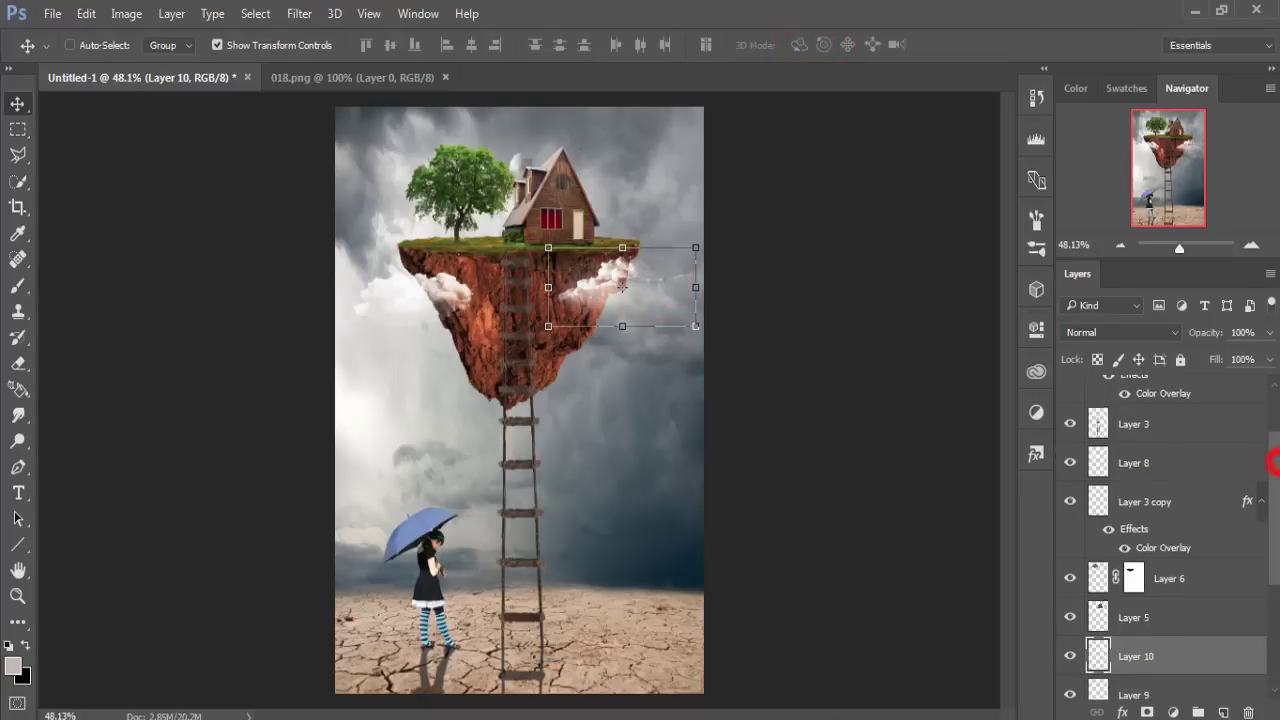
Step: Duplicate the Layer 8 cloud and place the copy beneath the island by the ladder
{"action": "left_click", "coordinate": [1142, 557]}
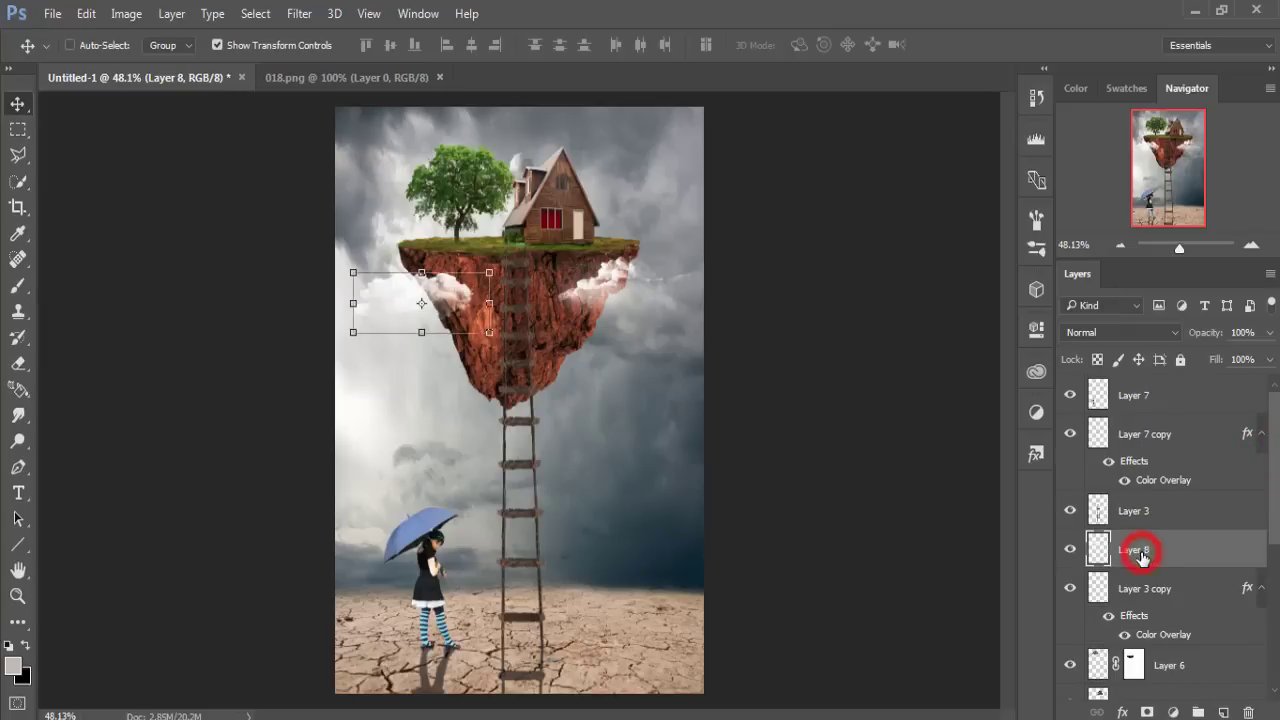
{"action": "right_click", "coordinate": [1140, 550]}
{"action": "left_click", "coordinate": [840, 204]}
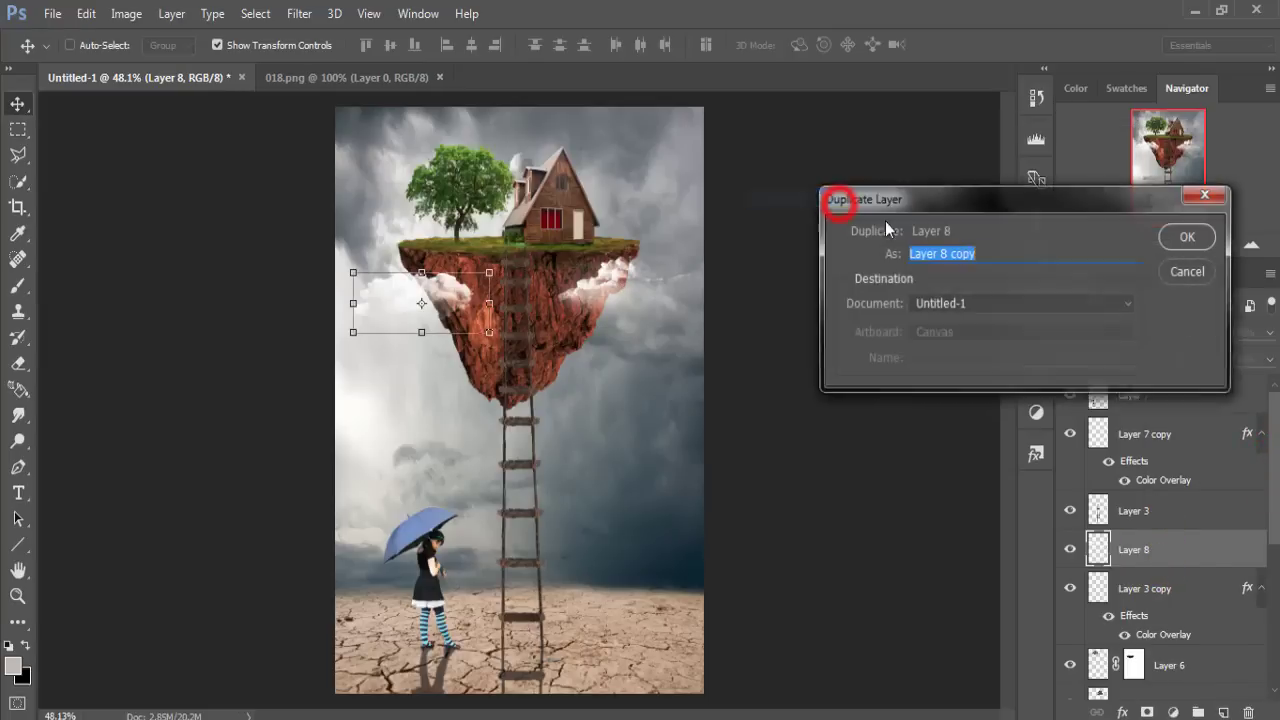
{"action": "left_click", "coordinate": [1180, 241]}
{"action": "mouse_move", "coordinate": [439, 300]}
{"action": "left_mouse_down"}
{"action": "mouse_move", "coordinate": [600, 368]}
{"action": "mouse_move", "coordinate": [529, 334]}
{"action": "left_mouse_up"}
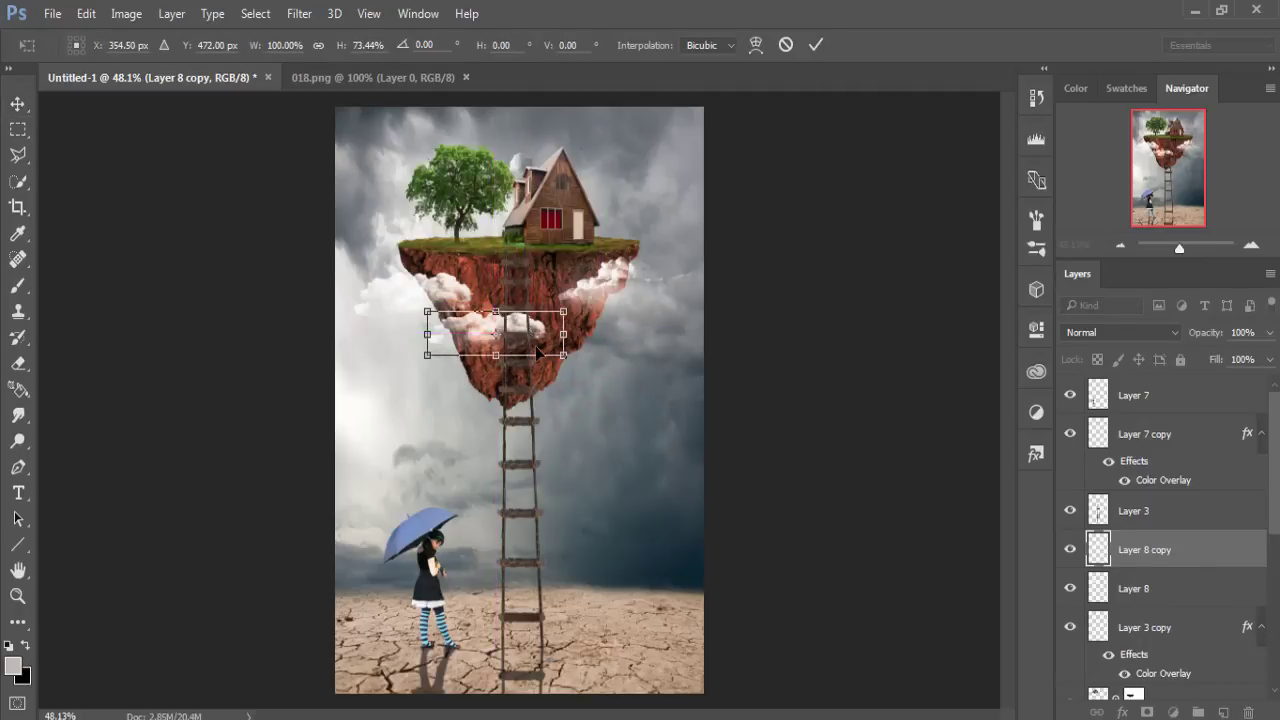
{"action": "left_click", "coordinate": [816, 45]}
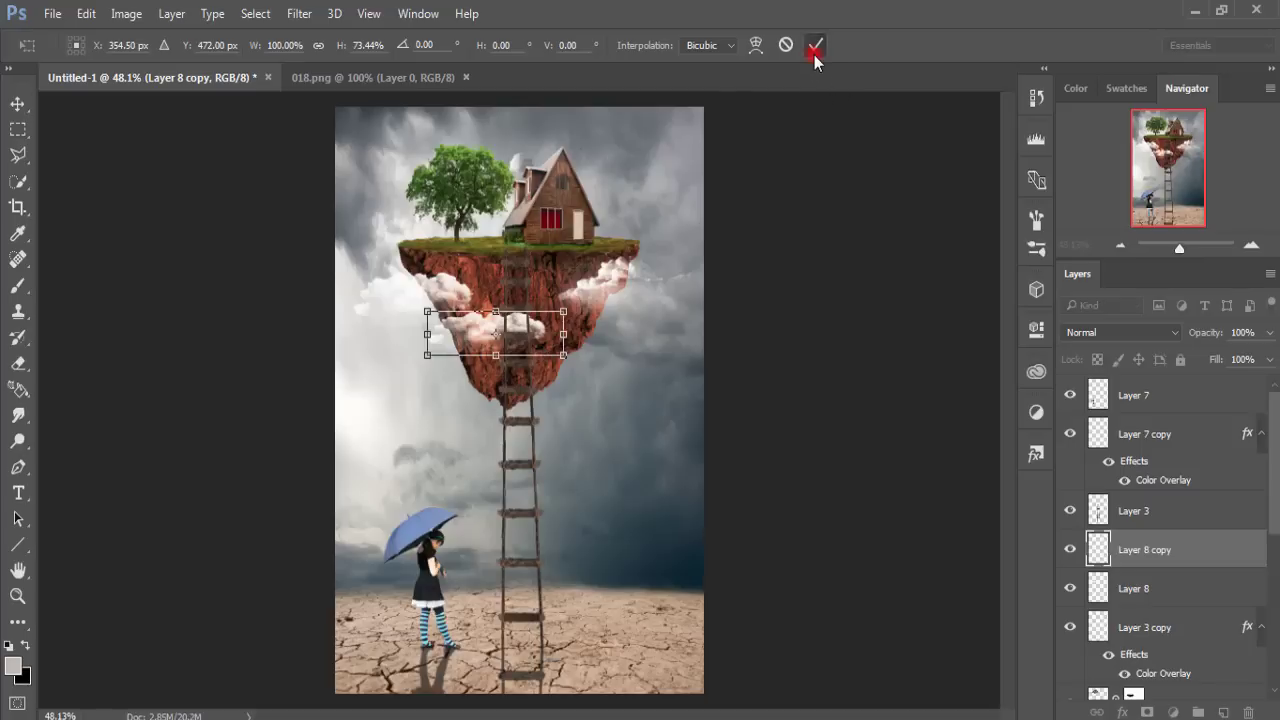
Step: Duplicate the cloud copy again and move the second copy up beside the tree
{"action": "right_click", "coordinate": [1179, 548]}
{"action": "left_click", "coordinate": [880, 197]}
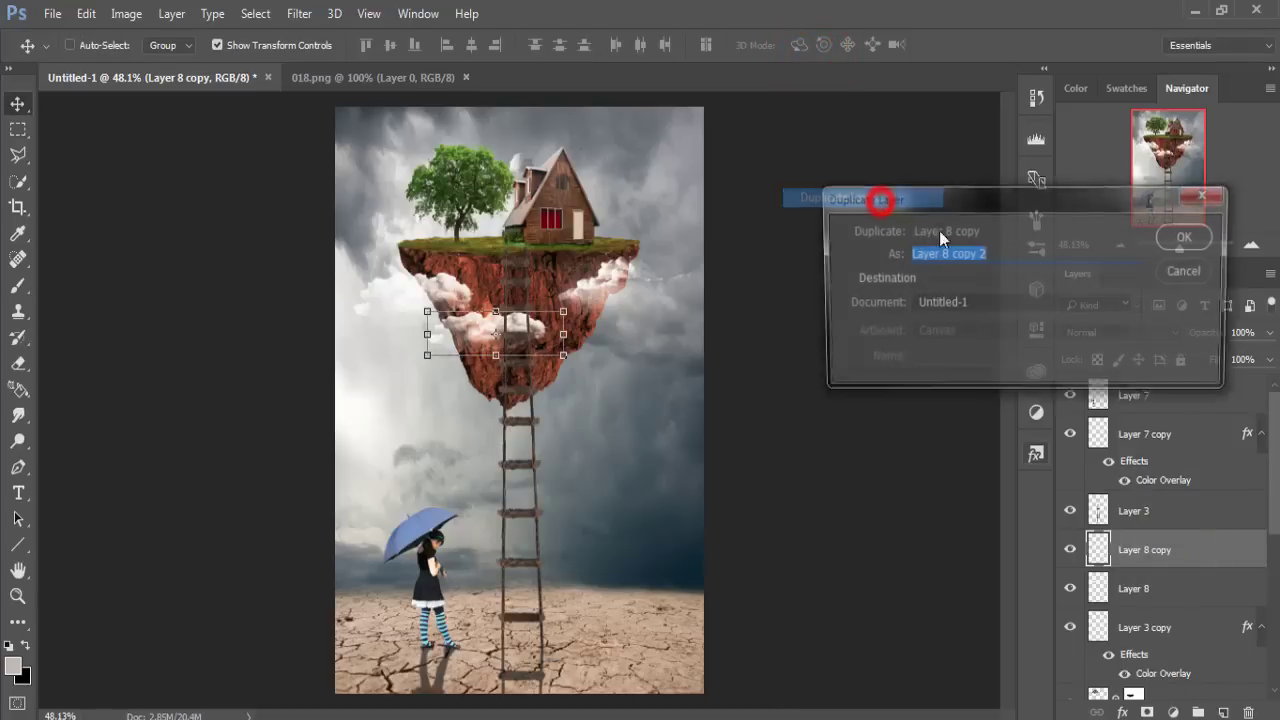
{"action": "left_click", "coordinate": [1175, 244]}
{"action": "mouse_move", "coordinate": [486, 334]}
{"action": "left_mouse_down"}
{"action": "mouse_move", "coordinate": [475, 350]}
{"action": "mouse_move", "coordinate": [598, 188]}
{"action": "mouse_move", "coordinate": [612, 193]}
{"action": "mouse_move", "coordinate": [433, 178]}
{"action": "mouse_move", "coordinate": [428, 201]}
{"action": "left_mouse_up"}
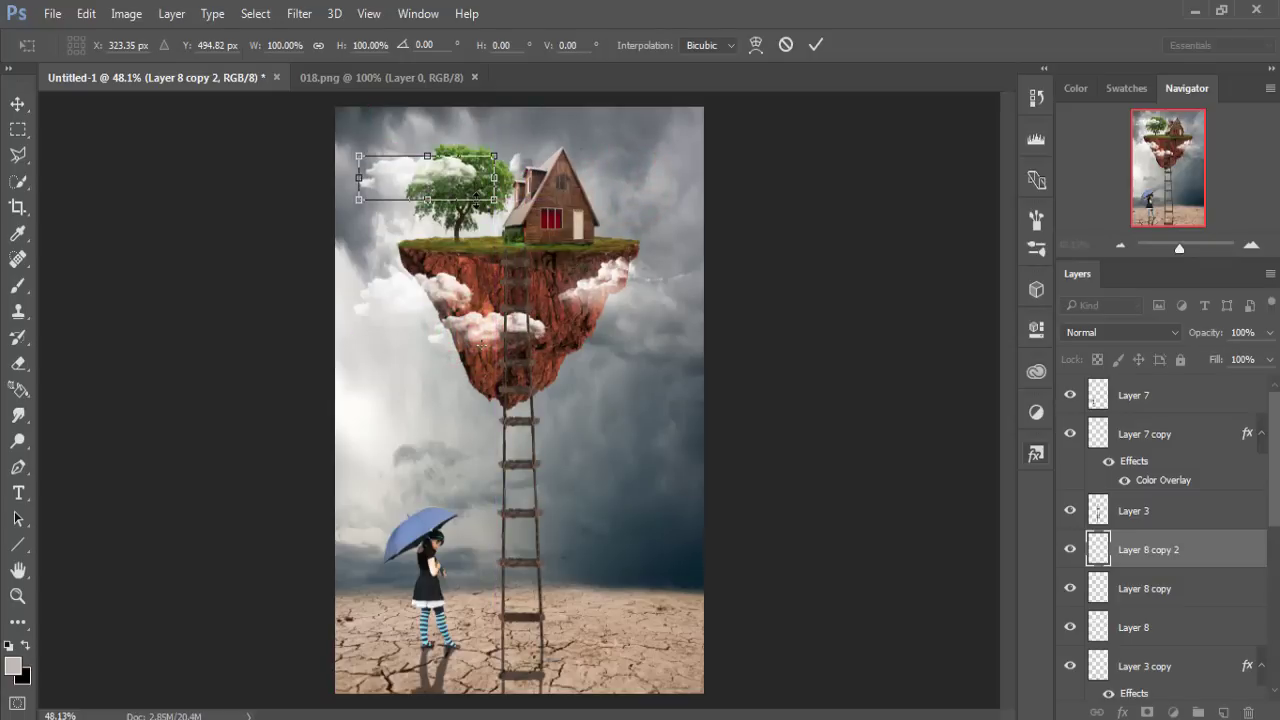
{"action": "left_click", "coordinate": [817, 47]}
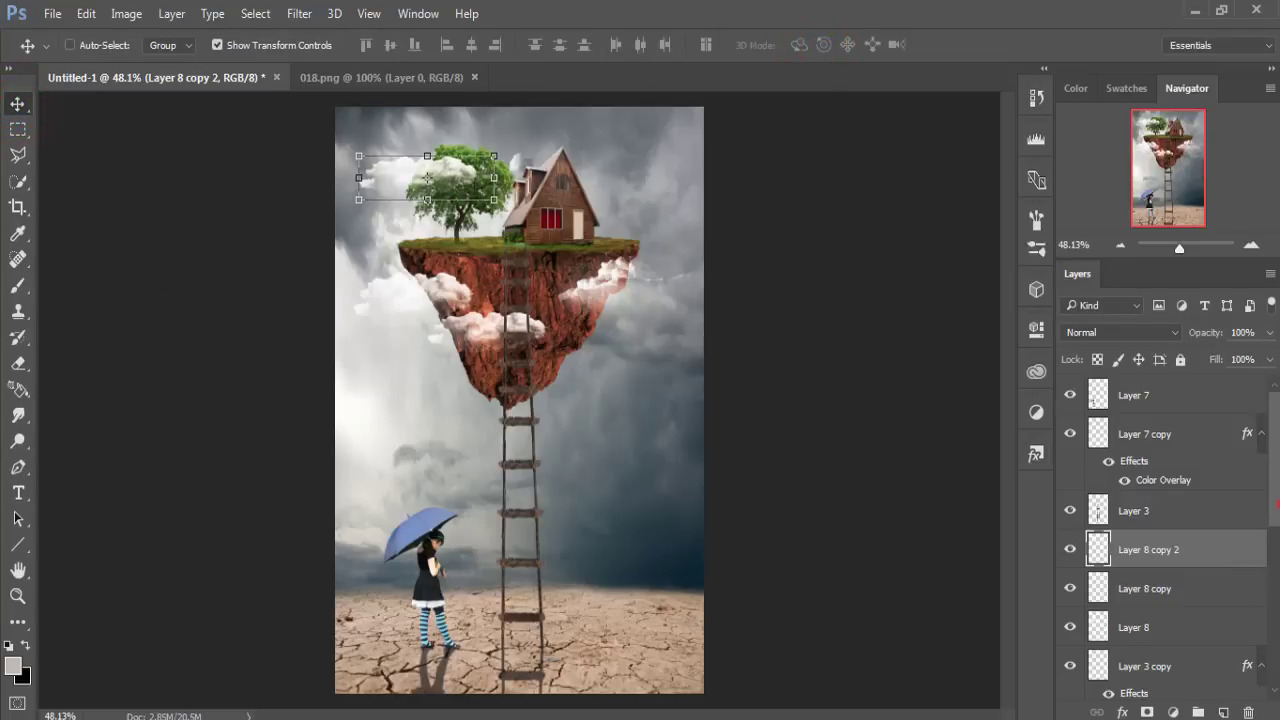
{"action": "left_click", "coordinate": [1203, 400]}
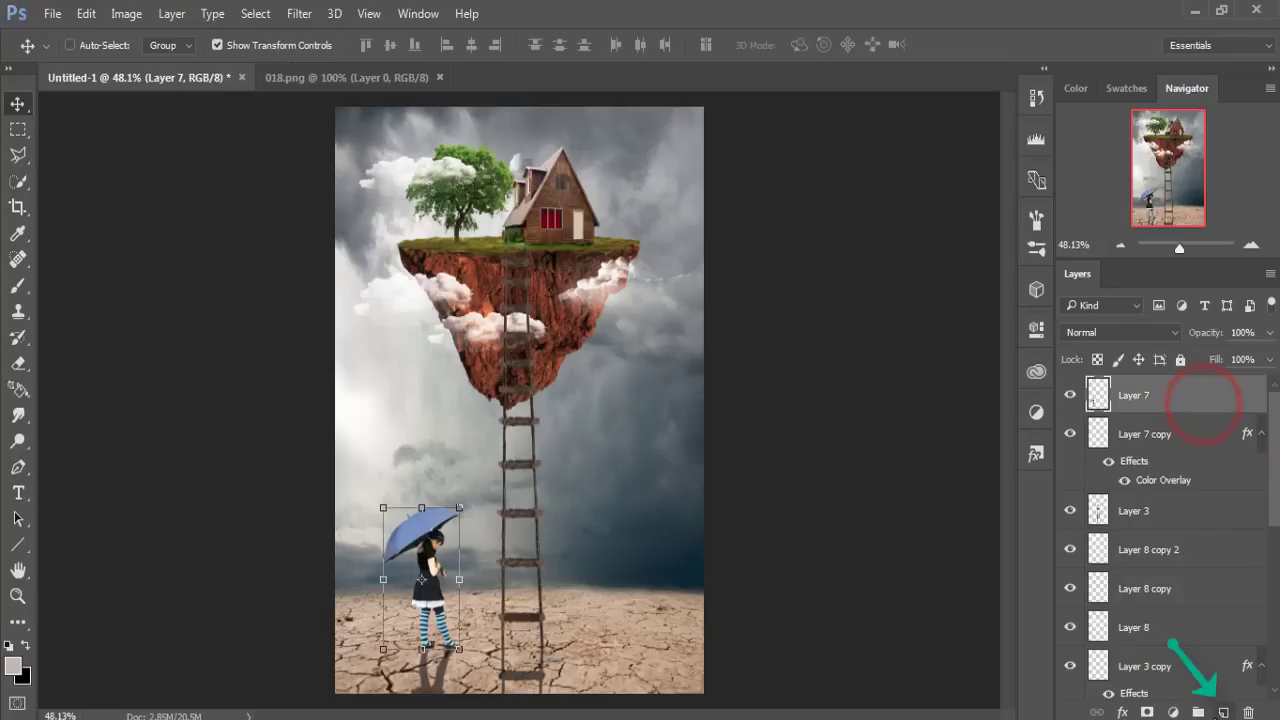
Step: Add new Layer 11 above the girl, fill it with 50% grey, and set it to Overlay
{"action": "left_click", "coordinate": [1225, 712]}
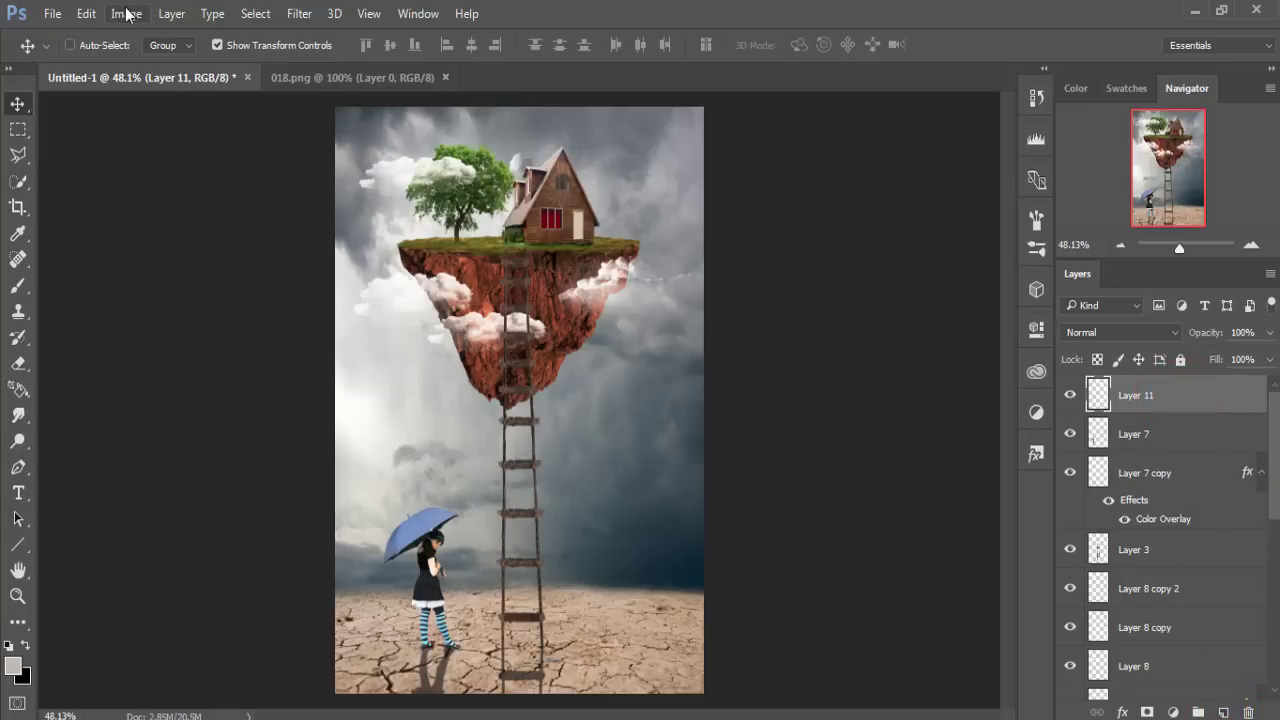
{"action": "left_click", "coordinate": [86, 13]}
{"action": "left_click", "coordinate": [138, 273]}
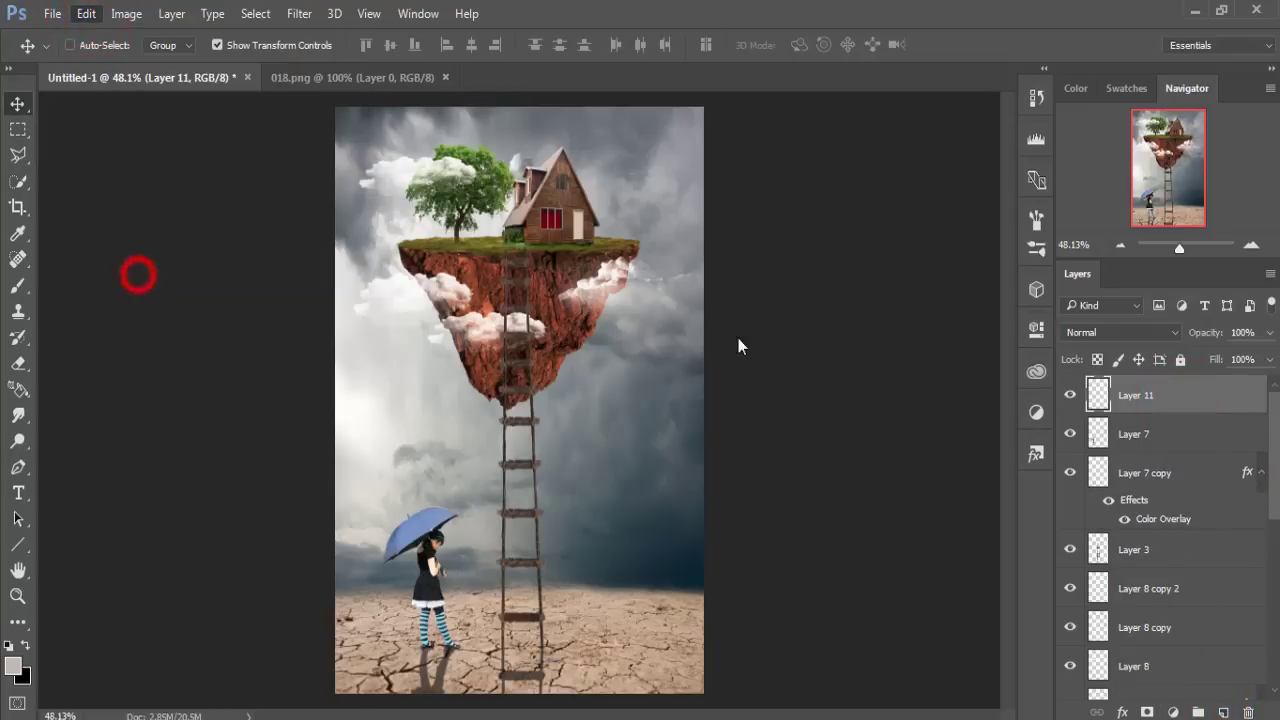
{"action": "left_click", "coordinate": [752, 206]}
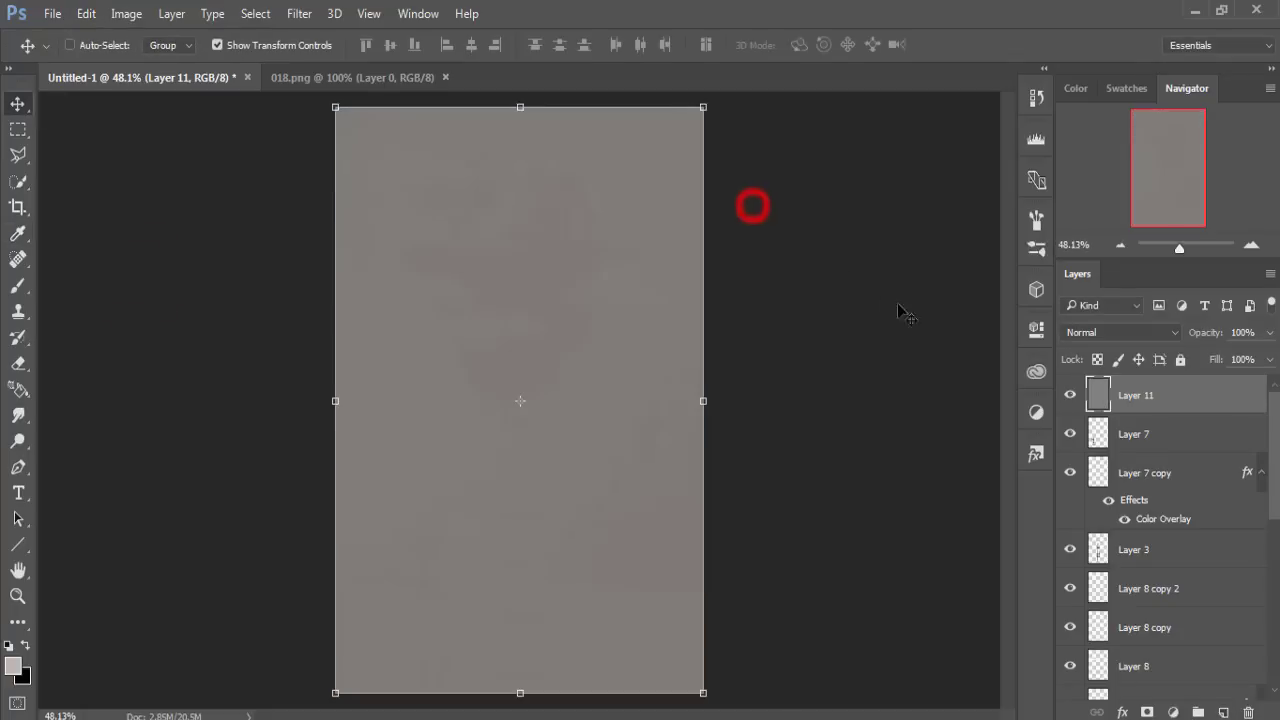
{"action": "left_click", "coordinate": [1120, 332]}
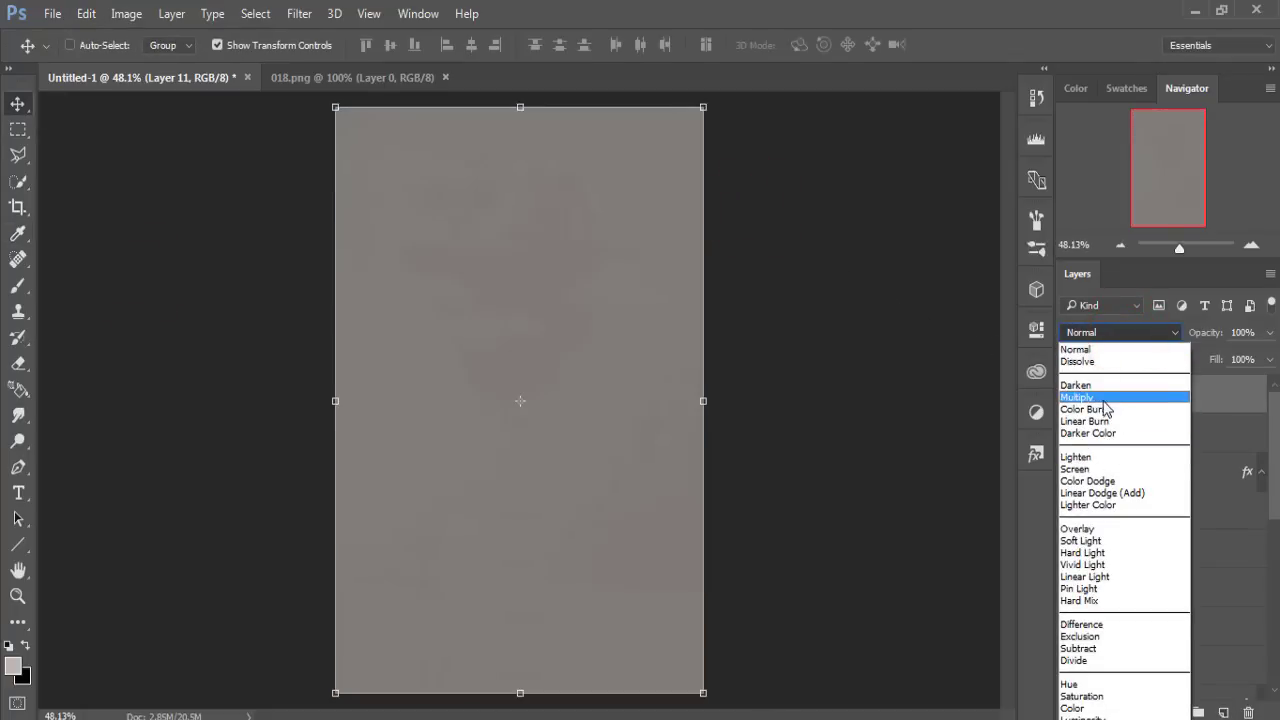
{"action": "left_click", "coordinate": [1098, 529]}
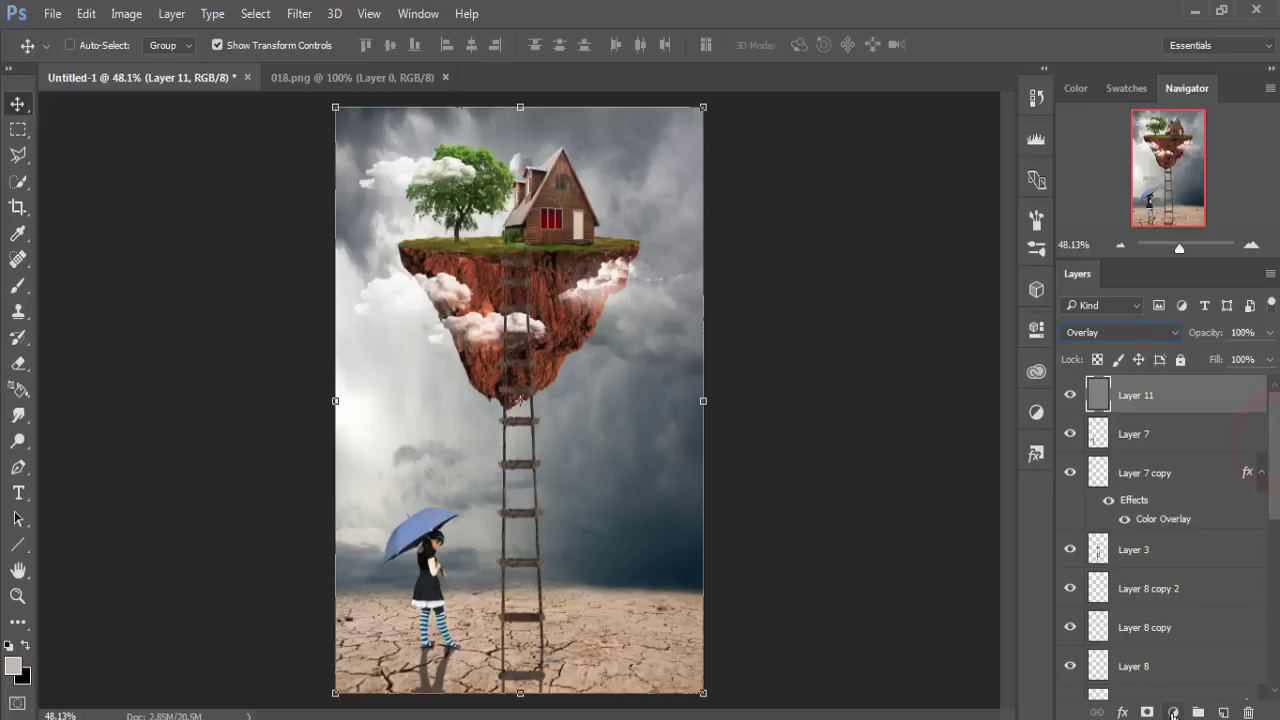
{"action": "left_click", "coordinate": [1173, 712]}
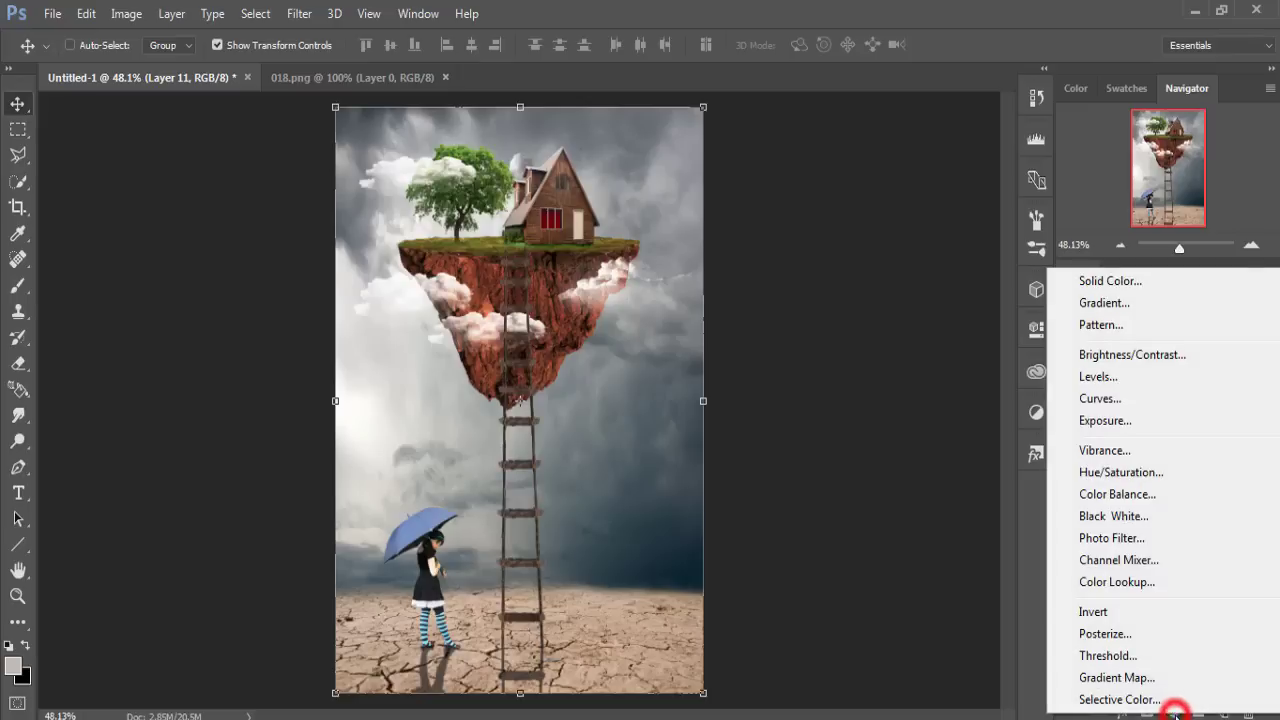
Step: Add a whole-scene Color Balance with midtones at red +12 and yellow −10
{"action": "left_click", "coordinate": [1143, 492]}
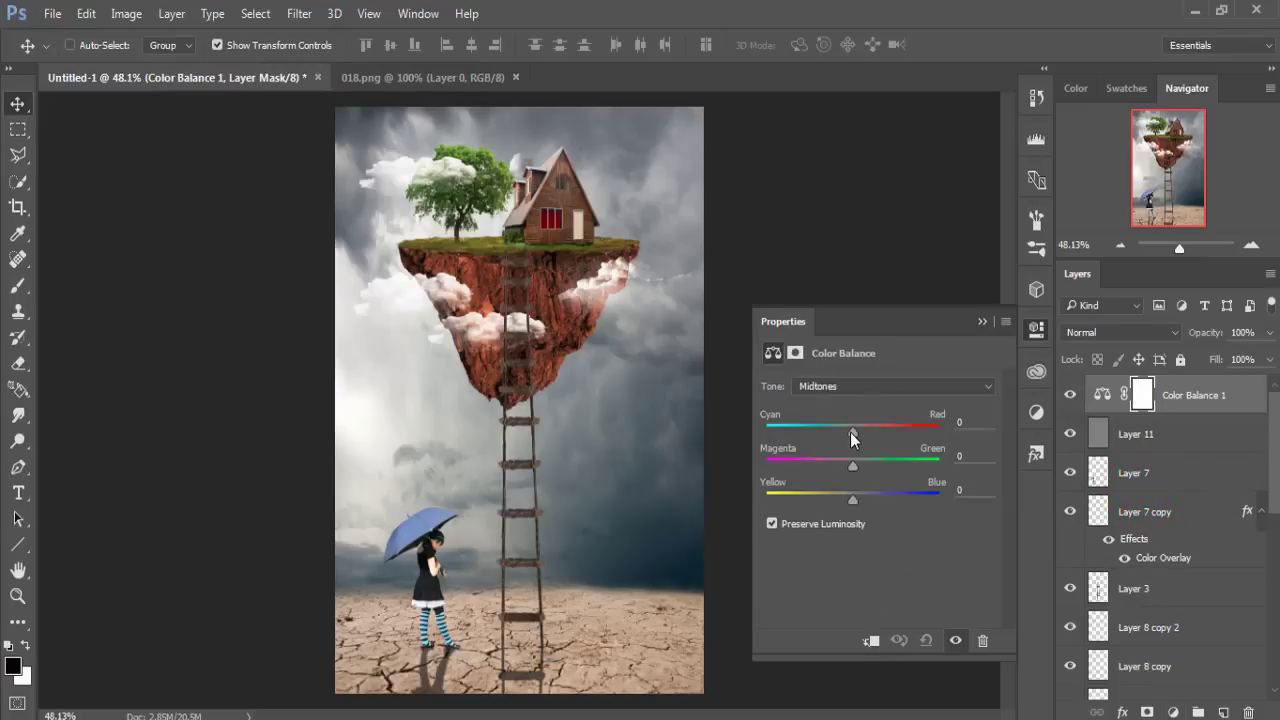
{"action": "left_click_drag", "start_coordinate": [845, 437], "coordinate": [863, 431]}
{"action": "mouse_move", "coordinate": [850, 497]}
{"action": "left_mouse_down"}
{"action": "mouse_move", "coordinate": [872, 498]}
{"action": "mouse_move", "coordinate": [839, 497]}
{"action": "left_mouse_up"}
{"action": "left_click_drag", "start_coordinate": [839, 500], "coordinate": [846, 500]}
{"action": "left_click_drag", "start_coordinate": [846, 501], "coordinate": [844, 500]}
{"action": "left_click", "coordinate": [981, 322]}
{"action": "left_click", "coordinate": [1208, 396]}
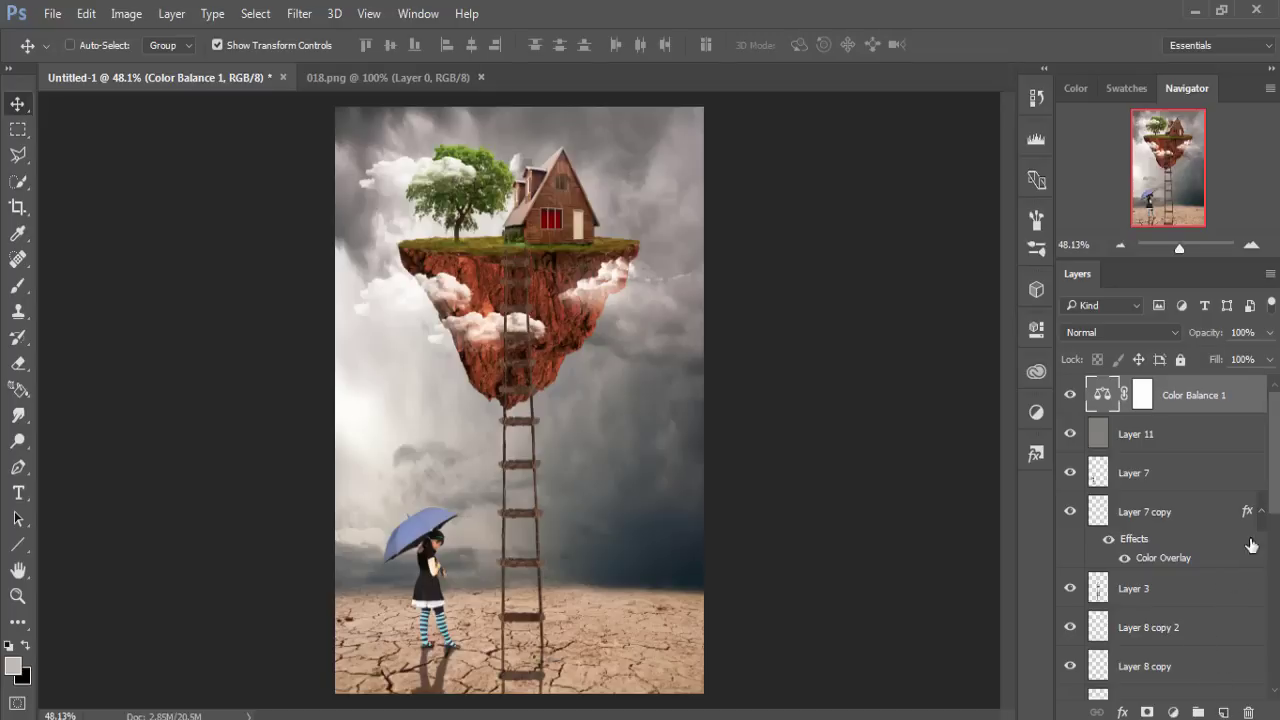
Step: Scroll the Layers panel and select the umbrella girl's layer, Layer 7
{"action": "left_click", "coordinate": [1274, 478]}
{"action": "scroll", "coordinate": [1165, 540], "scroll_direction": "down", "scroll_amount": 5}
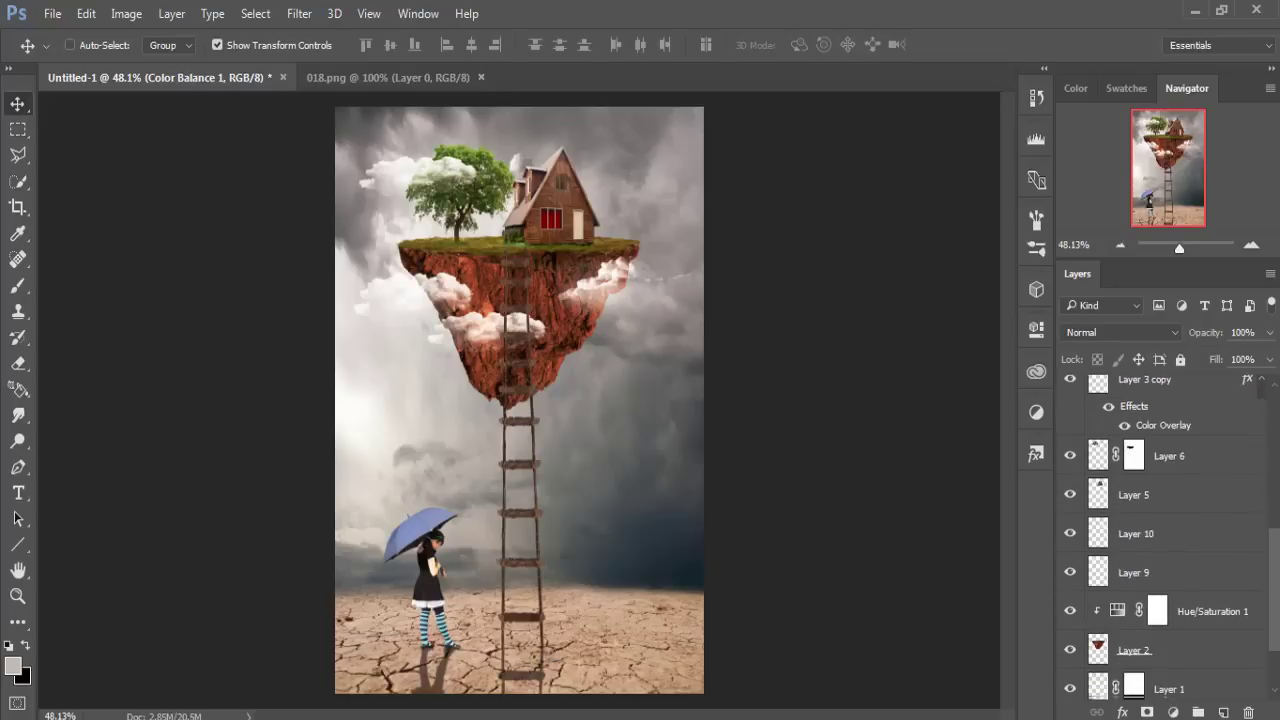
{"action": "scroll", "coordinate": [1165, 540], "scroll_direction": "up", "scroll_amount": 2}
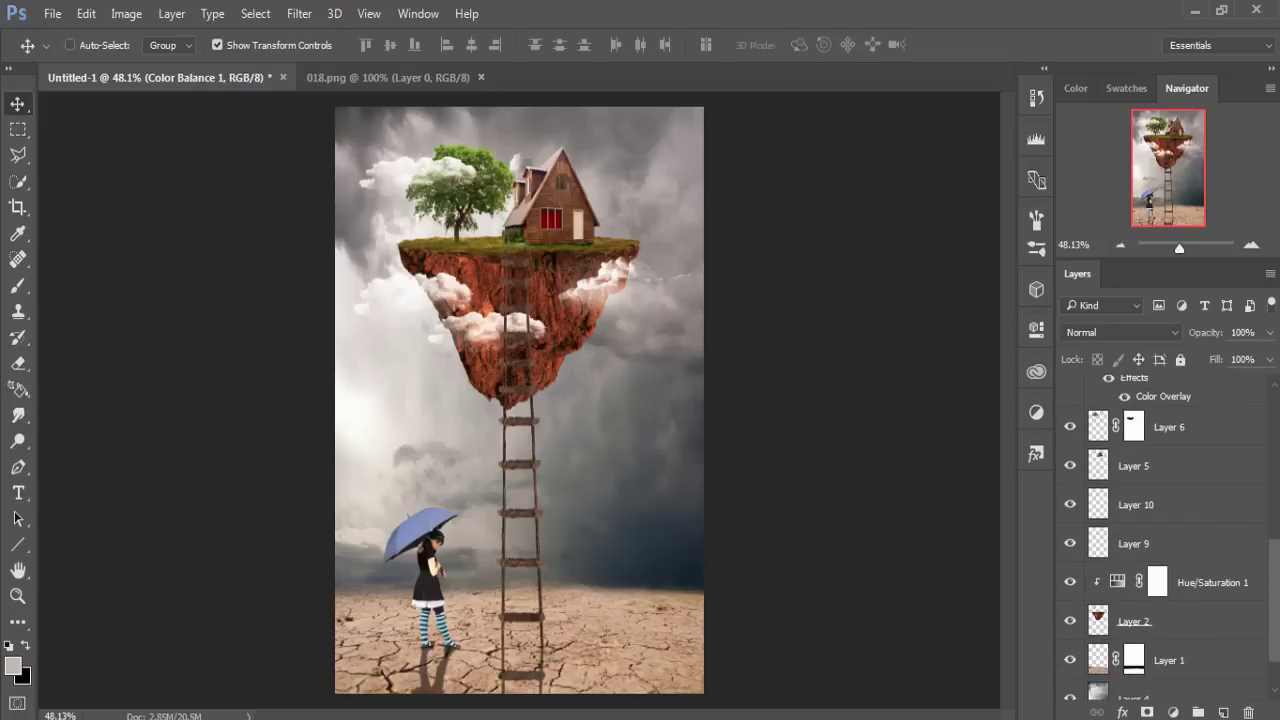
{"action": "scroll", "coordinate": [1165, 540], "scroll_direction": "up", "scroll_amount": 1}
{"action": "scroll", "coordinate": [1165, 540], "scroll_direction": "up", "scroll_amount": 2}
{"action": "scroll", "coordinate": [1165, 540], "scroll_direction": "up", "scroll_amount": 3}
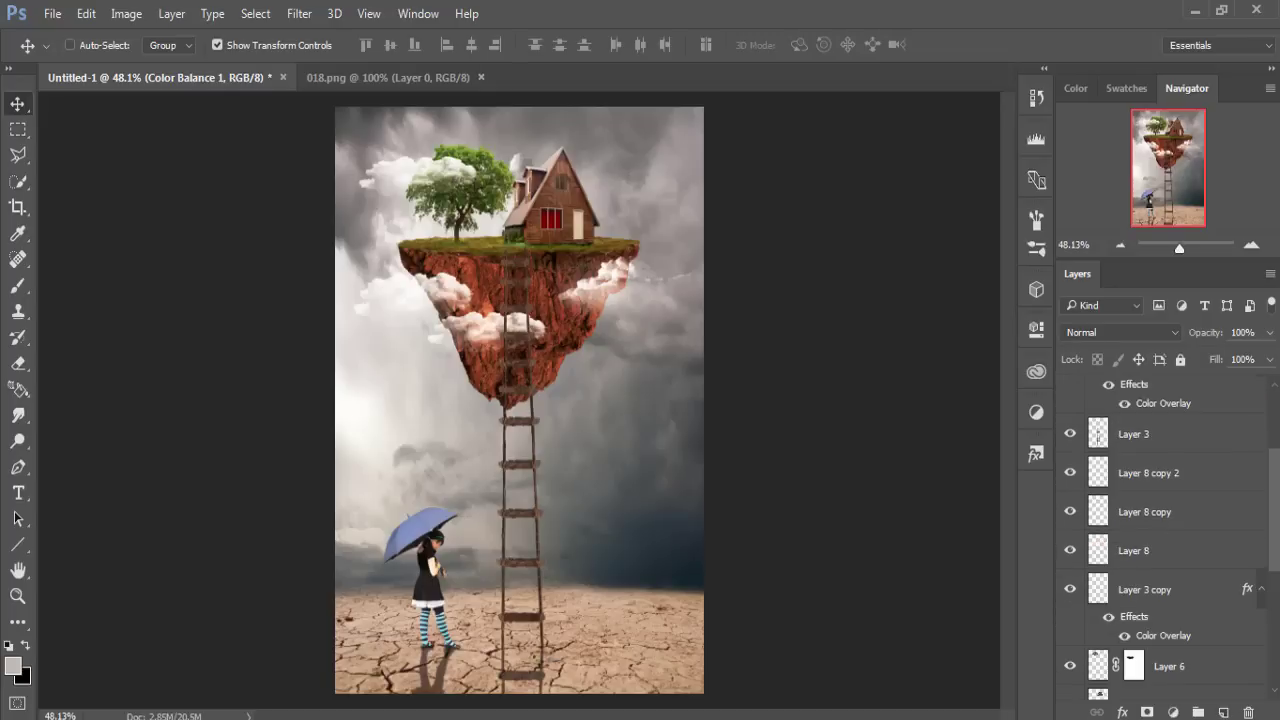
{"action": "scroll", "coordinate": [1165, 540], "scroll_direction": "up", "scroll_amount": 2}
{"action": "left_click", "coordinate": [1115, 428]}
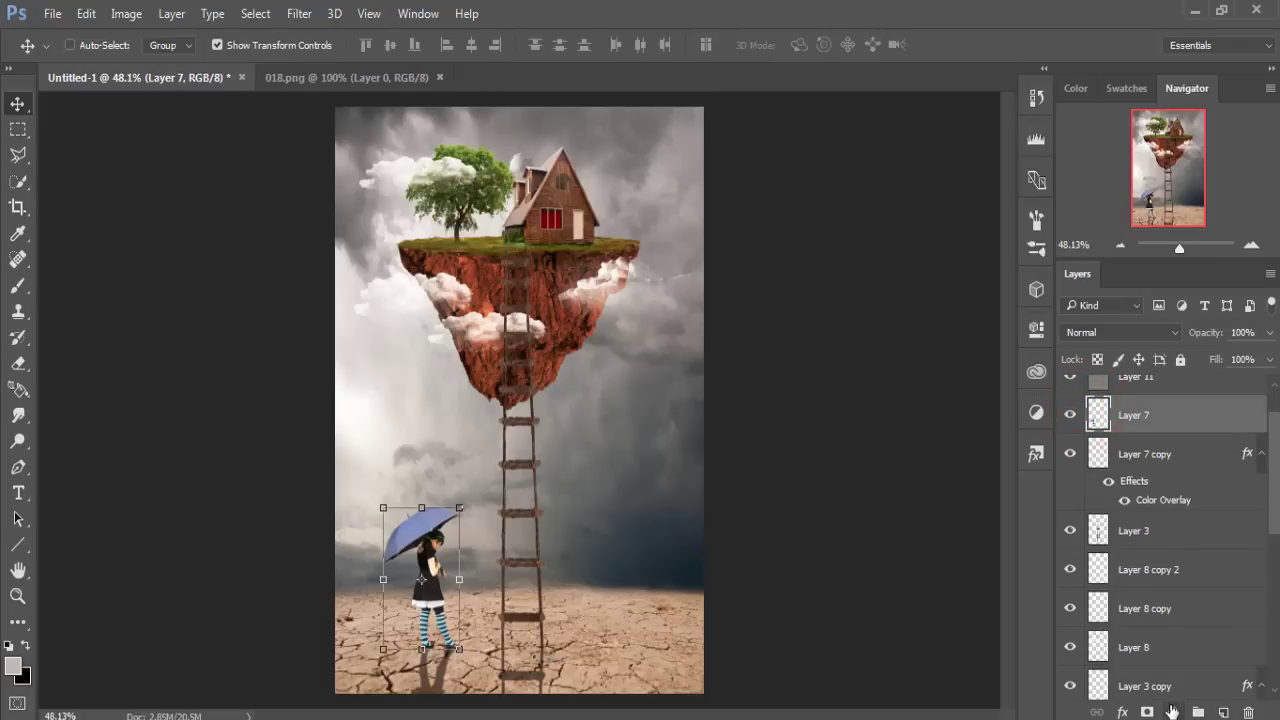
Step: Clip a Color Balance 2 to the umbrella girl with midtones at cyan −21 and yellow −37
{"action": "left_click", "coordinate": [1172, 710]}
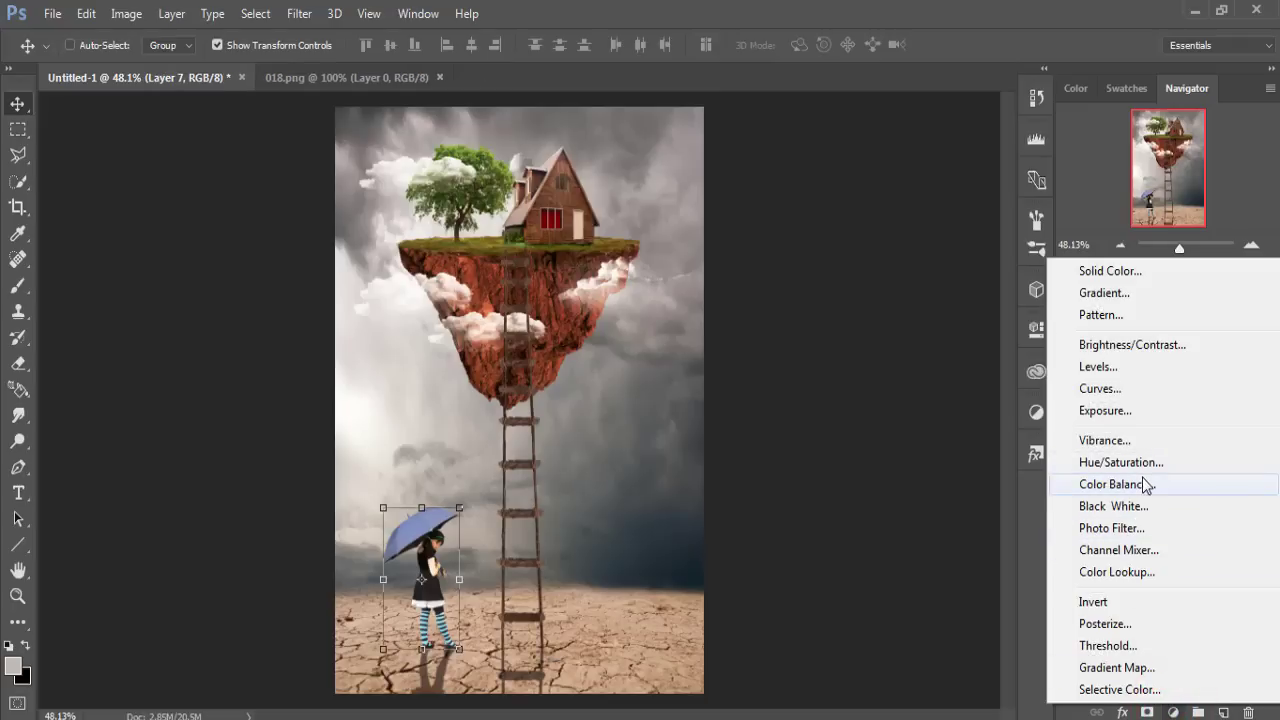
{"action": "left_click", "coordinate": [1110, 484]}
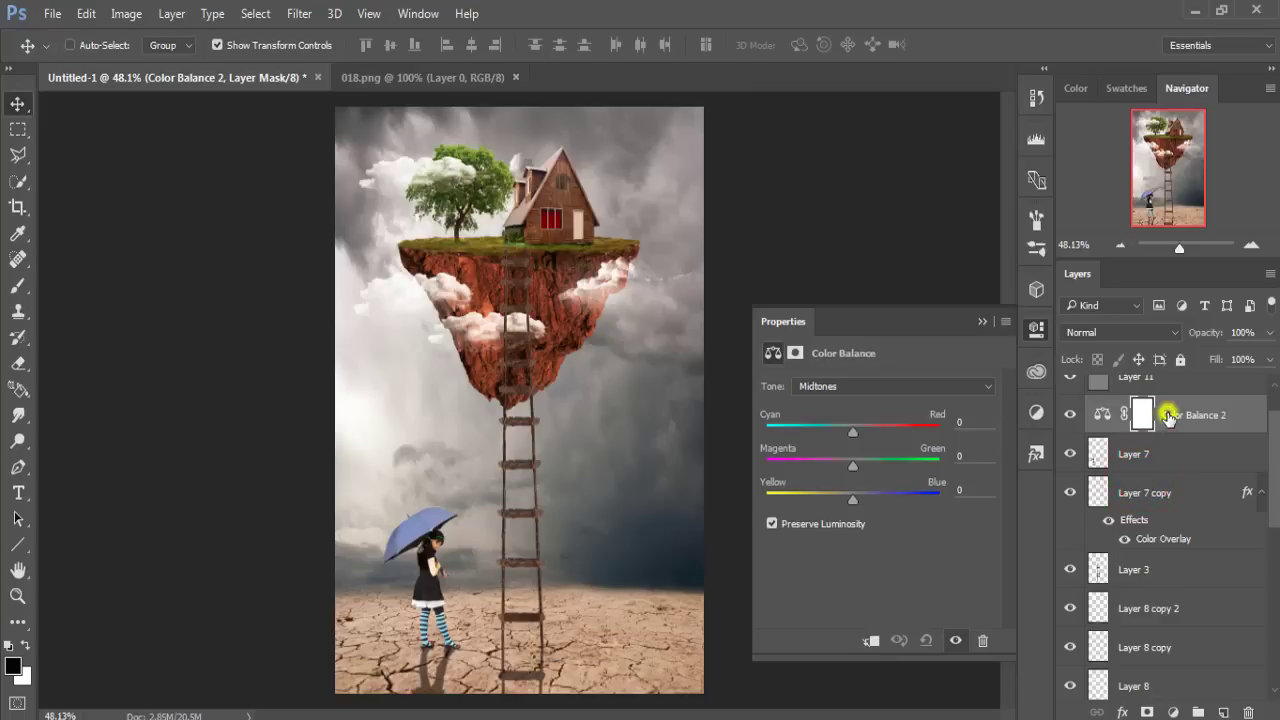
{"action": "right_click", "coordinate": [1165, 413]}
{"action": "left_click", "coordinate": [885, 450]}
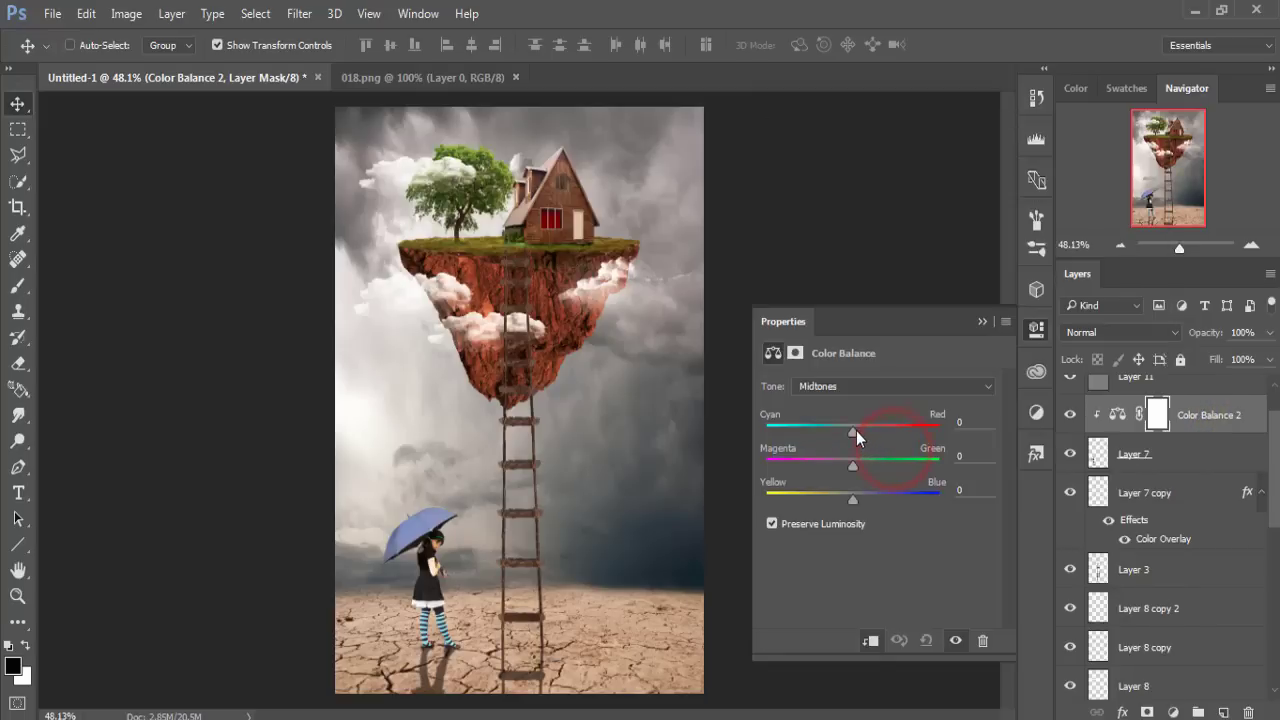
{"action": "mouse_move", "coordinate": [855, 430]}
{"action": "left_mouse_down"}
{"action": "mouse_move", "coordinate": [889, 429]}
{"action": "mouse_move", "coordinate": [784, 429]}
{"action": "left_mouse_up"}
{"action": "left_click_drag", "start_coordinate": [834, 496], "coordinate": [820, 489]}
{"action": "left_click", "coordinate": [982, 323]}
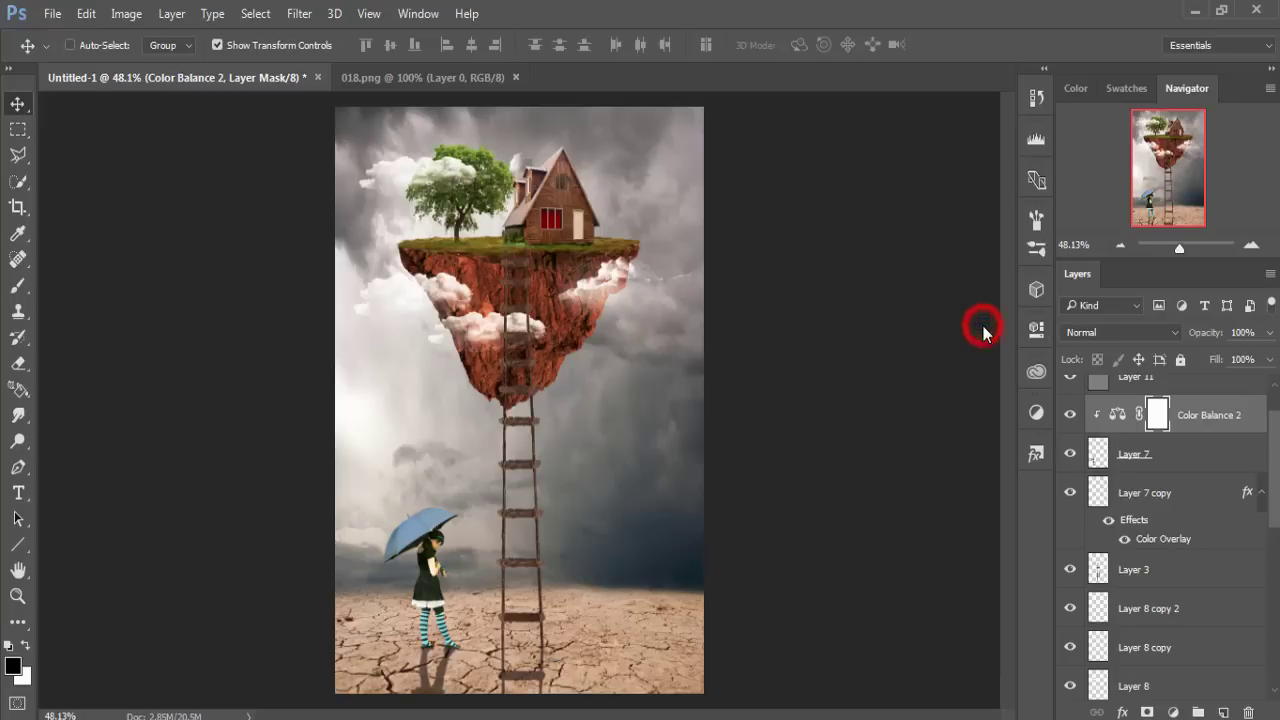
{"action": "left_click", "coordinate": [1210, 417]}
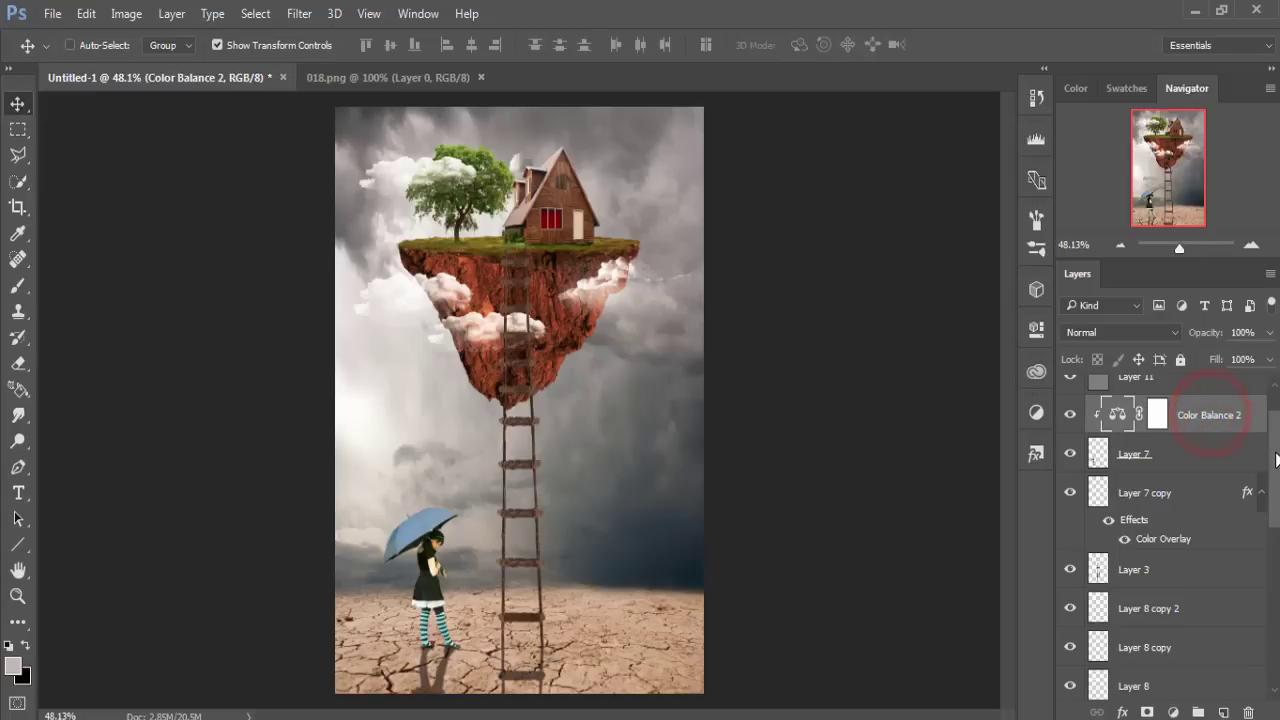
{"action": "left_click_drag", "start_coordinate": [1272, 458], "coordinate": [1276, 398]}
{"action": "left_click", "coordinate": [1223, 394]}
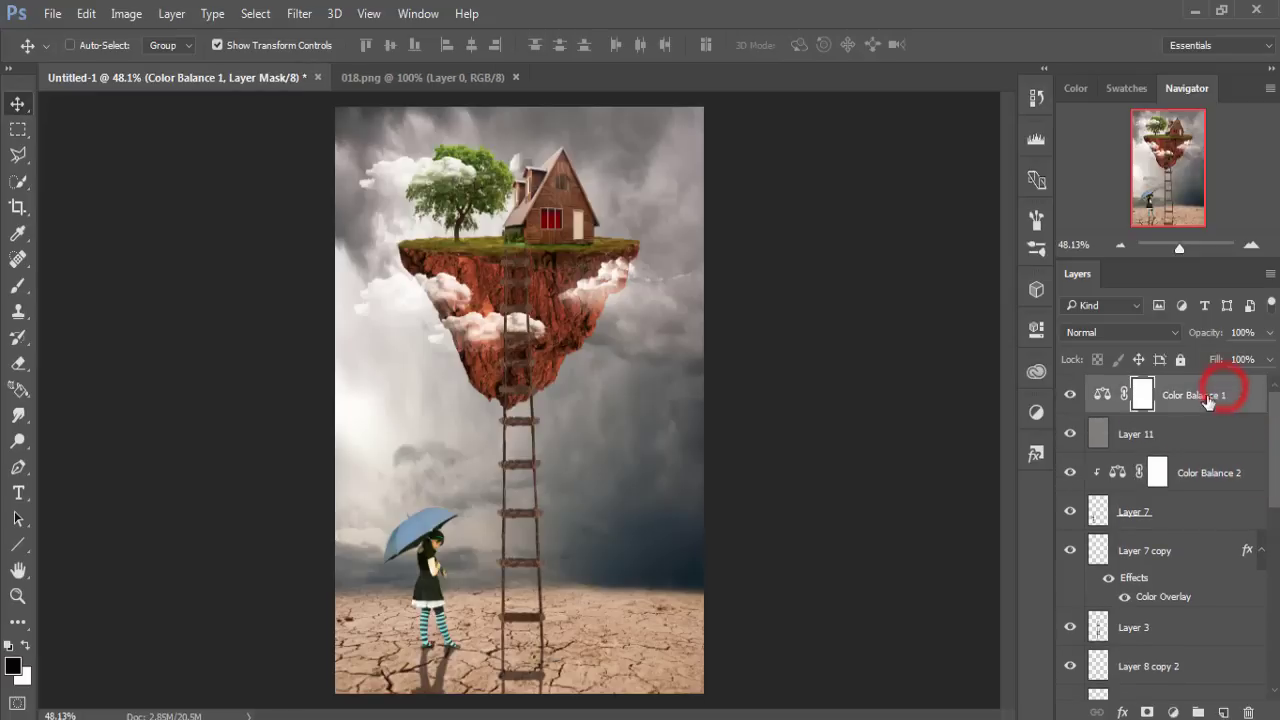
{"action": "left_click", "coordinate": [1172, 712]}
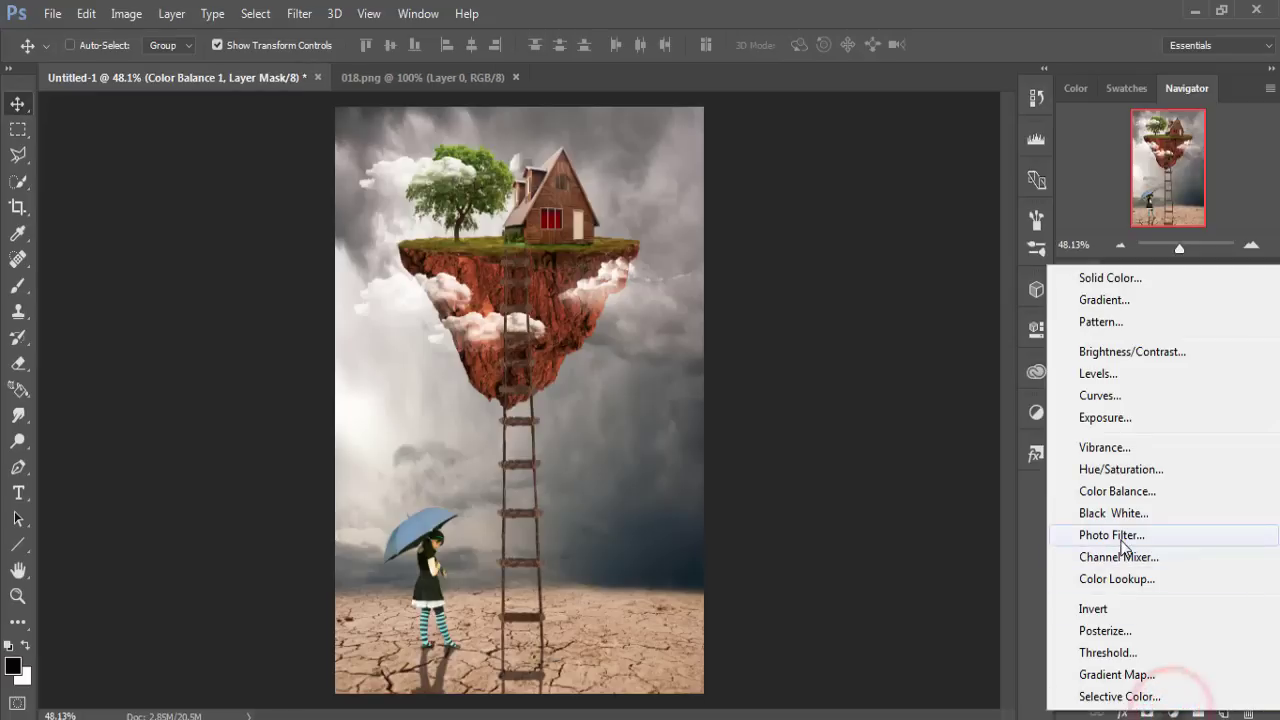
Step: Add a Photo Filter set to Green at density 11
{"action": "left_click", "coordinate": [1118, 536]}
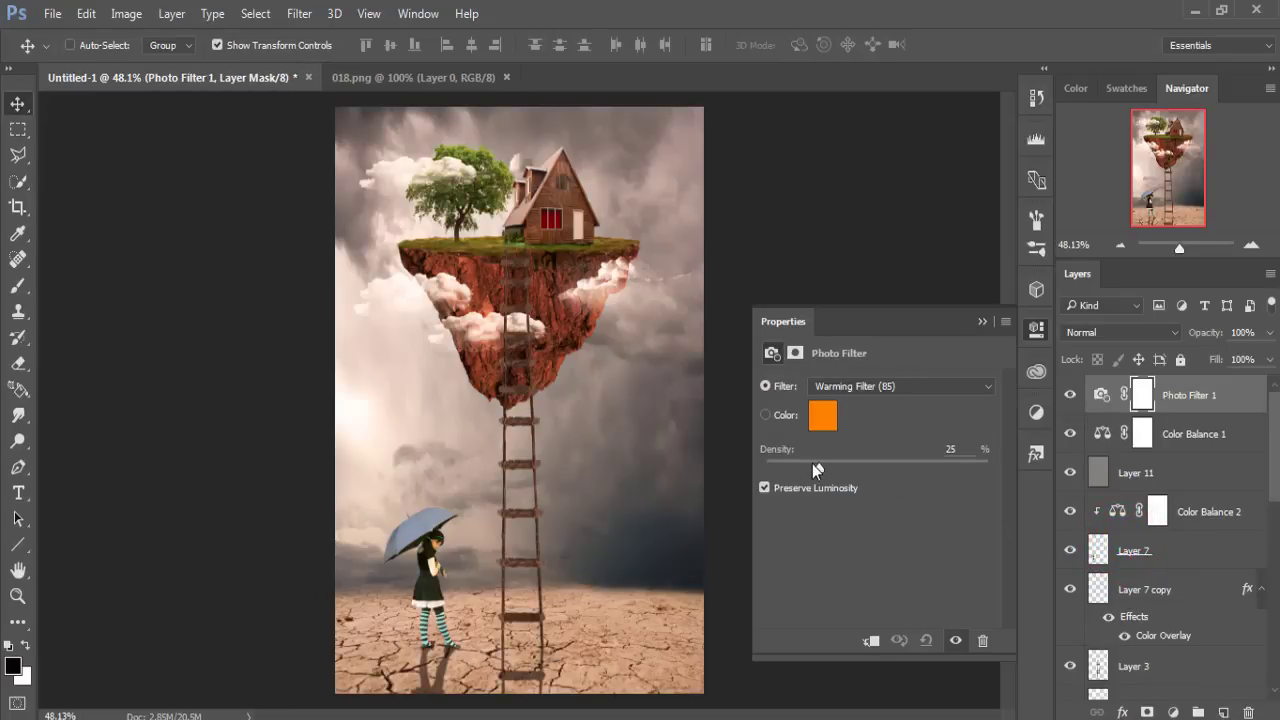
{"action": "left_click", "coordinate": [874, 388]}
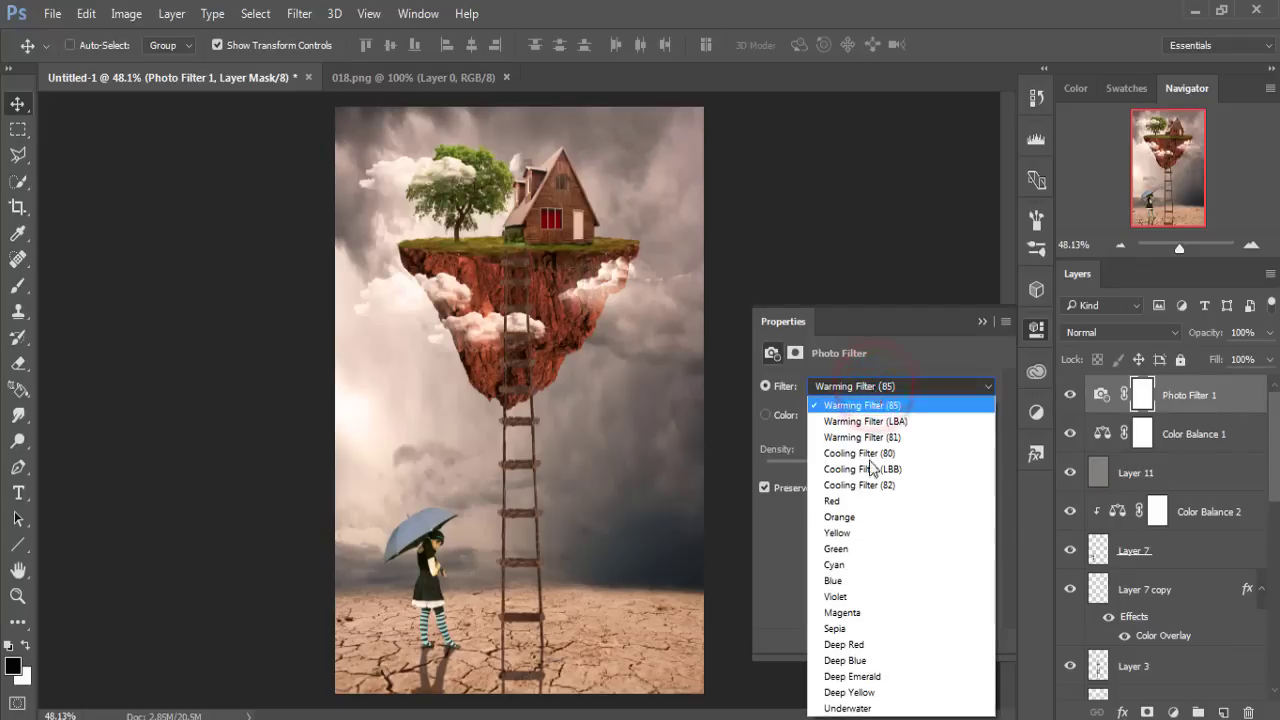
{"action": "left_click", "coordinate": [869, 550]}
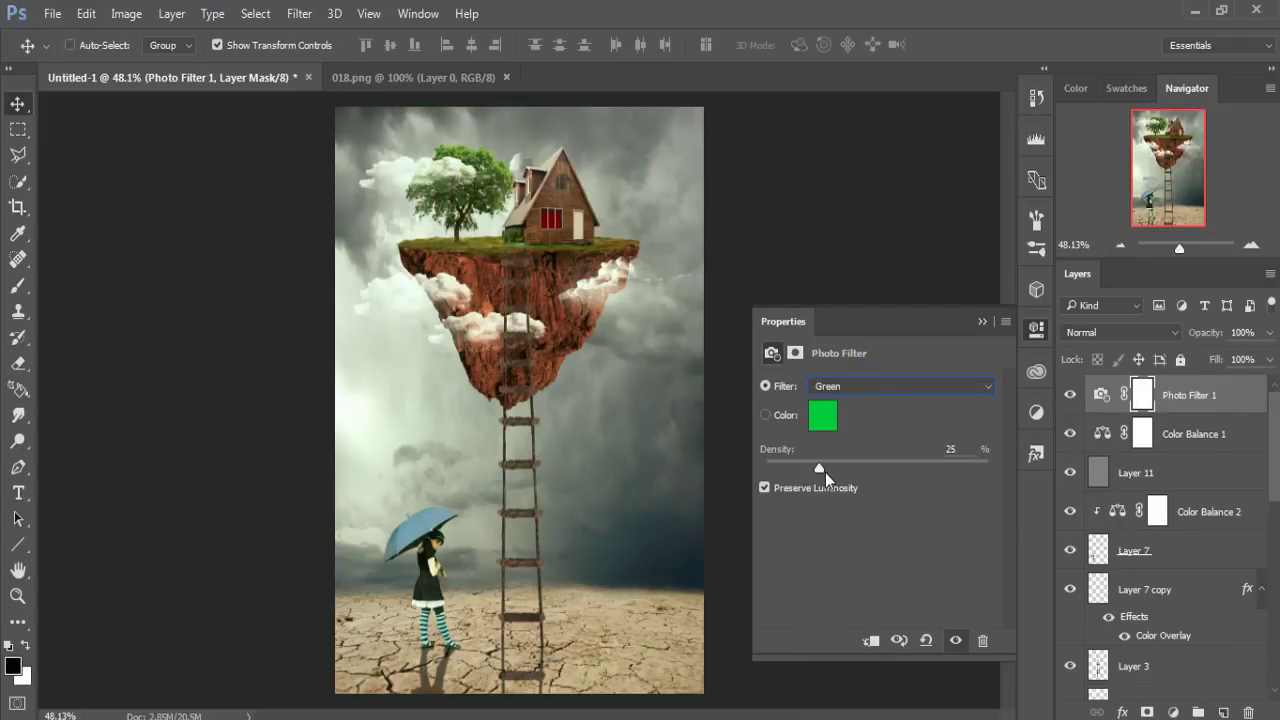
{"action": "left_click_drag", "start_coordinate": [820, 467], "coordinate": [790, 468]}
{"action": "left_click", "coordinate": [982, 322]}
Step: Add a second Photo Filter using Warming Filter (85) at 26% density
{"action": "left_click", "coordinate": [1173, 712]}
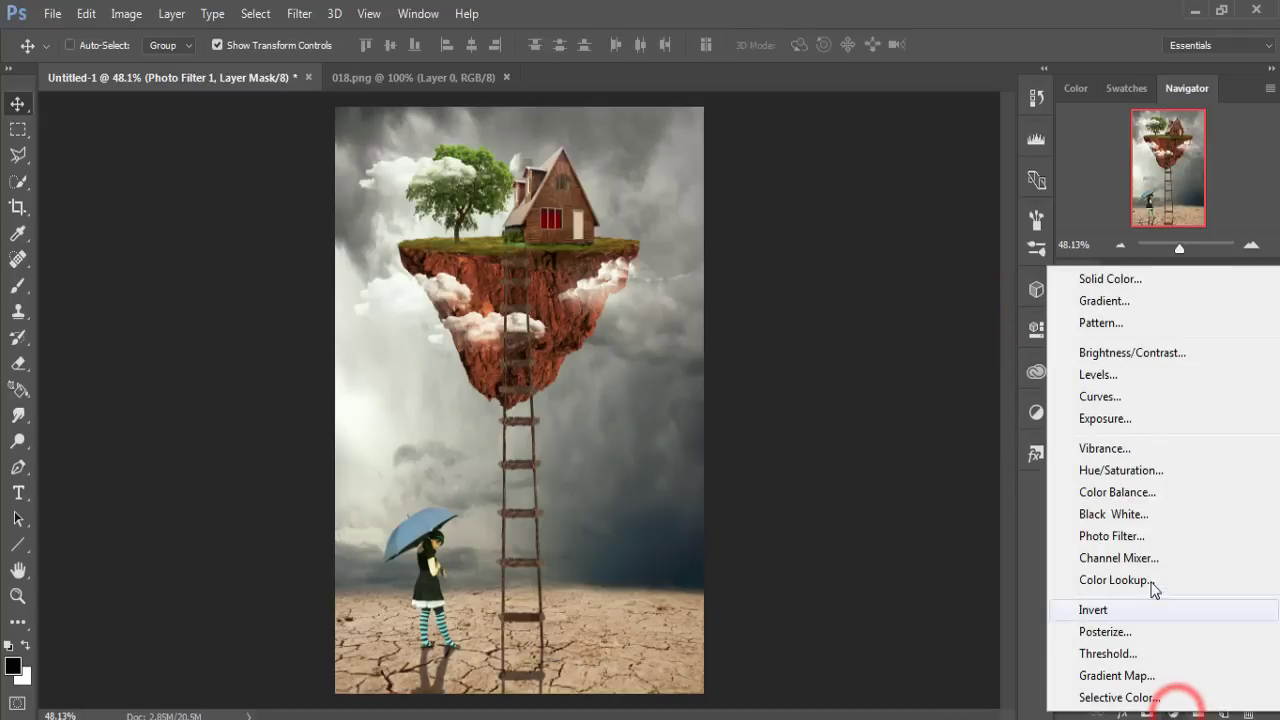
{"action": "left_click", "coordinate": [1140, 536]}
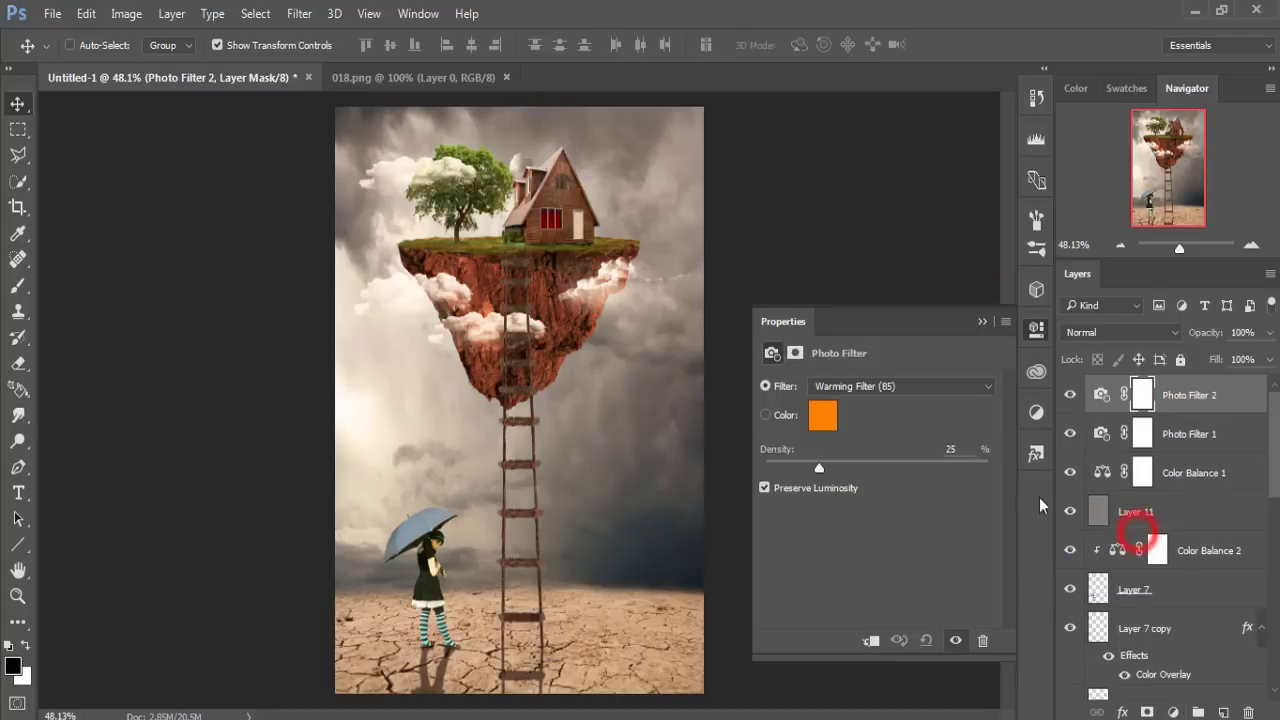
{"action": "left_click", "coordinate": [944, 390]}
{"action": "mouse_move", "coordinate": [818, 464]}
{"action": "left_mouse_down"}
{"action": "mouse_move", "coordinate": [801, 466]}
{"action": "mouse_move", "coordinate": [832, 470]}
{"action": "left_mouse_up"}
{"action": "left_click_drag", "start_coordinate": [822, 464], "coordinate": [820, 465]}
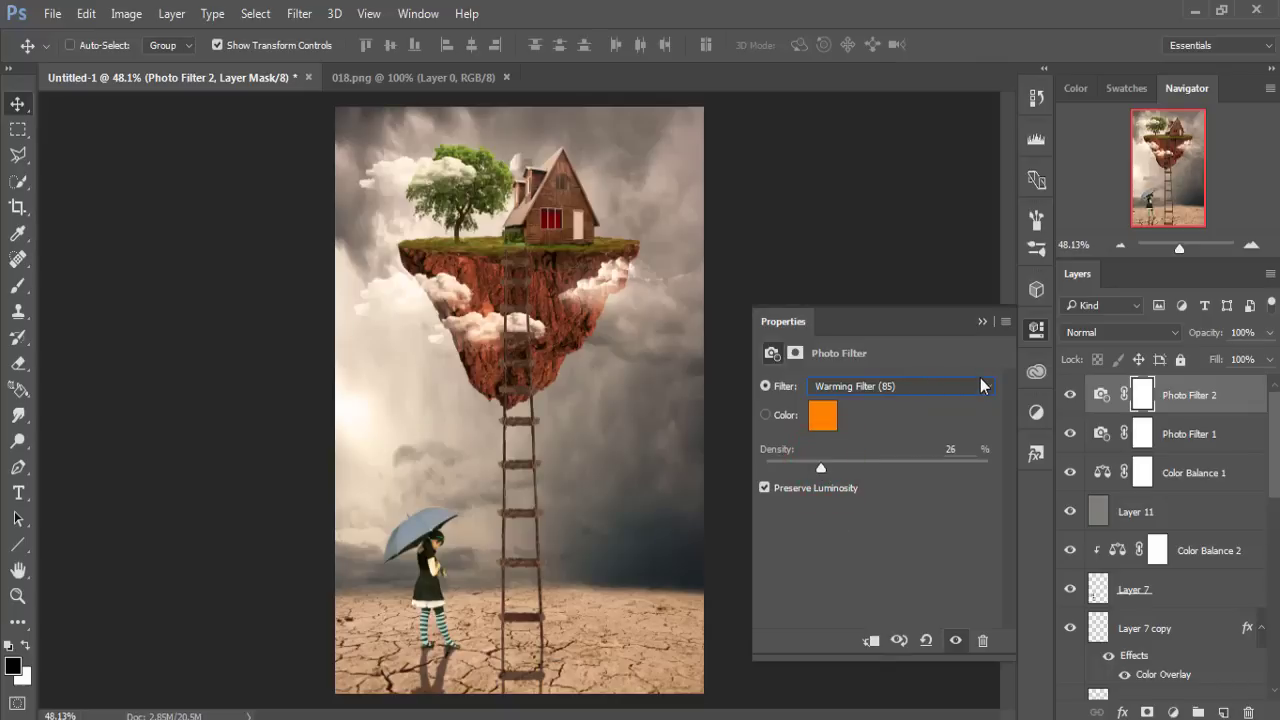
{"action": "left_click", "coordinate": [982, 322]}
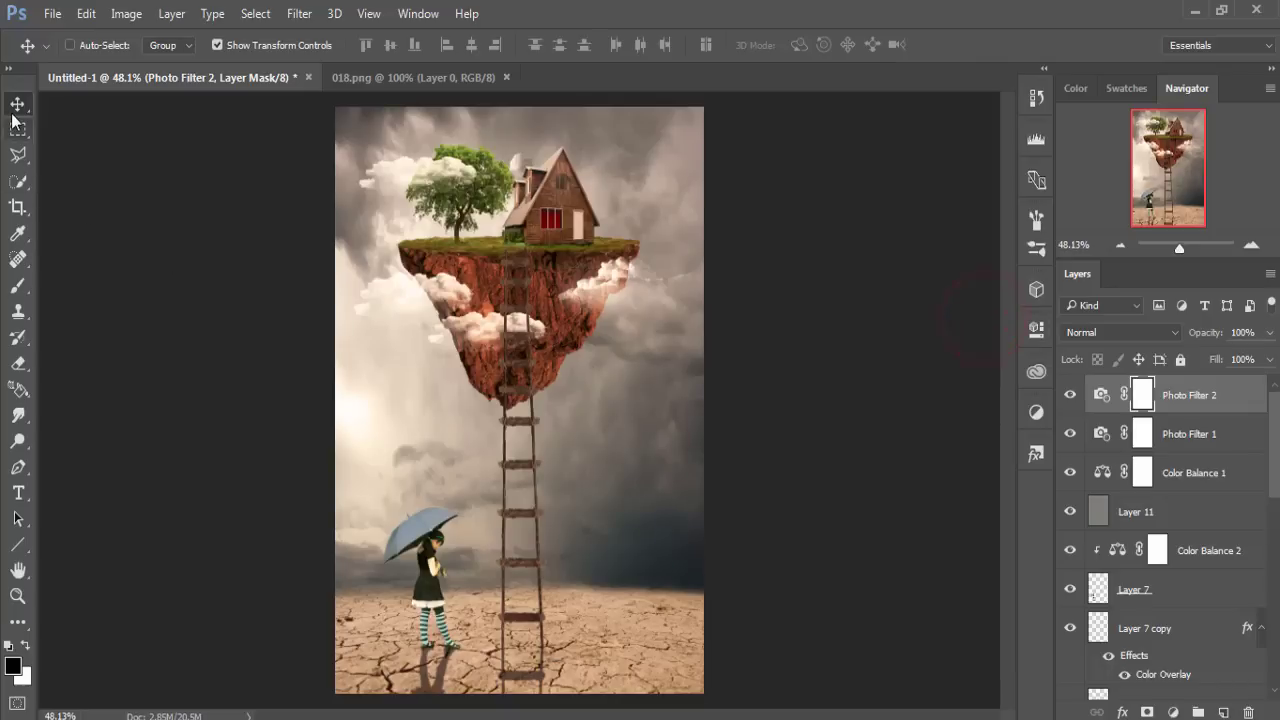
Step: Select Layer 8 copy 2 and reposition its cloud beside the tree, applying the transform
{"action": "left_click", "coordinate": [16, 105]}
{"action": "left_click", "coordinate": [1195, 590]}
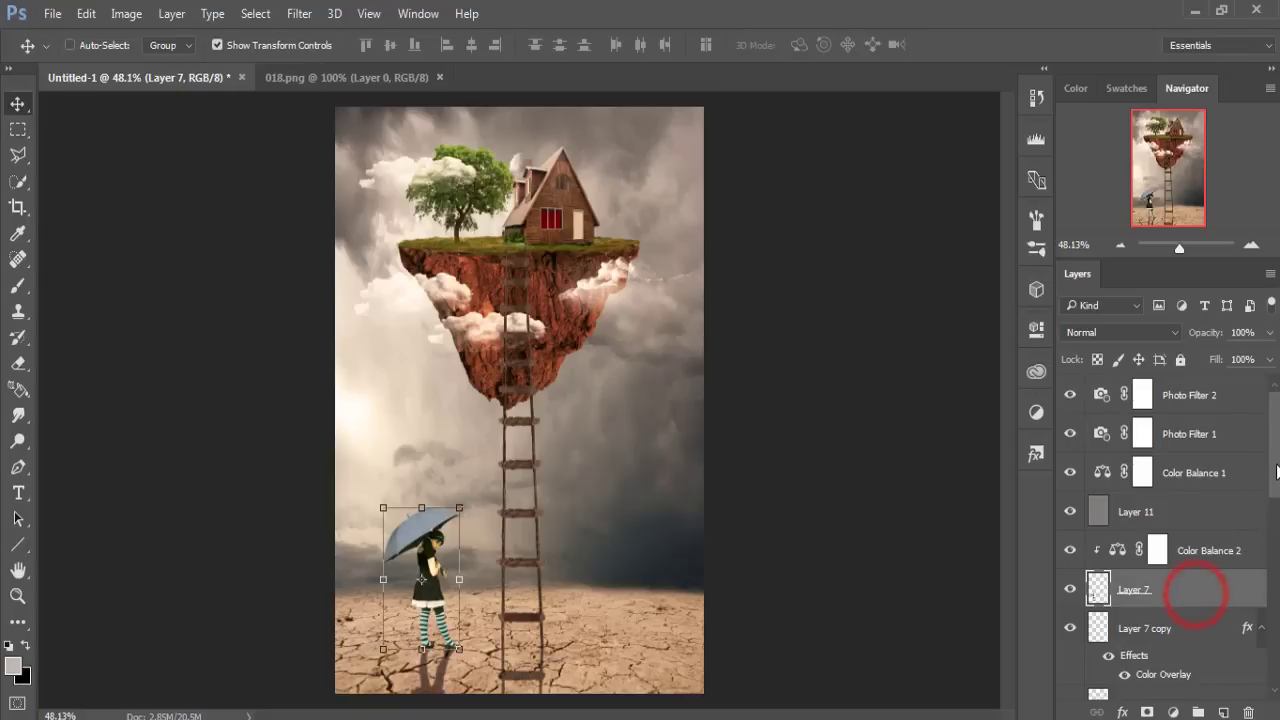
{"action": "left_click_drag", "start_coordinate": [1274, 432], "coordinate": [1274, 502]}
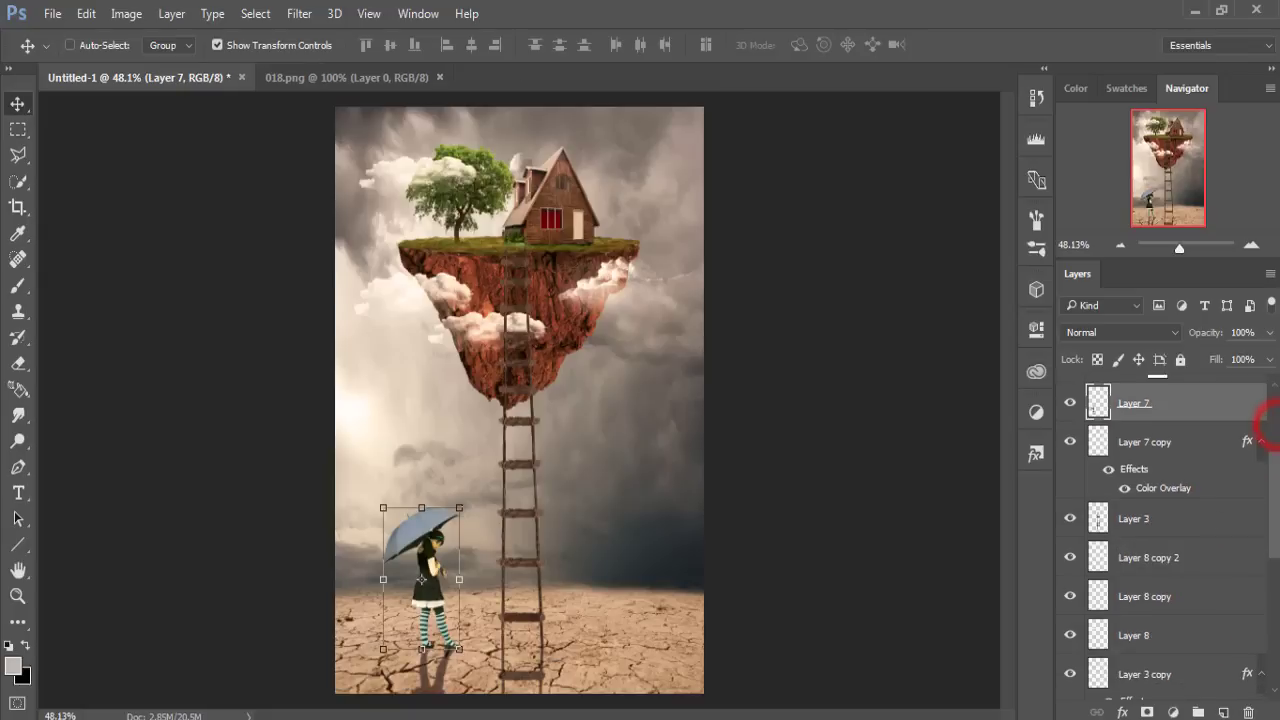
{"action": "left_click", "coordinate": [1155, 446]}
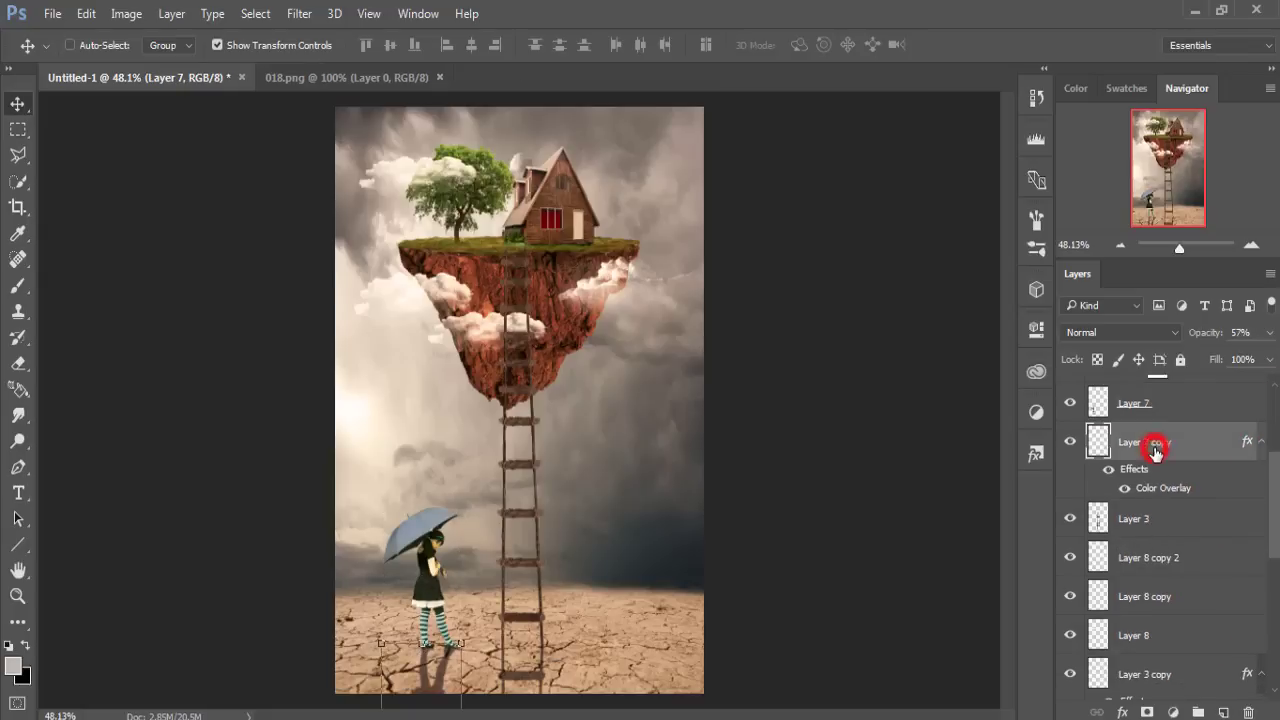
{"action": "left_click", "coordinate": [1153, 568]}
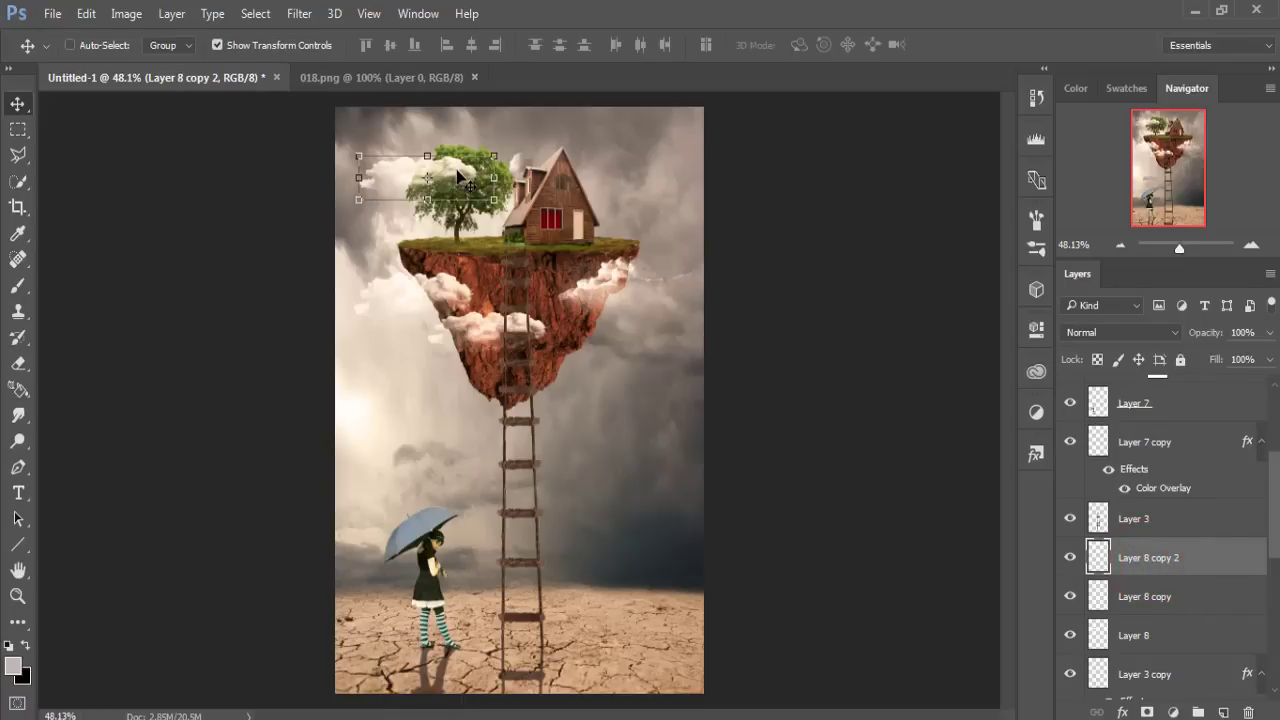
{"action": "left_click_drag", "start_coordinate": [458, 172], "coordinate": [433, 184]}
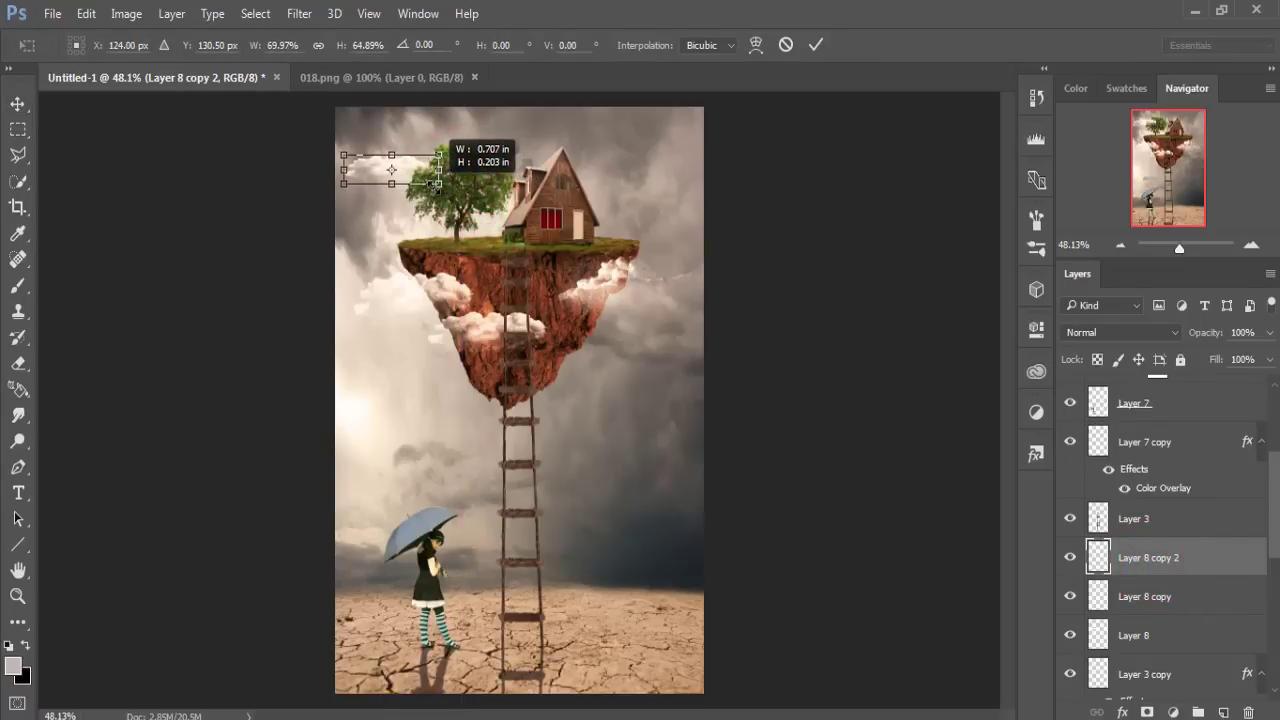
{"action": "left_click_drag", "start_coordinate": [390, 168], "coordinate": [400, 173]}
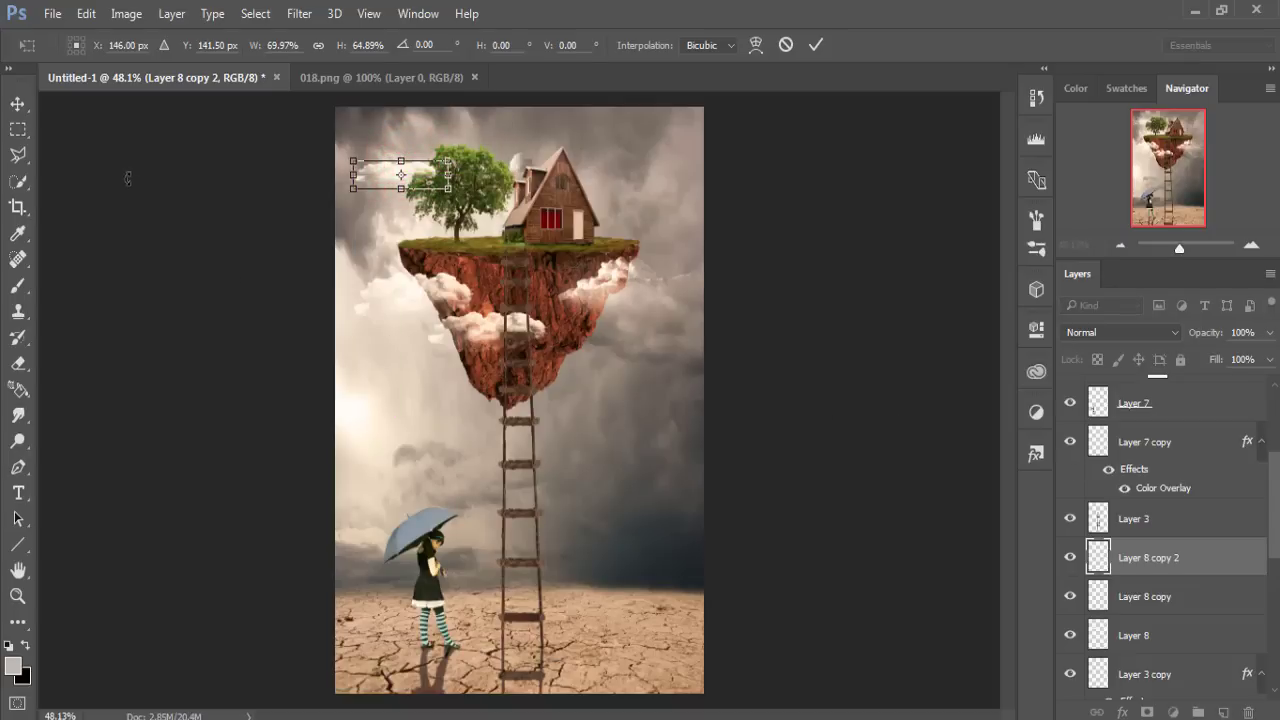
{"action": "left_click", "coordinate": [14, 105]}
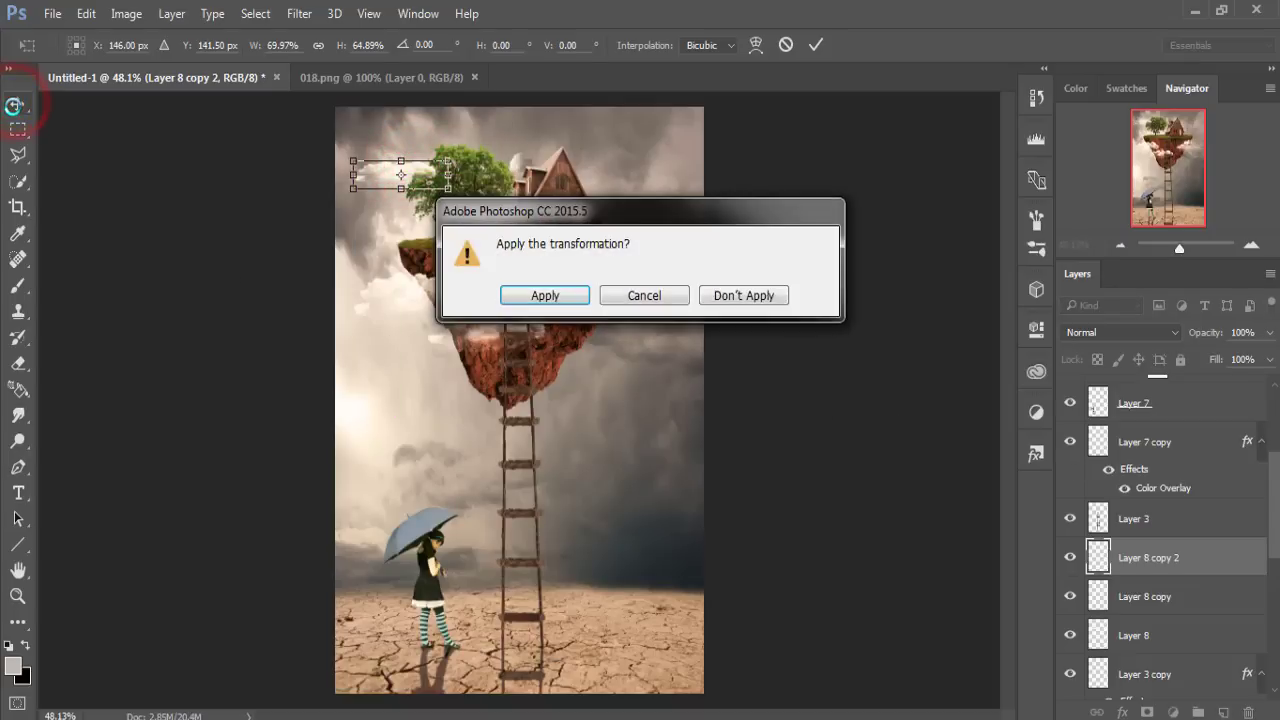
{"action": "left_click", "coordinate": [527, 298]}
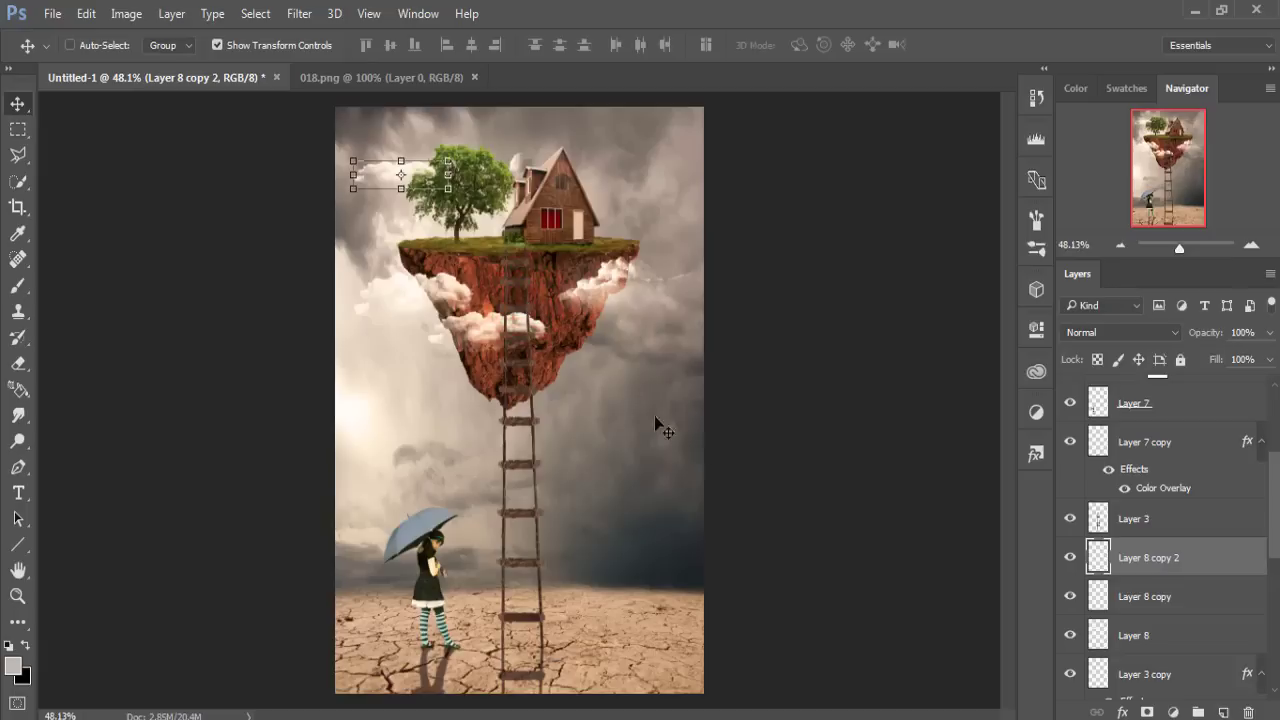
{"action": "left_click", "coordinate": [1277, 547]}
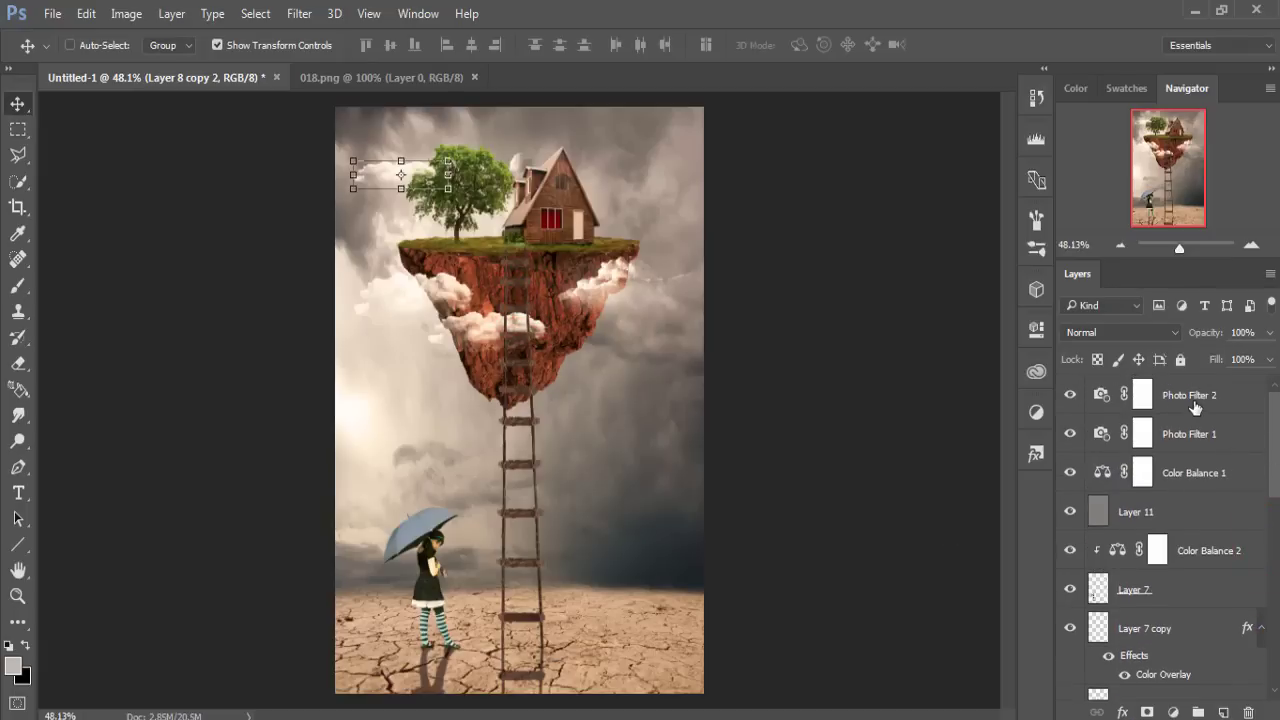
Step: Add a new empty layer directly above the cloudy sky layer
{"action": "left_click", "coordinate": [1193, 403]}
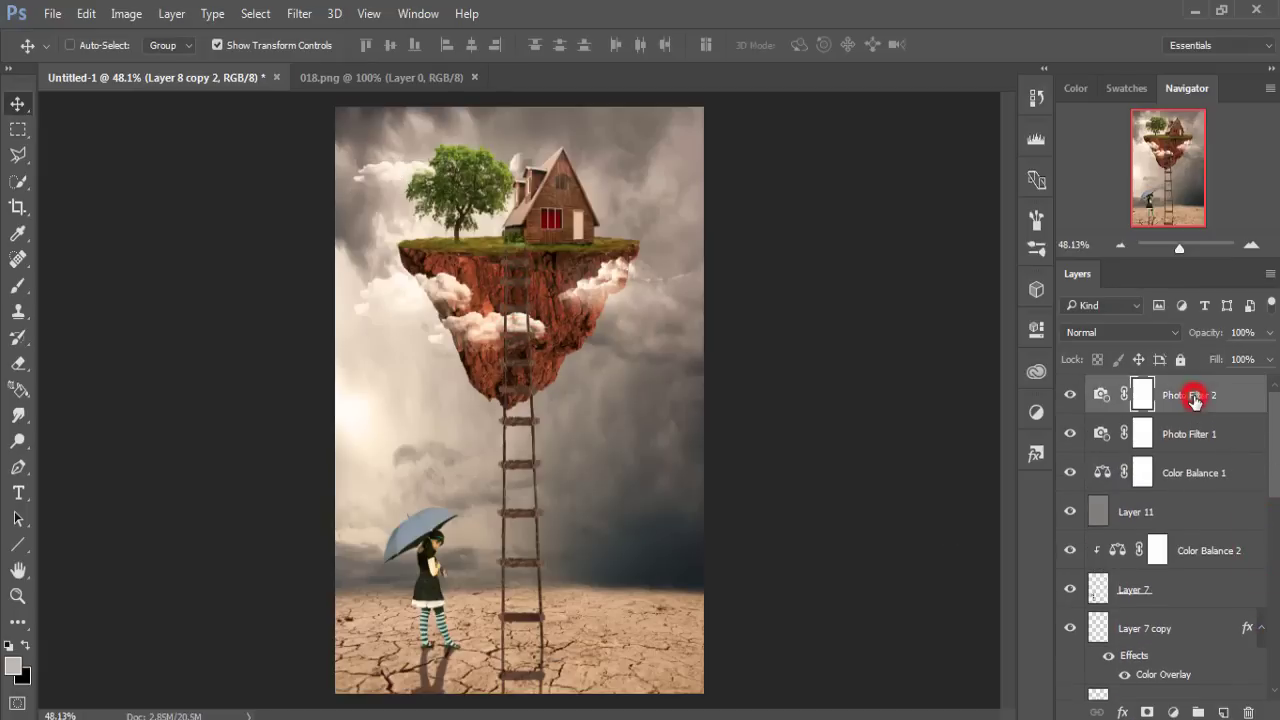
{"action": "left_click", "coordinate": [1274, 443]}
{"action": "scroll", "coordinate": [1160, 540], "scroll_direction": "down", "scroll_amount": 3}
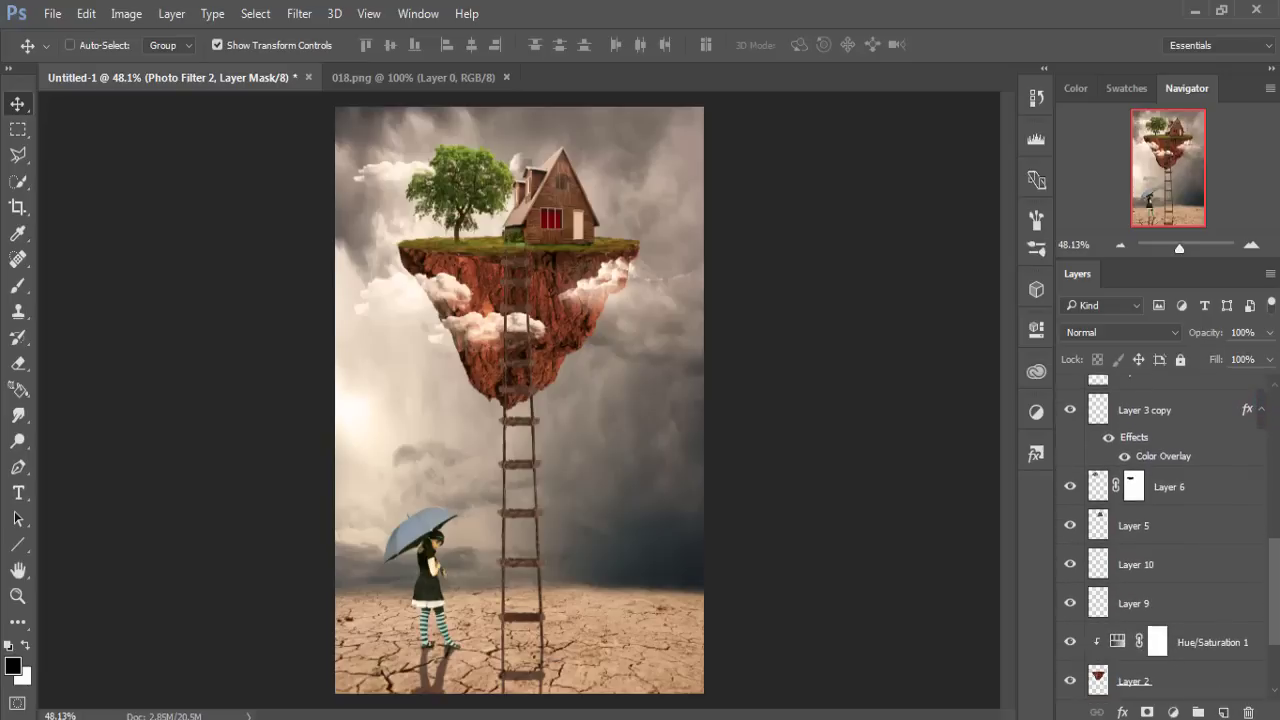
{"action": "left_click", "coordinate": [1190, 650]}
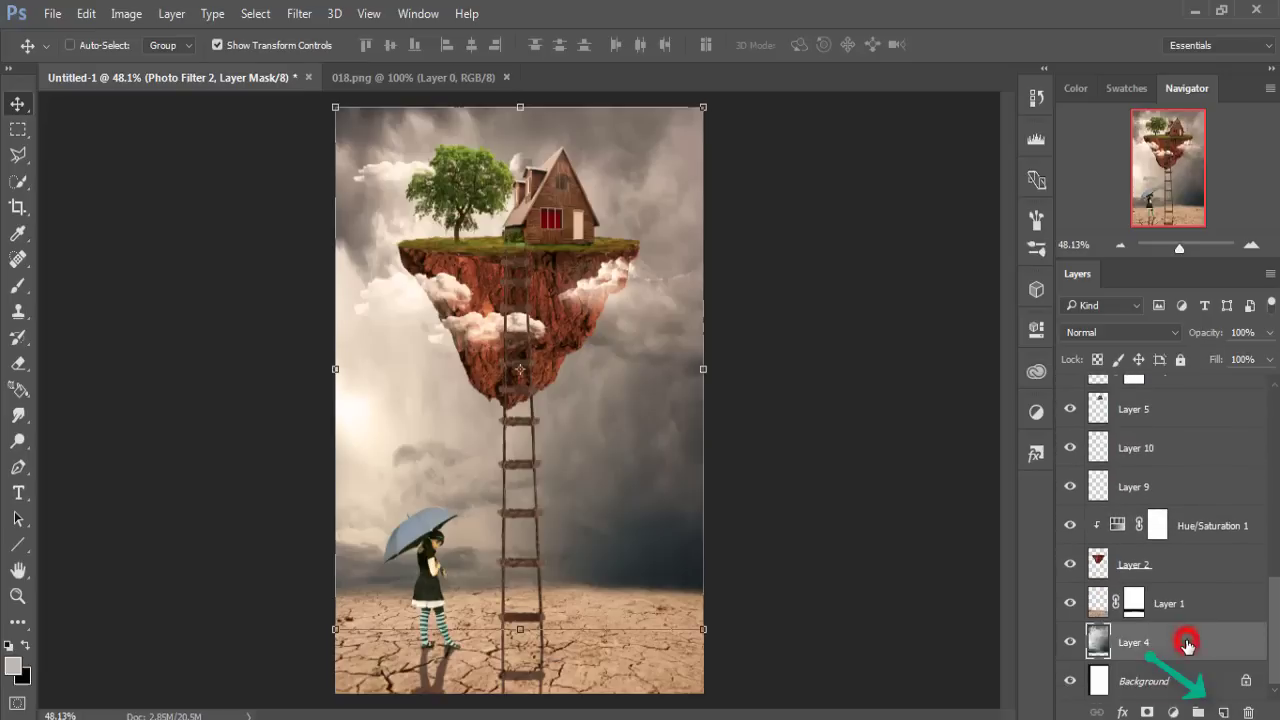
{"action": "left_click", "coordinate": [1222, 712]}
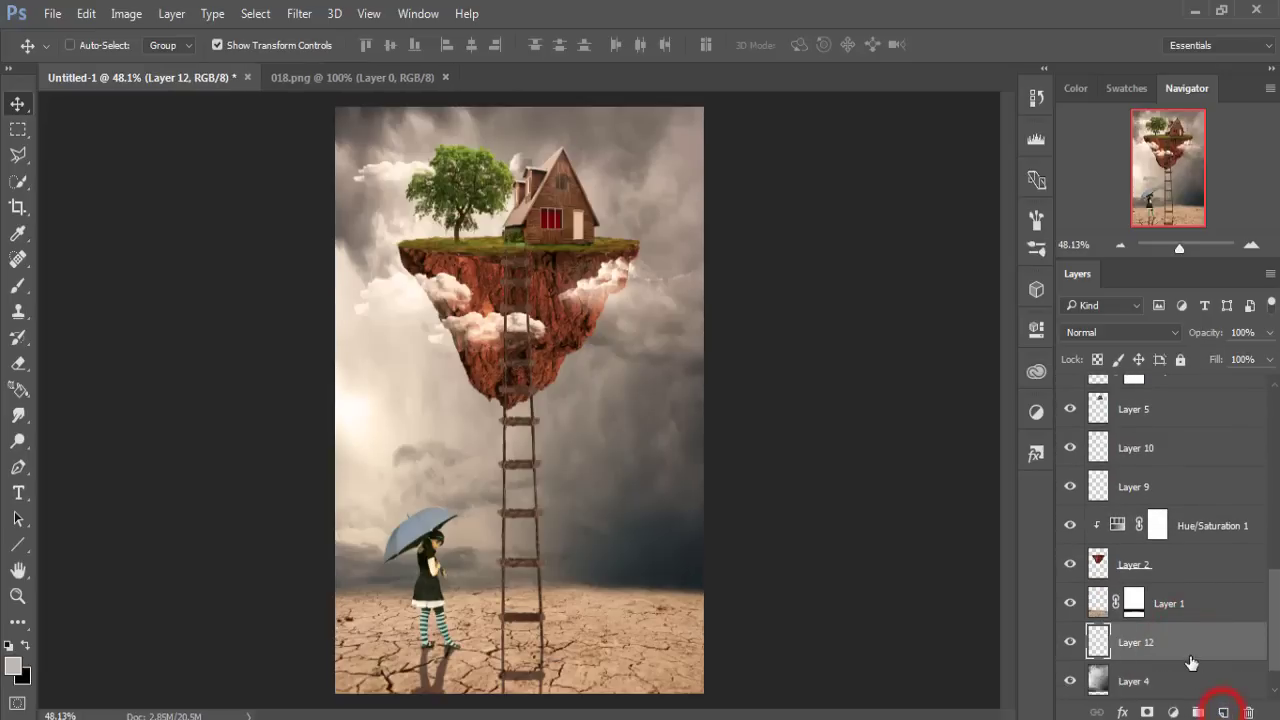
{"action": "left_click", "coordinate": [18, 285]}
Step: Paint a large 700 px near-white soft glow behind the floating island
{"action": "left_click", "coordinate": [13, 665]}
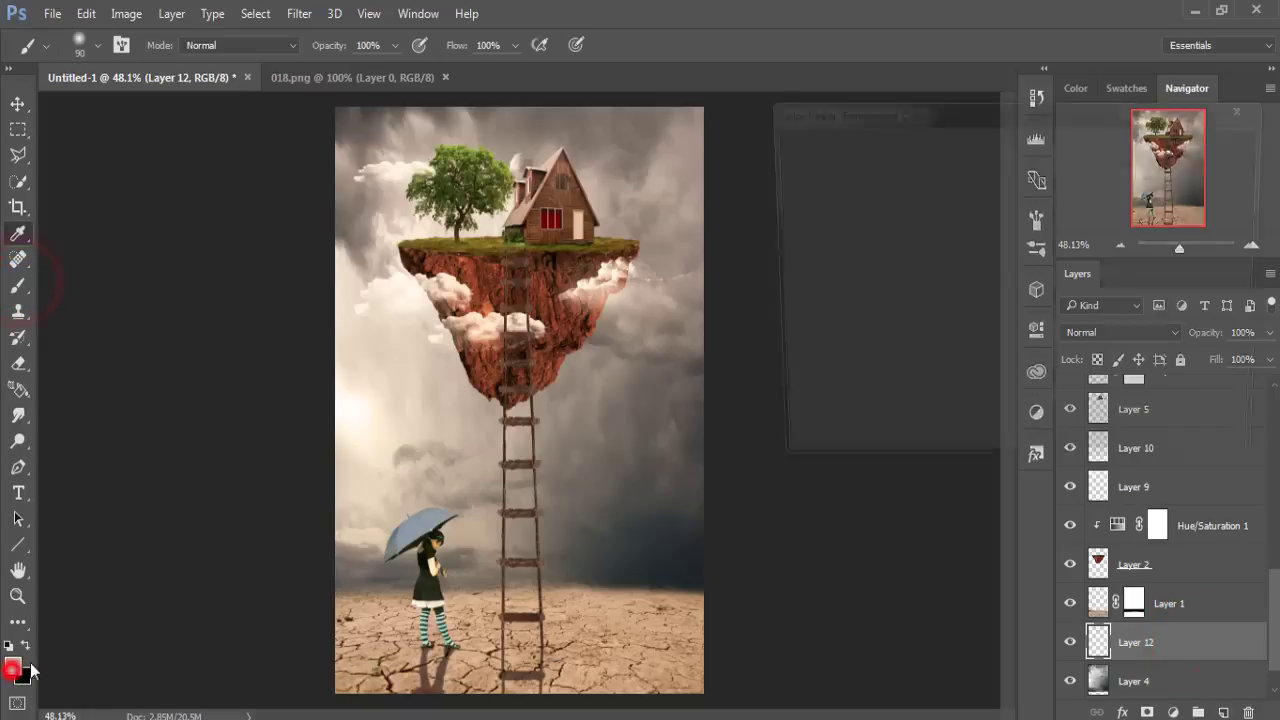
{"action": "left_click", "coordinate": [778, 162]}
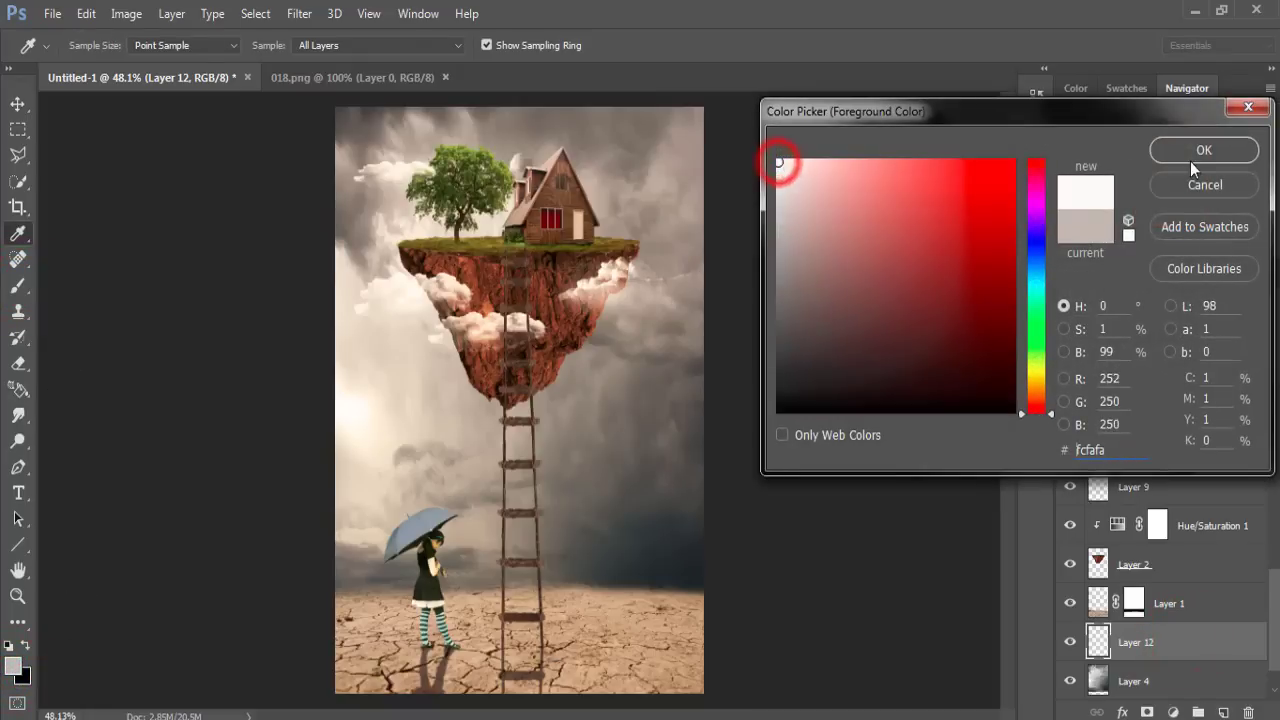
{"action": "left_click", "coordinate": [1192, 155]}
{"action": "key", "text": "bracketright"}
{"action": "key", "text": "bracketright"}
{"action": "key", "text": "bracketright"}
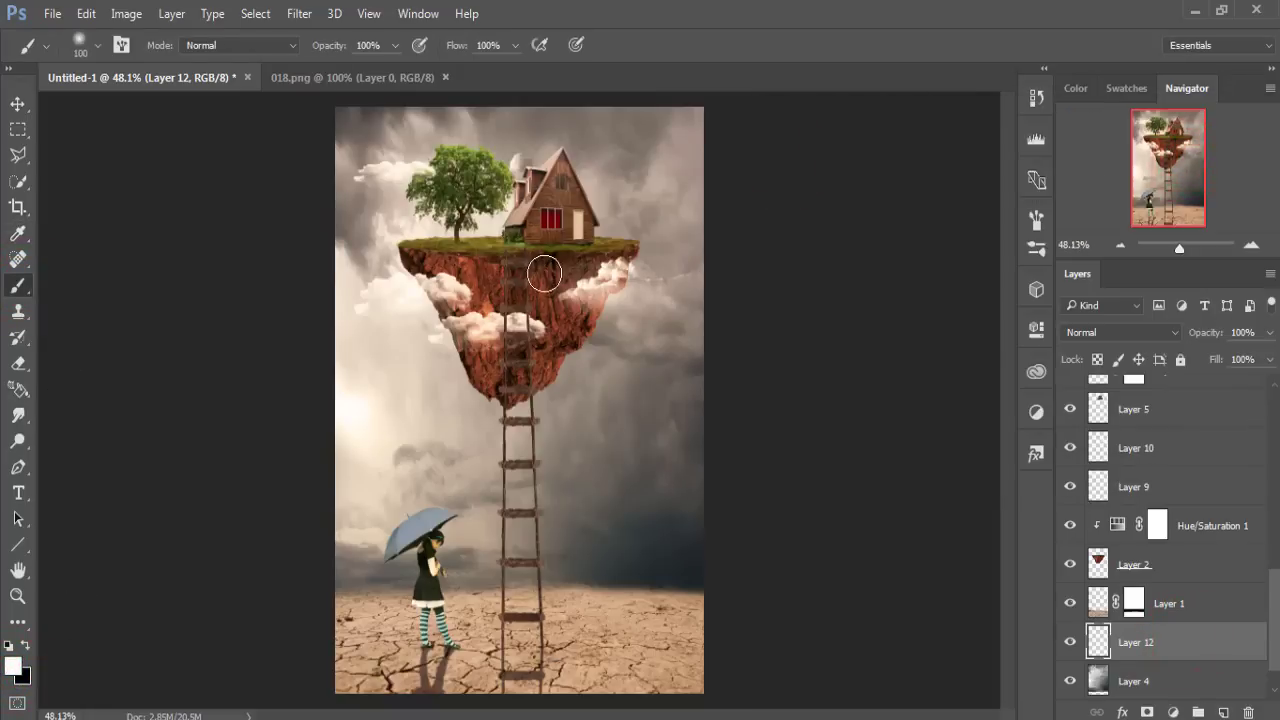
{"action": "key", "text": "bracketright"}
{"action": "key", "text": "bracketright"}
{"action": "key", "text": "bracketright"}
{"action": "key", "text": "bracketright"}
{"action": "key", "text": "bracketright"}
{"action": "key", "text": "bracketright"}
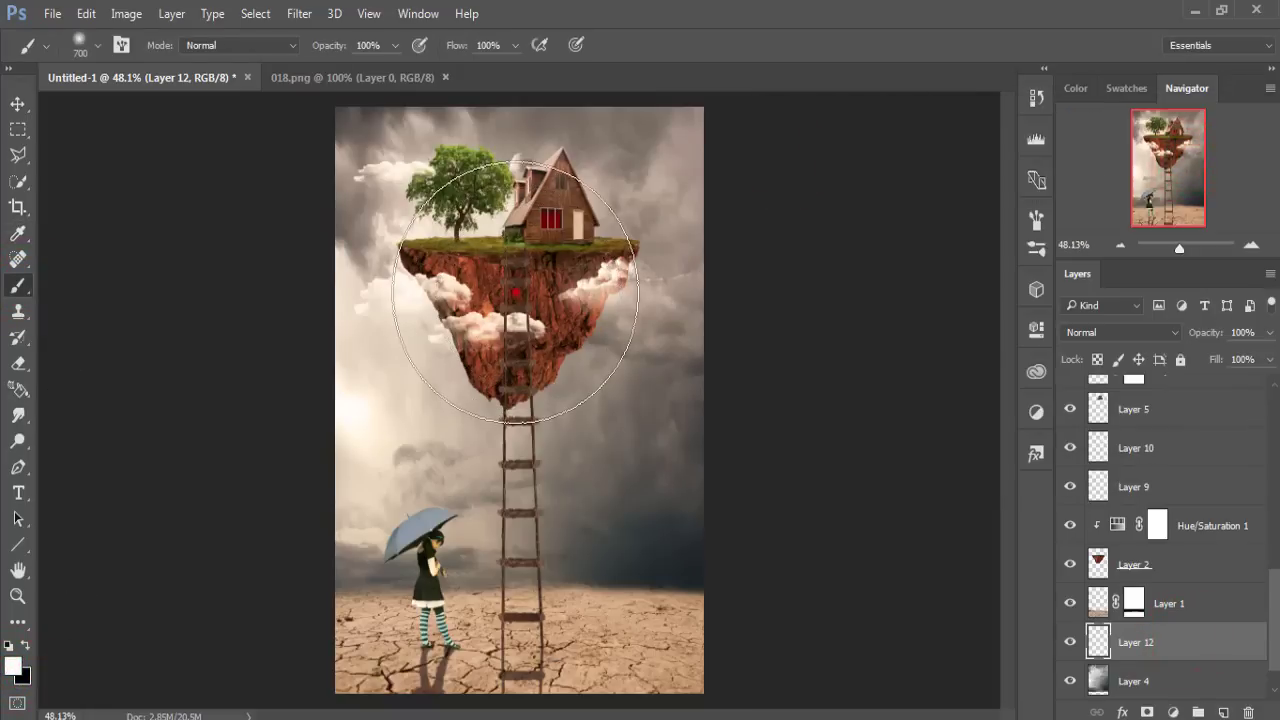
{"action": "left_click", "coordinate": [515, 299]}
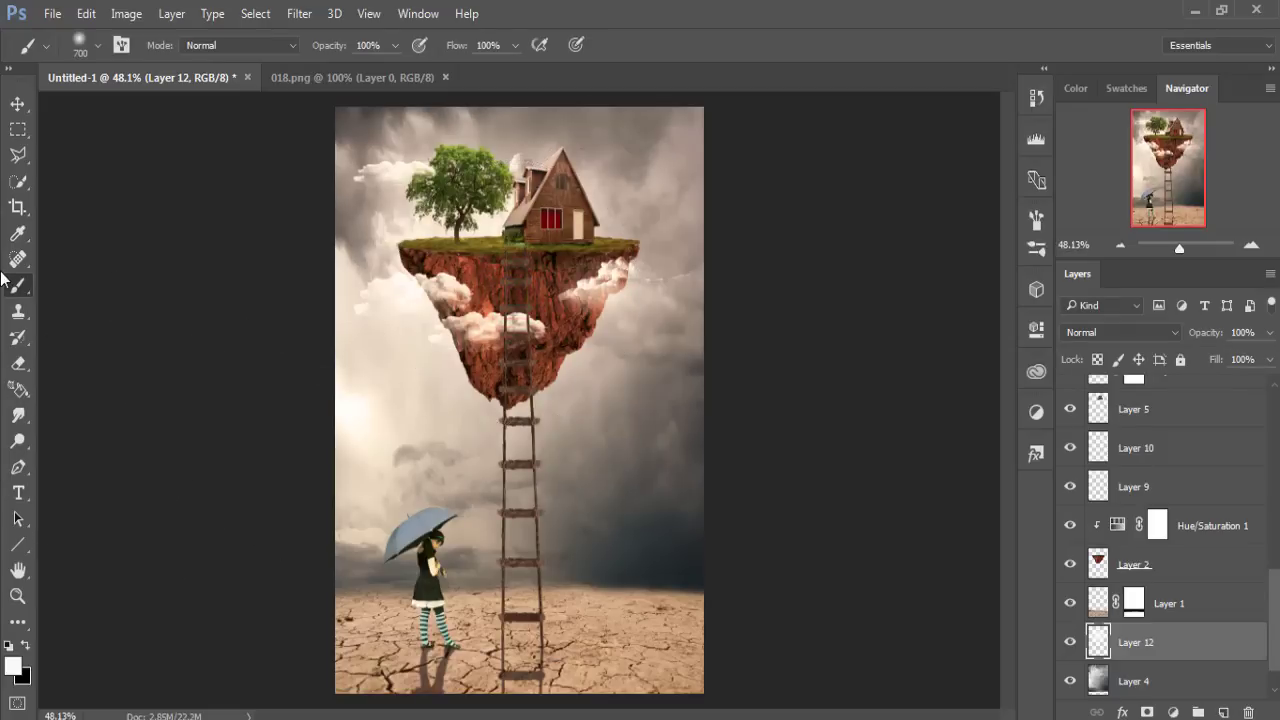
Step: Switch to the Move tool and select the top layer of the stack
{"action": "left_click", "coordinate": [17, 104]}
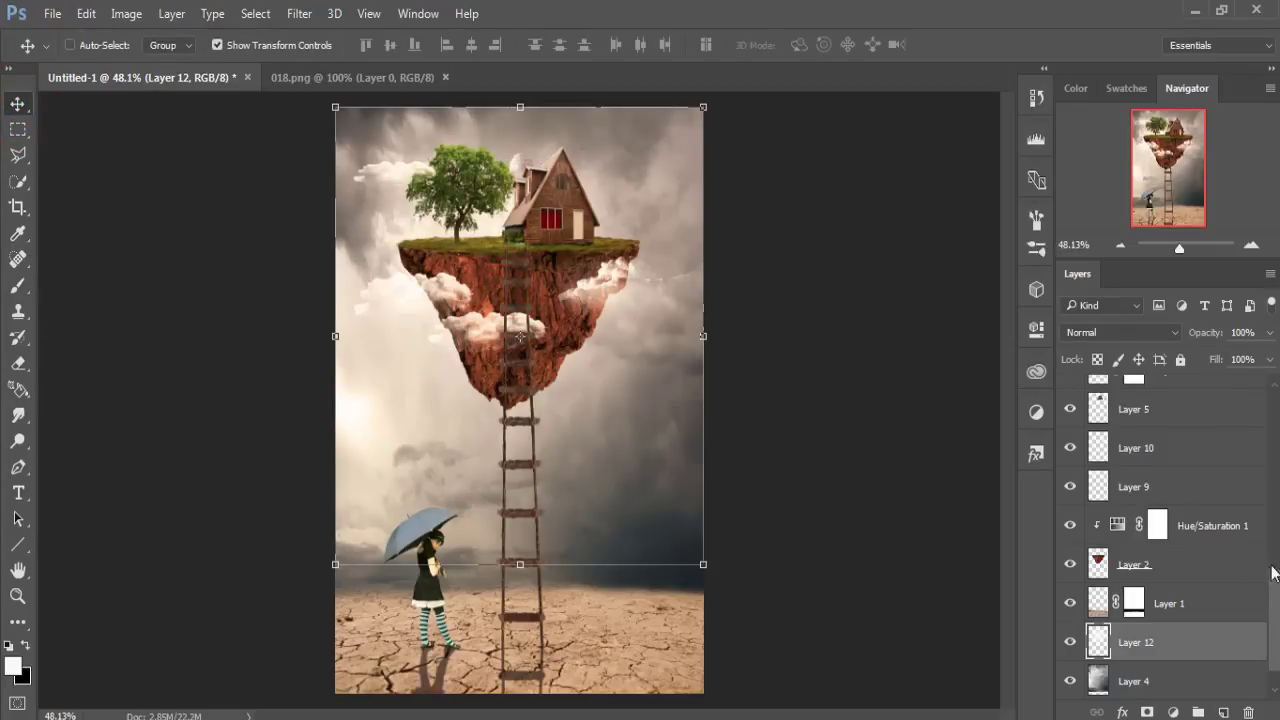
{"action": "scroll", "coordinate": [1270, 586], "scroll_direction": "up", "scroll_amount": 3}
{"action": "scroll", "coordinate": [1260, 610], "scroll_direction": "up", "scroll_amount": 3}
{"action": "scroll", "coordinate": [1258, 630], "scroll_direction": "up", "scroll_amount": 3}
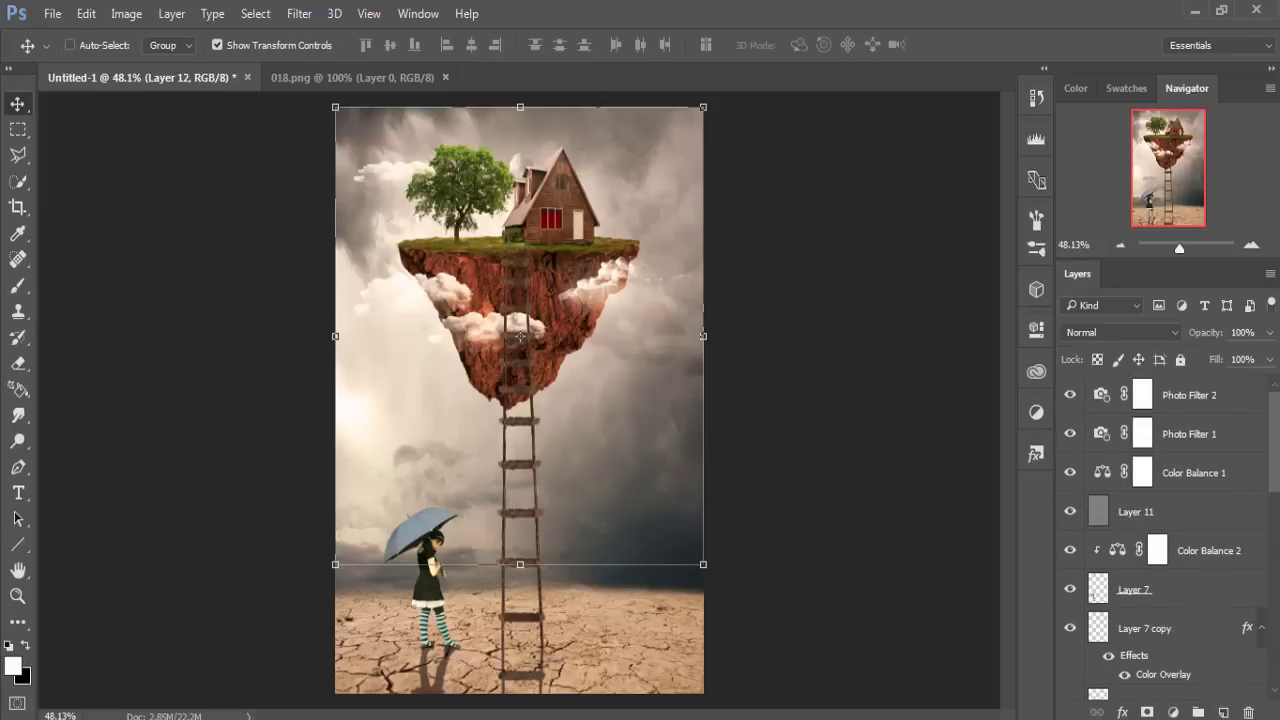
{"action": "left_click", "coordinate": [1200, 397]}
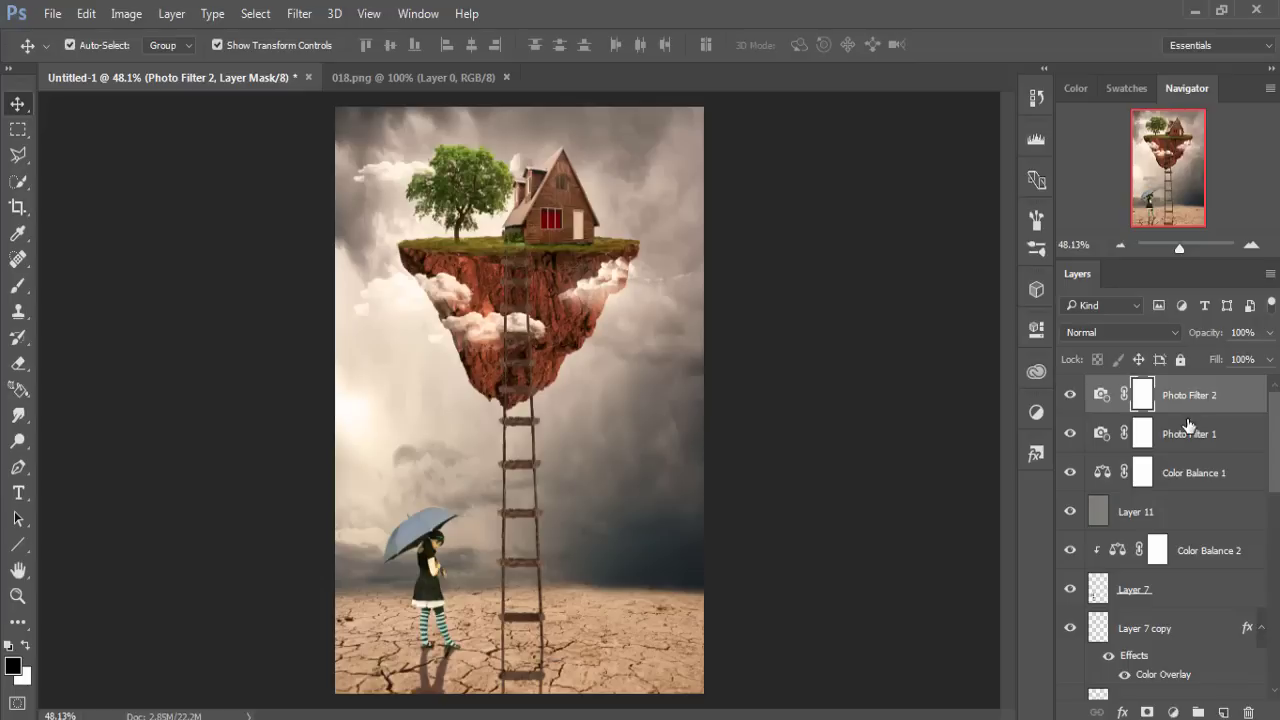
Step: Stamp all visible layers into a new top layer and launch Color Efex Pro 4 on it
{"action": "key", "text": "ctrl+shift+alt+e"}
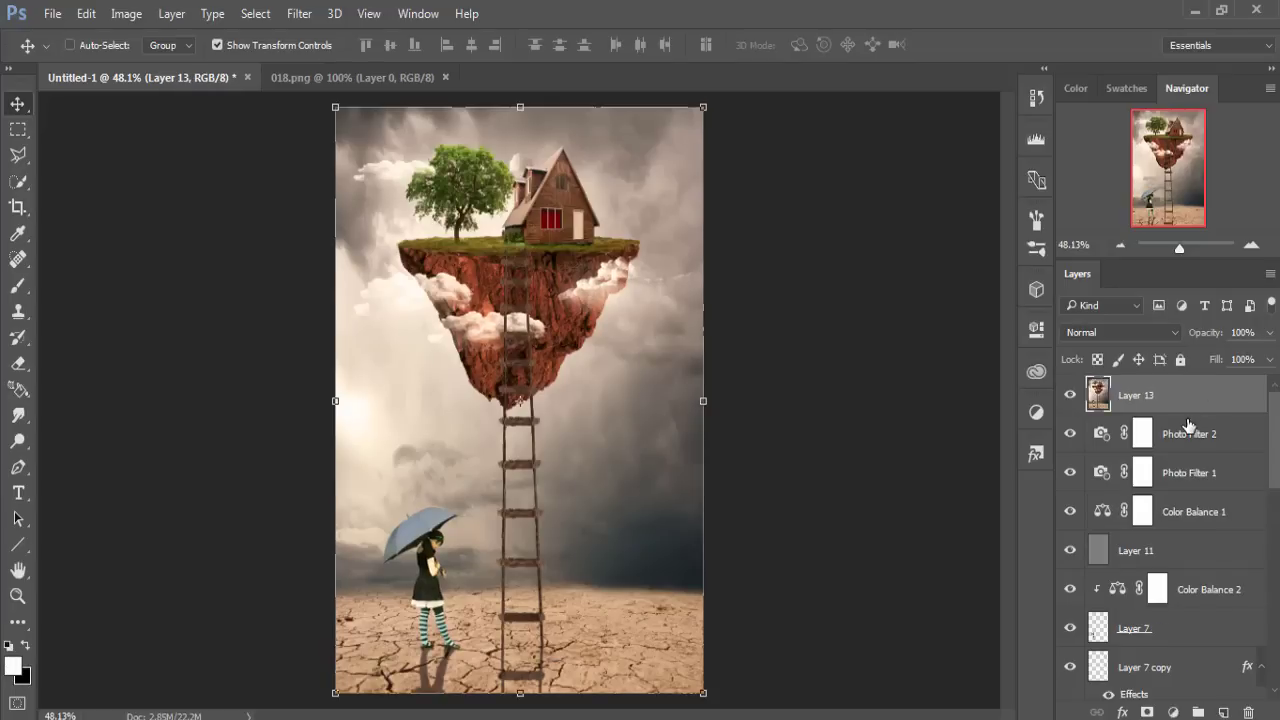
{"action": "left_click", "coordinate": [299, 14]}
{"action": "mouse_move", "coordinate": [333, 432]}
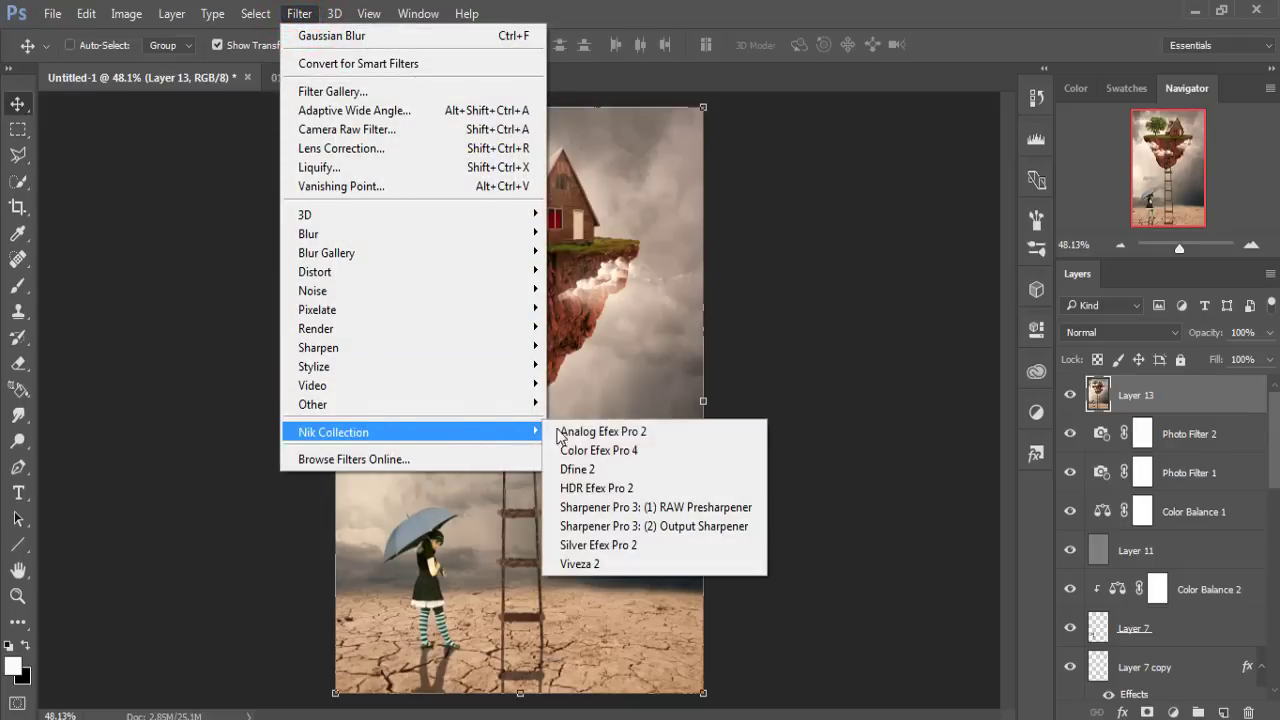
{"action": "left_click", "coordinate": [642, 451]}
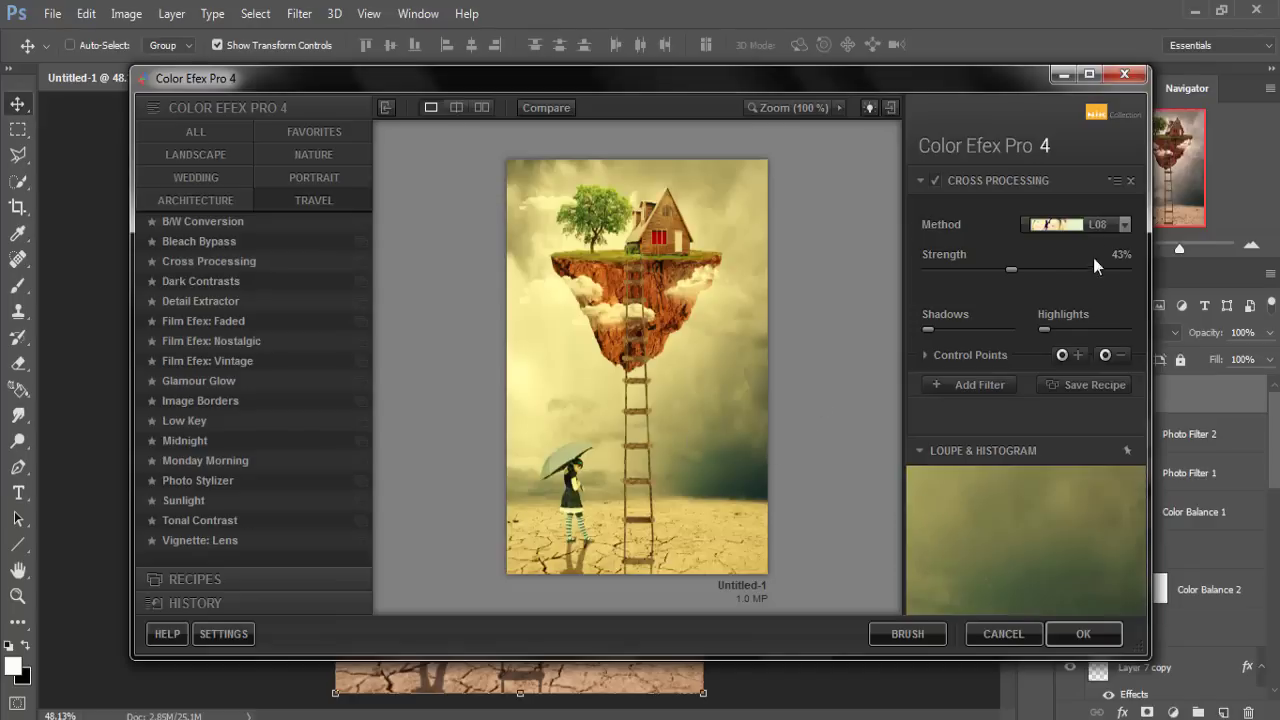
Step: Set Cross Processing to method B02 at about 62% strength, then browse other methods
{"action": "left_click", "coordinate": [1123, 226]}
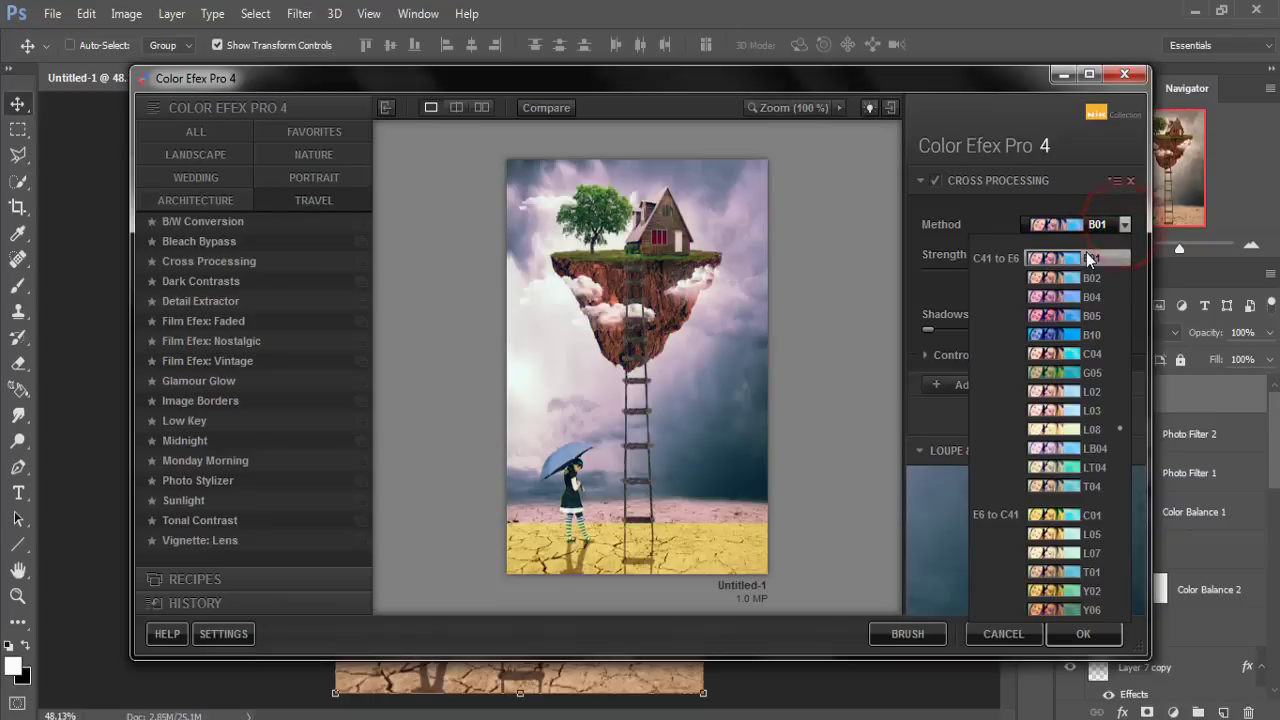
{"action": "left_click", "coordinate": [1083, 278]}
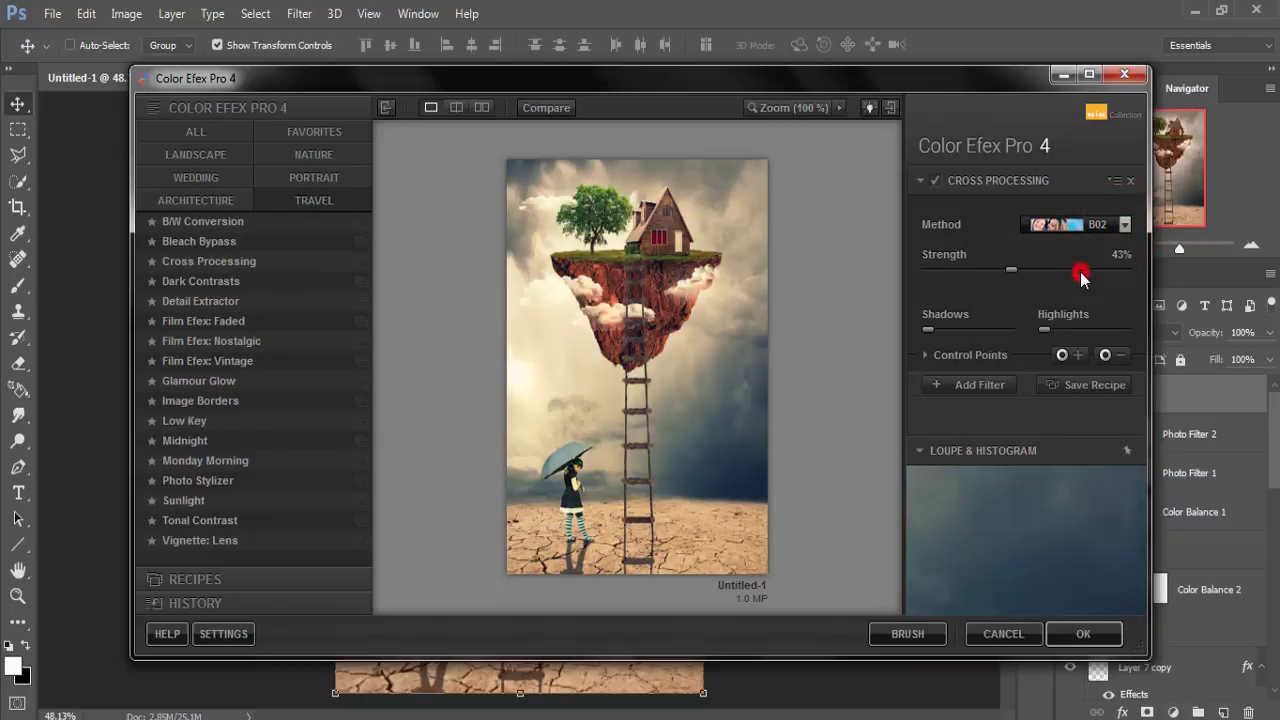
{"action": "mouse_move", "coordinate": [1085, 271]}
{"action": "left_mouse_down"}
{"action": "mouse_move", "coordinate": [1013, 273]}
{"action": "mouse_move", "coordinate": [1048, 275]}
{"action": "mouse_move", "coordinate": [1037, 276]}
{"action": "left_mouse_up"}
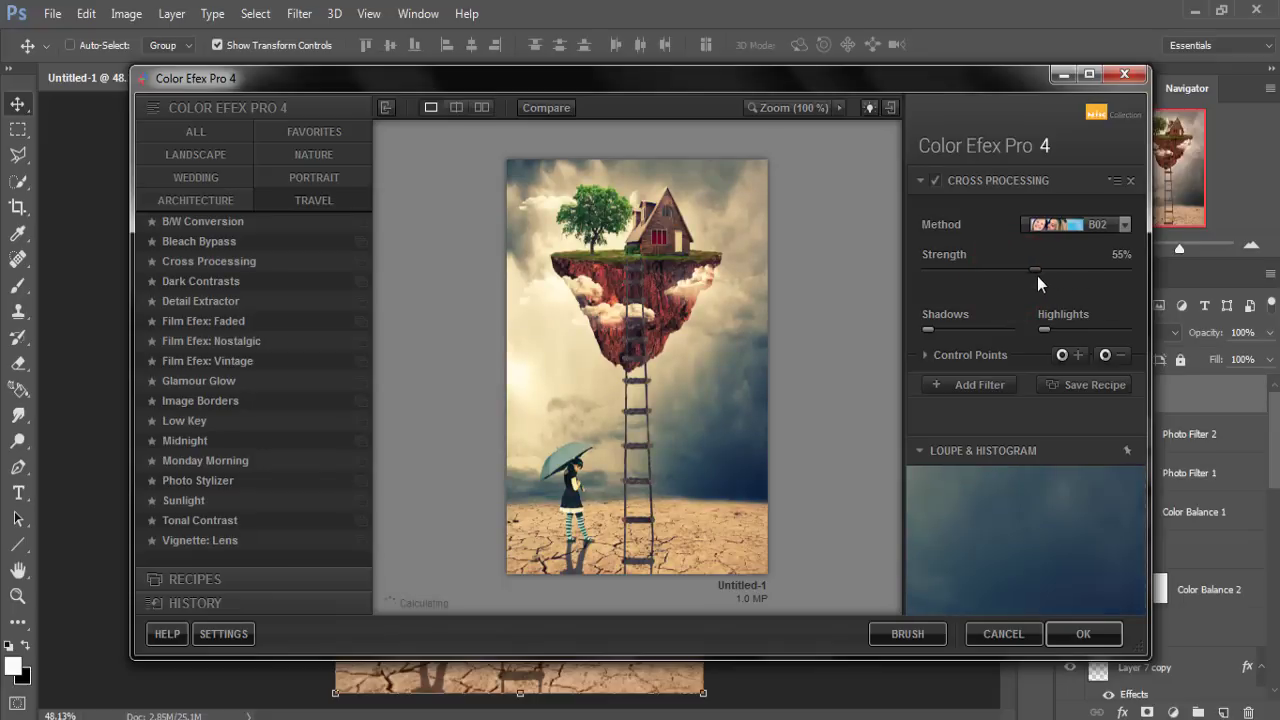
{"action": "left_click", "coordinate": [1124, 224]}
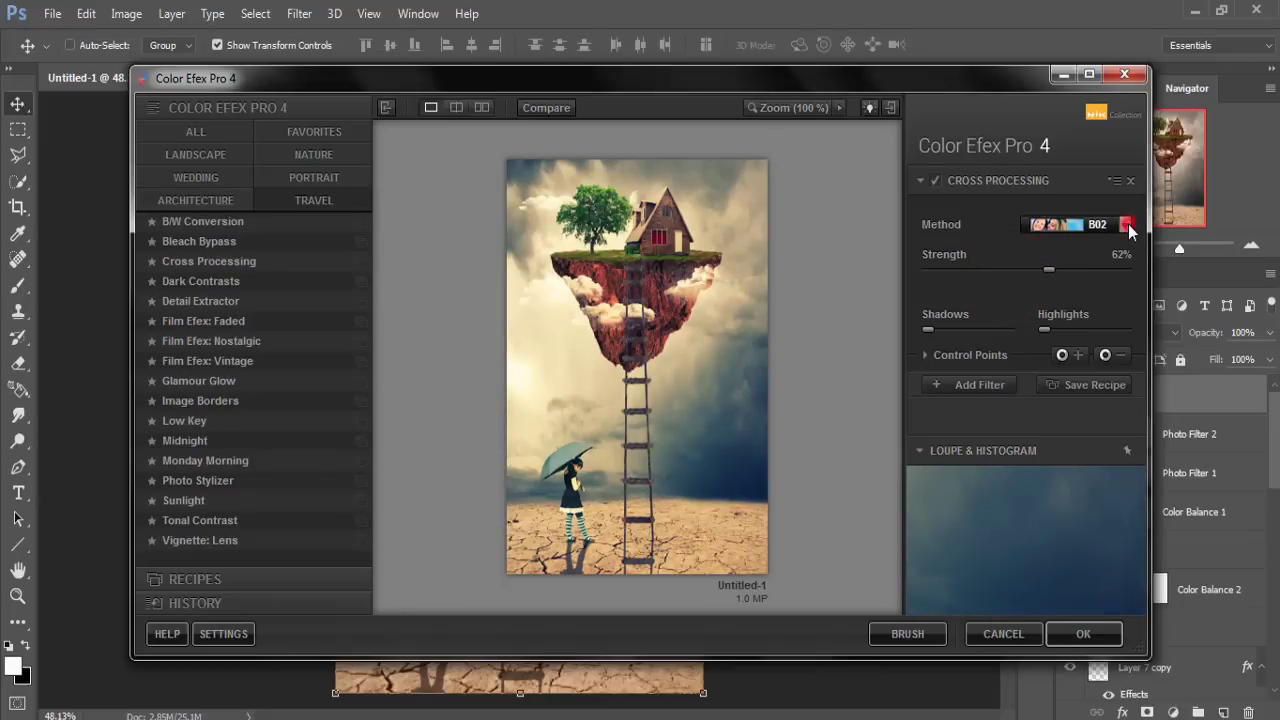
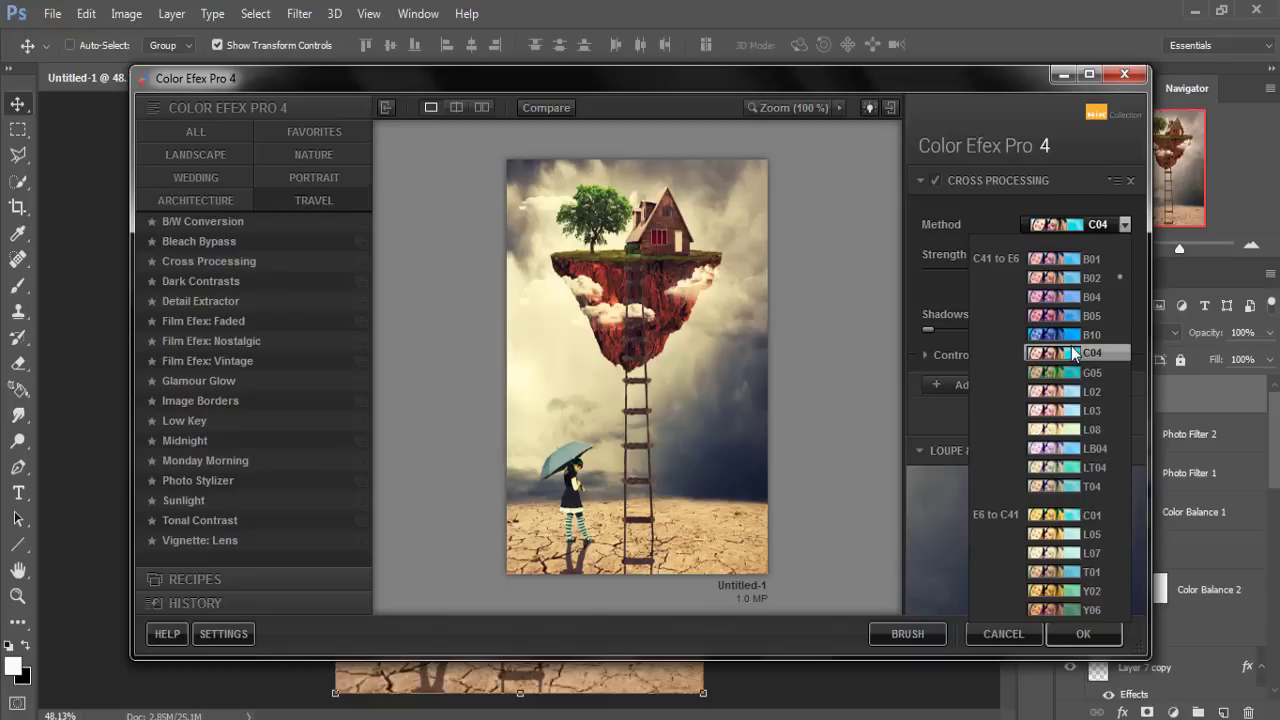
Step: Apply Color Efex Pro 4 Cross Processing using method L02 as a new layer
{"action": "left_click", "coordinate": [1070, 392]}
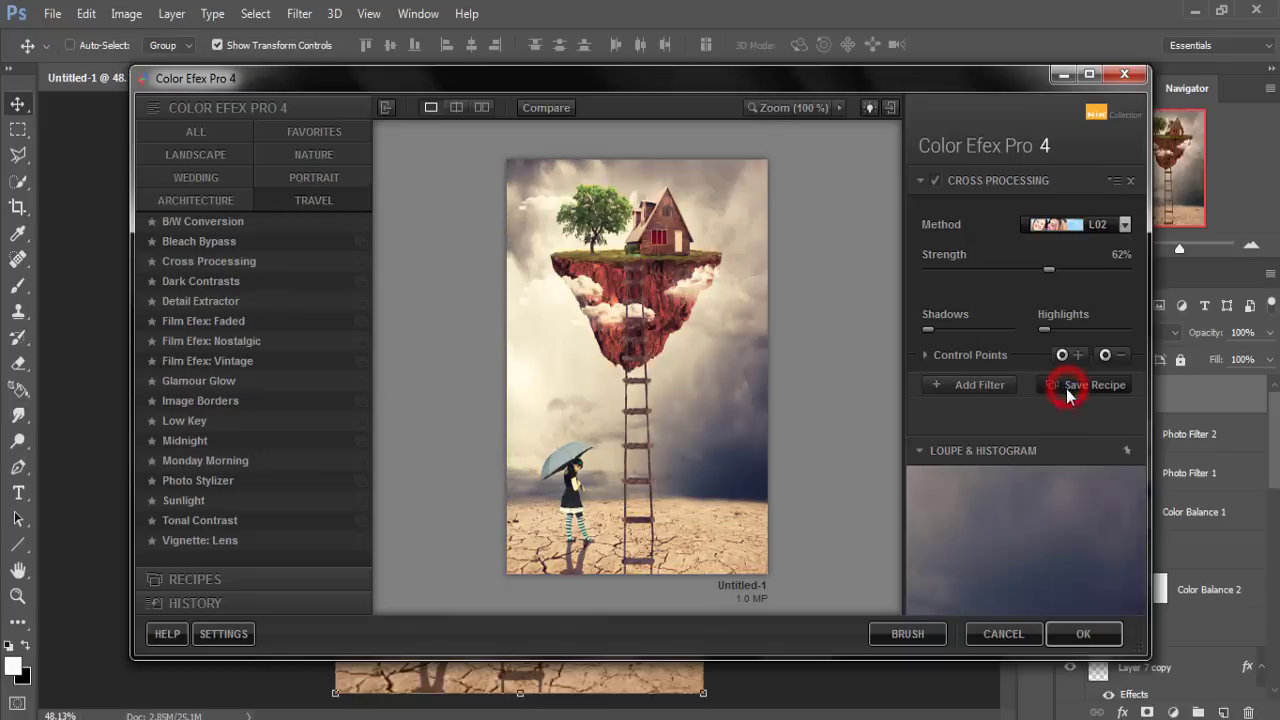
{"action": "left_click", "coordinate": [1068, 631]}
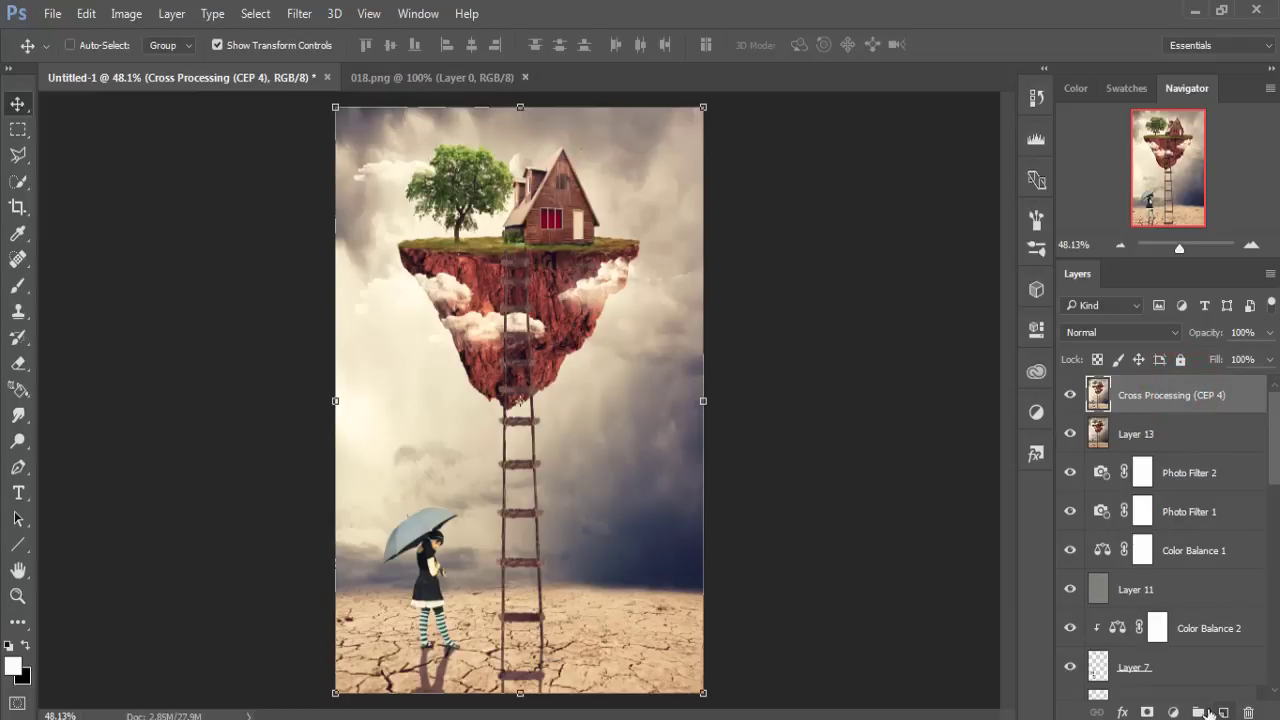
Step: Add a Selective Color layer shifting Reds to less cyan, magenta and black, more yellow
{"action": "left_click", "coordinate": [1173, 712]}
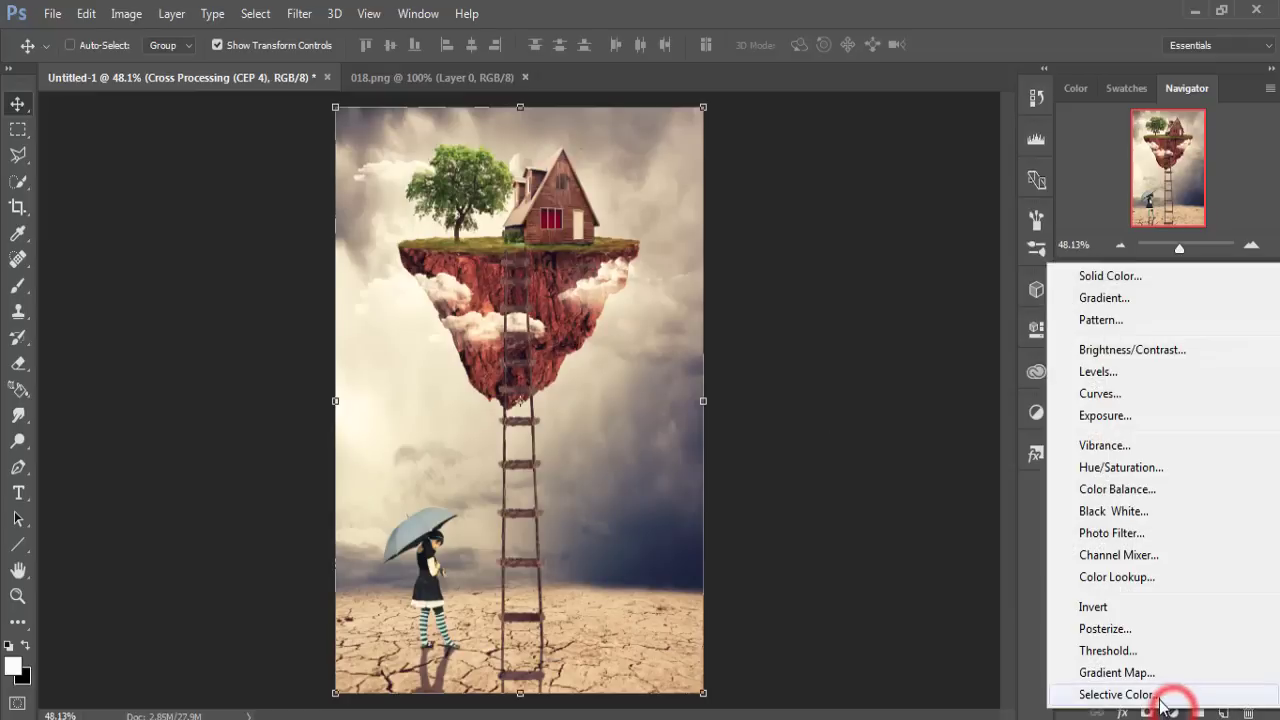
{"action": "left_click", "coordinate": [1158, 697]}
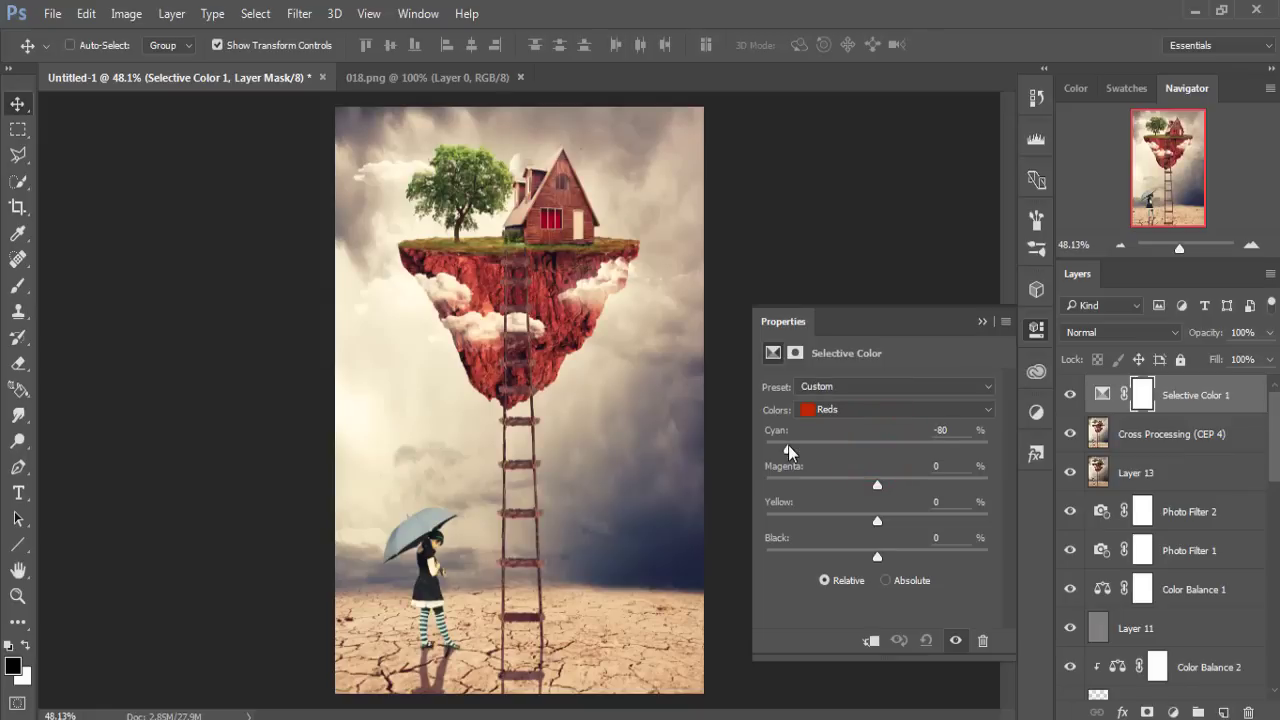
{"action": "mouse_move", "coordinate": [868, 450]}
{"action": "left_mouse_down"}
{"action": "mouse_move", "coordinate": [763, 439]}
{"action": "mouse_move", "coordinate": [967, 438]}
{"action": "mouse_move", "coordinate": [710, 431]}
{"action": "mouse_move", "coordinate": [823, 431]}
{"action": "left_mouse_up"}
{"action": "mouse_move", "coordinate": [878, 486]}
{"action": "left_mouse_down"}
{"action": "mouse_move", "coordinate": [766, 484]}
{"action": "mouse_move", "coordinate": [830, 484]}
{"action": "left_mouse_up"}
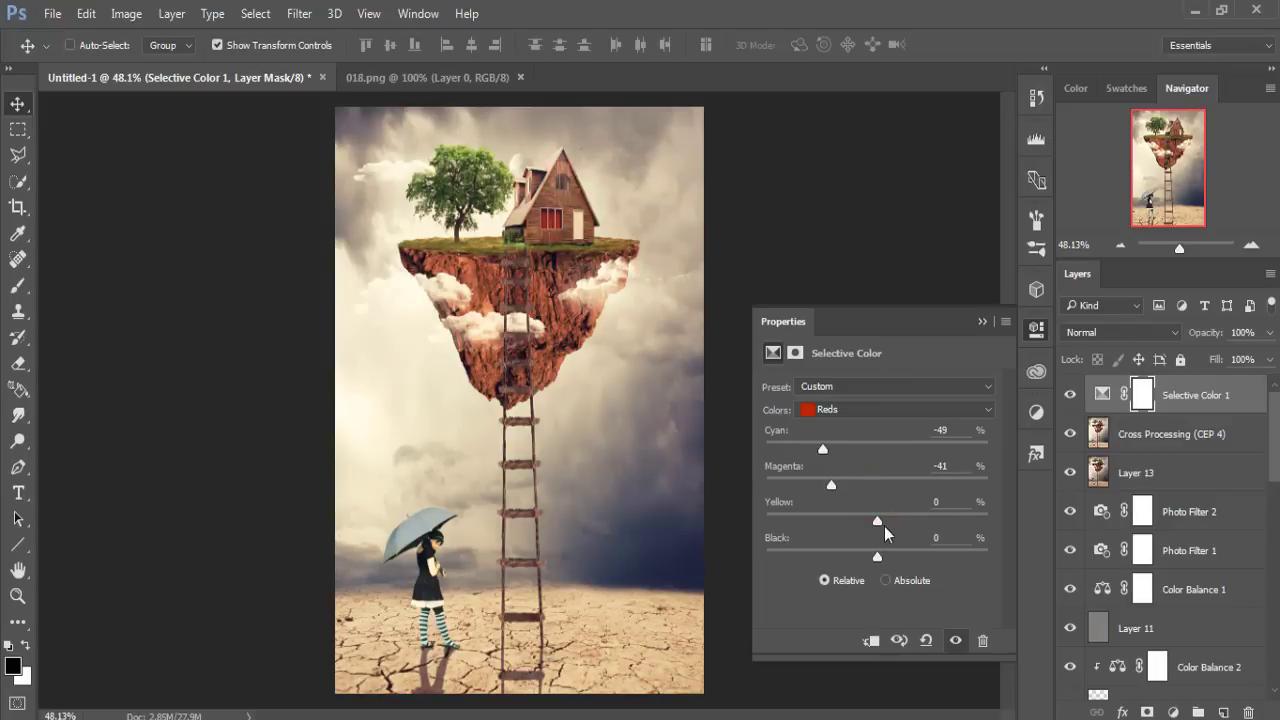
{"action": "left_click_drag", "start_coordinate": [938, 521], "coordinate": [842, 514]}
{"action": "mouse_move", "coordinate": [880, 556]}
{"action": "left_mouse_down"}
{"action": "mouse_move", "coordinate": [830, 558]}
{"action": "mouse_move", "coordinate": [844, 560]}
{"action": "left_mouse_up"}
{"action": "left_click", "coordinate": [976, 323]}
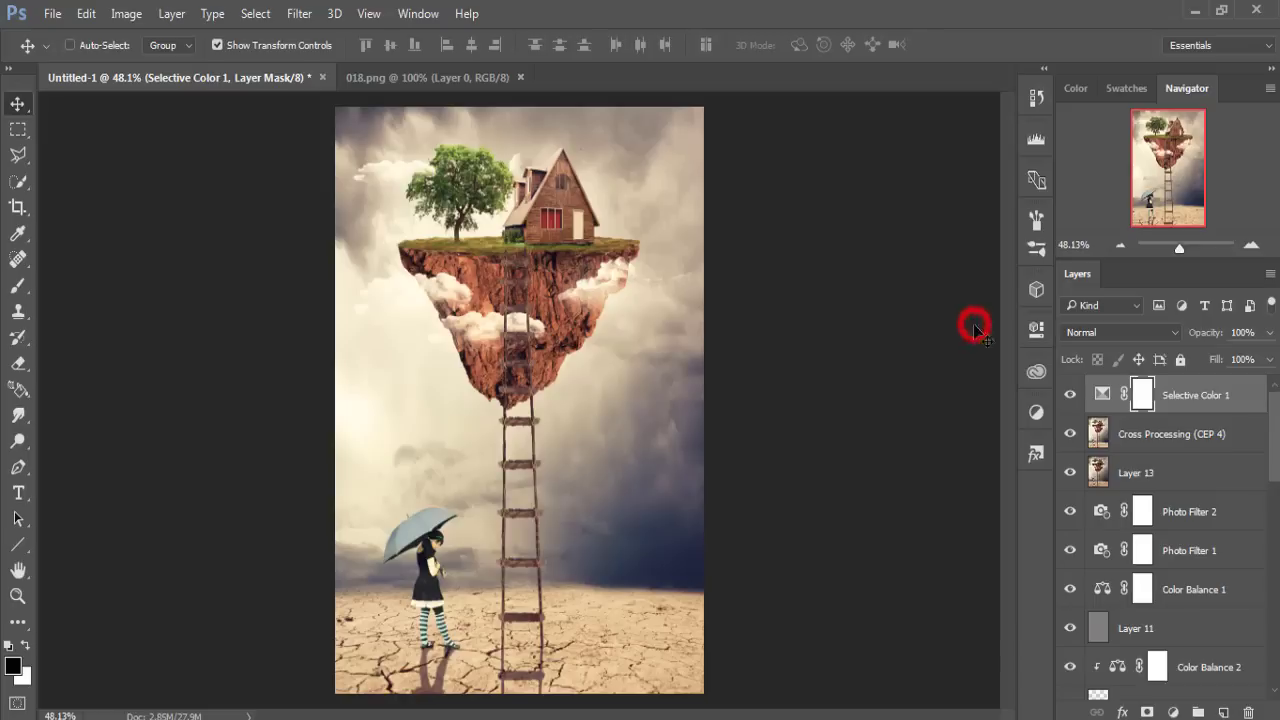
{"action": "left_click", "coordinate": [1187, 395]}
{"action": "left_click", "coordinate": [1172, 712]}
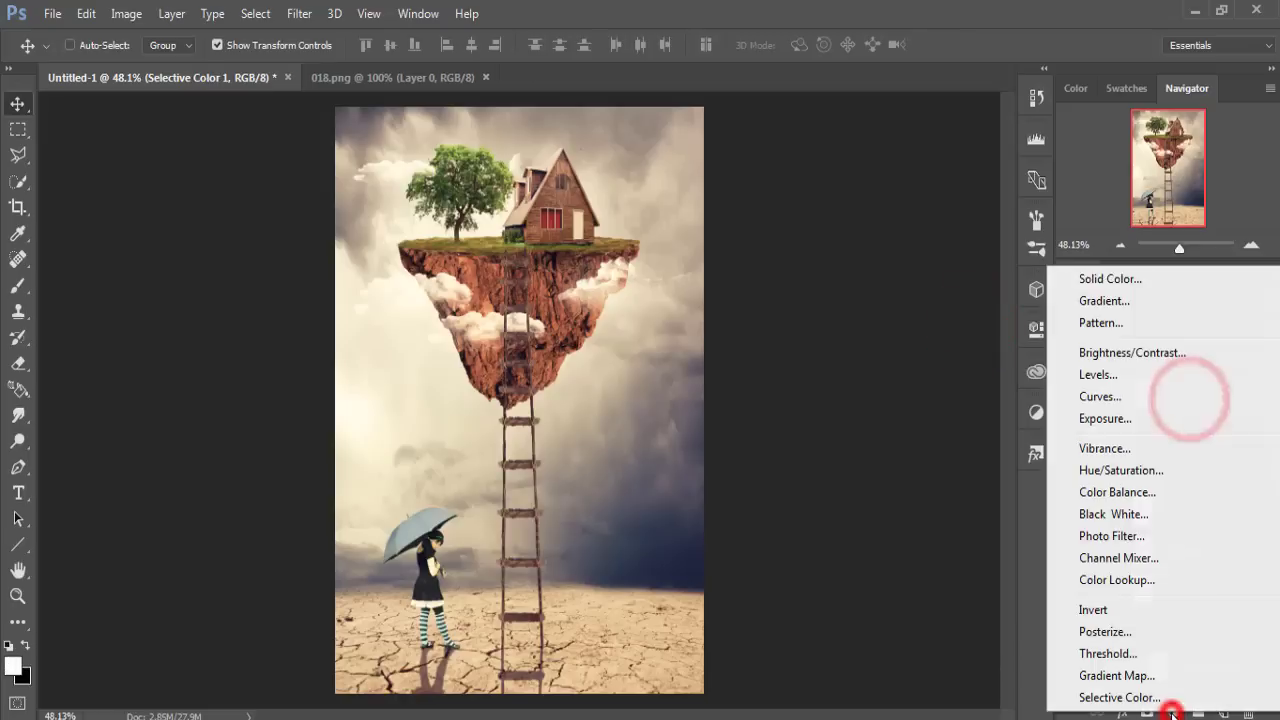
Step: Add a Gradient Map layer with its left stop set to muted red #945c5c, fading to black
{"action": "left_click", "coordinate": [1134, 673]}
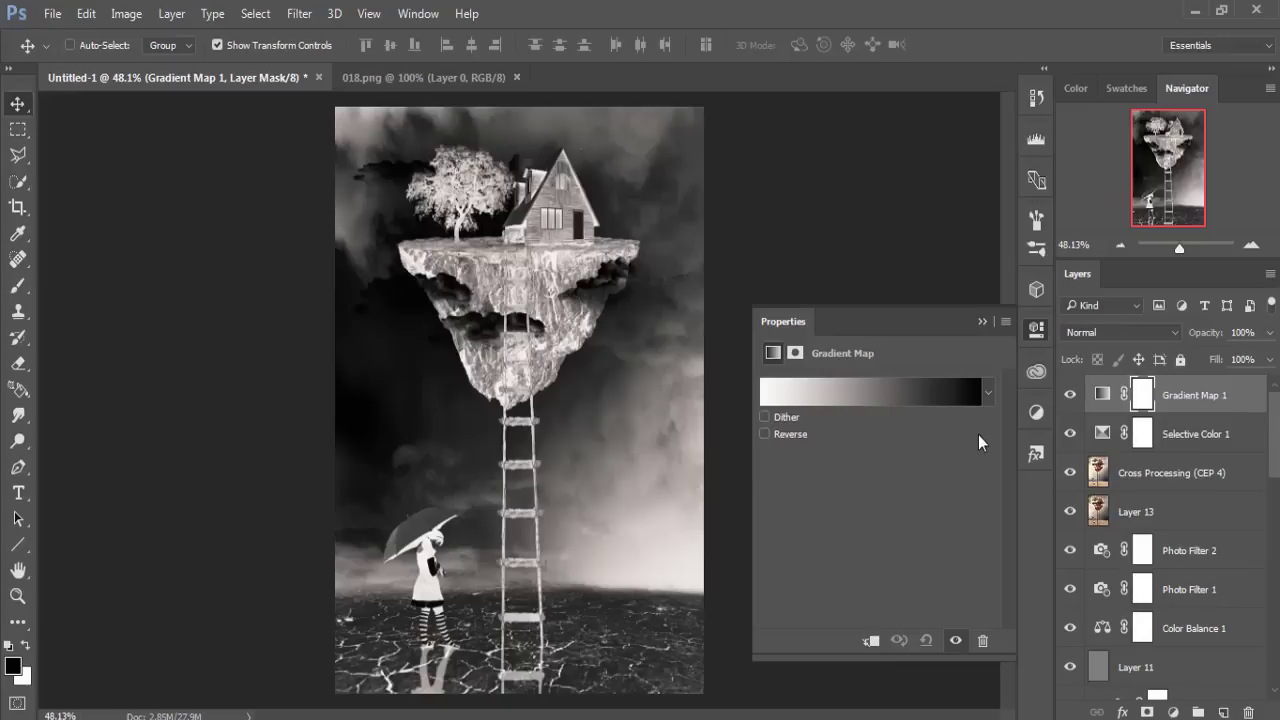
{"action": "left_click", "coordinate": [808, 399]}
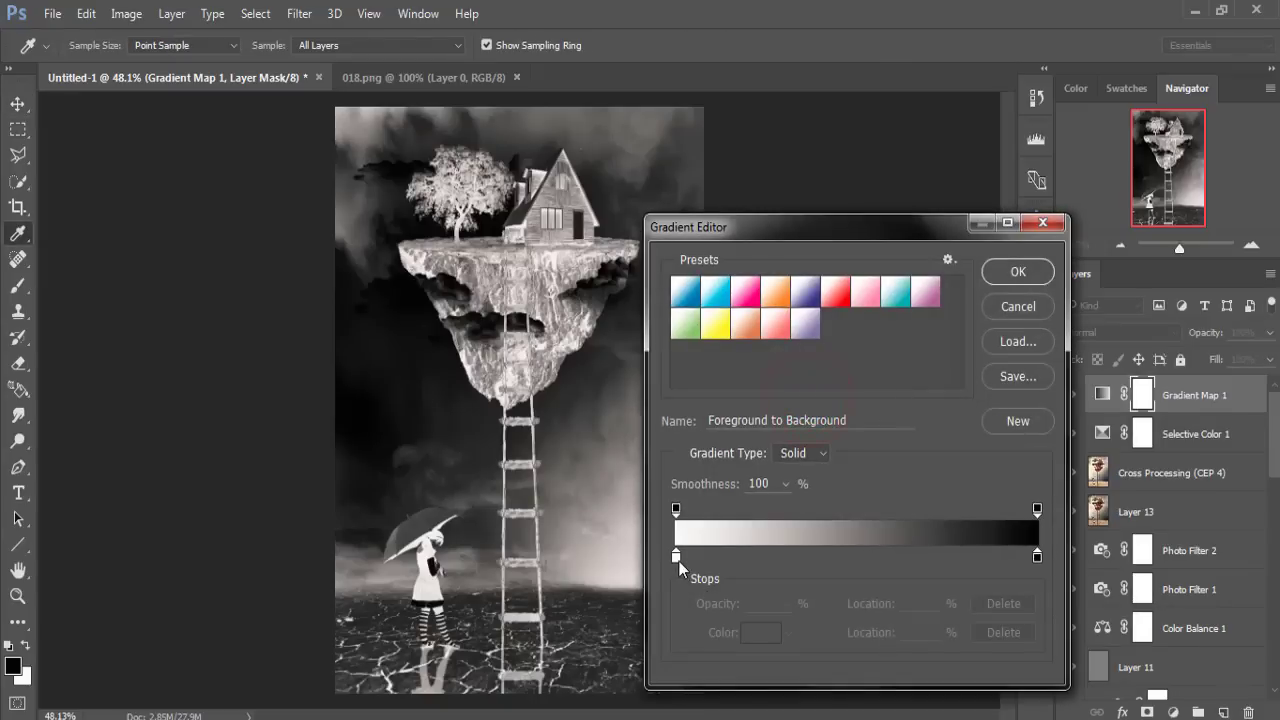
{"action": "left_click", "coordinate": [677, 557]}
{"action": "left_click", "coordinate": [752, 634]}
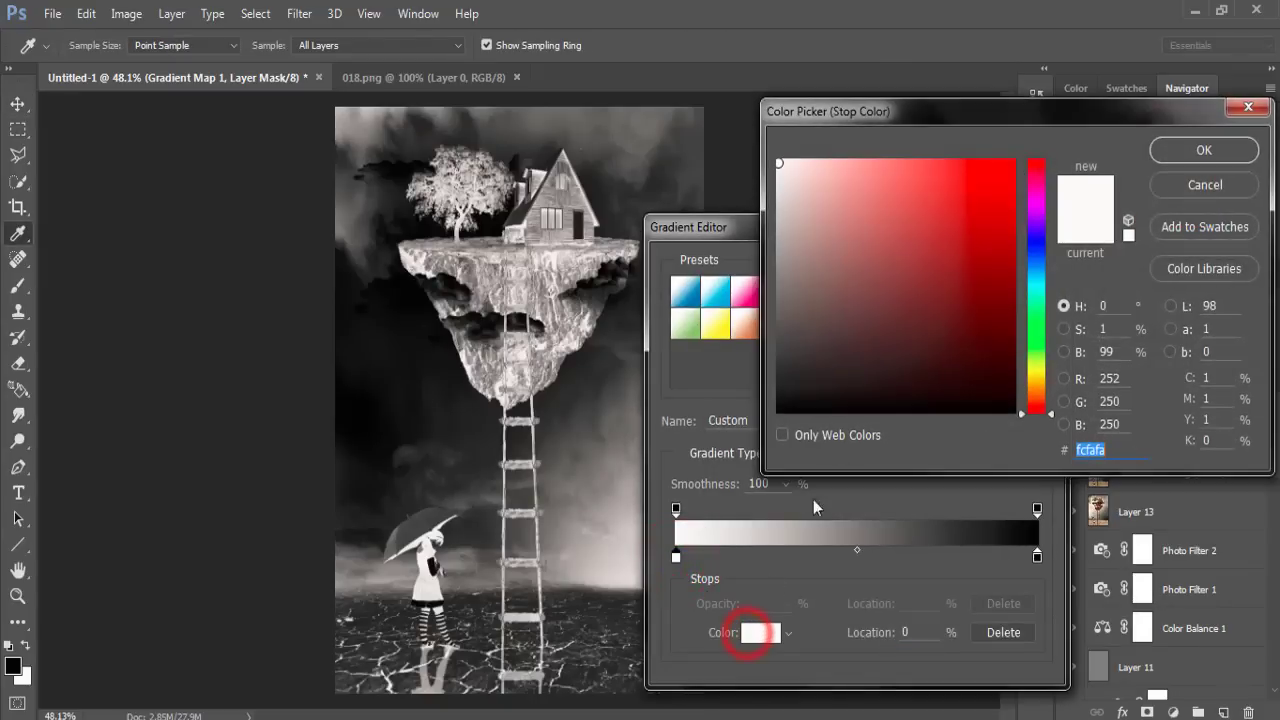
{"action": "left_click", "coordinate": [942, 333]}
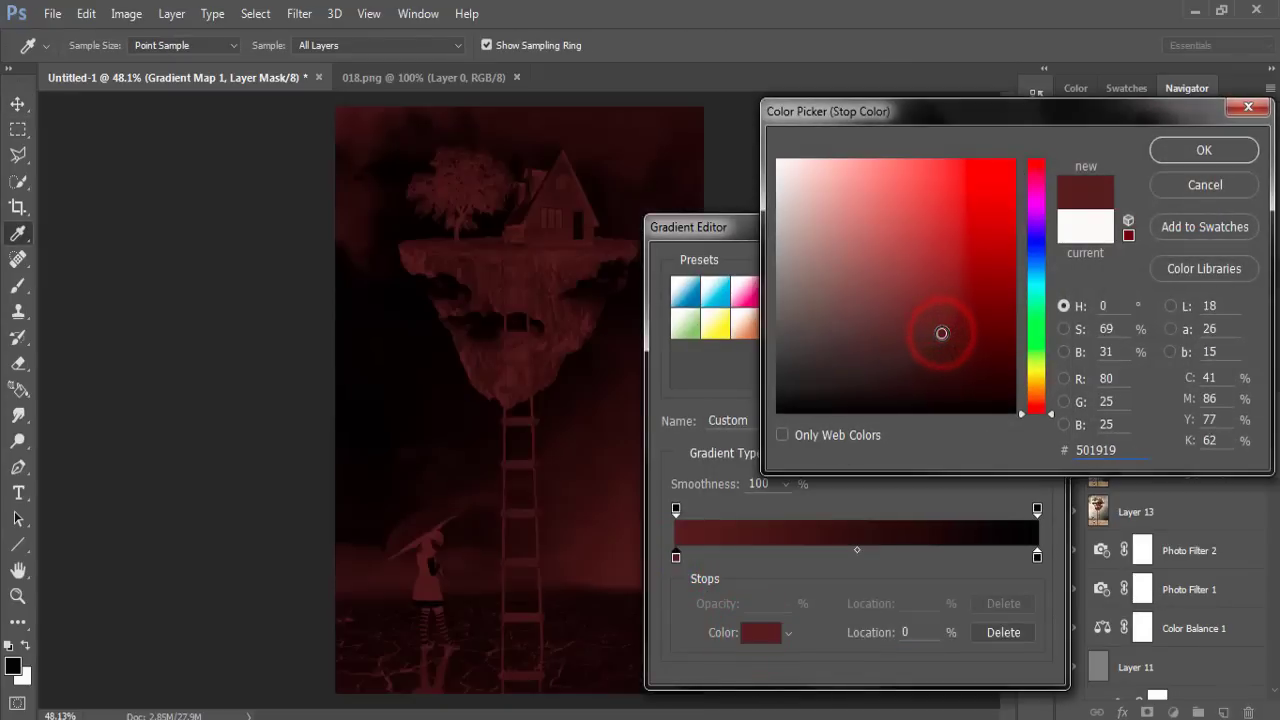
{"action": "left_click", "coordinate": [910, 343]}
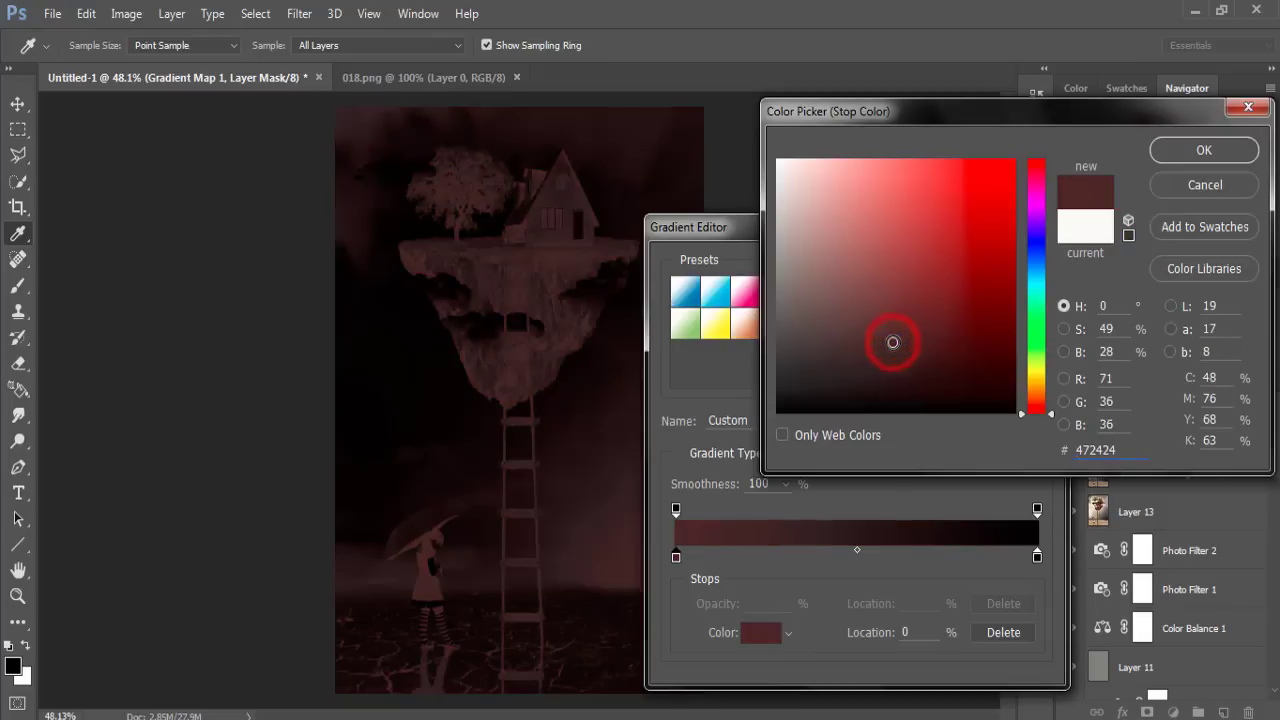
{"action": "left_click", "coordinate": [903, 313]}
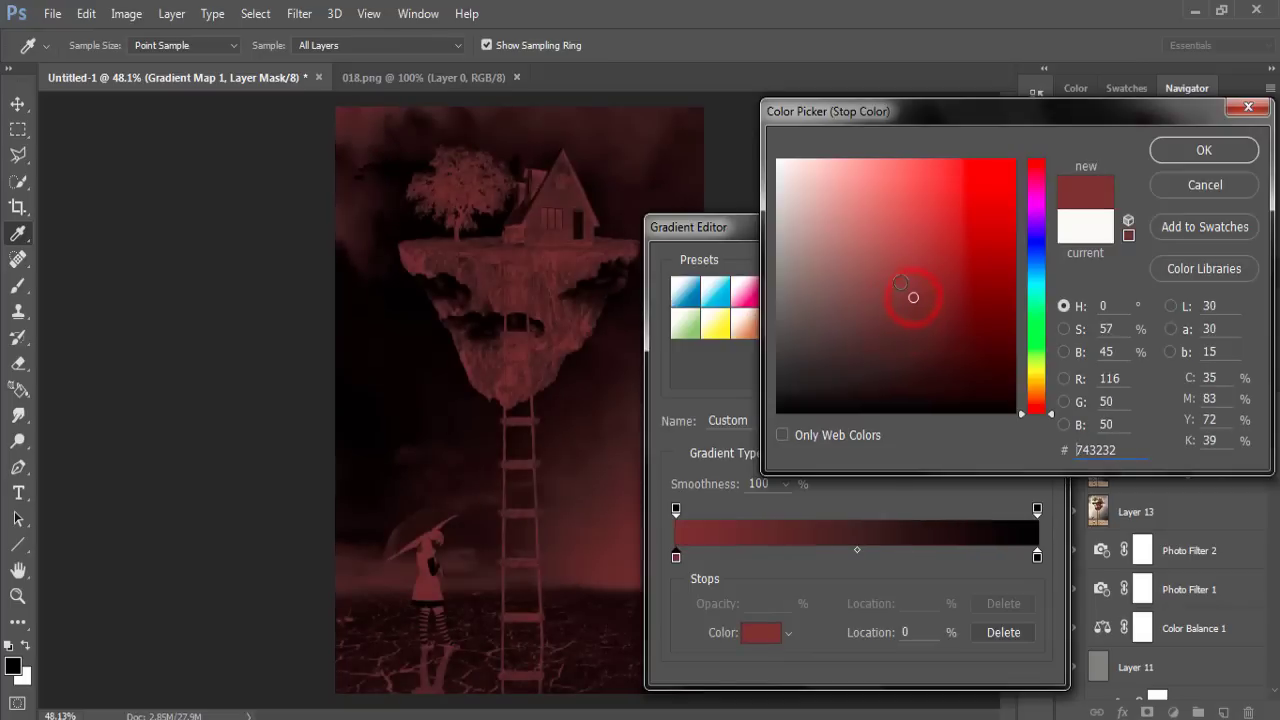
{"action": "left_click", "coordinate": [879, 253]}
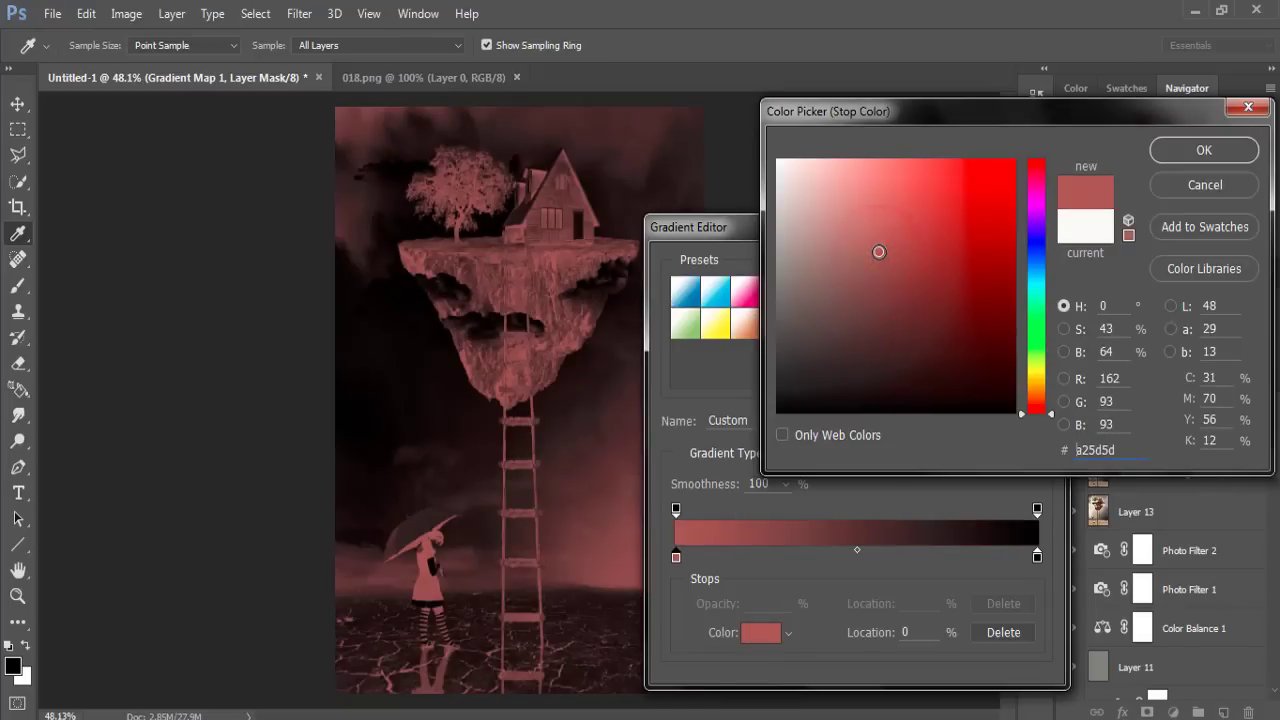
{"action": "left_click", "coordinate": [866, 266]}
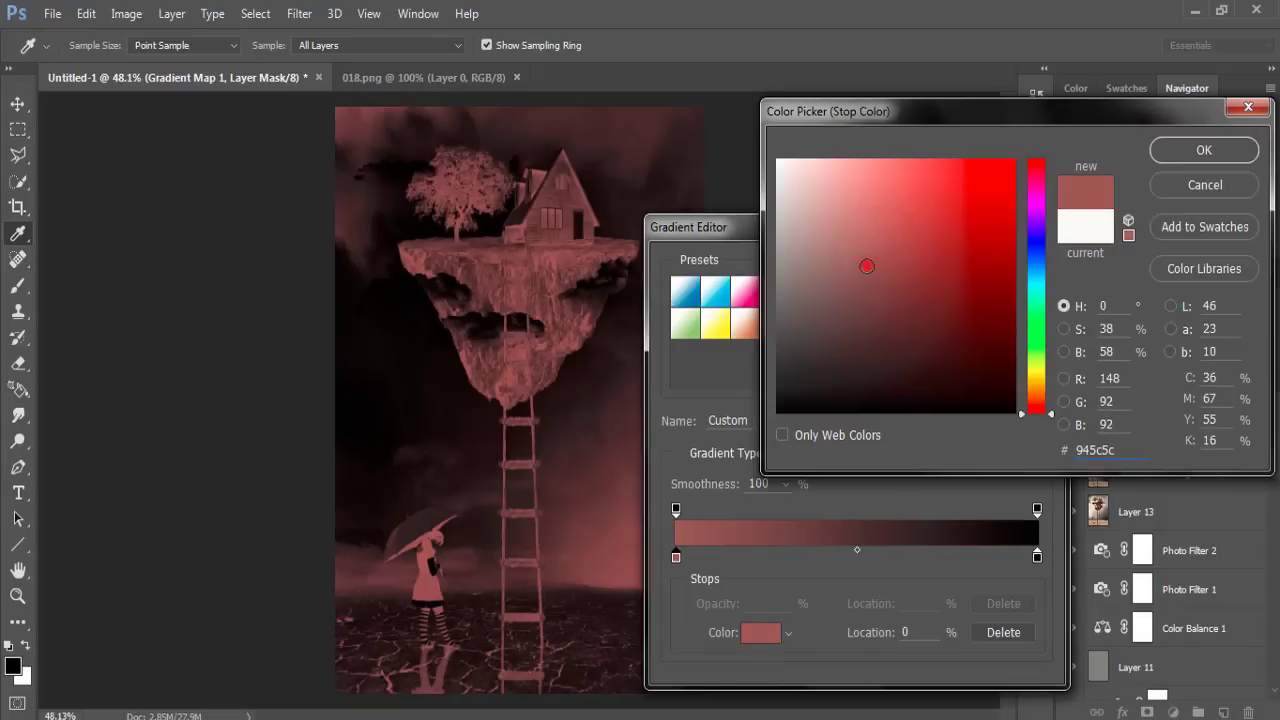
{"action": "left_click", "coordinate": [1175, 150]}
{"action": "left_click", "coordinate": [1008, 270]}
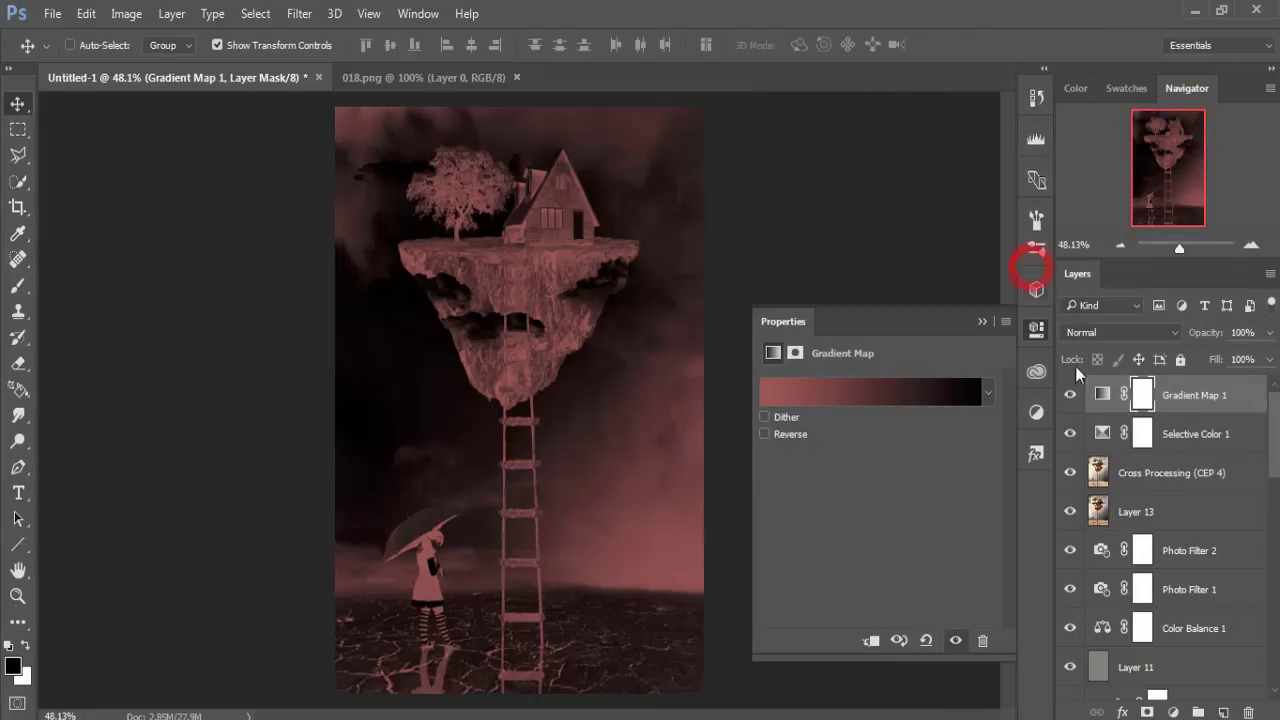
Step: Set the Gradient Map layer's blend mode to Soft Light
{"action": "left_click", "coordinate": [1152, 333]}
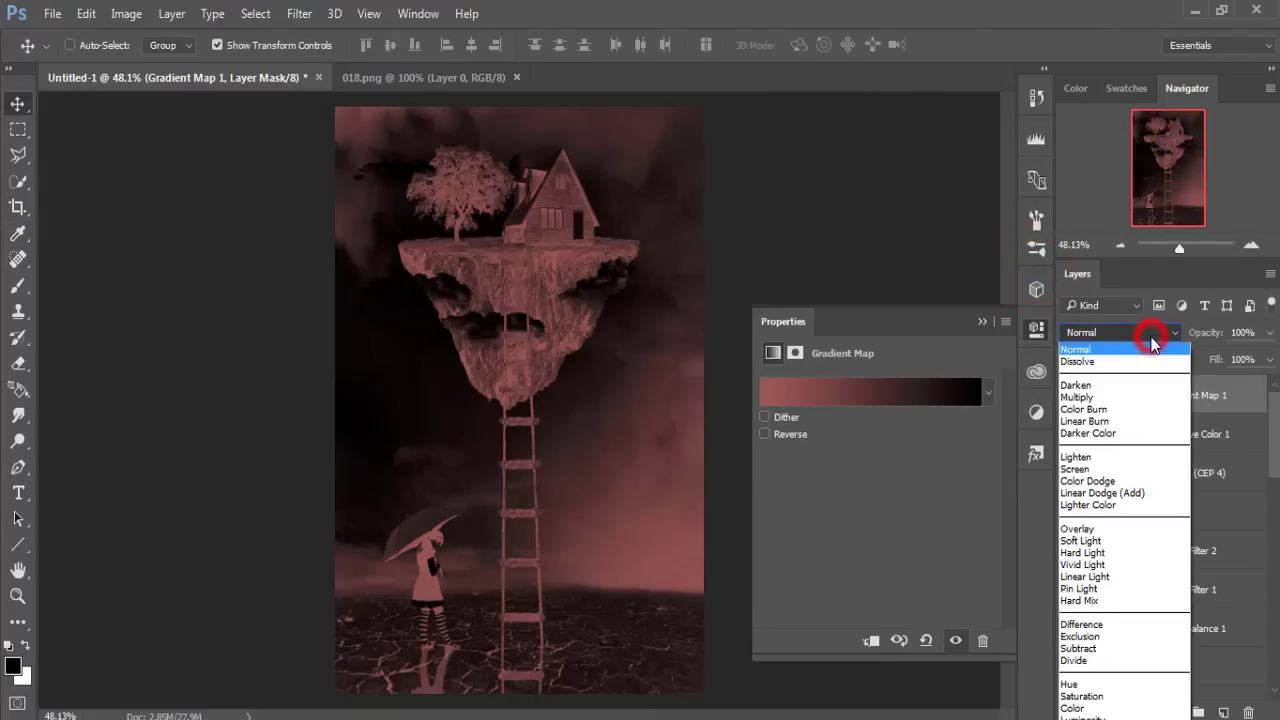
{"action": "left_click", "coordinate": [1101, 541]}
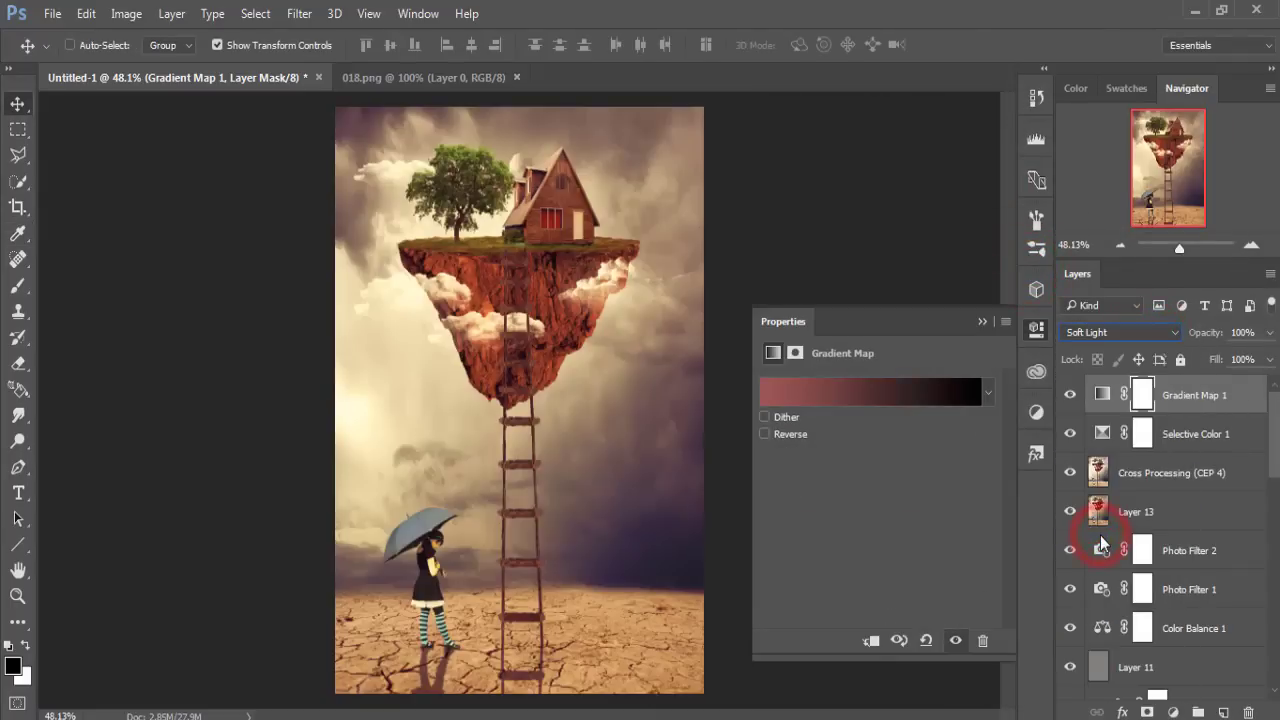
{"action": "left_click", "coordinate": [982, 321]}
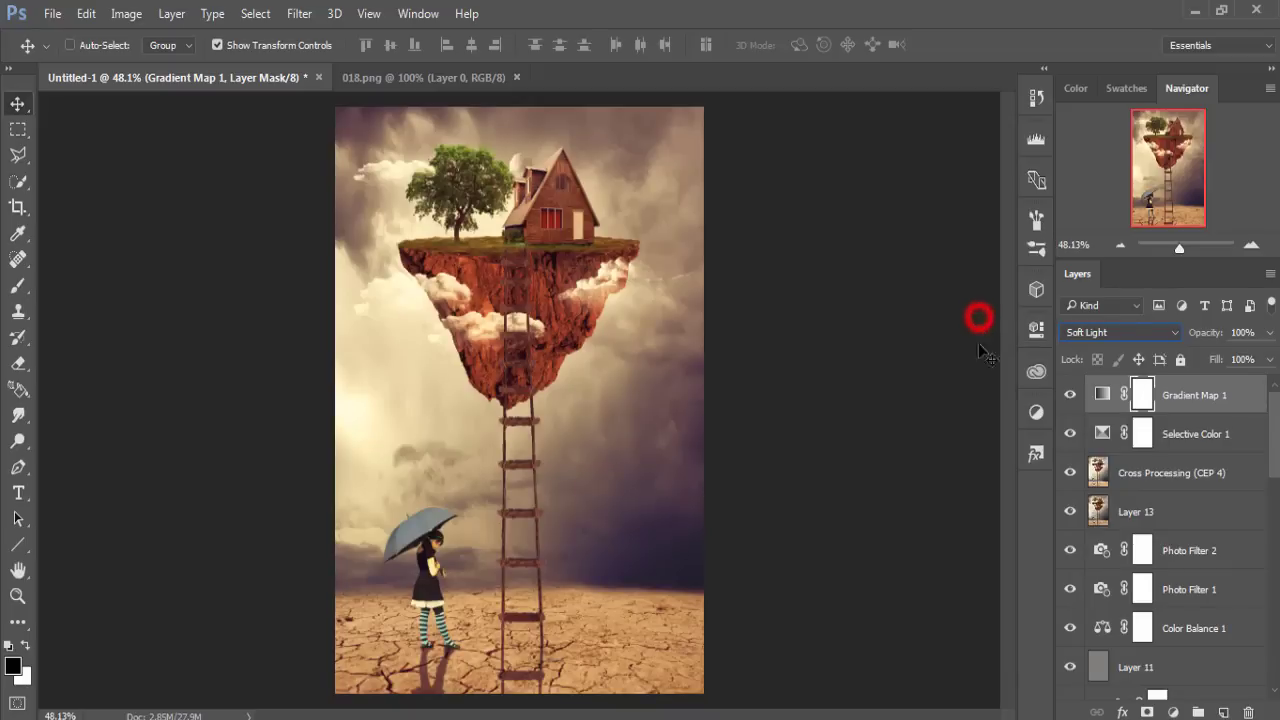
{"action": "double_click", "coordinate": [1184, 410]}
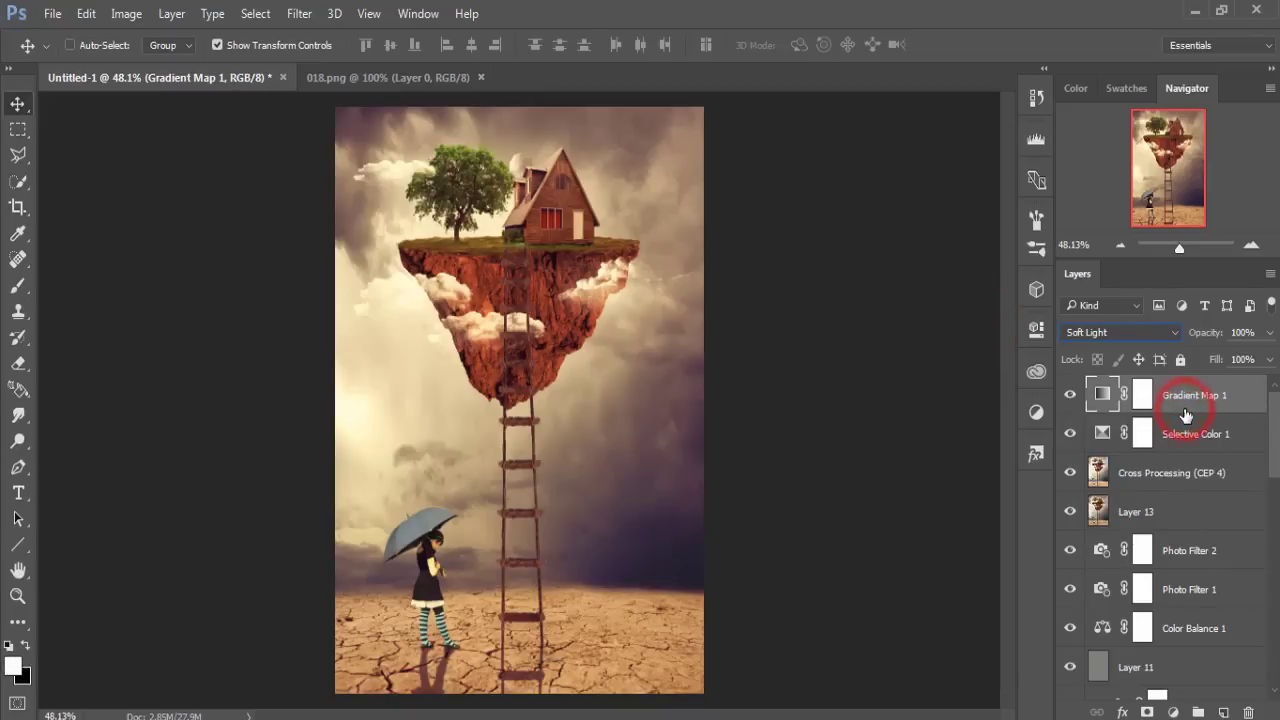
{"action": "left_click", "coordinate": [1175, 712]}
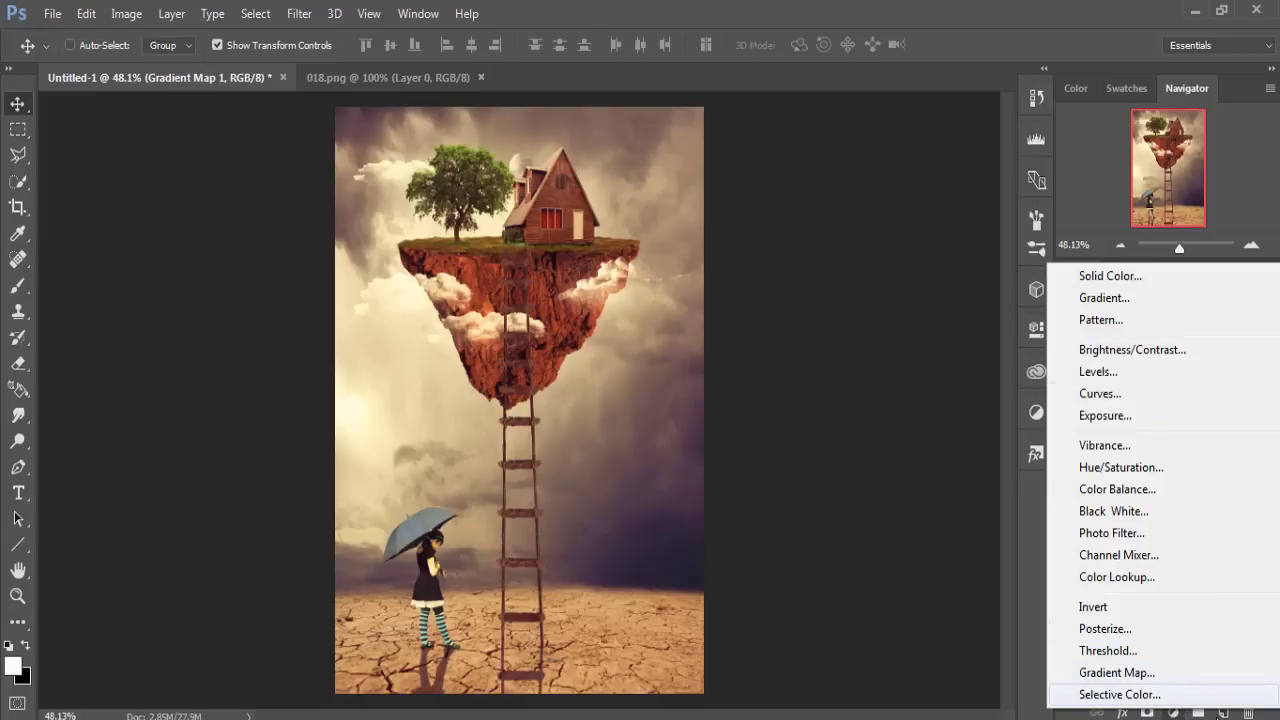
Step: Add a Gradient fill layer using a gray-to-transparent gradient
{"action": "left_click", "coordinate": [1223, 713]}
{"action": "left_click", "coordinate": [1223, 713]}
{"action": "left_click", "coordinate": [1166, 395]}
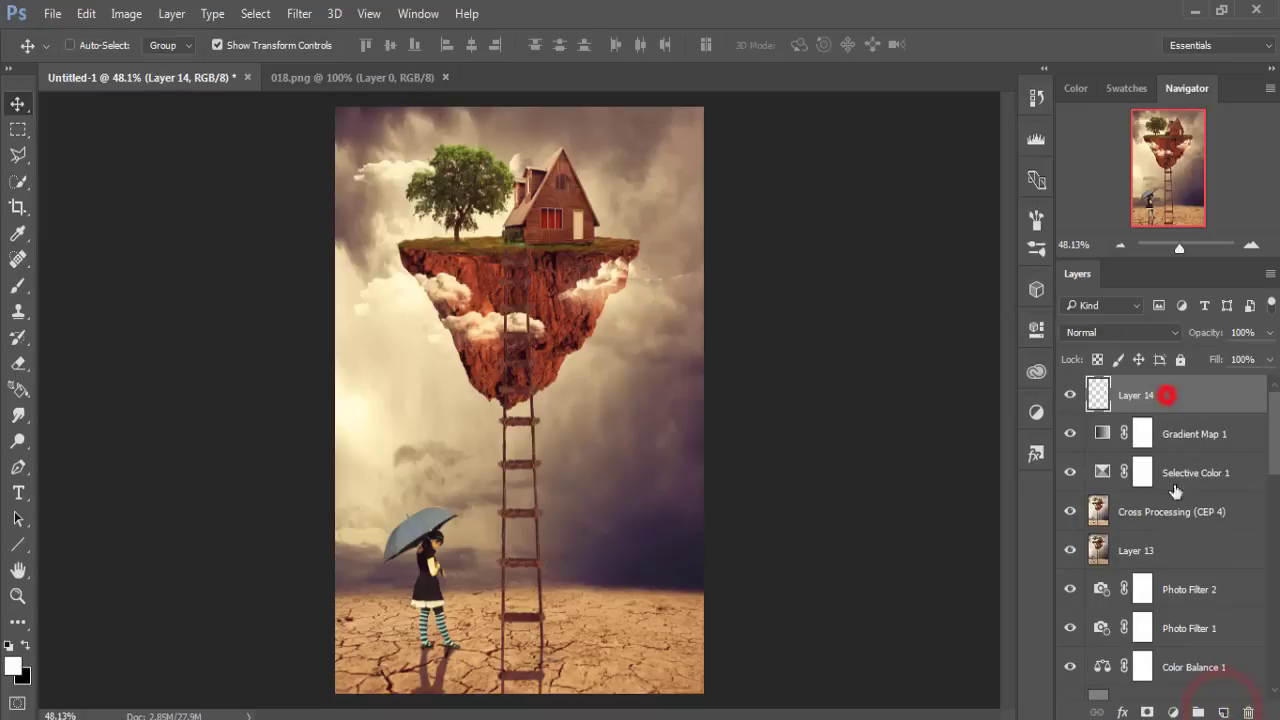
{"action": "left_click", "coordinate": [1175, 712]}
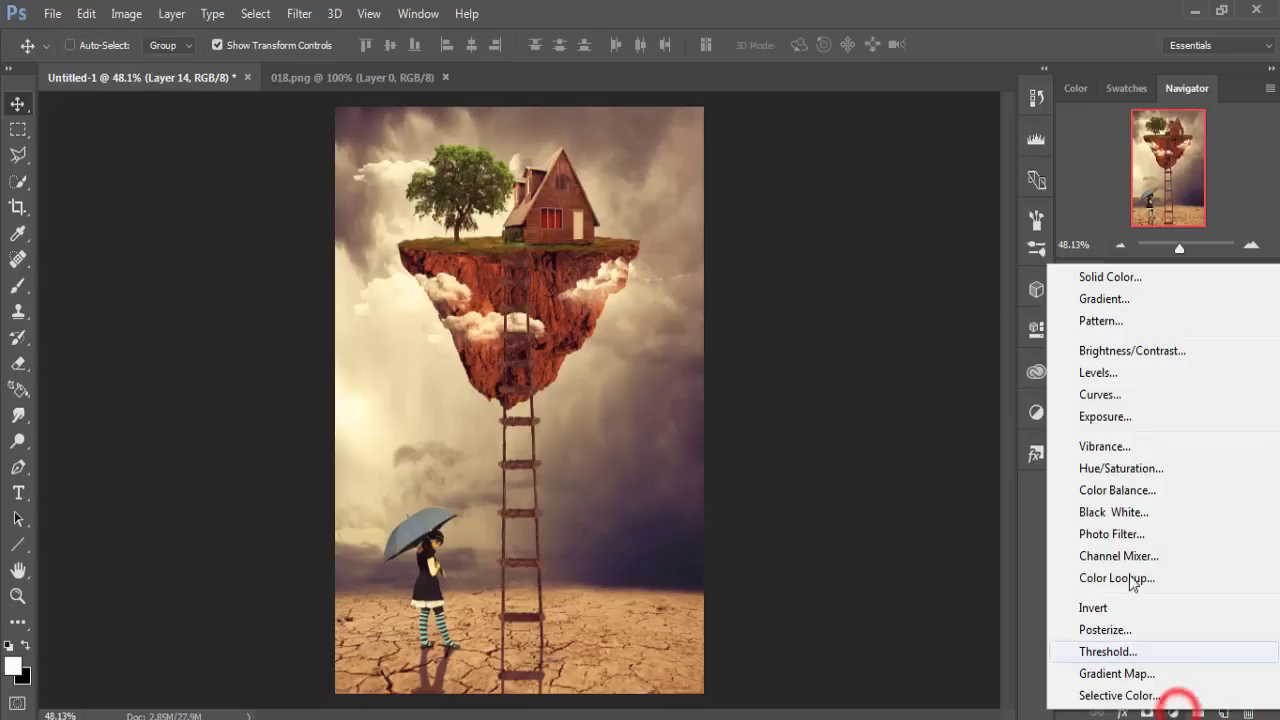
{"action": "left_click", "coordinate": [1104, 299]}
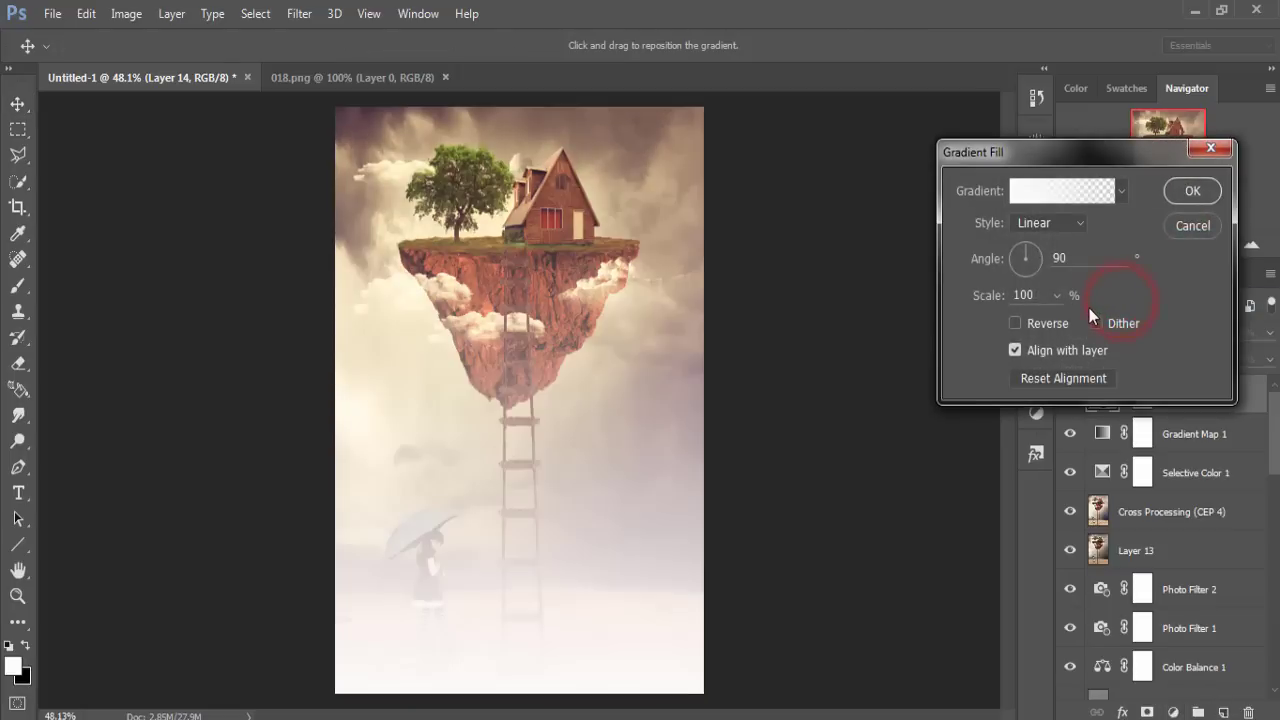
{"action": "left_click", "coordinate": [1040, 190]}
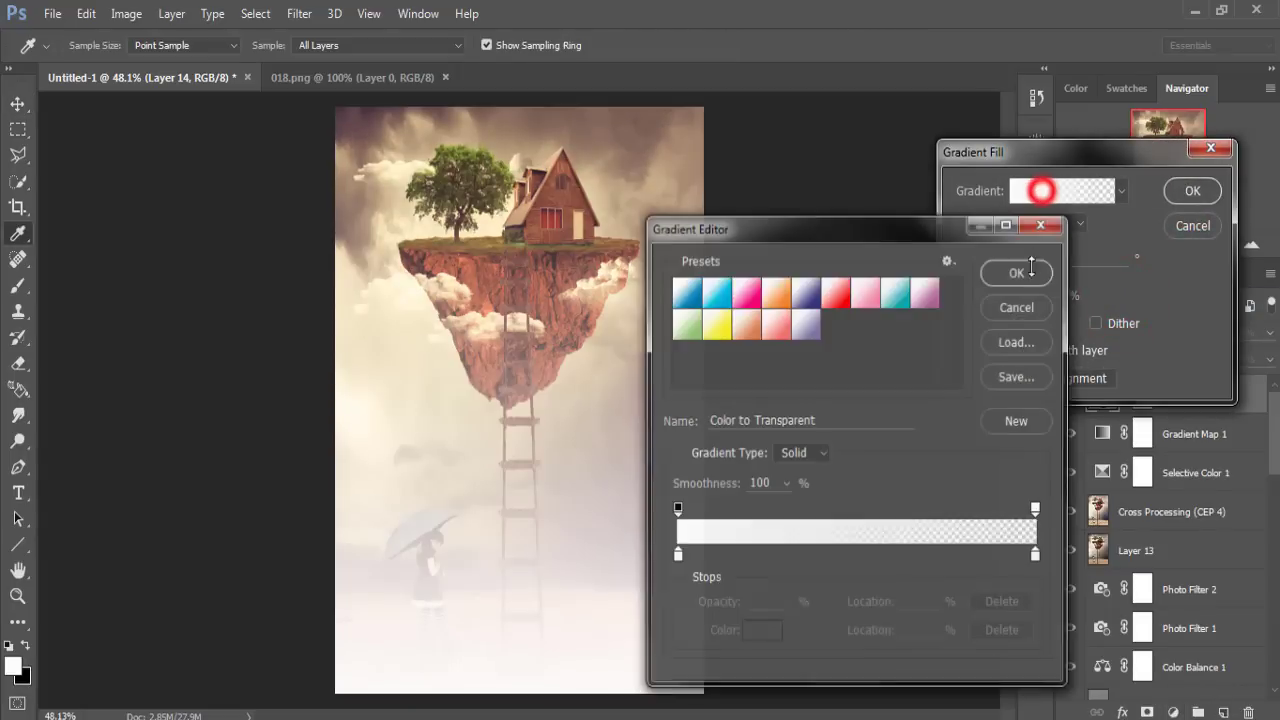
{"action": "left_click", "coordinate": [676, 557]}
{"action": "left_click", "coordinate": [746, 628]}
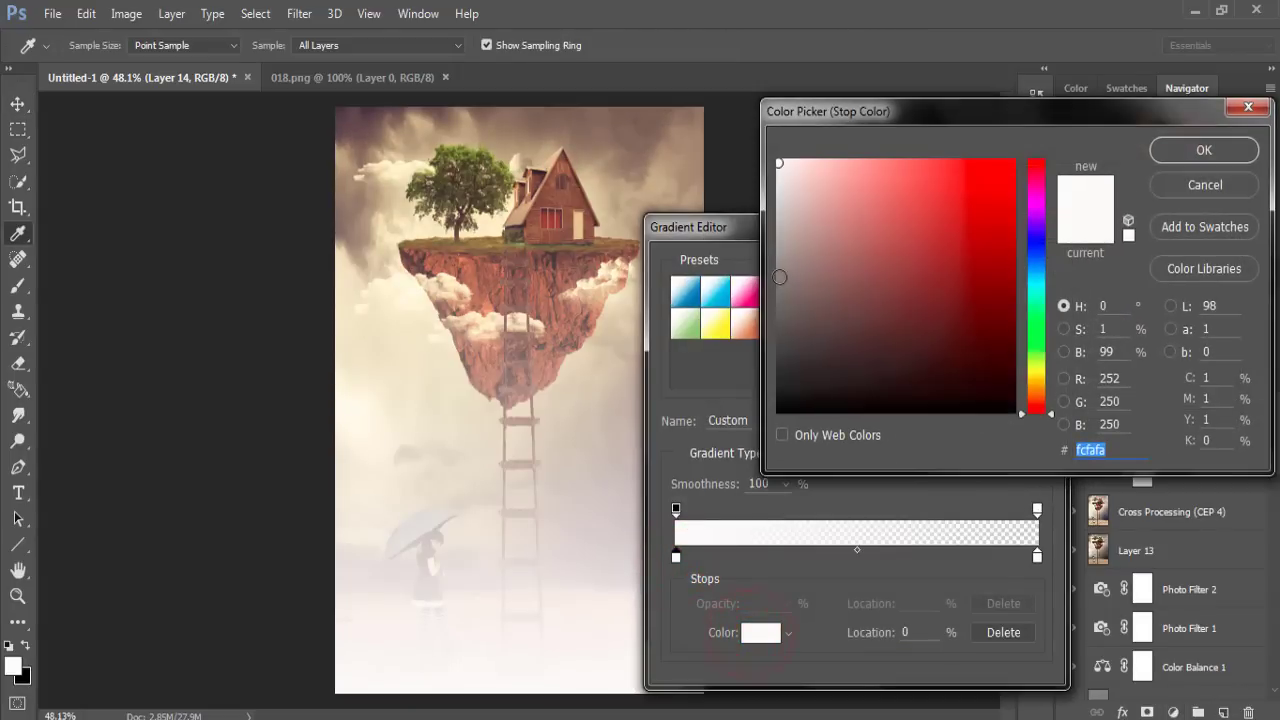
{"action": "left_click", "coordinate": [778, 272]}
{"action": "left_click_drag", "start_coordinate": [778, 272], "coordinate": [778, 270]}
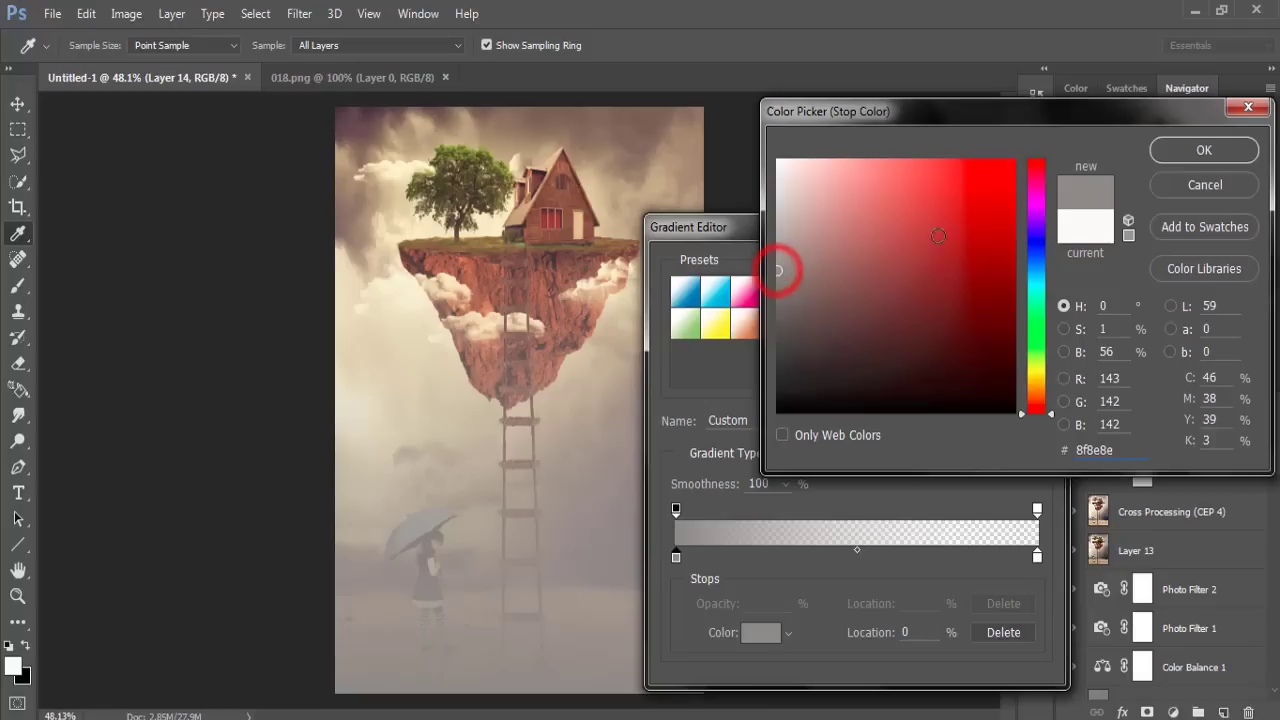
{"action": "left_click", "coordinate": [1181, 155]}
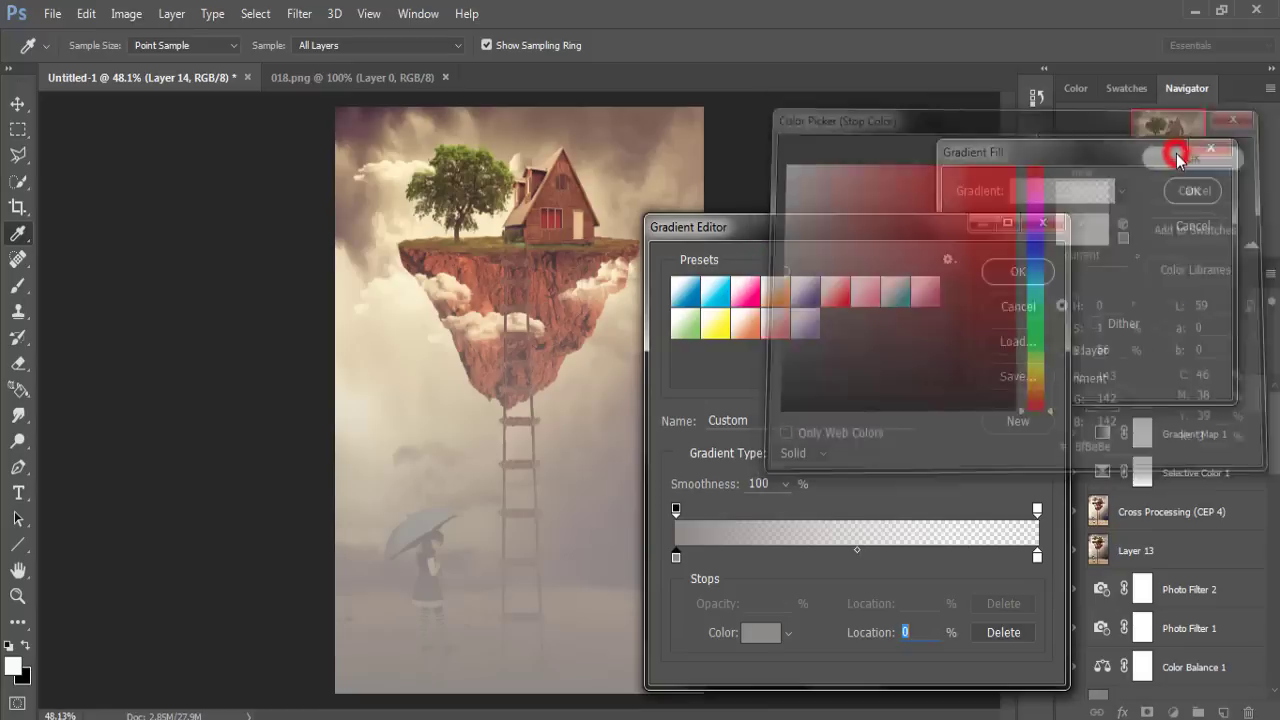
{"action": "left_click", "coordinate": [1018, 272]}
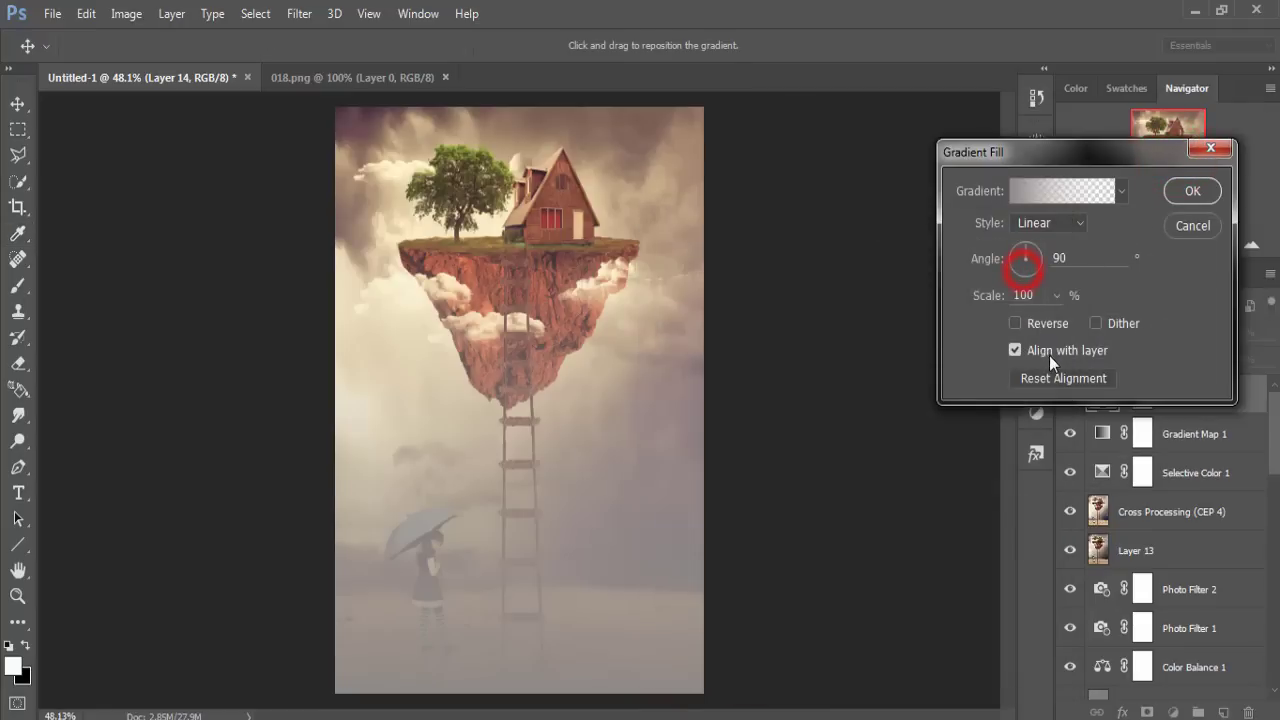
Step: Make the gradient fill radial, reversed, scaled to 374, then stamp visible layers into Layer 14
{"action": "left_click", "coordinate": [1054, 221]}
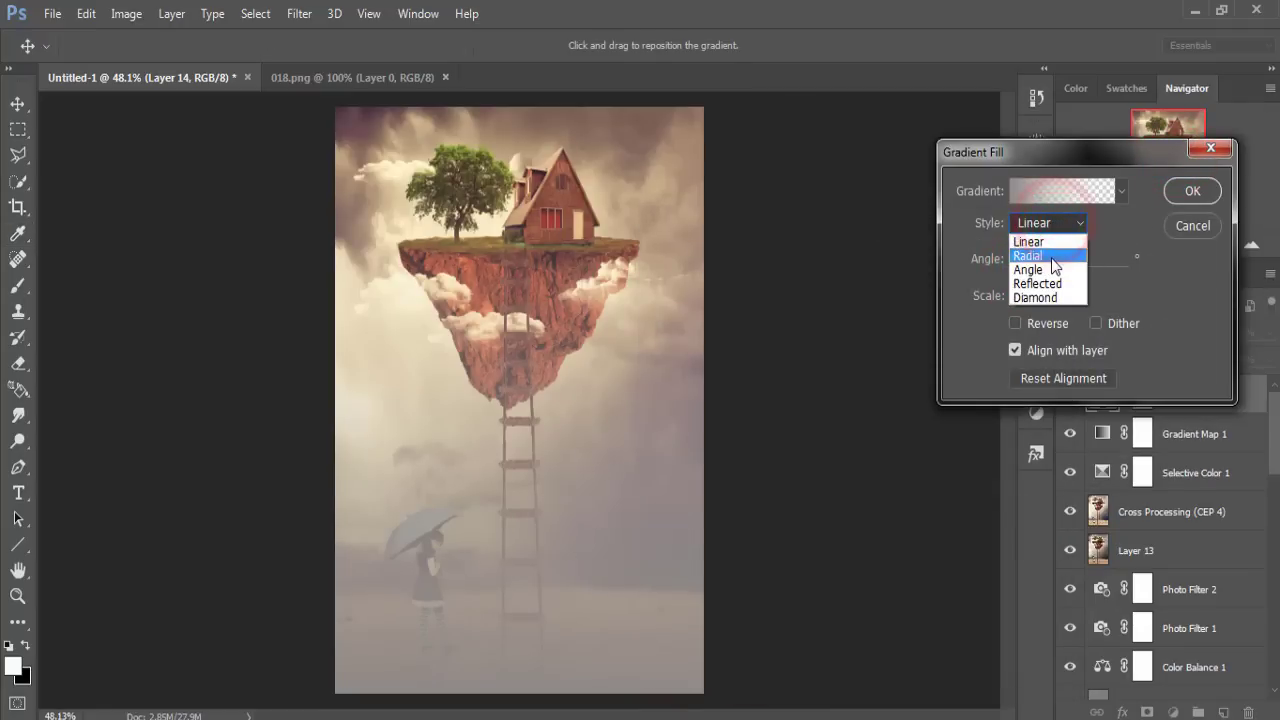
{"action": "left_click", "coordinate": [1050, 255]}
{"action": "left_click", "coordinate": [1015, 323]}
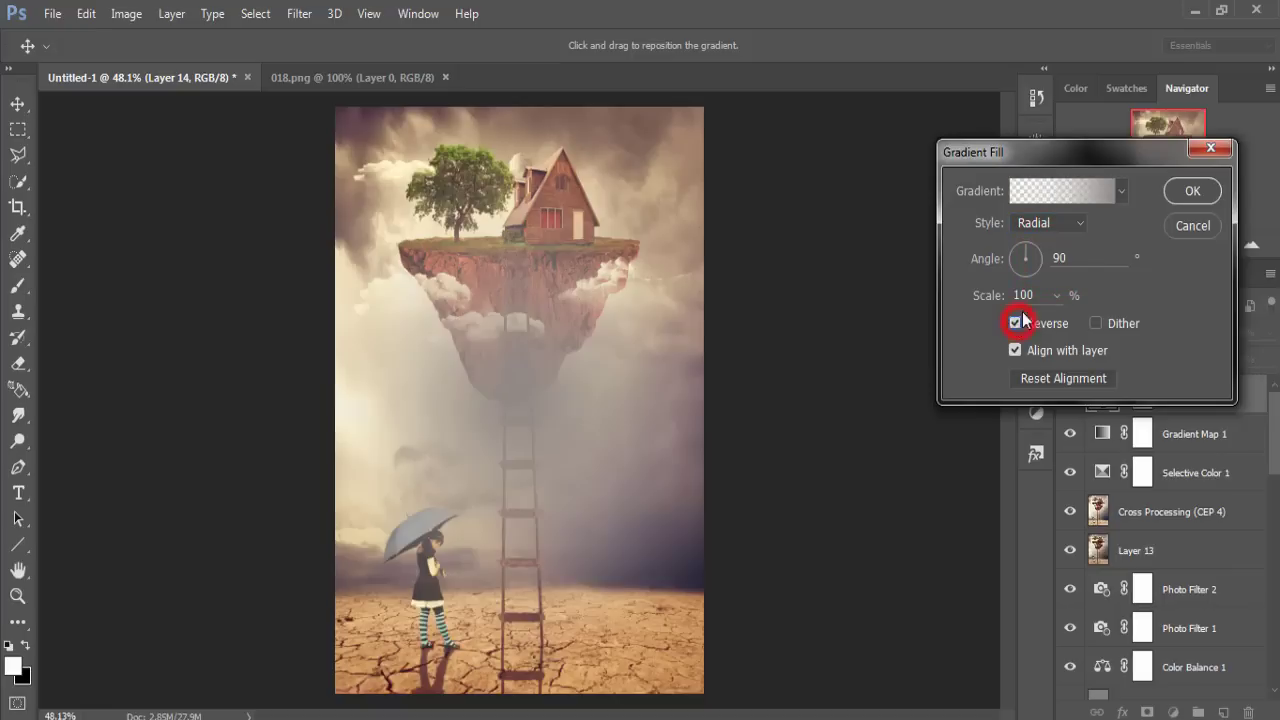
{"action": "mouse_move", "coordinate": [1057, 295]}
{"action": "left_mouse_down"}
{"action": "mouse_move", "coordinate": [1057, 323]}
{"action": "mouse_move", "coordinate": [1078, 328]}
{"action": "left_mouse_up"}
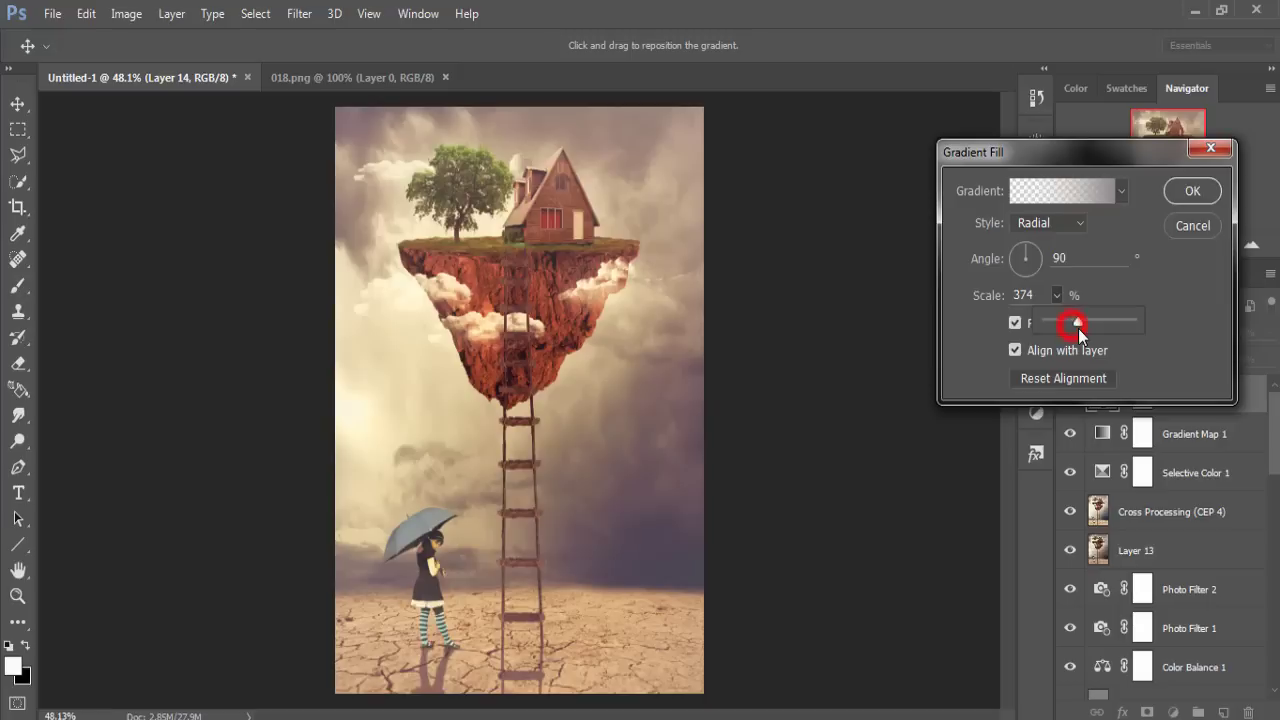
{"action": "left_click", "coordinate": [1195, 191]}
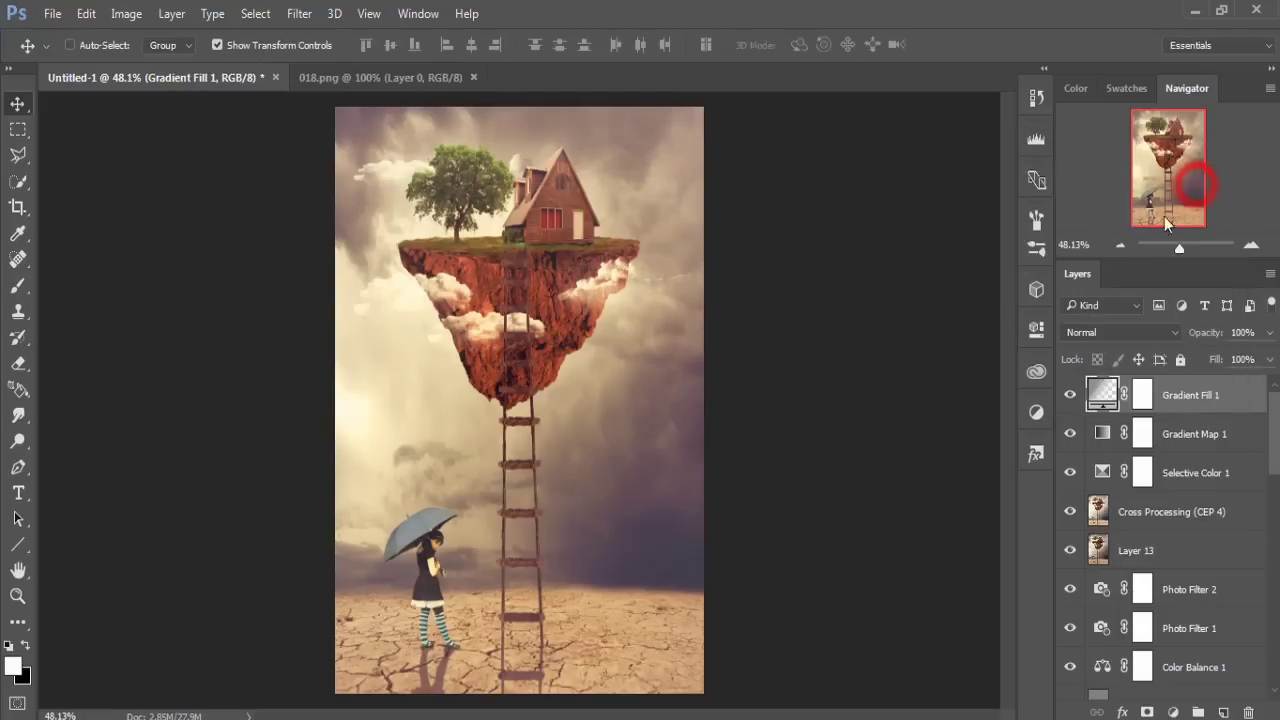
{"action": "left_click", "coordinate": [1184, 412]}
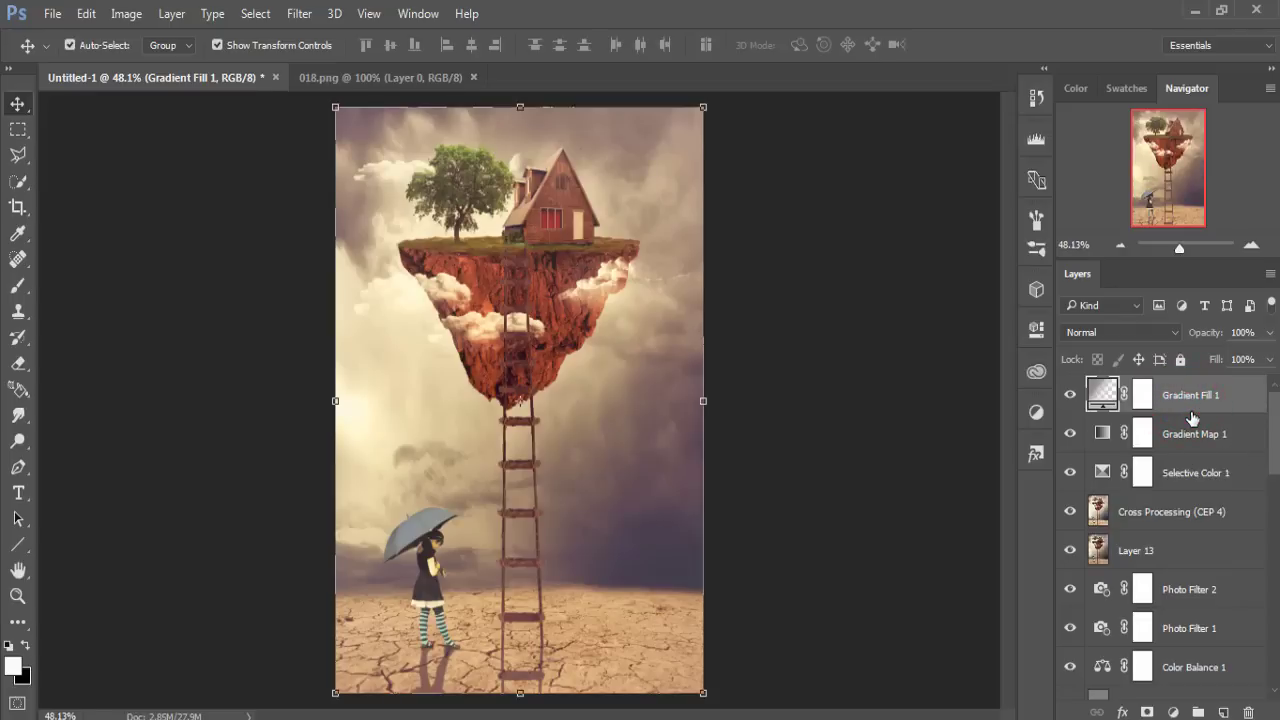
{"action": "key", "text": "ctrl+shift+alt+e"}
Step: In Camera Raw Filter, nudge temperature, raise Vibrance and slightly lower Saturation
{"action": "left_click", "coordinate": [1180, 395]}
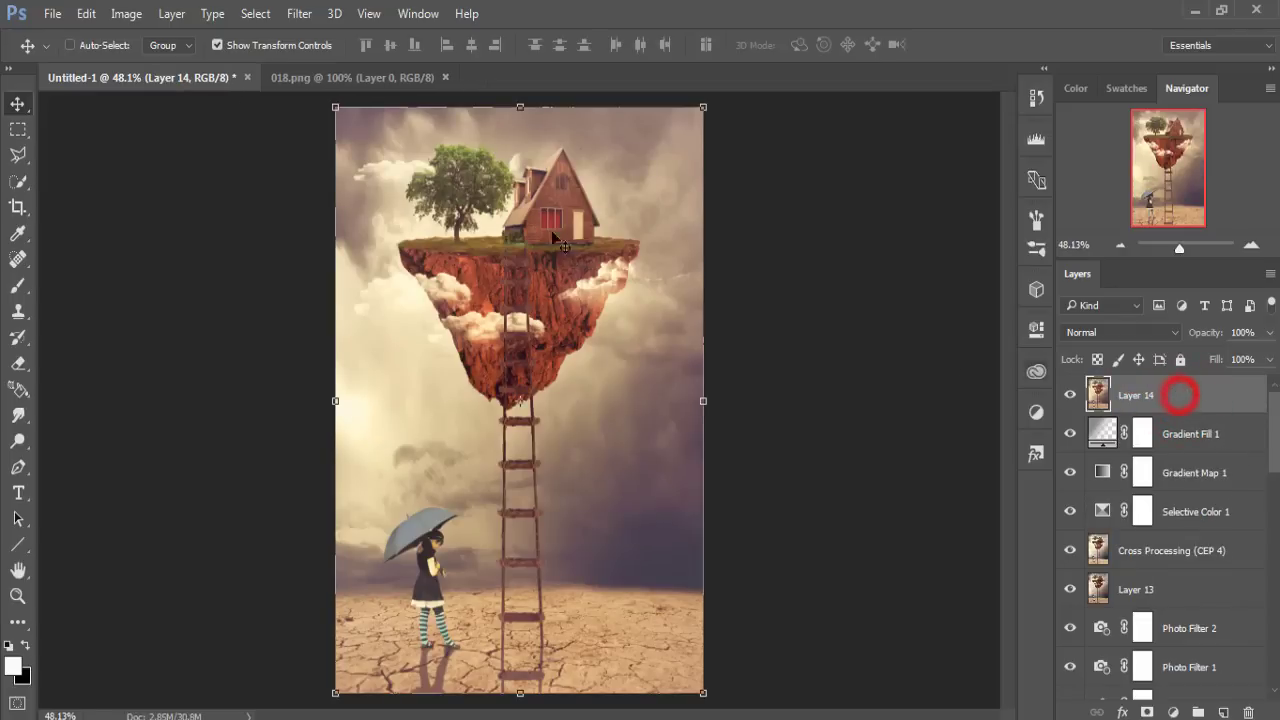
{"action": "left_click", "coordinate": [299, 13]}
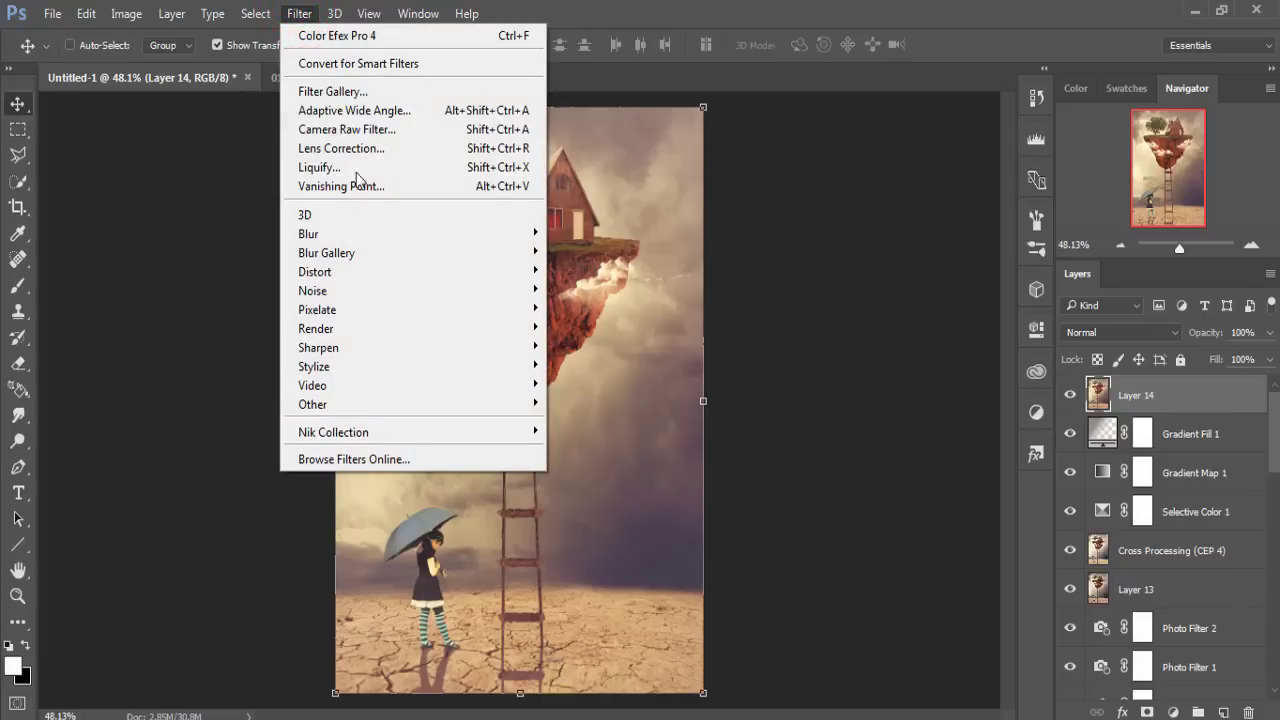
{"action": "left_click", "coordinate": [358, 134]}
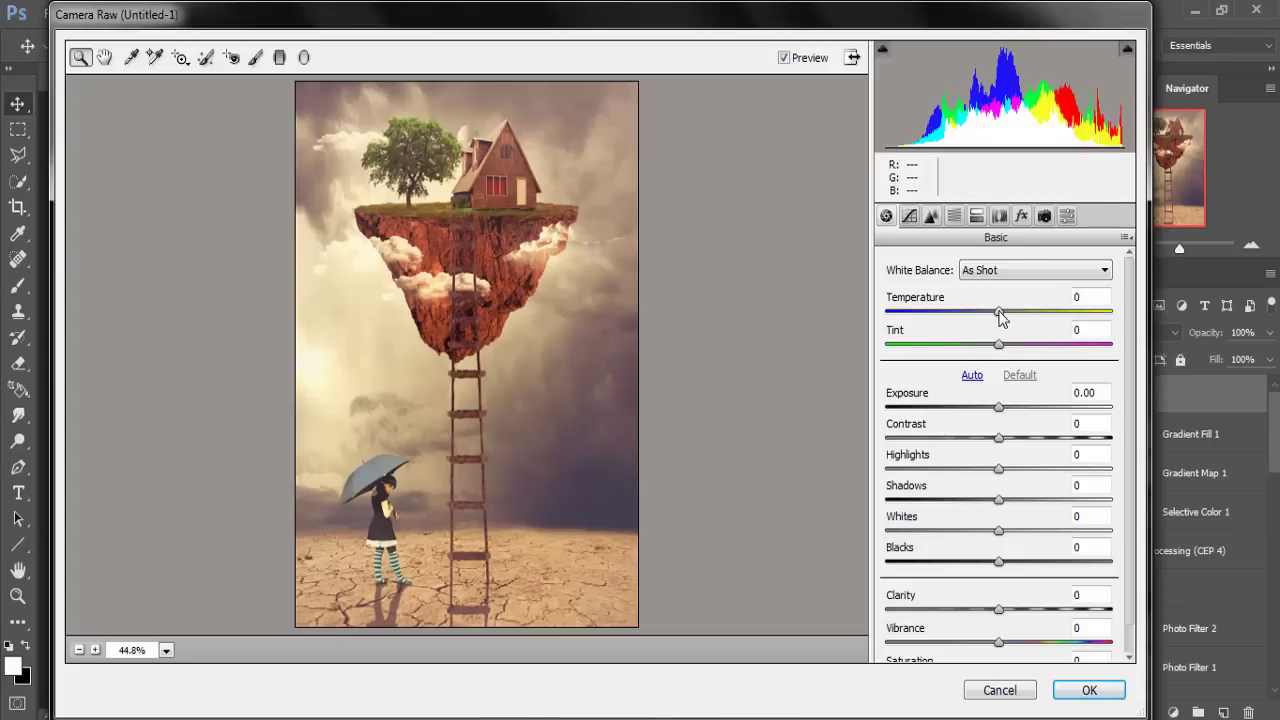
{"action": "left_click_drag", "start_coordinate": [998, 314], "coordinate": [998, 316]}
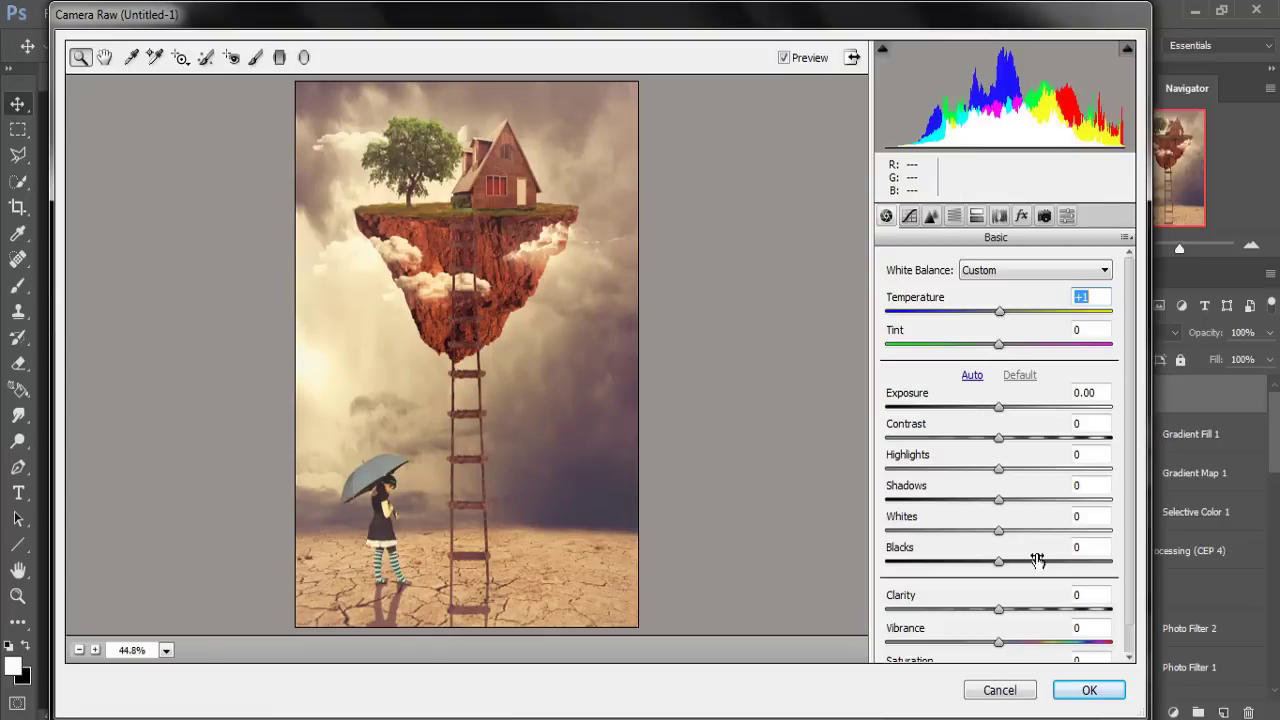
{"action": "left_click", "coordinate": [1130, 425]}
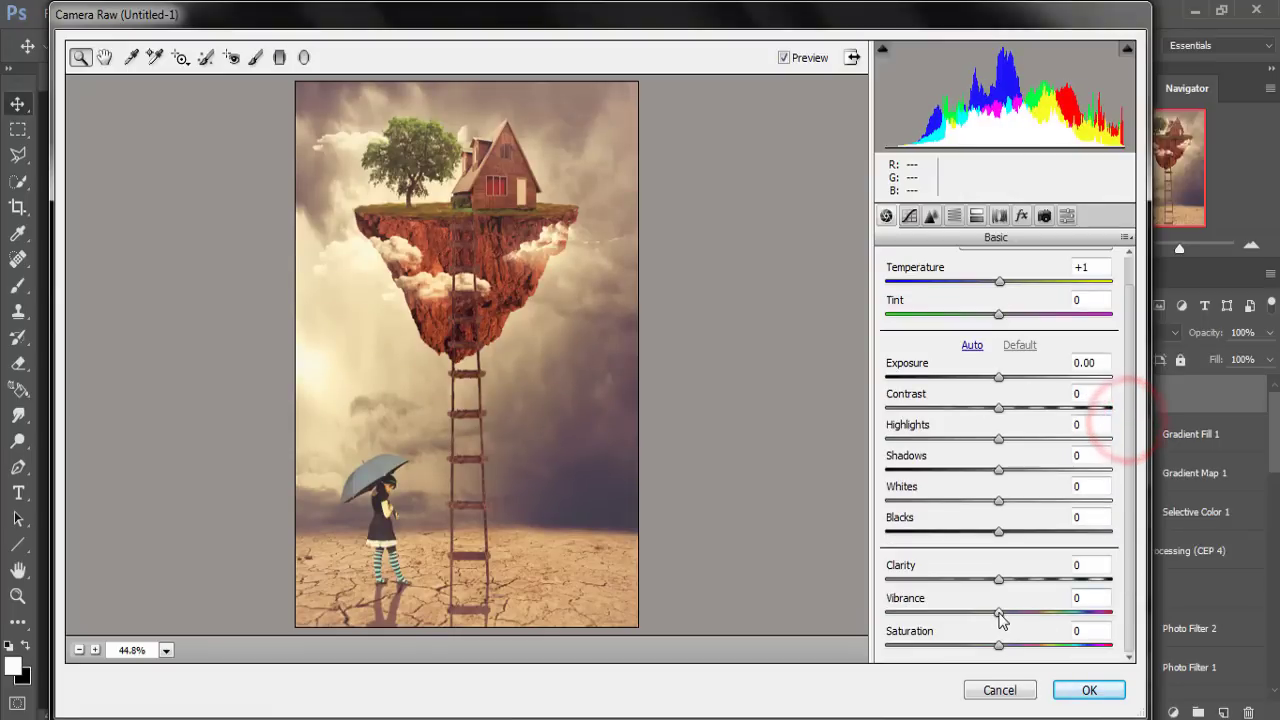
{"action": "mouse_move", "coordinate": [999, 612]}
{"action": "left_mouse_down"}
{"action": "mouse_move", "coordinate": [1025, 619]}
{"action": "mouse_move", "coordinate": [953, 617]}
{"action": "mouse_move", "coordinate": [1012, 622]}
{"action": "left_mouse_up"}
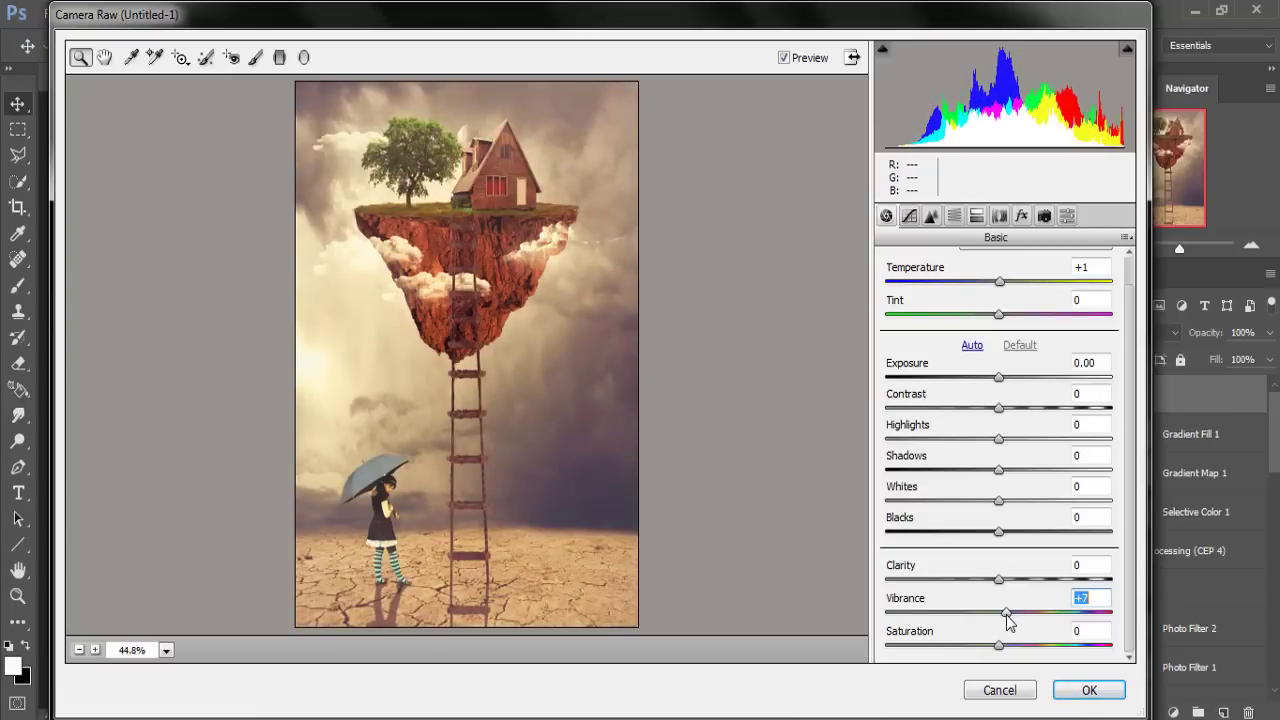
{"action": "left_click_drag", "start_coordinate": [1000, 644], "coordinate": [988, 646]}
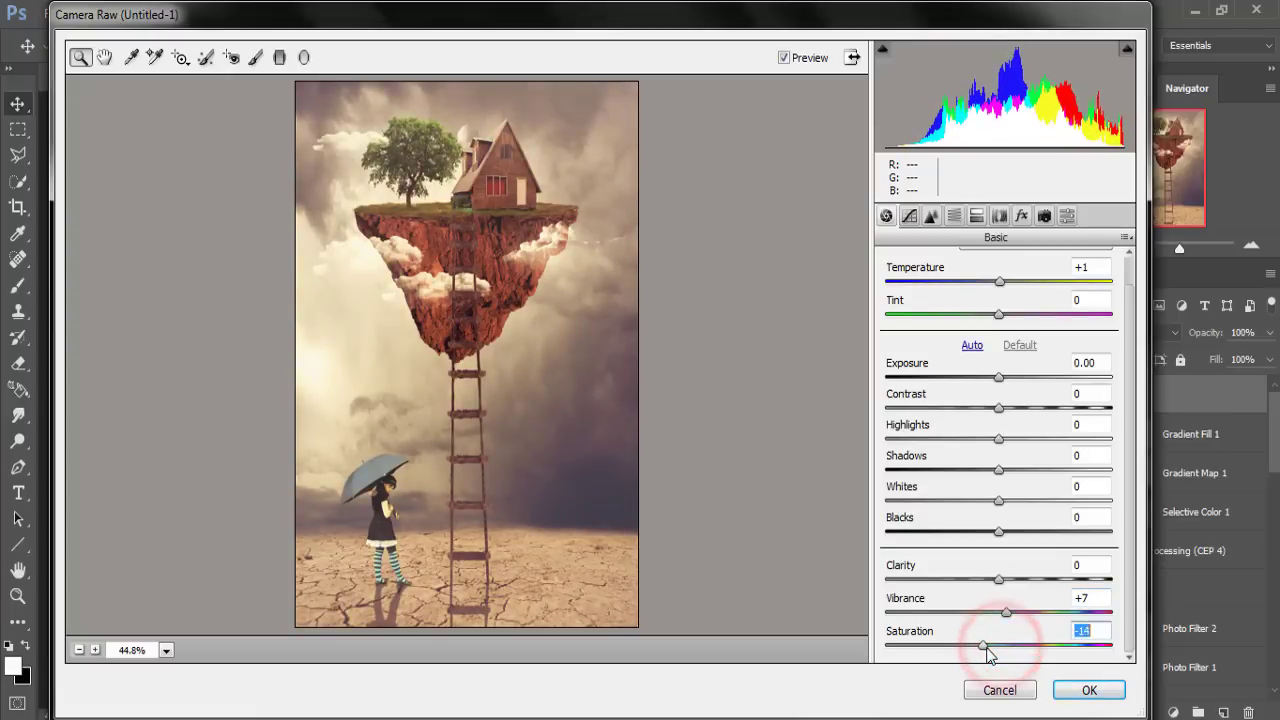
Step: Split-tone with cyan highlights and lightly saturated shadows, and apply Camera Raw
{"action": "left_click", "coordinate": [954, 216]}
{"action": "left_click", "coordinate": [977, 216]}
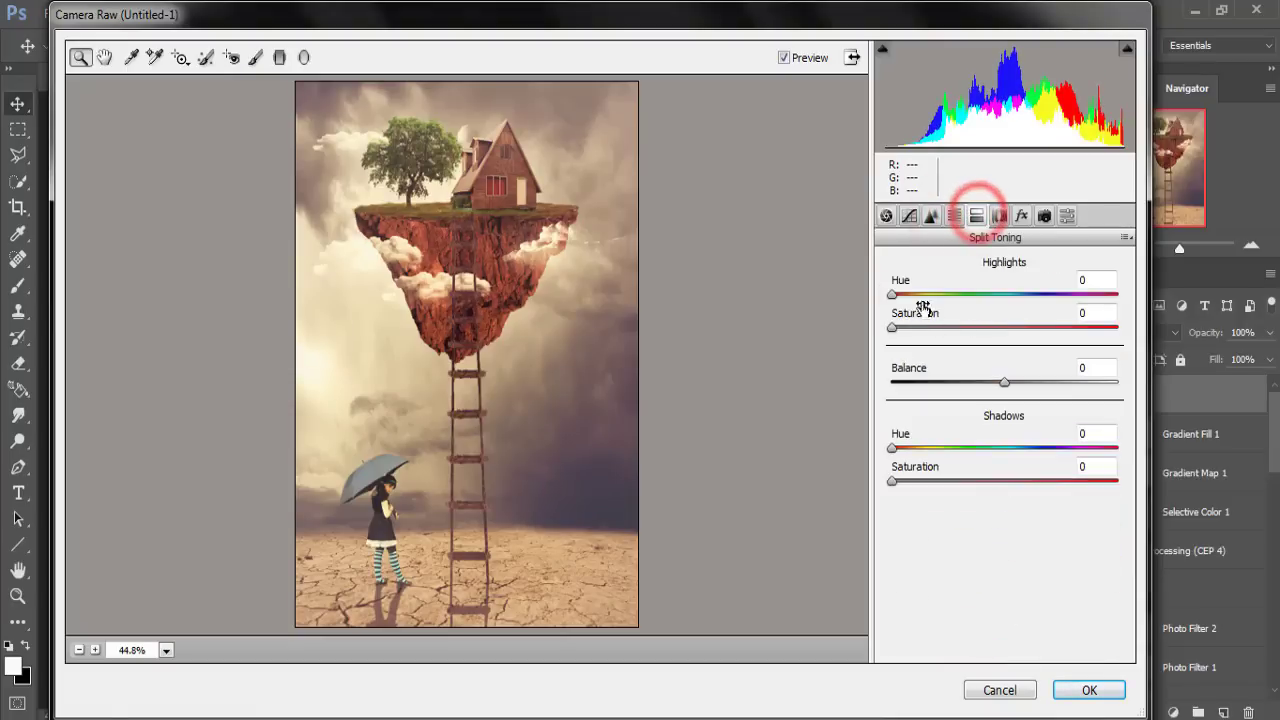
{"action": "left_click_drag", "start_coordinate": [892, 294], "coordinate": [1008, 317]}
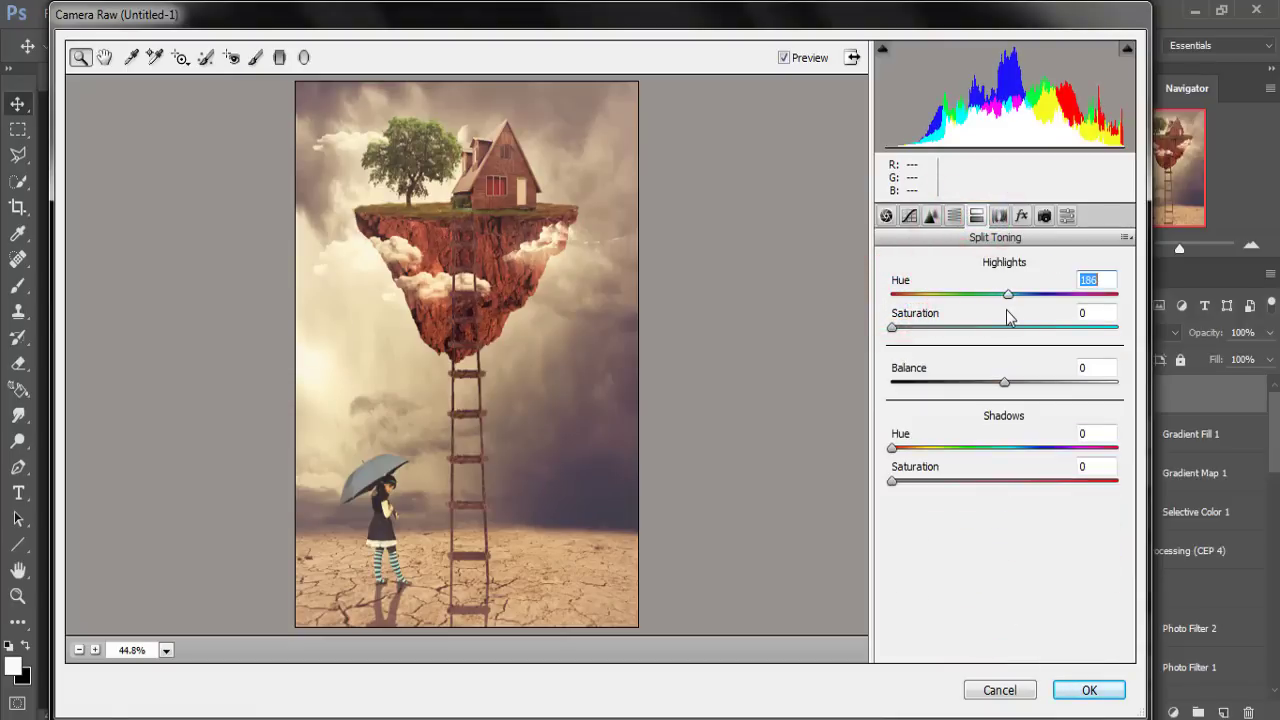
{"action": "left_click_drag", "start_coordinate": [892, 328], "coordinate": [911, 330]}
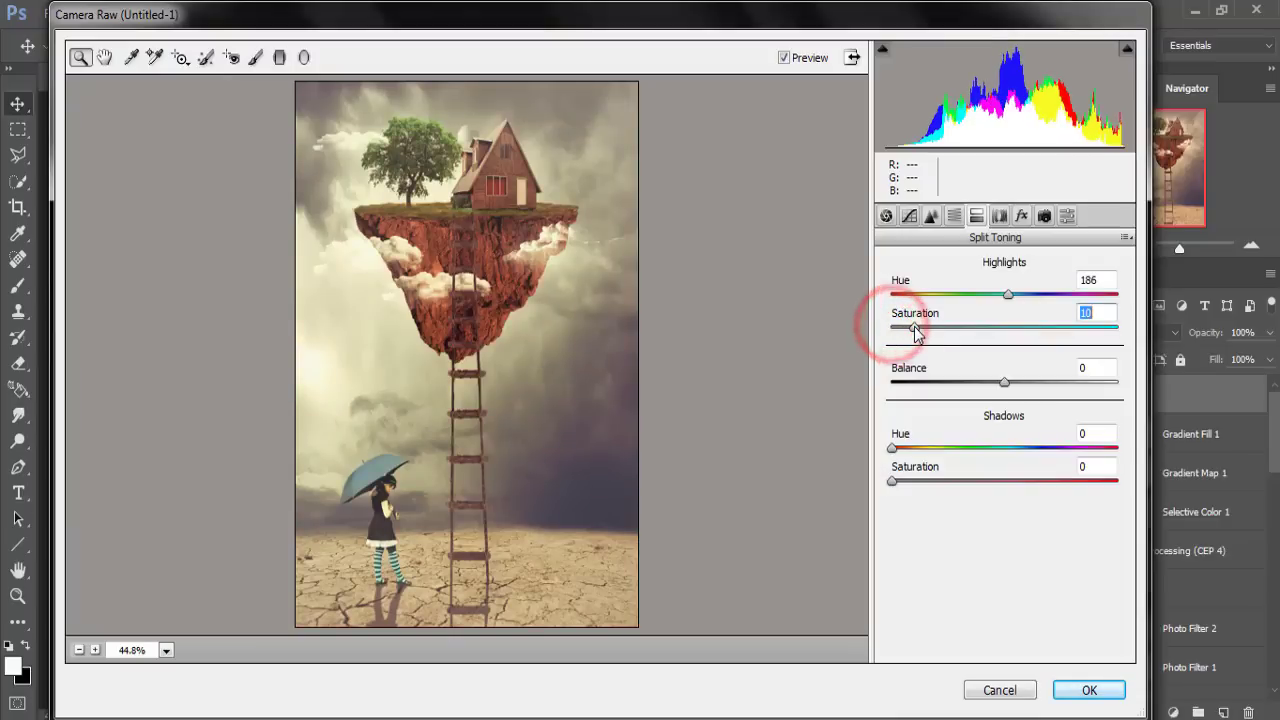
{"action": "left_click_drag", "start_coordinate": [892, 481], "coordinate": [917, 484]}
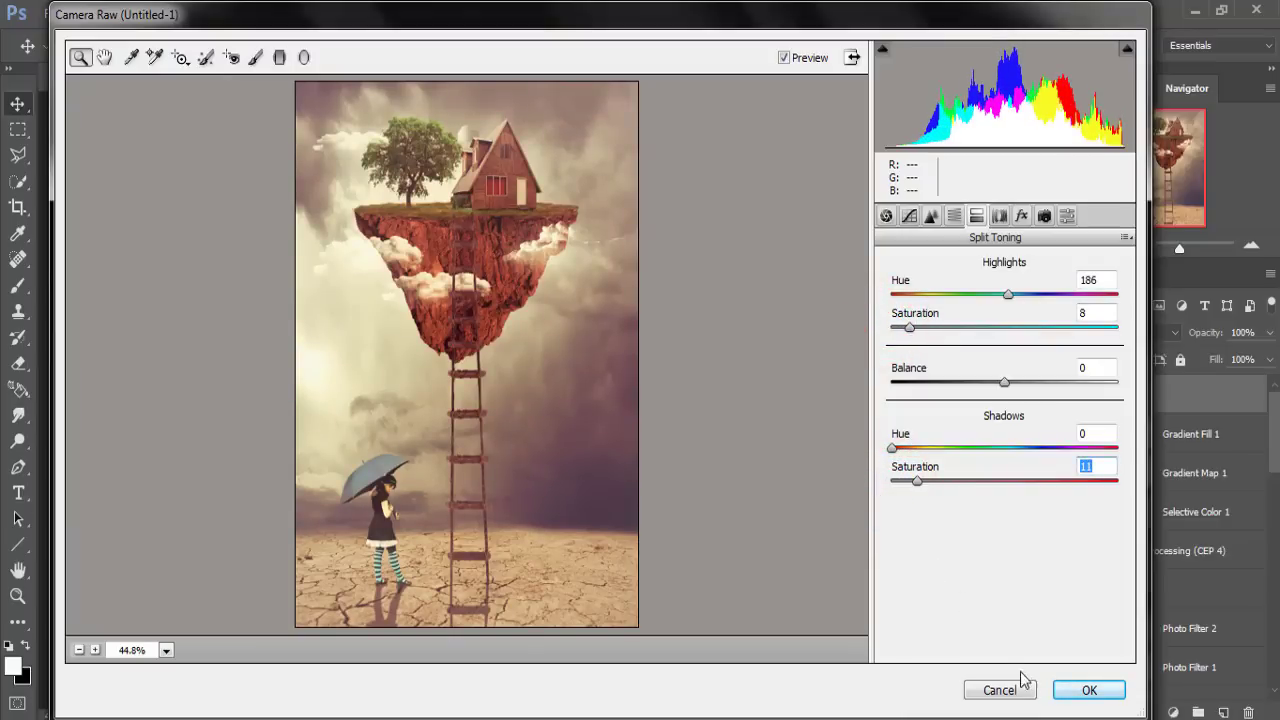
{"action": "left_click", "coordinate": [1075, 689]}
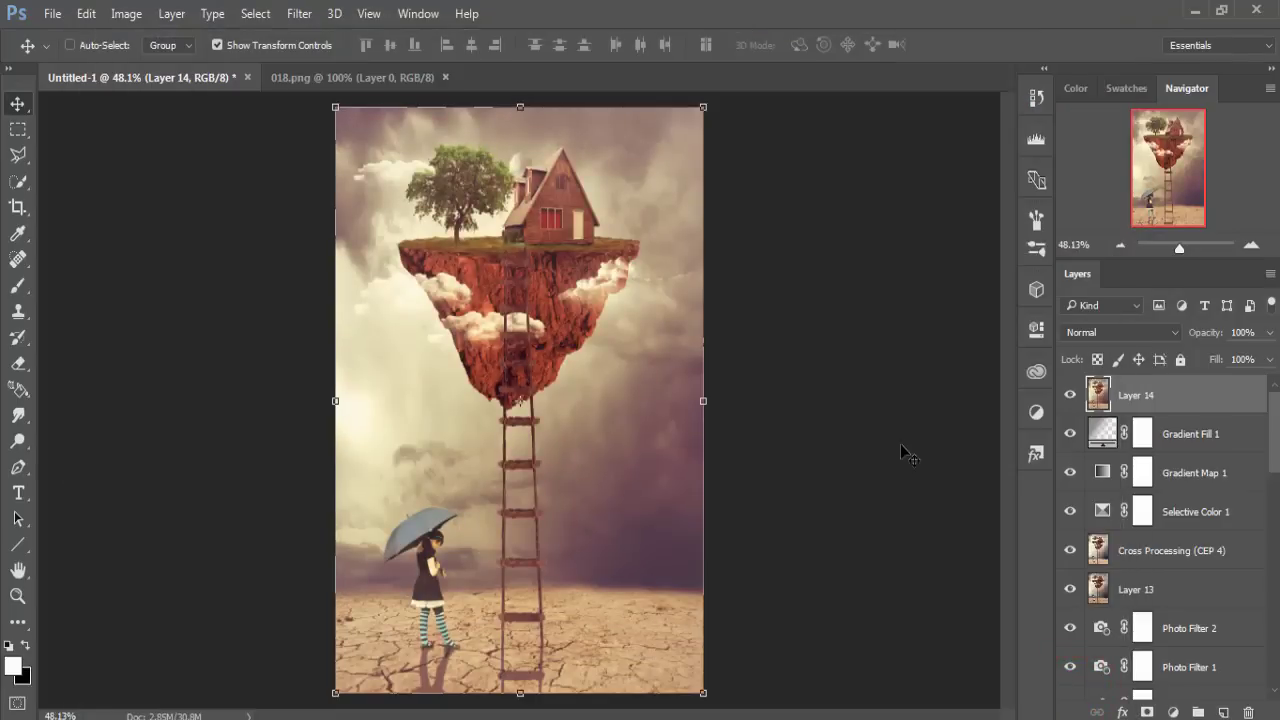
{"action": "left_click", "coordinate": [1145, 393]}
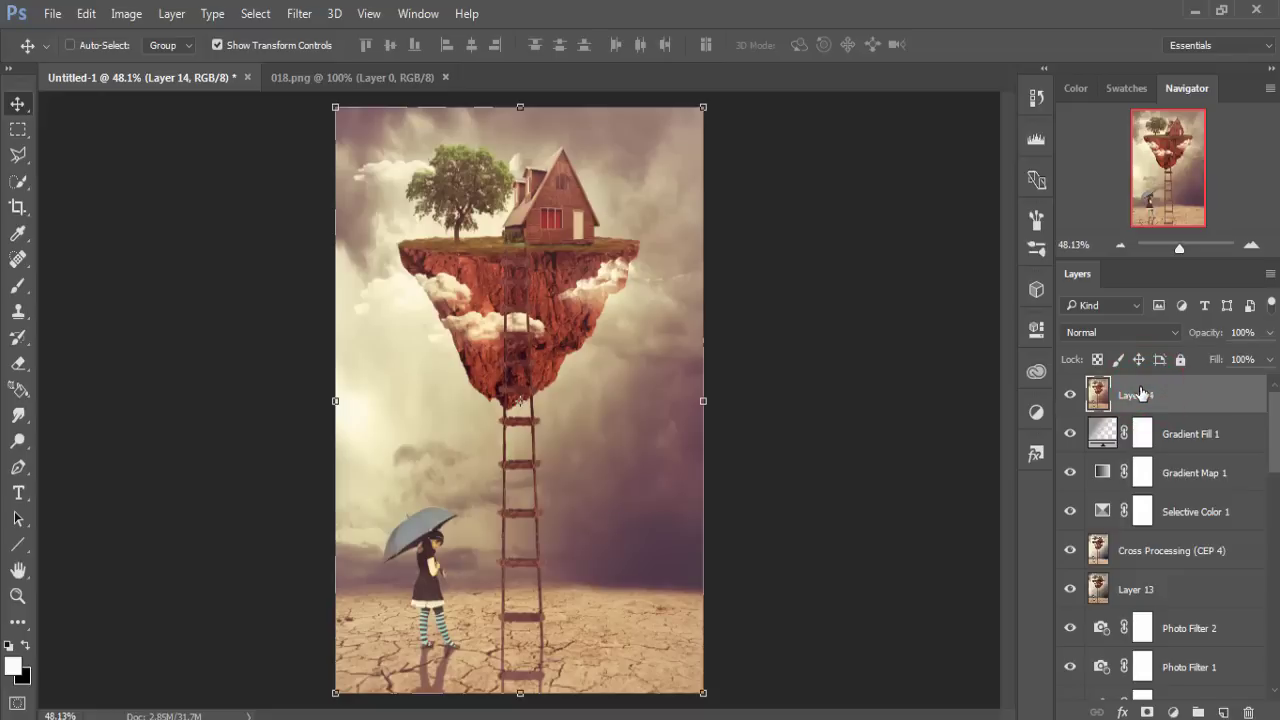